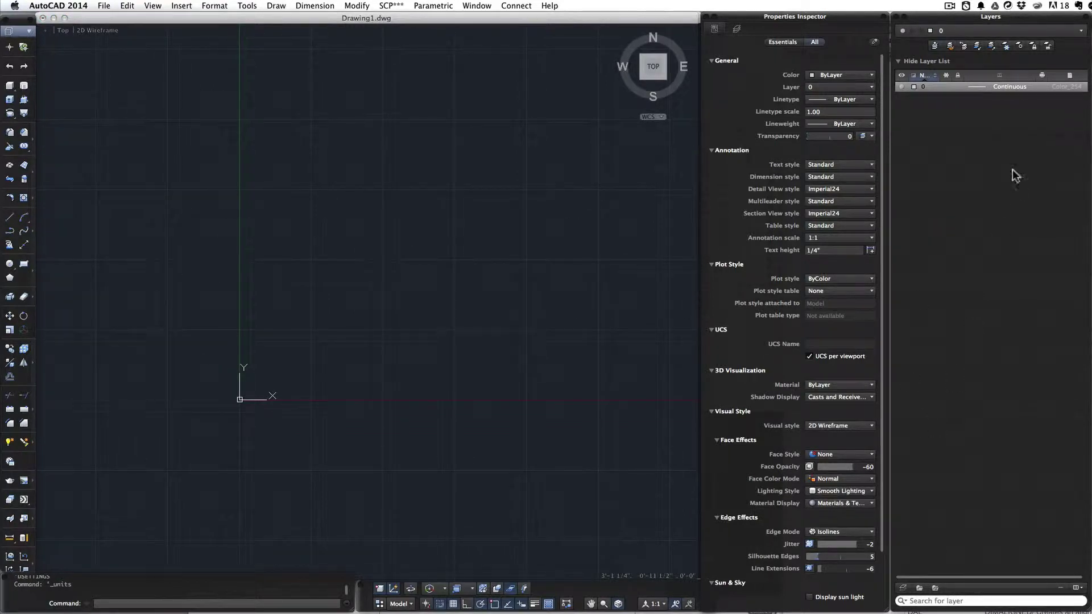
Create the new layers Flat-Facing and Flat-Framing.
click(902, 588)
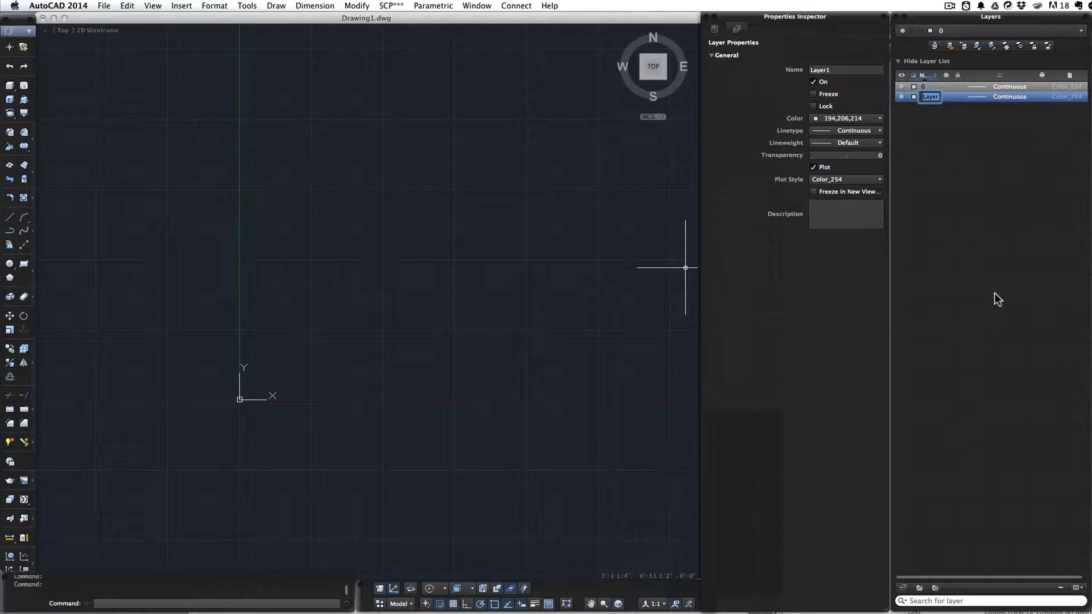
text(Flat)
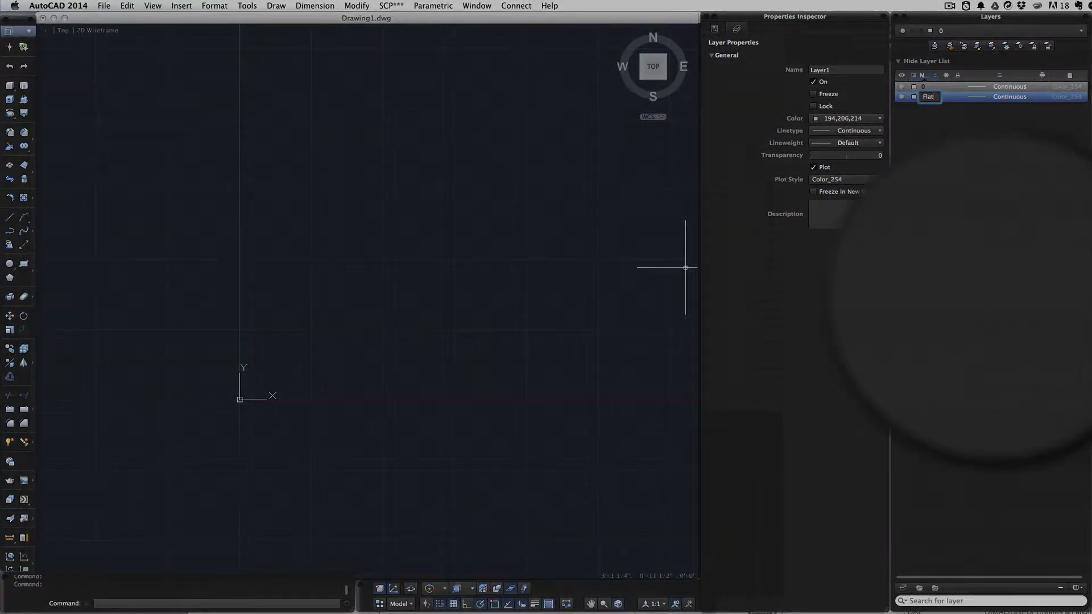
key(BackSpace)
key(BackSpace)
key(BackSpace)
key(BackSpace)
text(Facing)
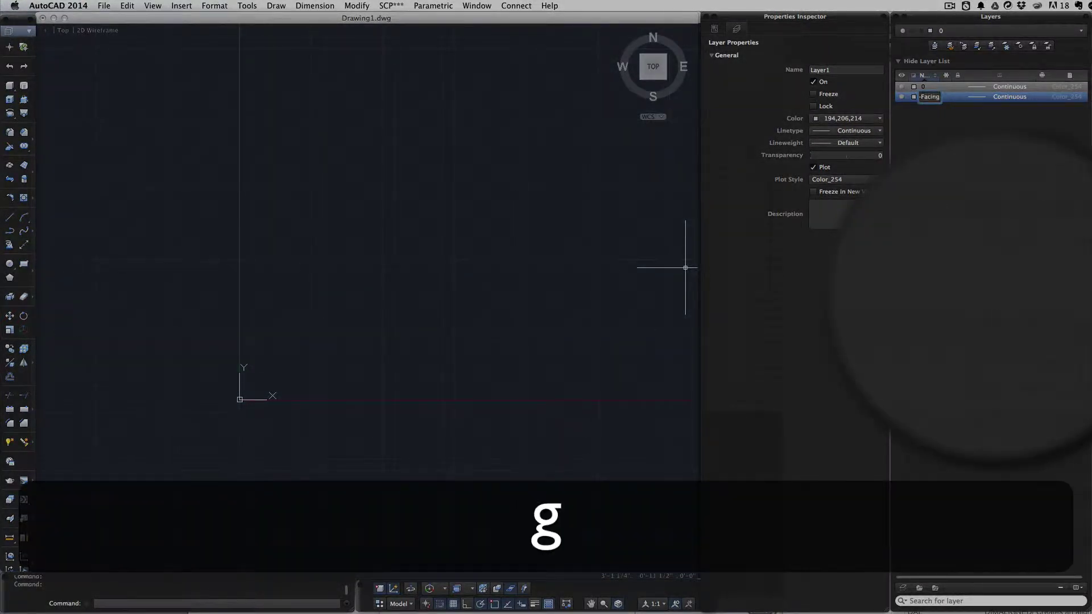
key(Return)
click(994, 292)
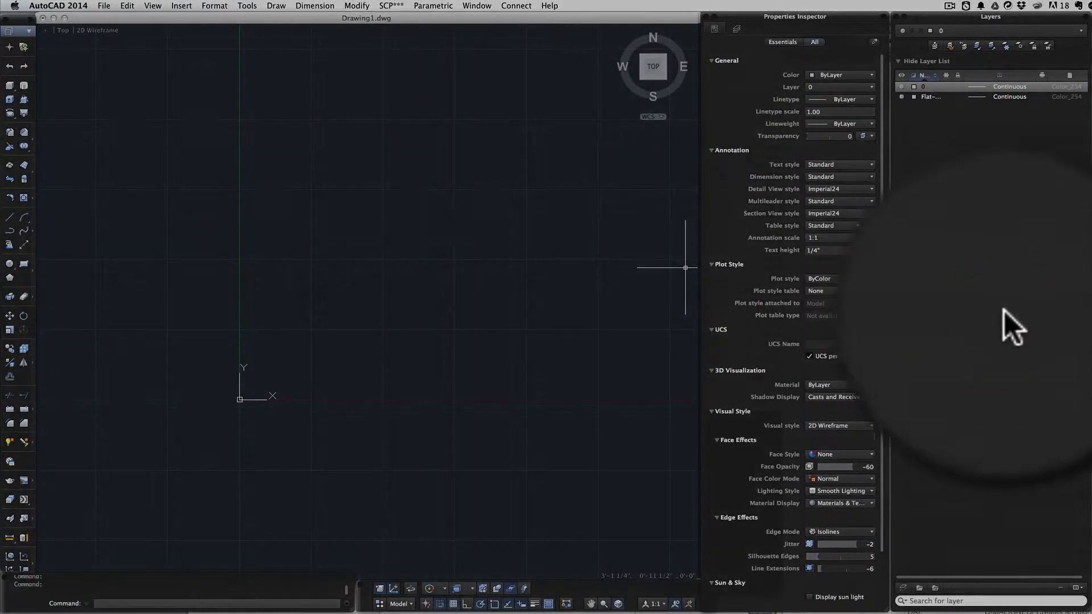
click(903, 588)
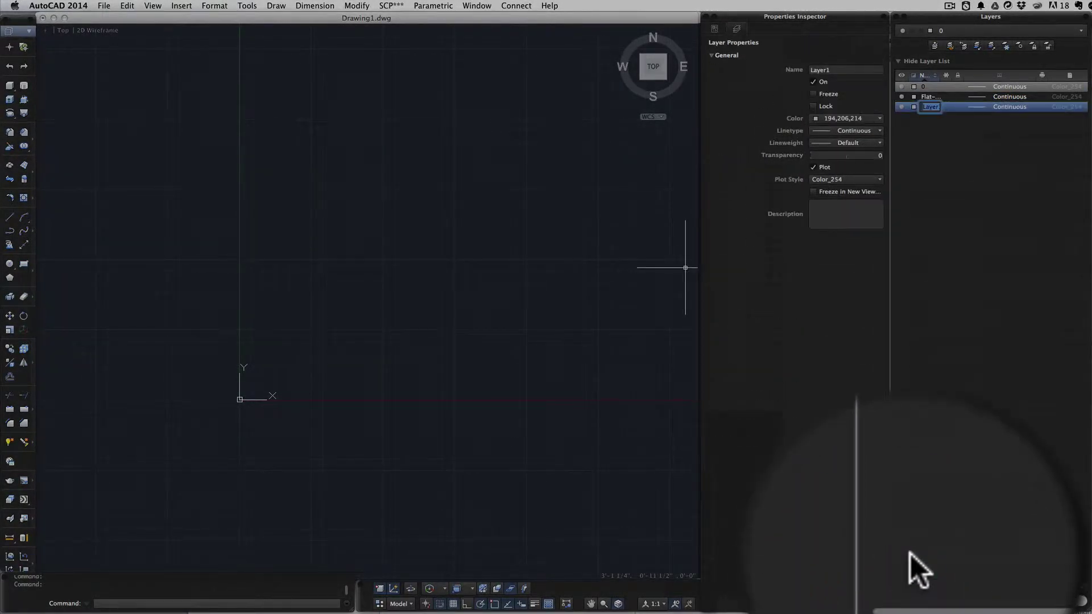
text(Flat-Framing)
key(Return)
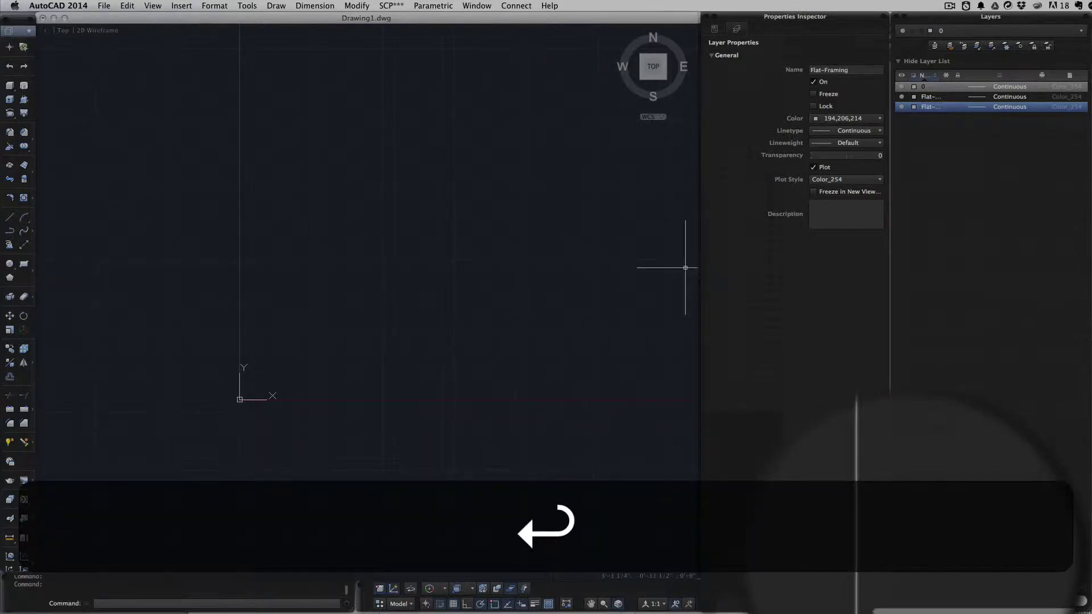
click(910, 554)
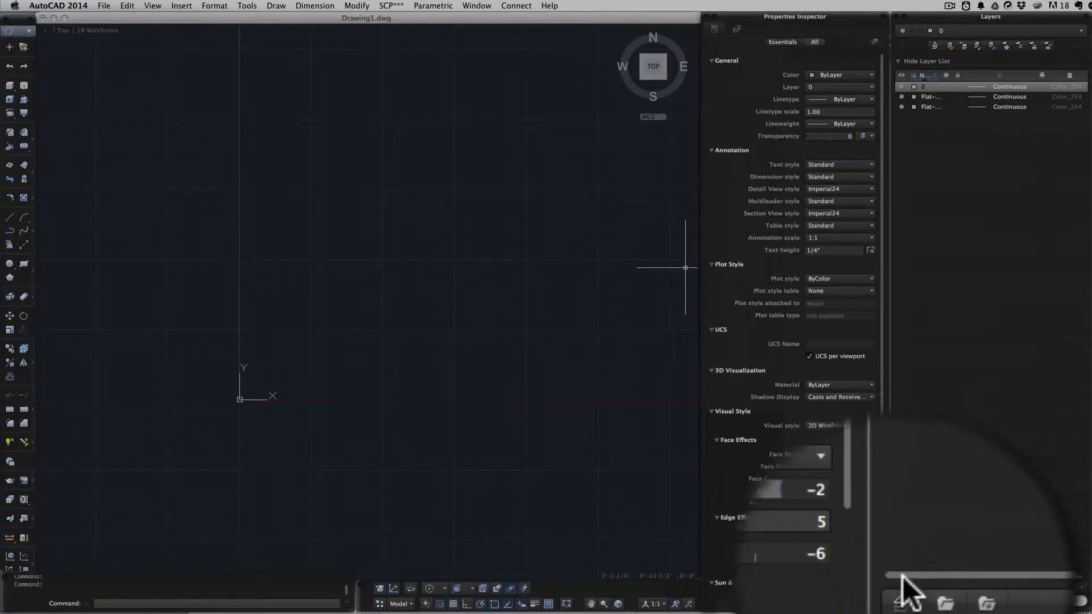
Create the new layers Flat-CornerBlocksStraps and Flat-Simple Outline.
click(905, 588)
text(Flat)
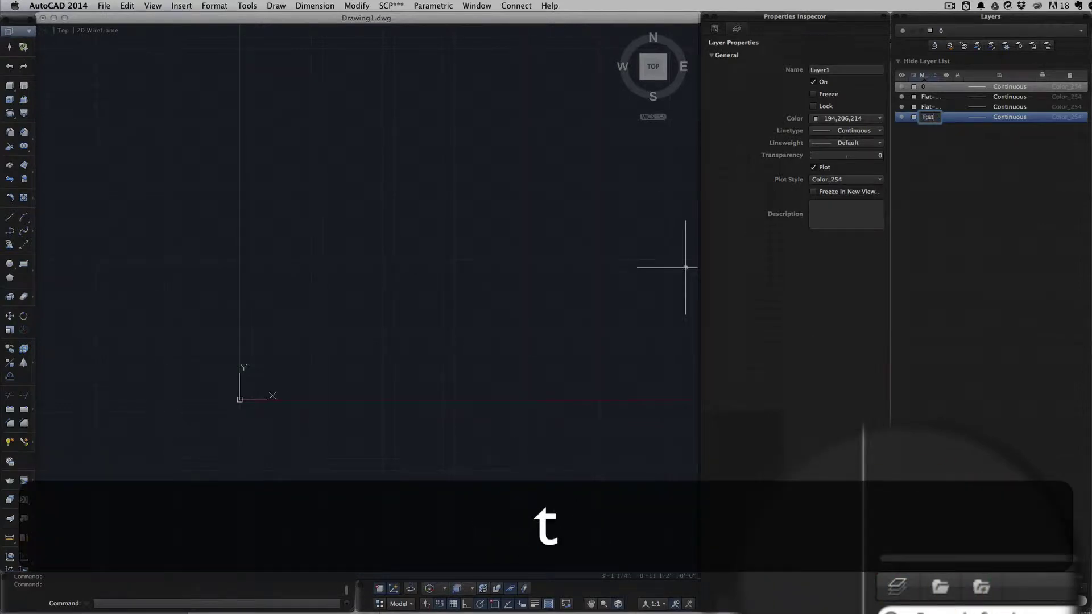
key(BackSpace)
text(l)
text(at)
text(-)
text(CornerBloc)
text(ksK)
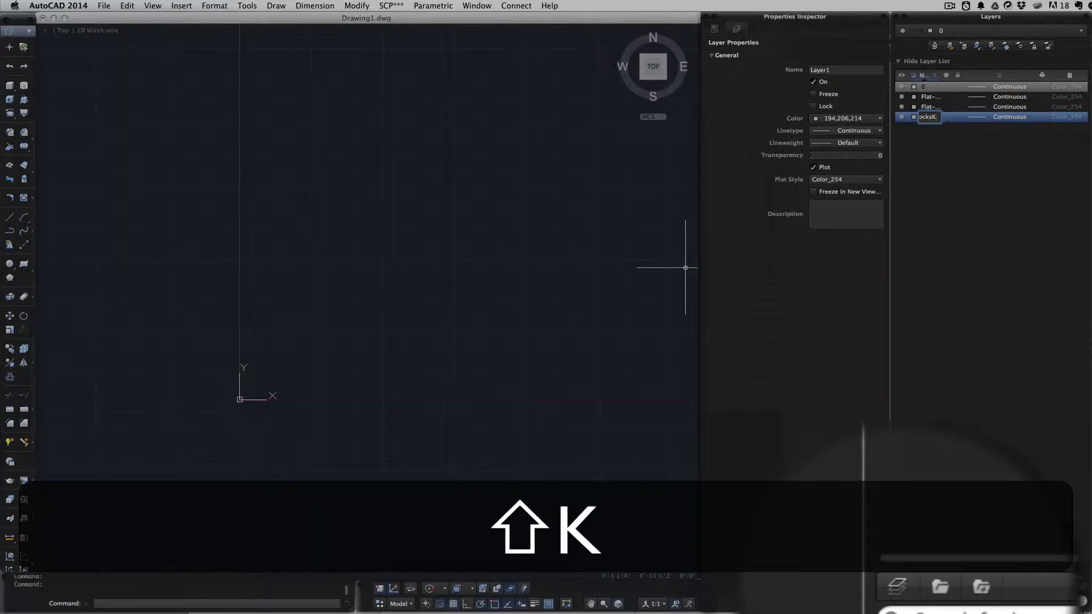
key(BackSpace)
text(Strap)
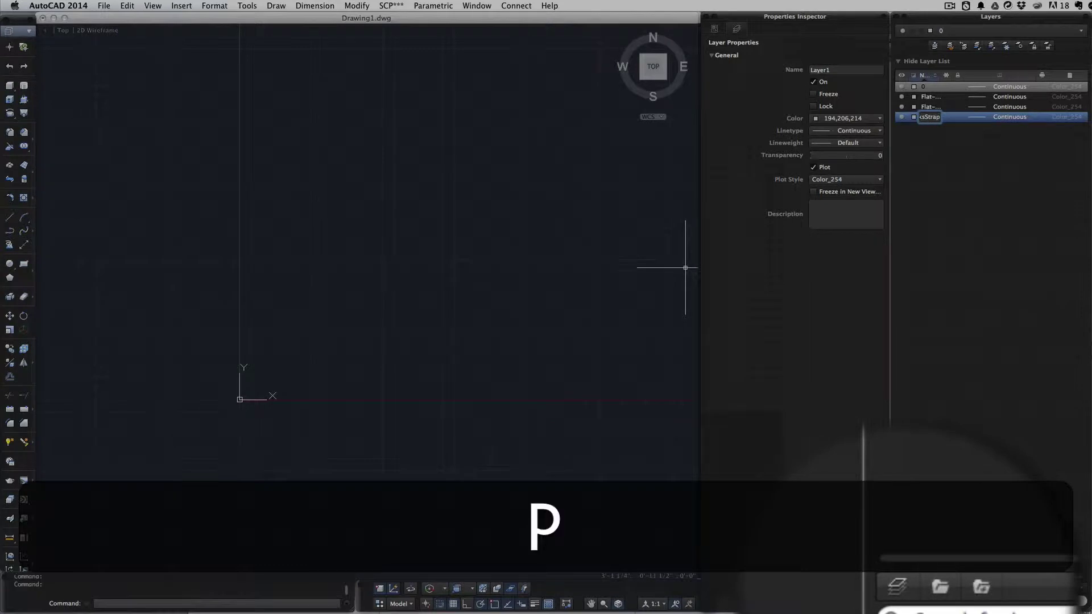
text(s)
key(Return)
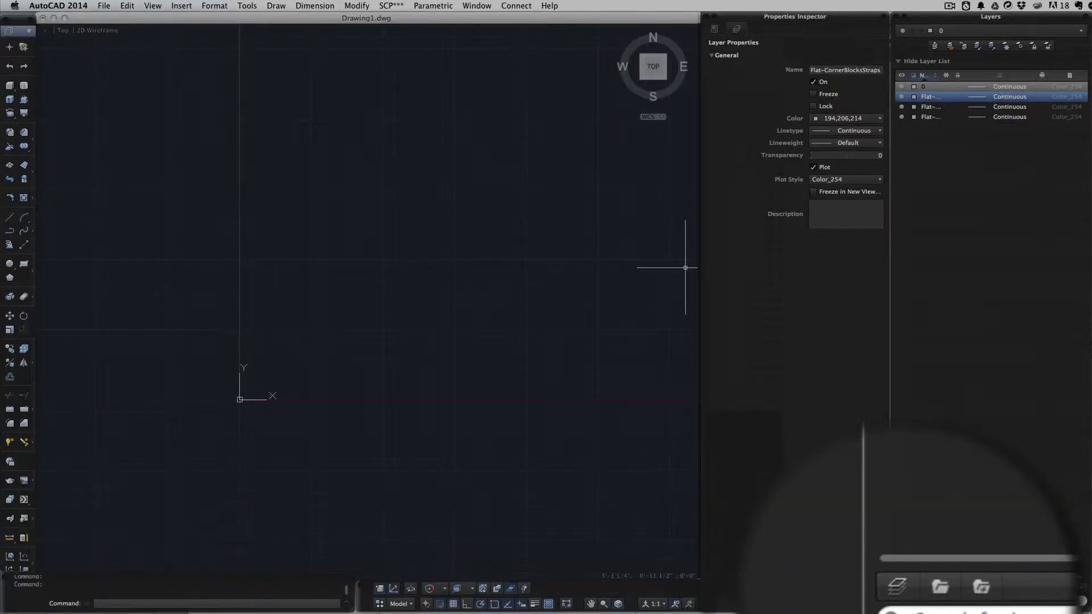
click(900, 581)
text(Flat)
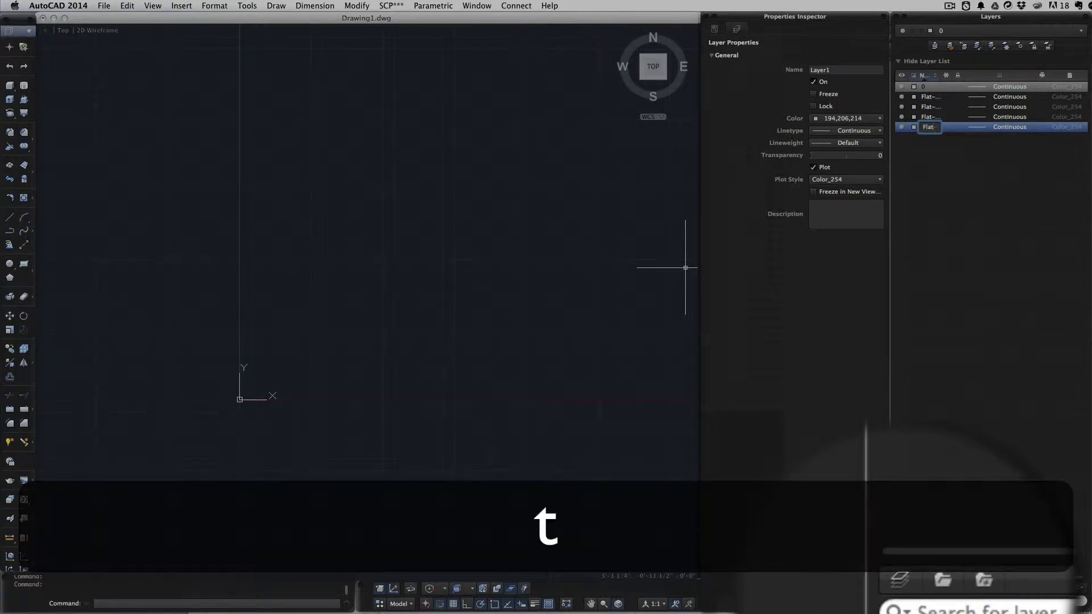
text(-Simp)
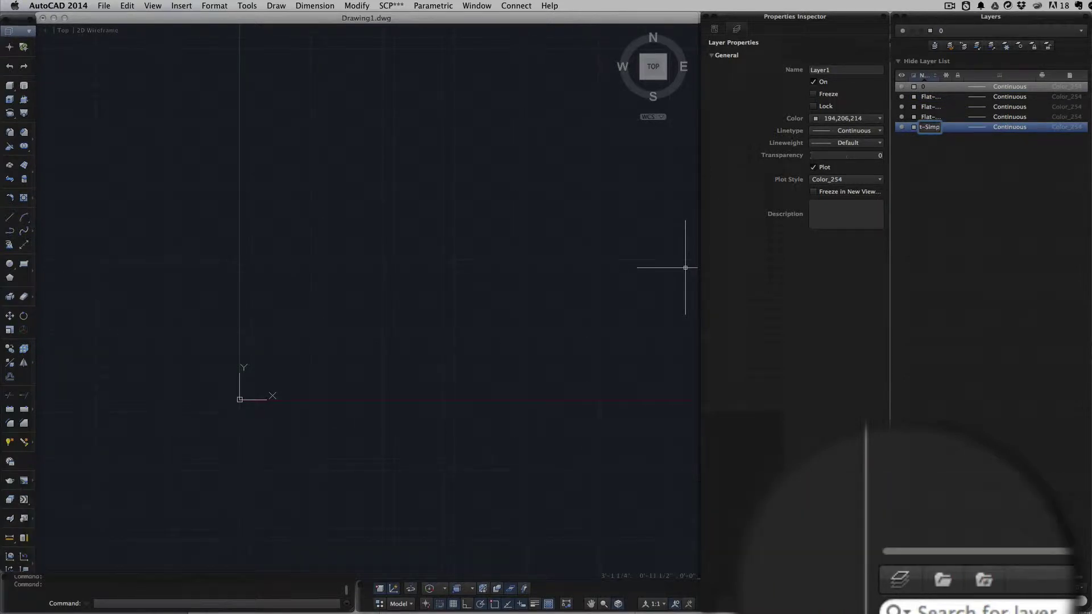
text(le Out)
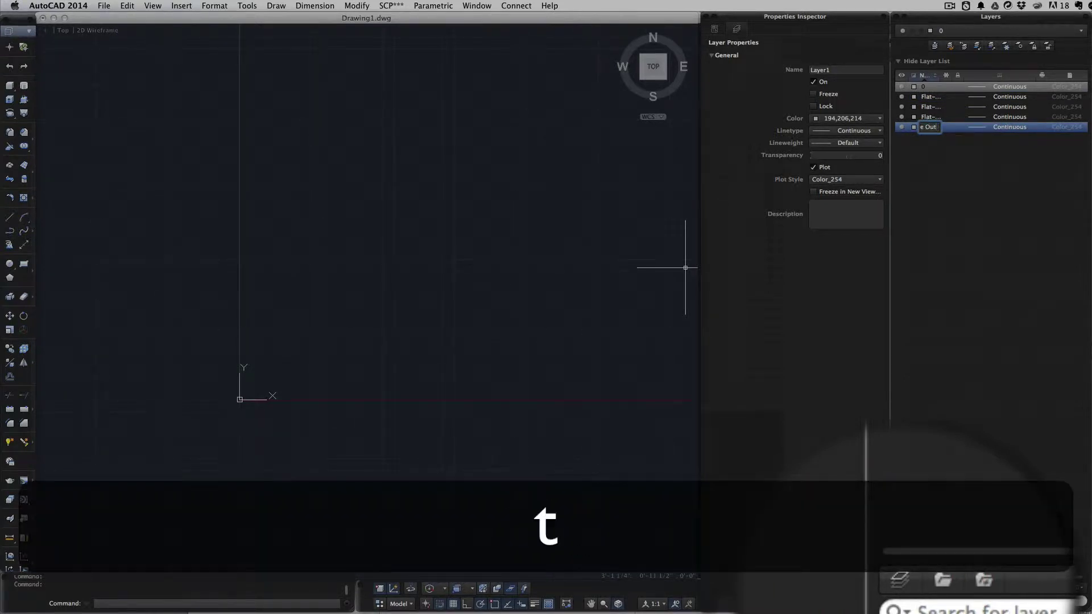
key(Return)
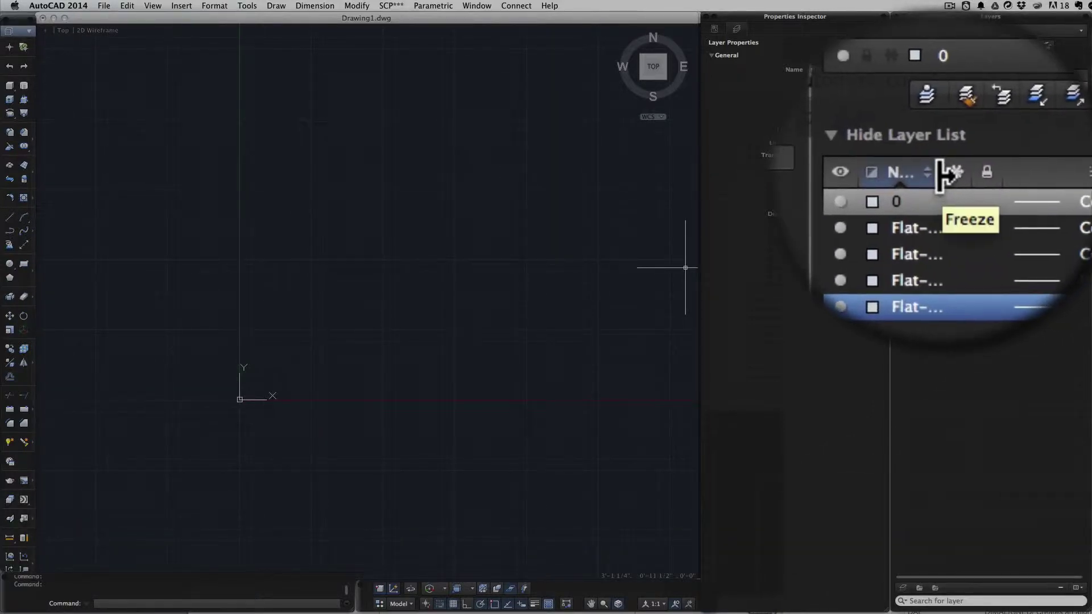
Widen the Name column and narrow the Linetype column so full layer names show.
drag(942, 169, 979, 176)
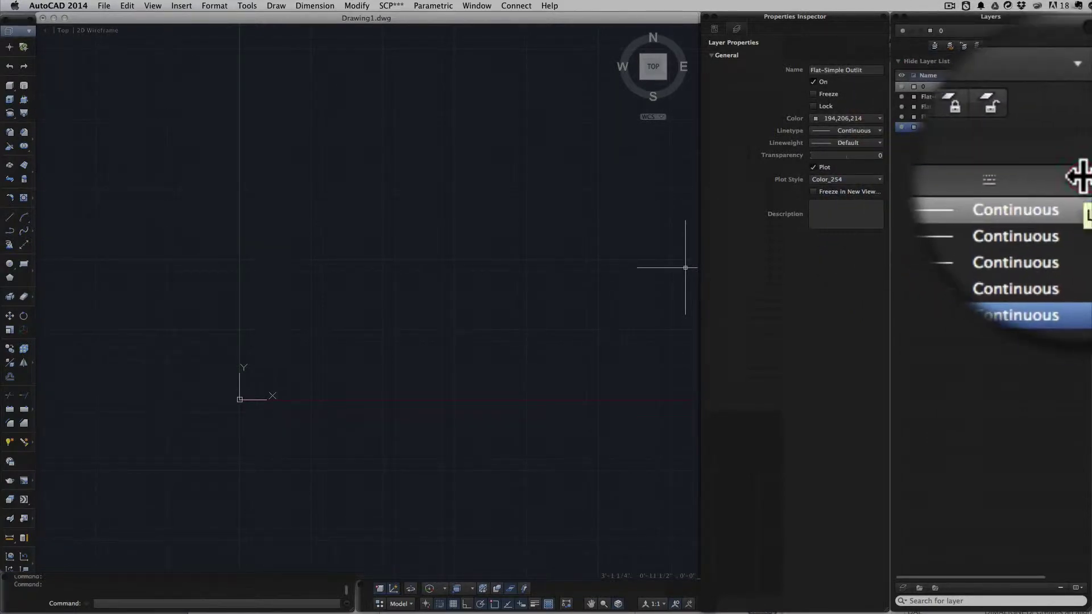
drag(1075, 171, 1064, 175)
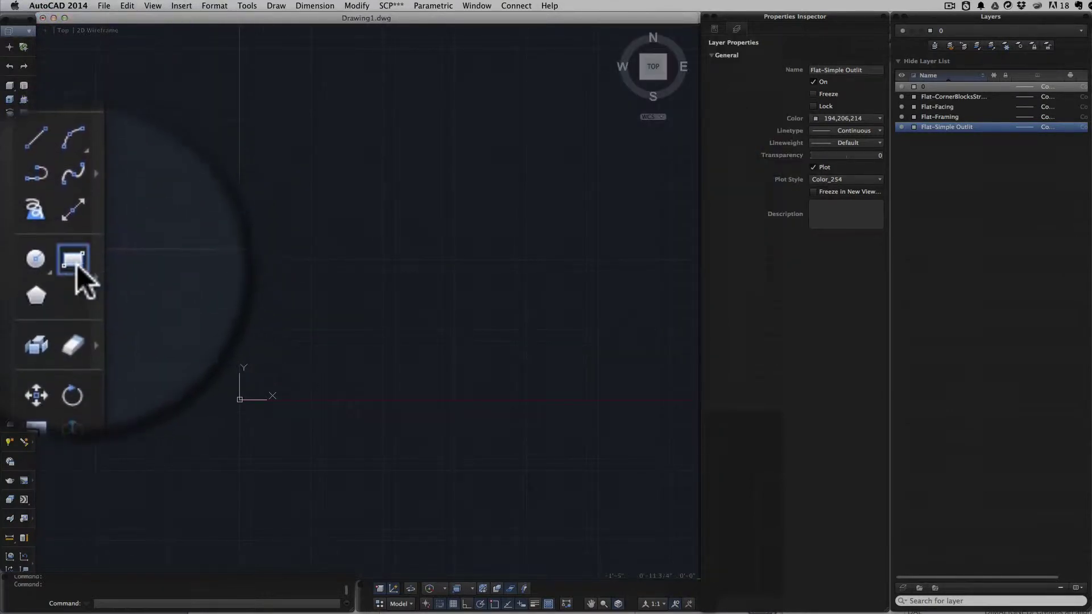
Draw a 48 by 8' rectangle from the origin and zoom all to fit it.
click(70, 265)
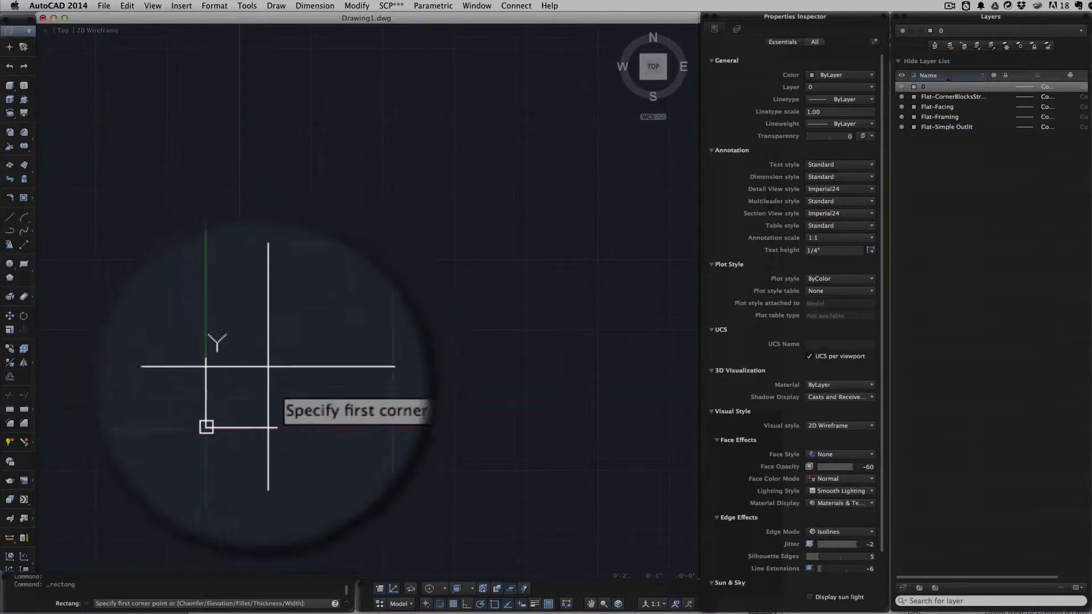
click(238, 400)
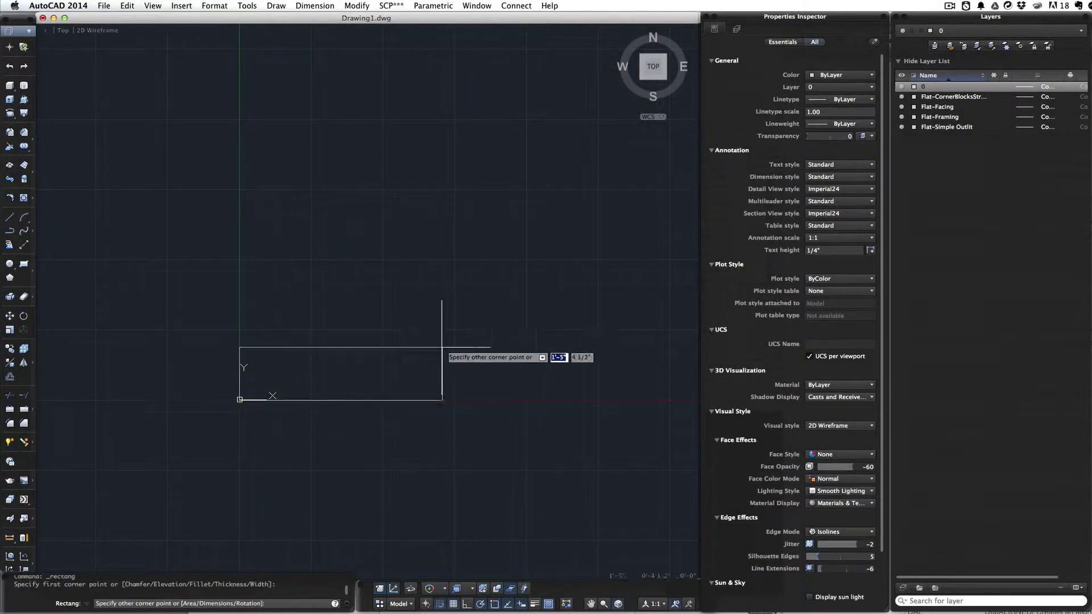
text(48)
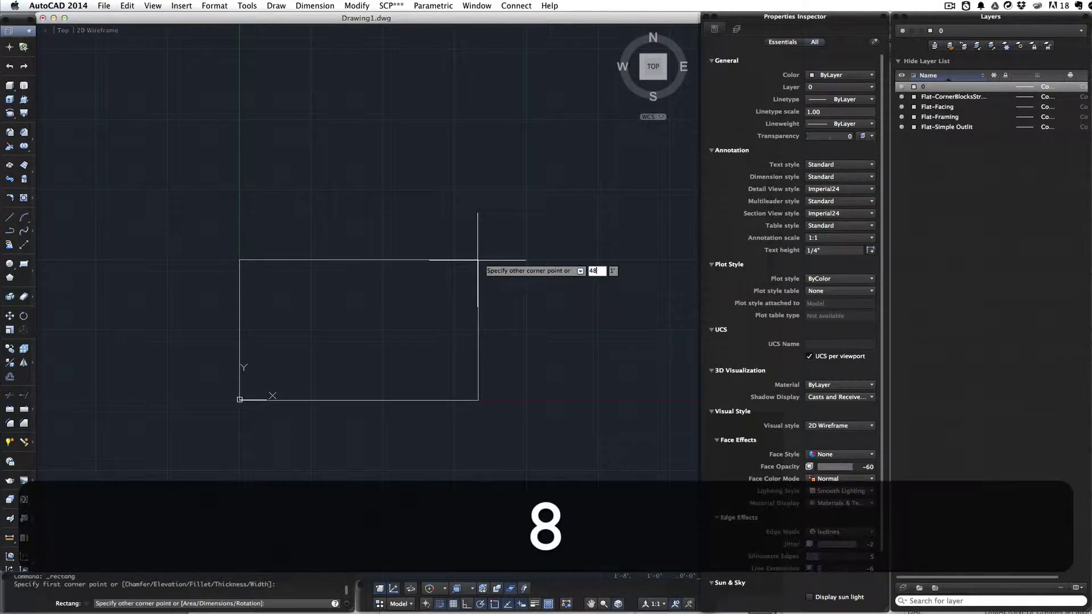
key(Tab)
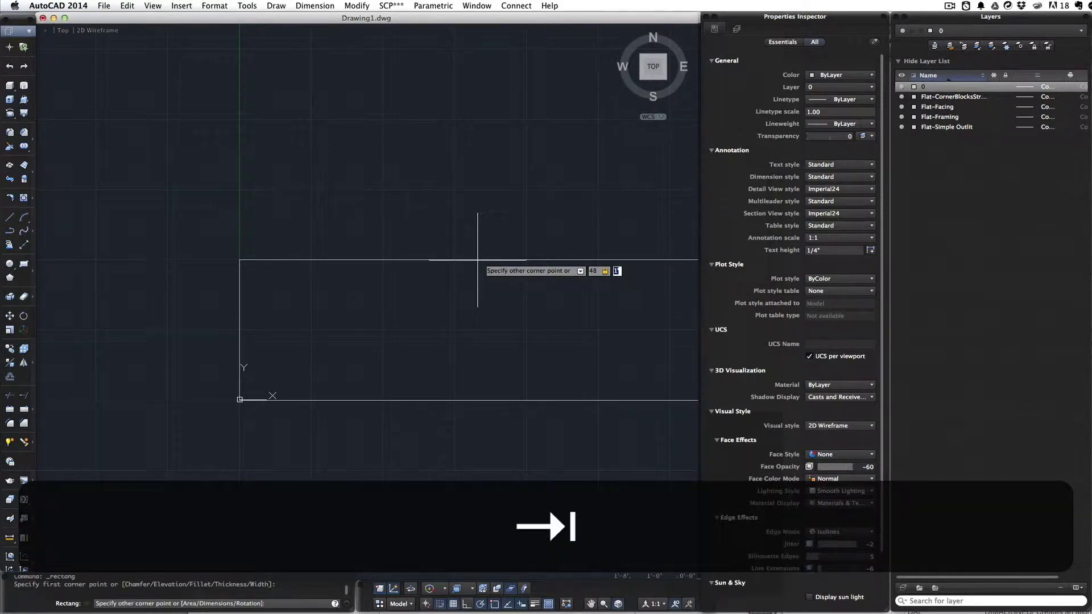
text(8')
key(Return)
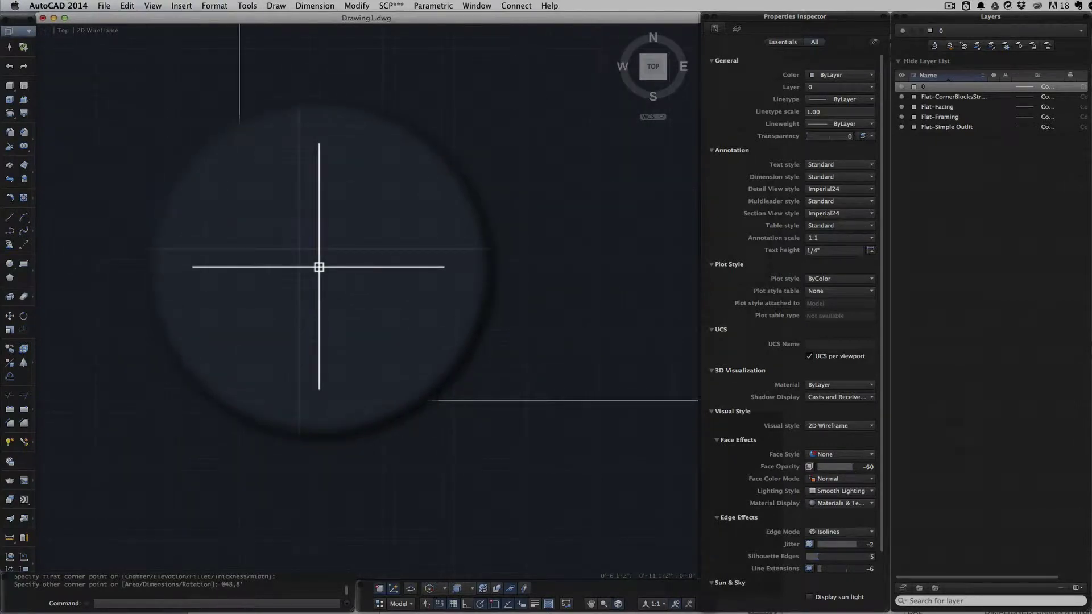
text(z)
key(Return)
text(a)
key(Return)
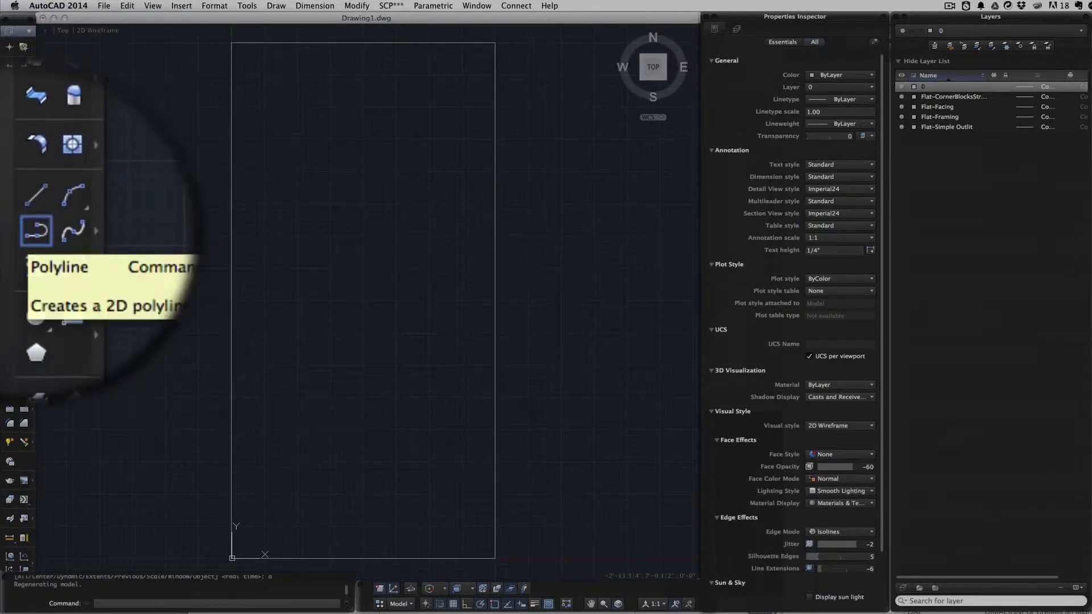
Draw a closed 48 by 2 1/2" polyline strip along the rectangle's top edge and select it.
click(10, 231)
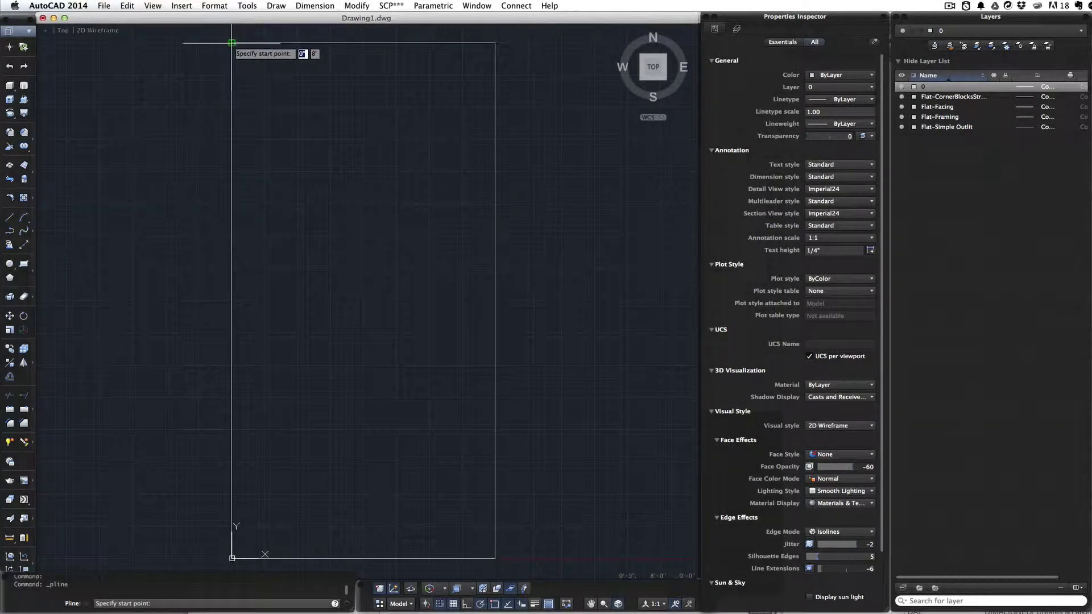
click(232, 43)
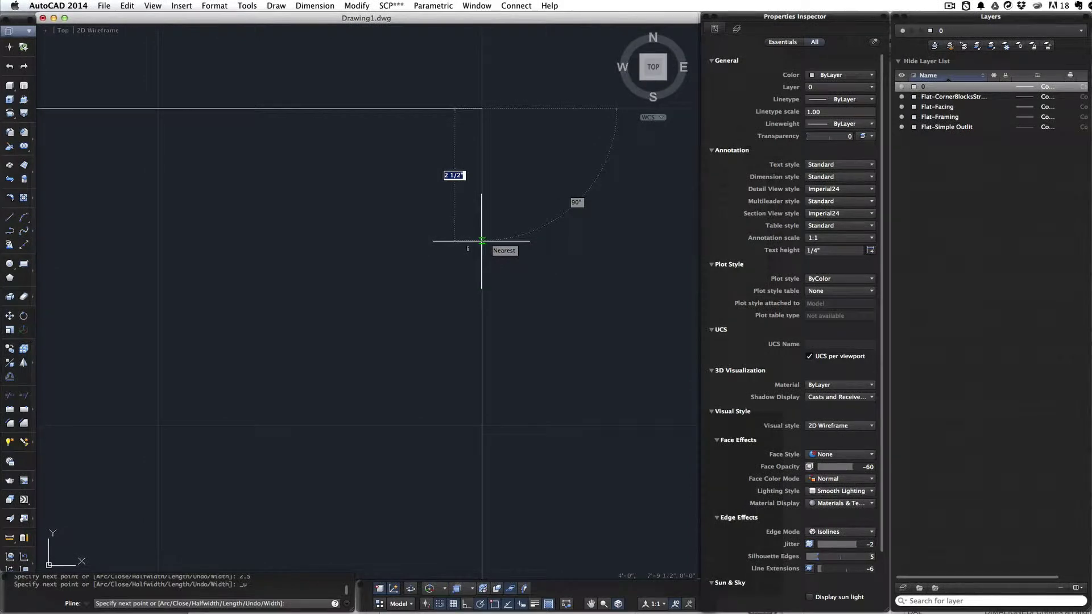
click(482, 242)
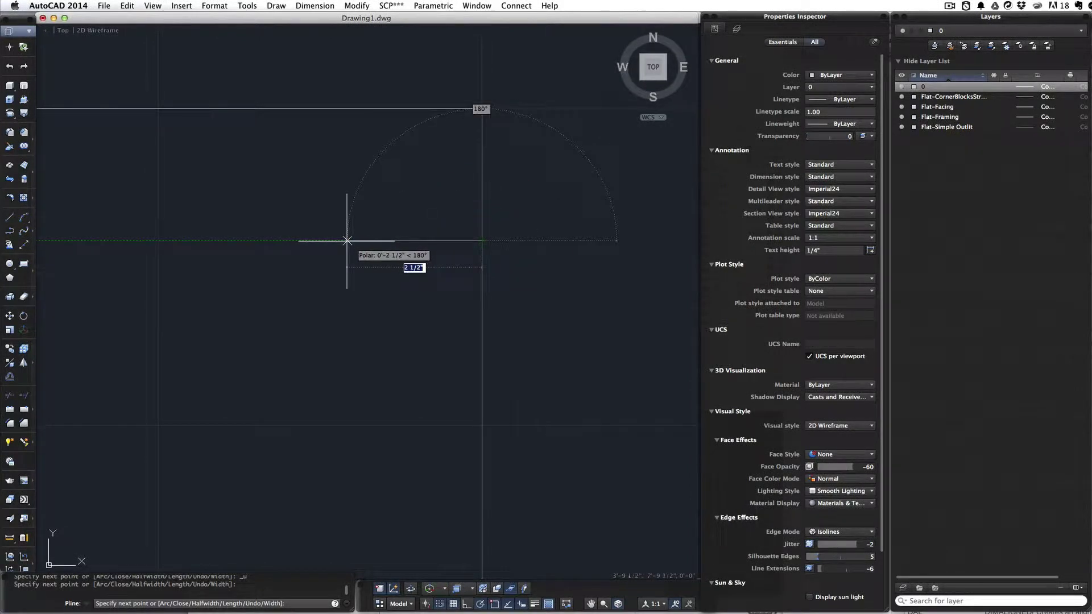
text(48)
key(Return)
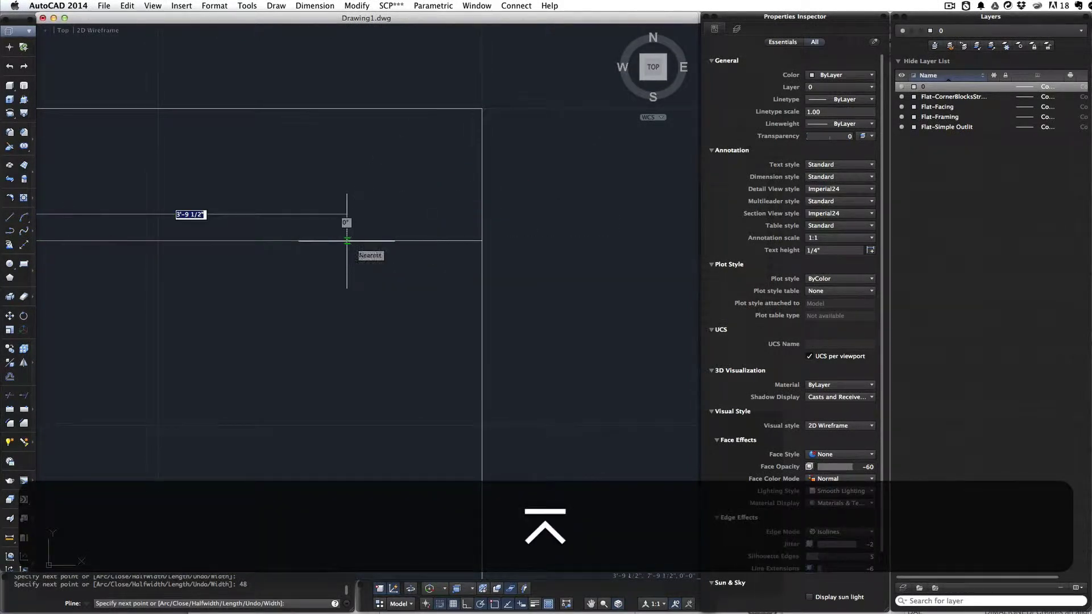
scroll(555, 239, down, 3)
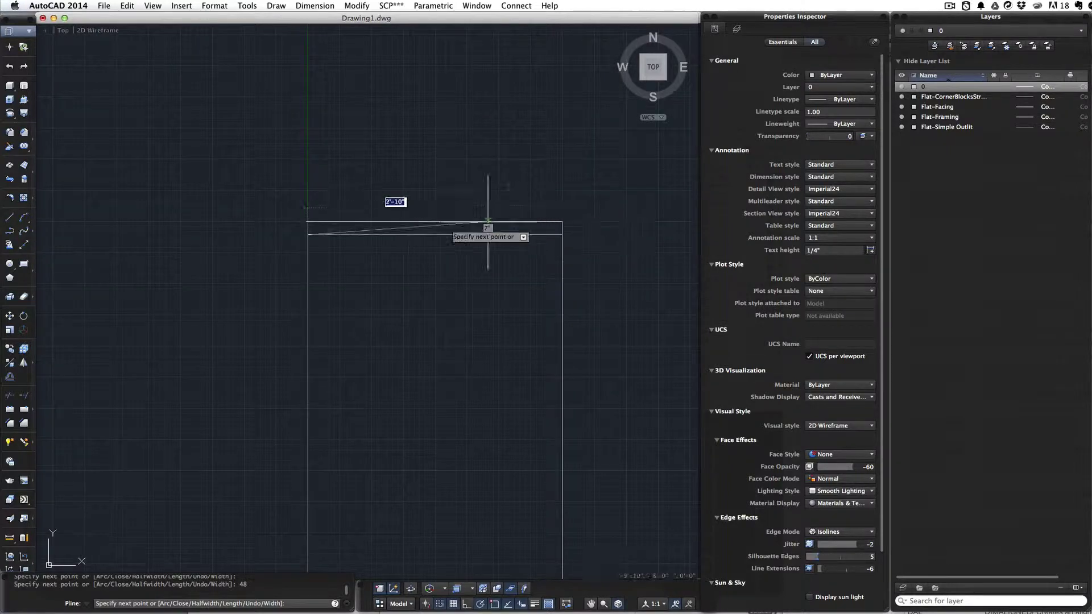
text(c)
key(Return)
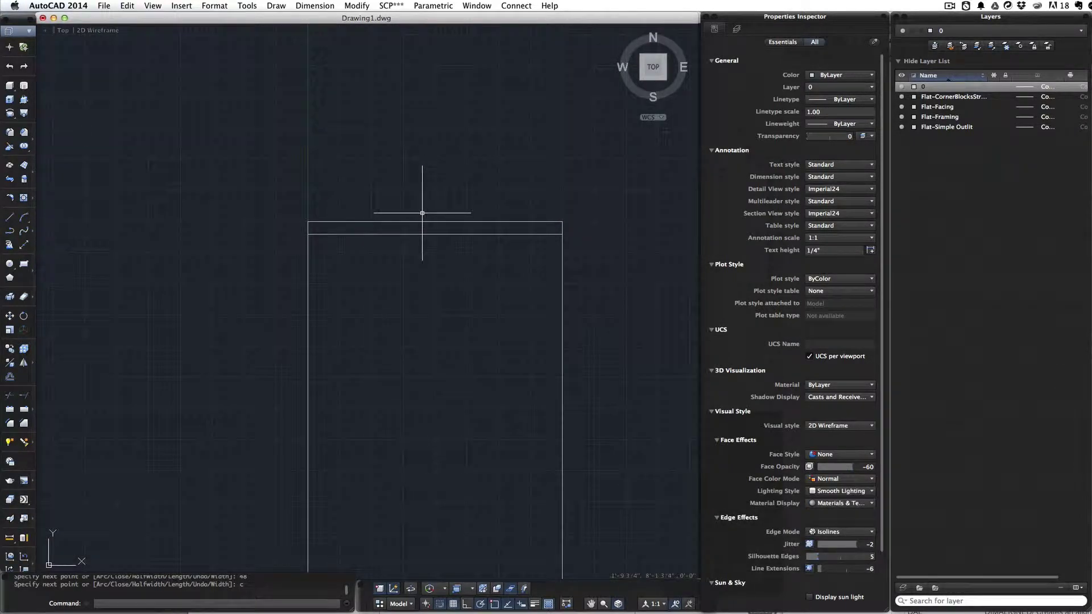
click(419, 233)
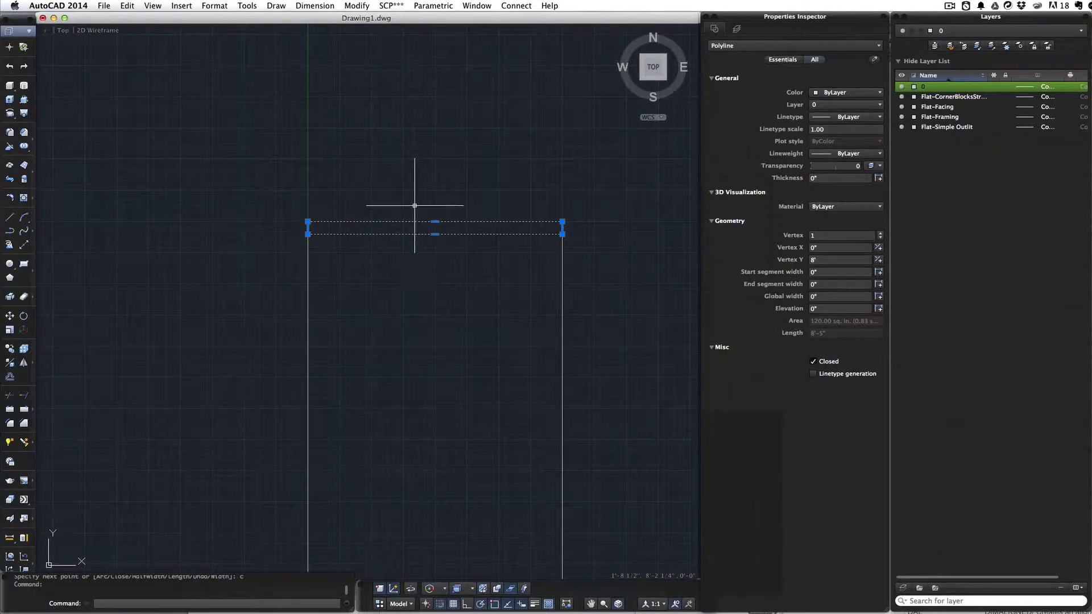
Extrude the top strip to a 3/4" thick solid rail, check it isometrically, then return to Top view.
text(ext)
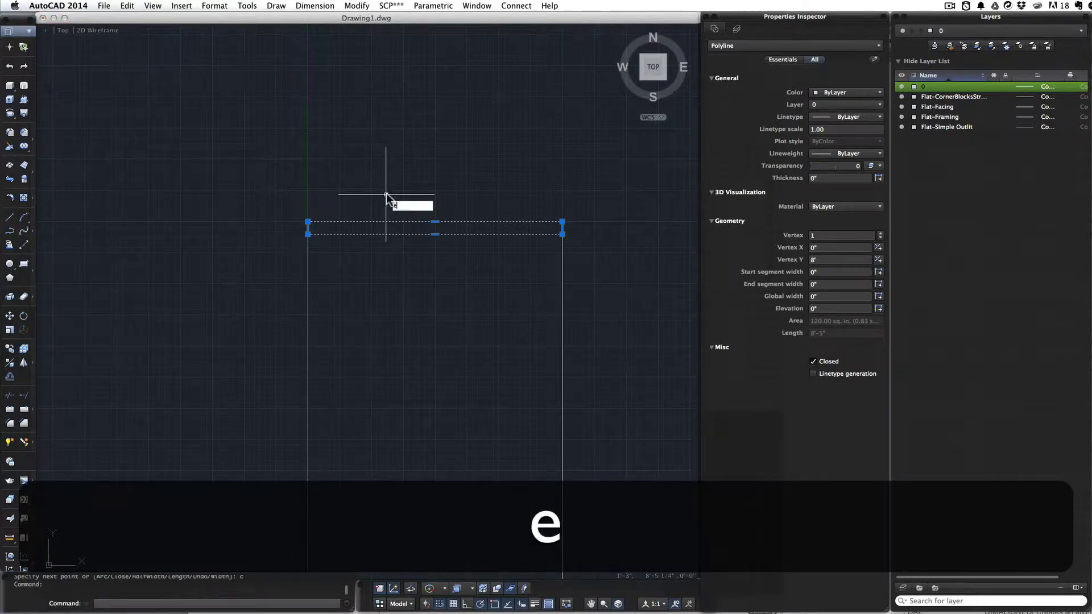
key(Return)
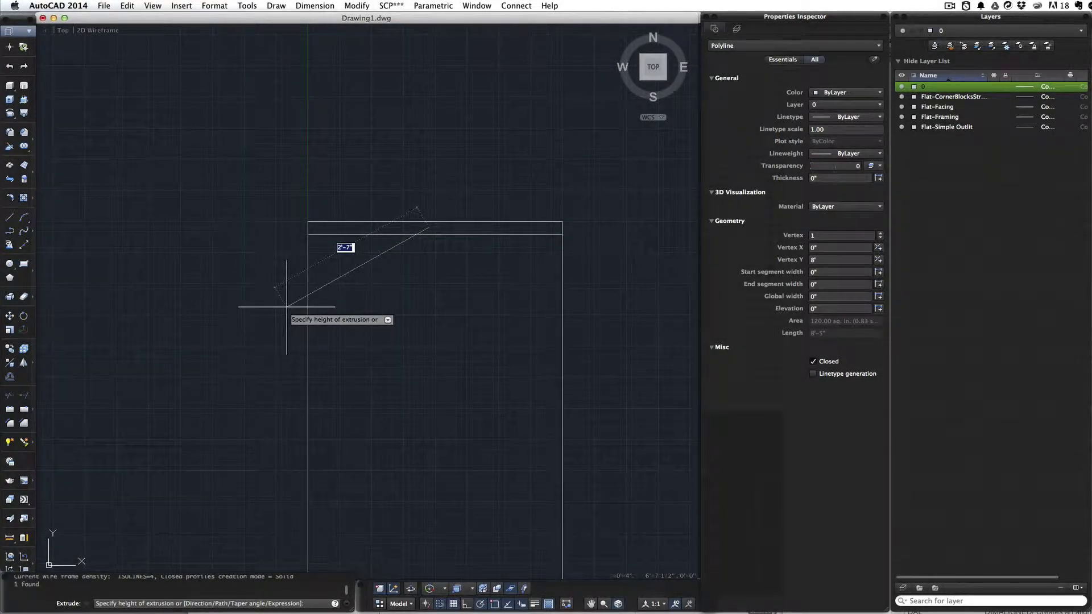
text(2)
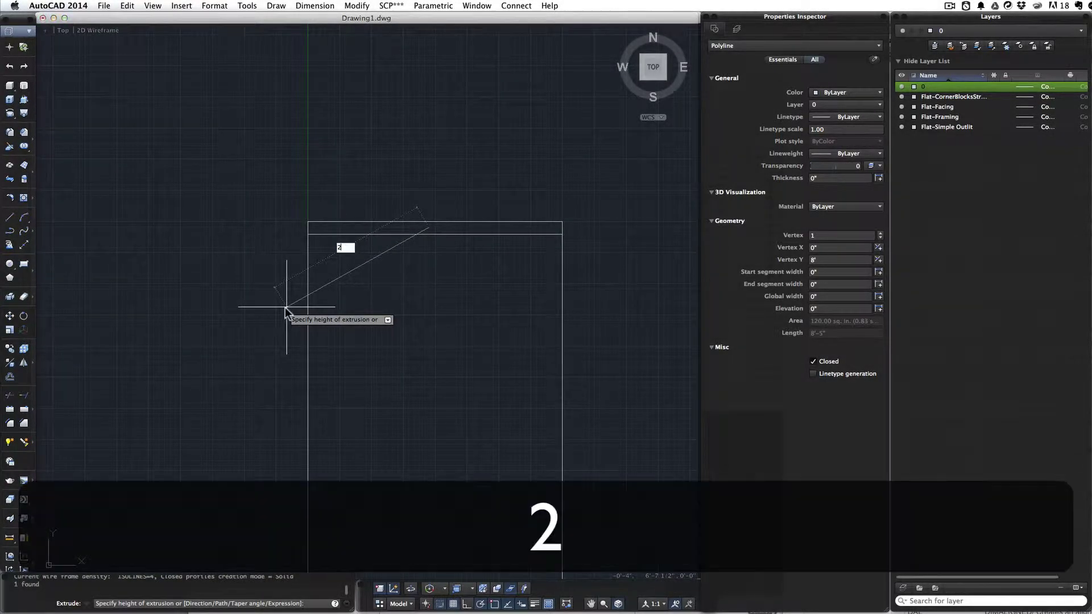
key(BackSpace)
text(75)
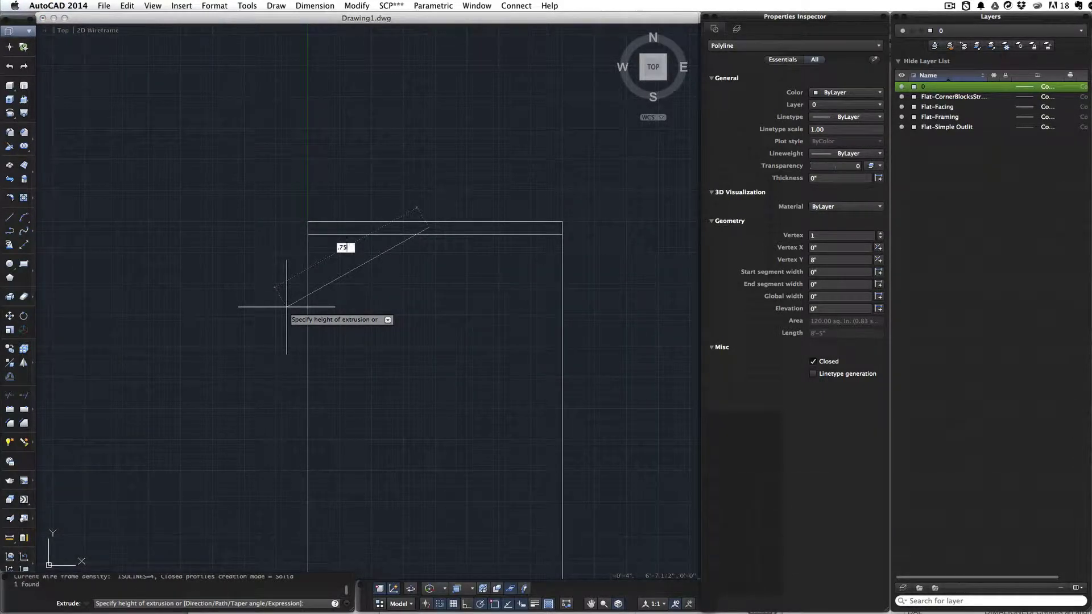
key(Return)
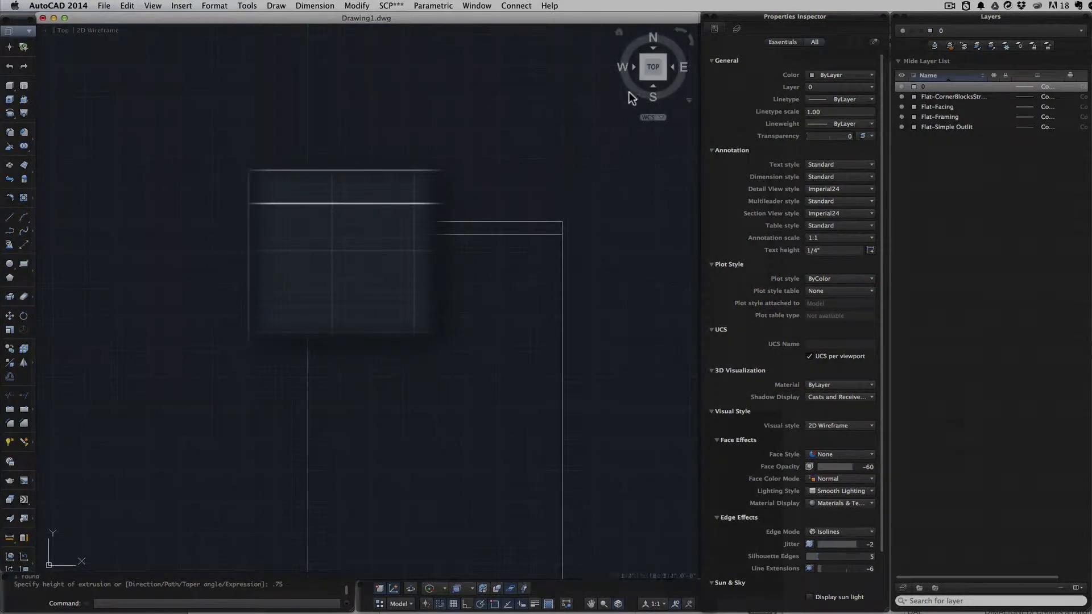
click(643, 59)
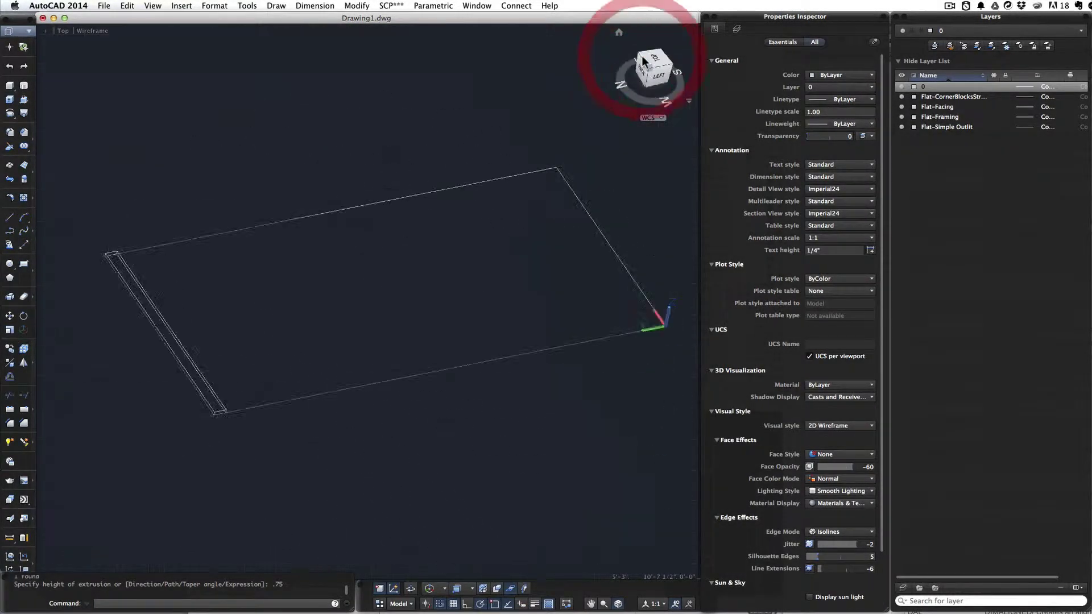
scroll(273, 465, up, 6)
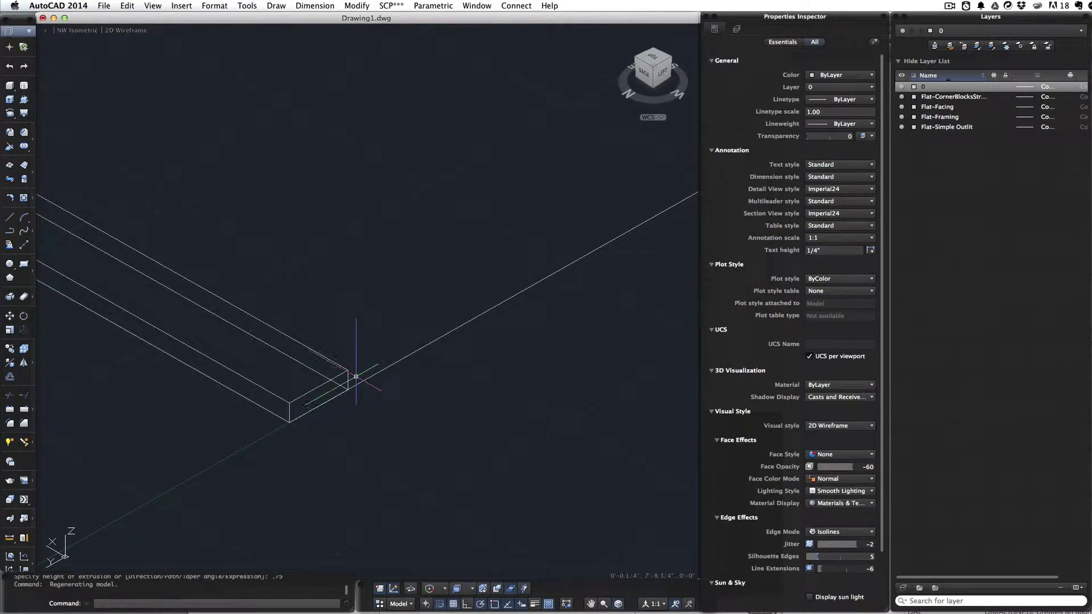
click(620, 32)
click(657, 60)
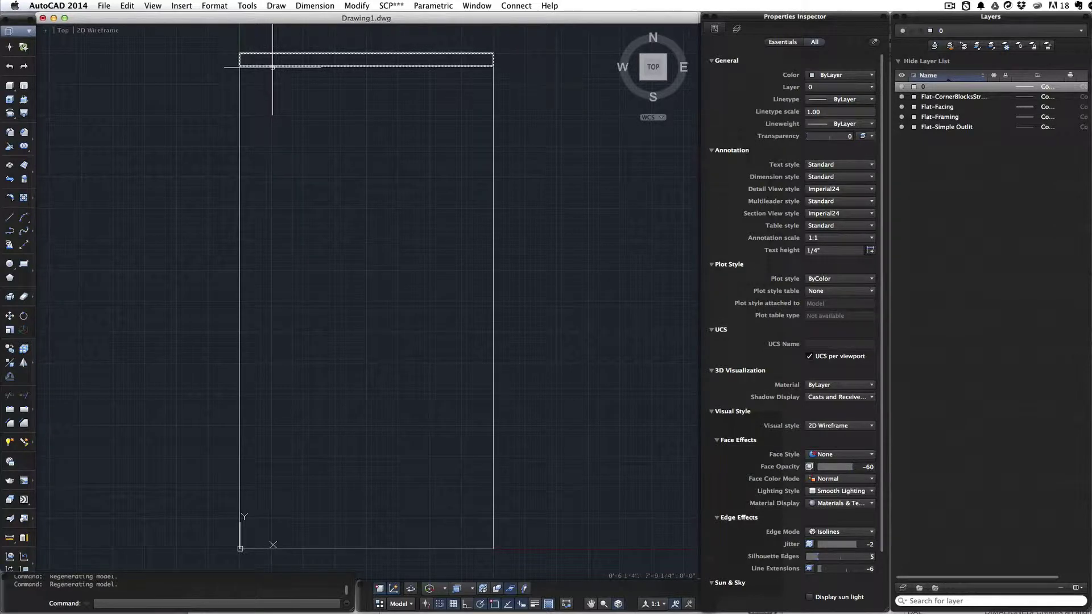
Mirror the top rail to create the bottom rail.
click(275, 62)
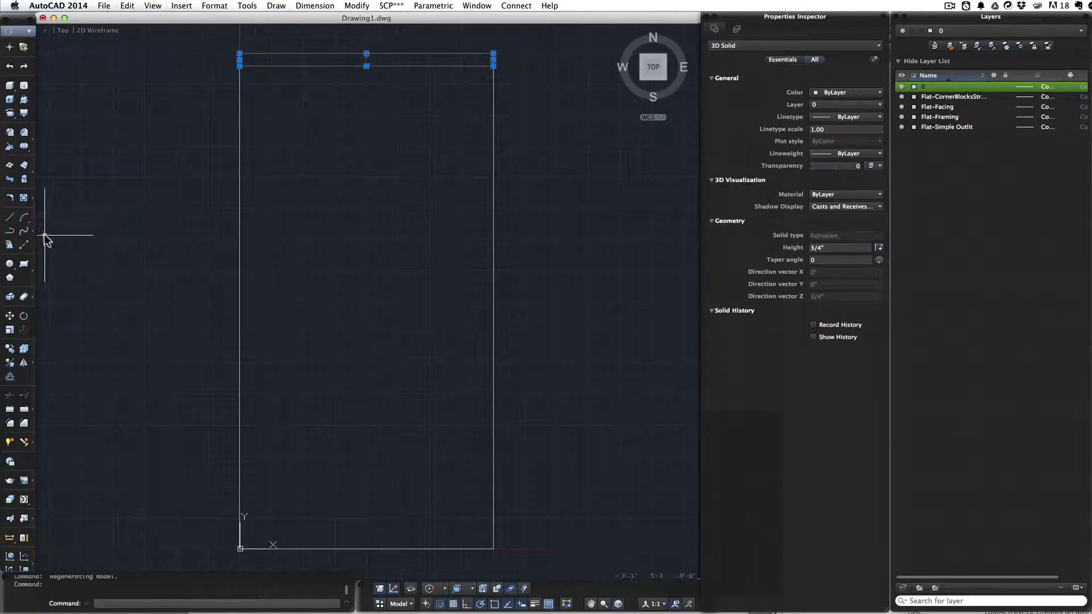
click(24, 363)
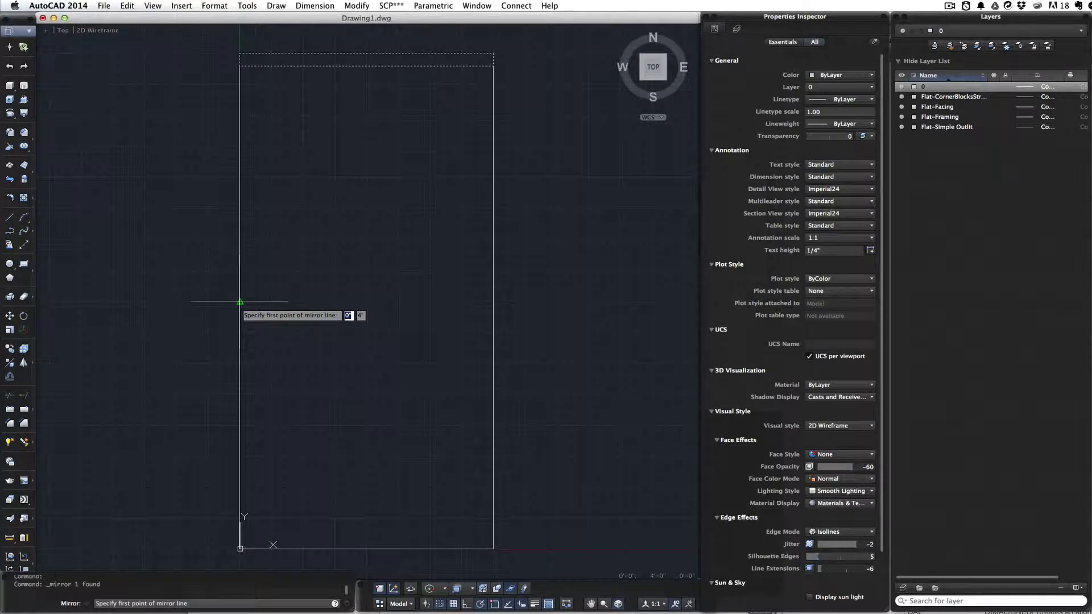
scroll(240, 303, up, 2)
scroll(234, 301, down, 1)
click(235, 301)
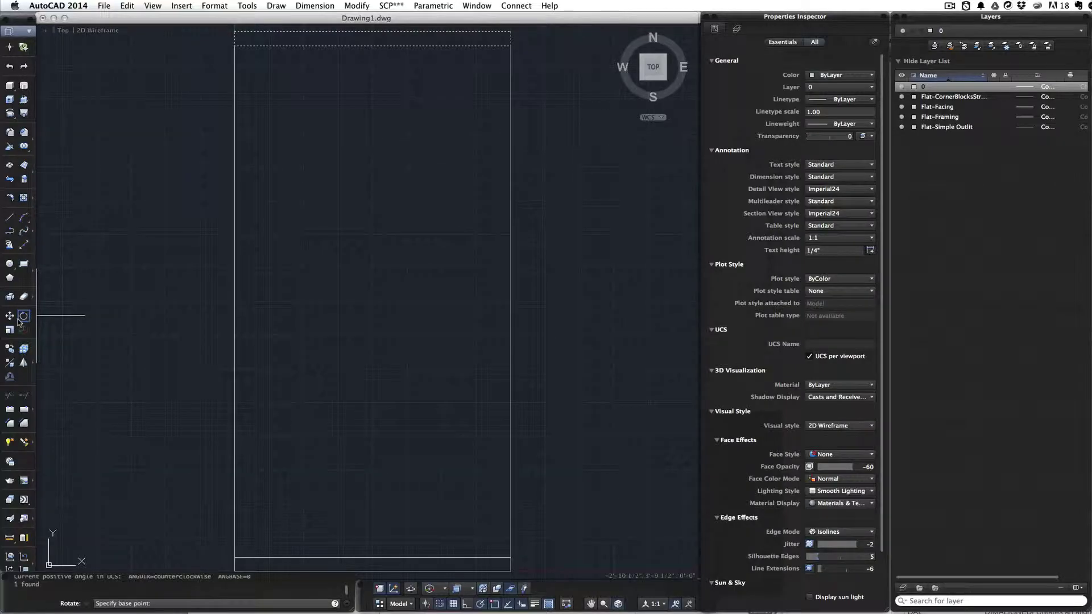
Rotate a copy of the rail into a left stile and stretch it down to the bottom rail.
click(234, 45)
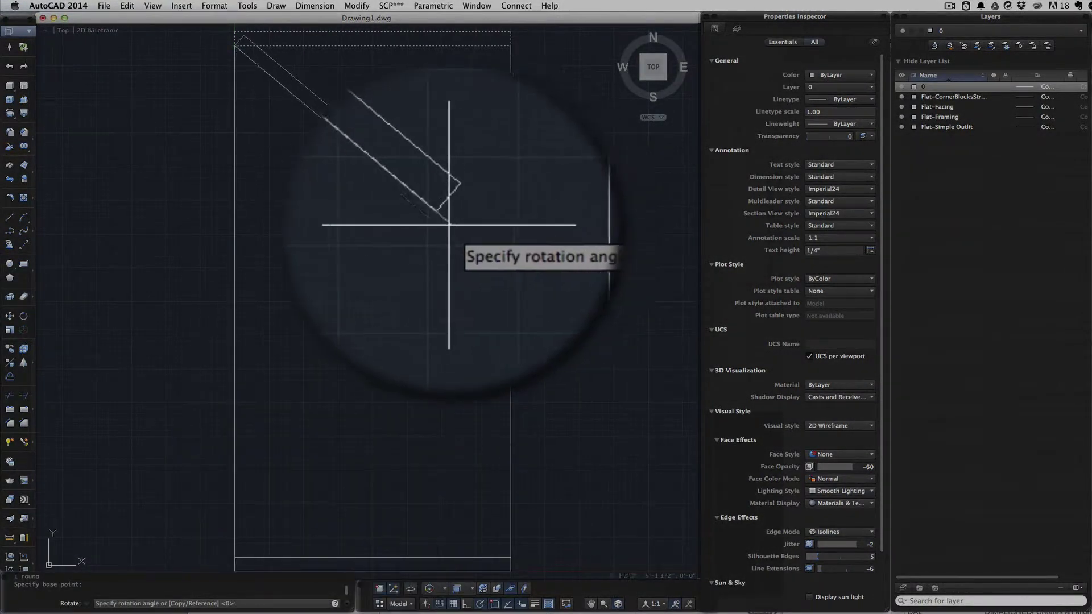
text(c)
key(Return)
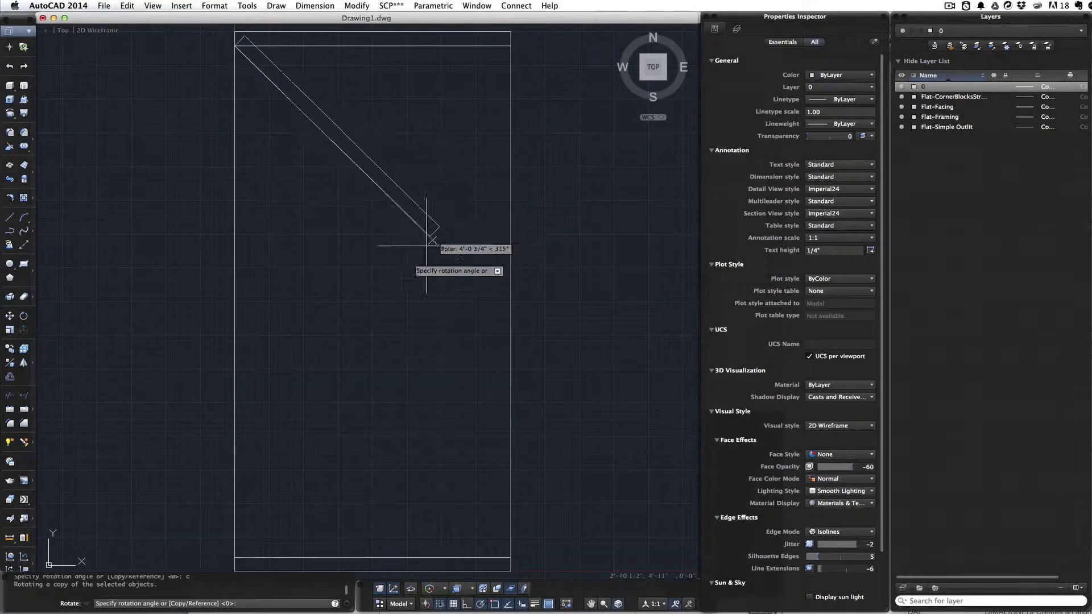
click(235, 343)
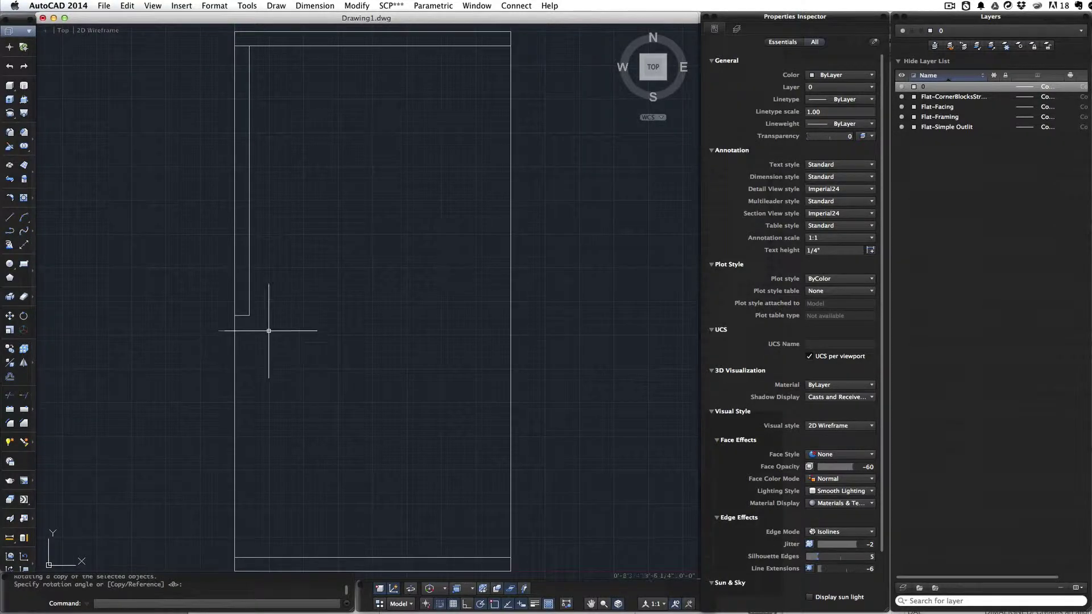
click(246, 315)
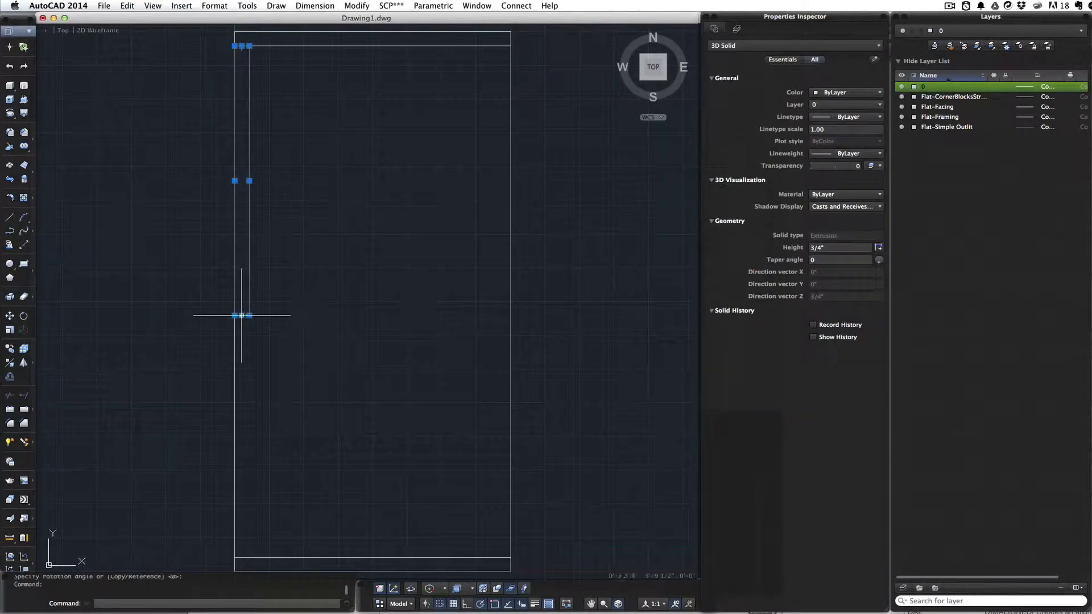
click(242, 315)
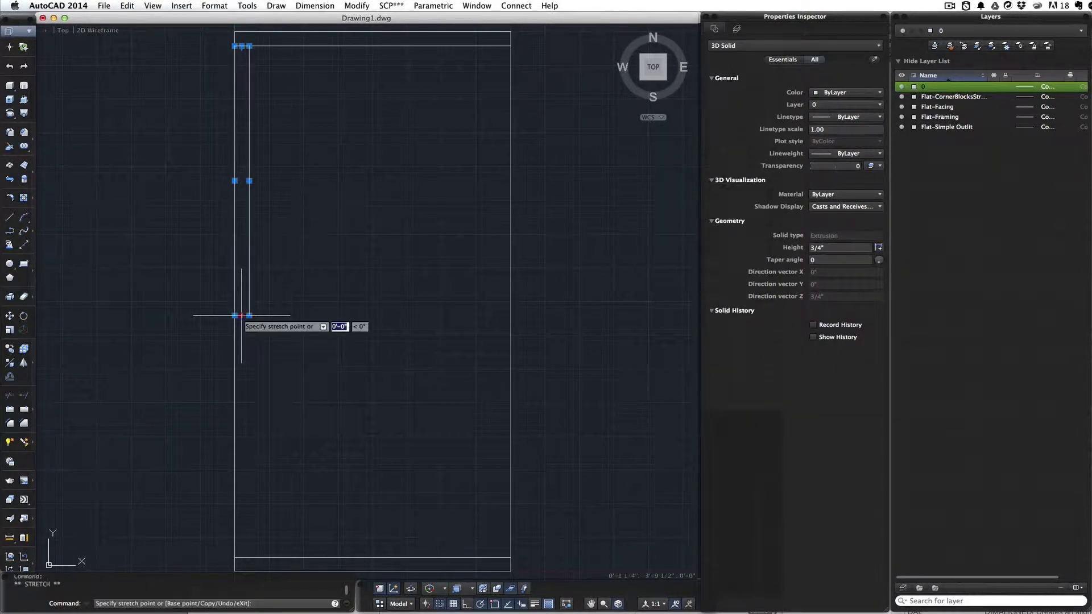
click(242, 558)
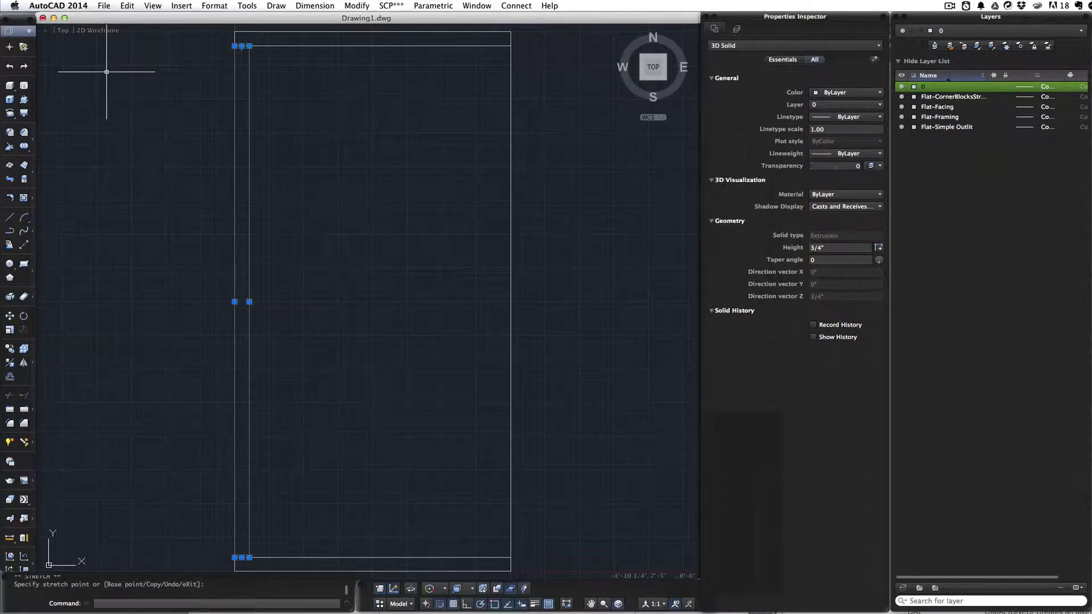
Mirror the left stile to form the right stile, keeping the original.
click(24, 364)
click(372, 46)
click(374, 153)
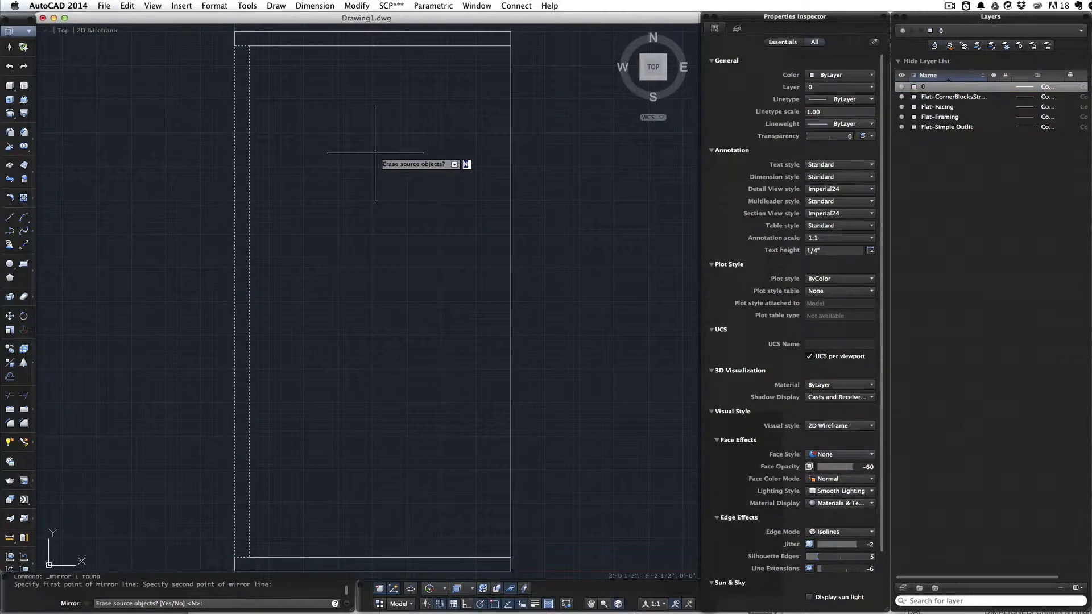
key(Return)
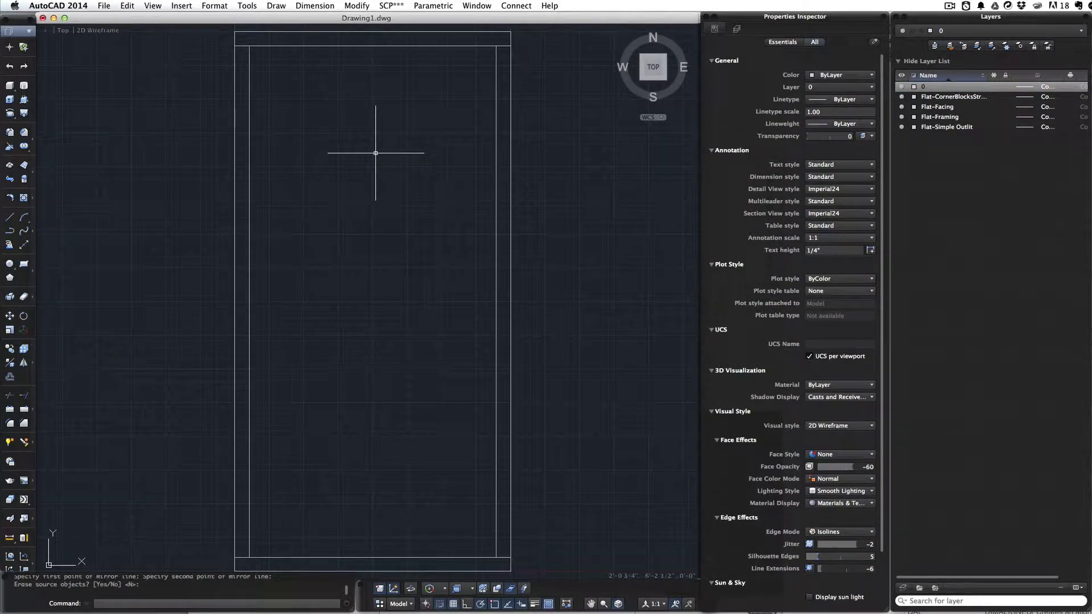
click(640, 54)
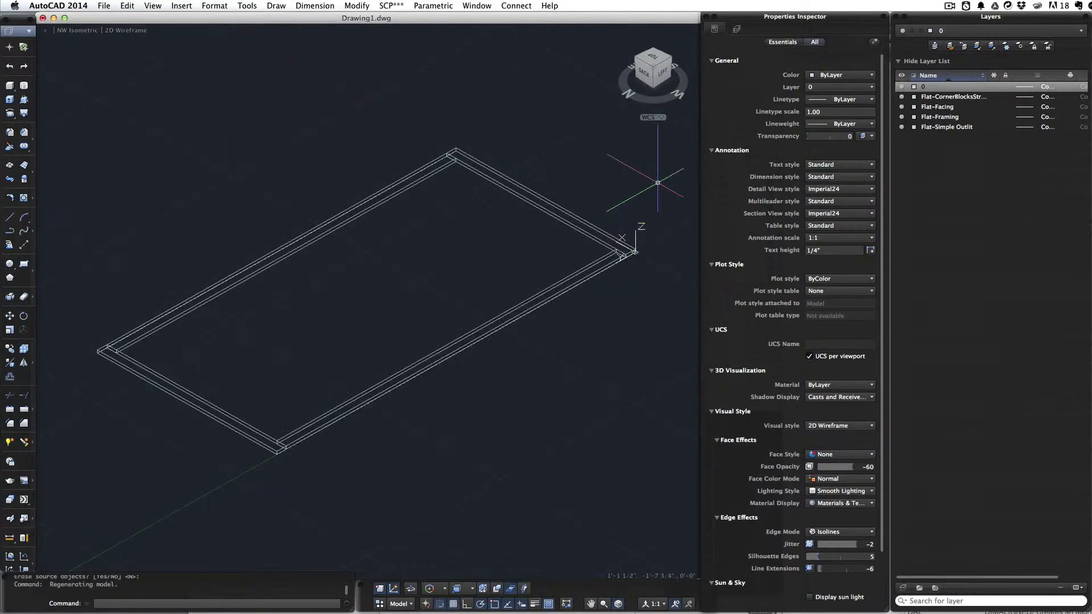
key(super+z)
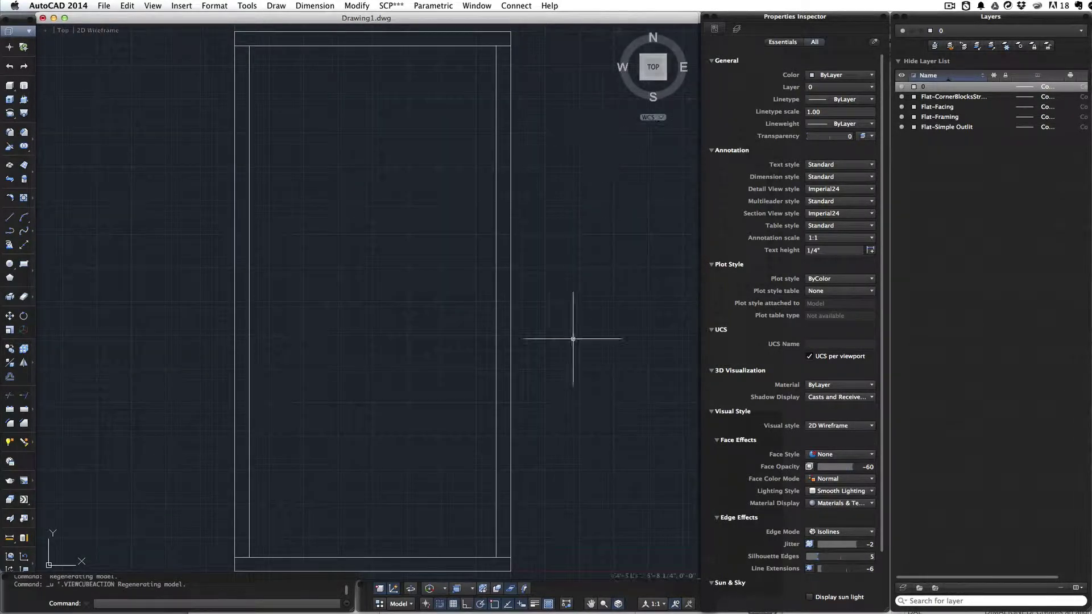
Paste a copy of the top rail and move it to mid-height against the left stile.
click(304, 46)
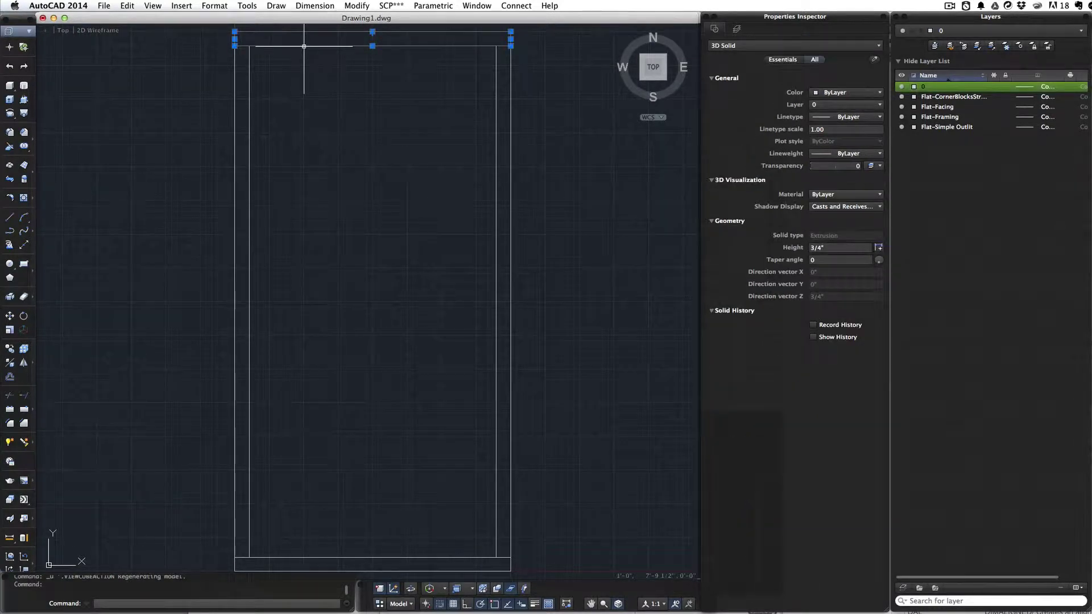
key(super+v)
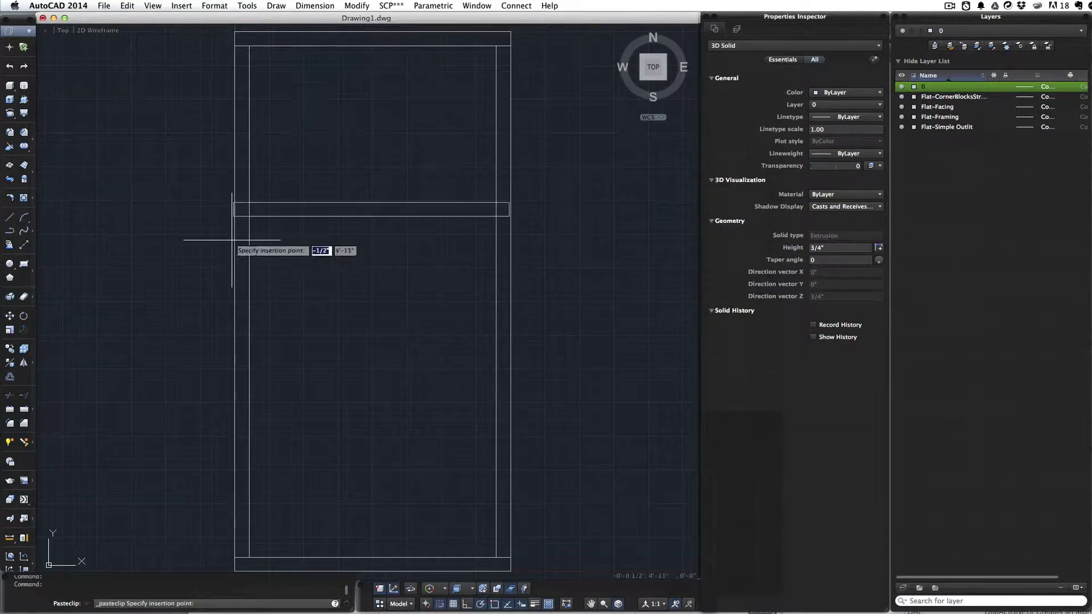
click(287, 235)
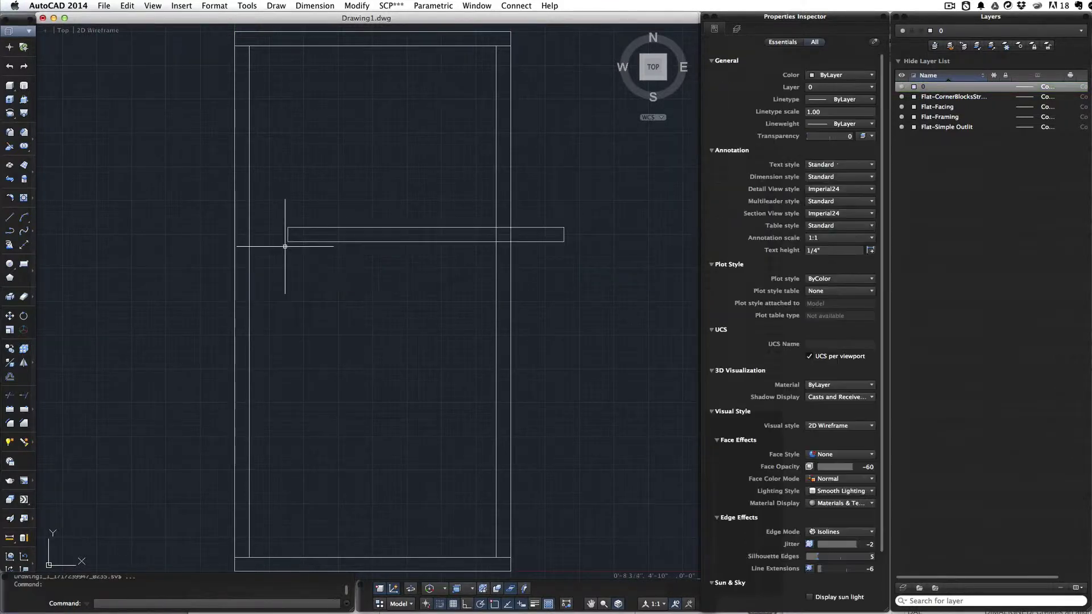
click(288, 235)
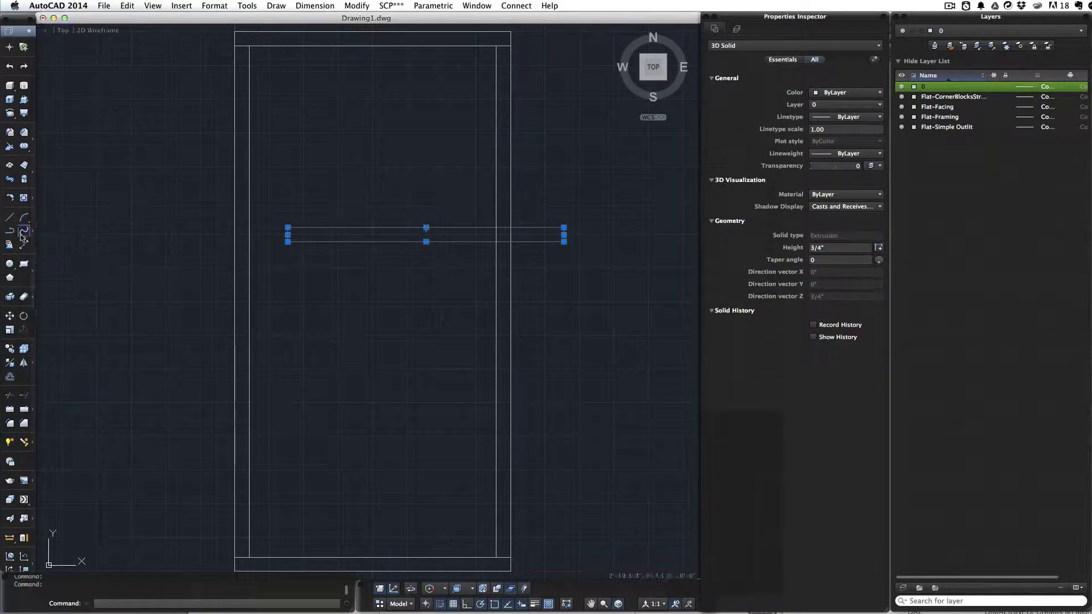
click(10, 316)
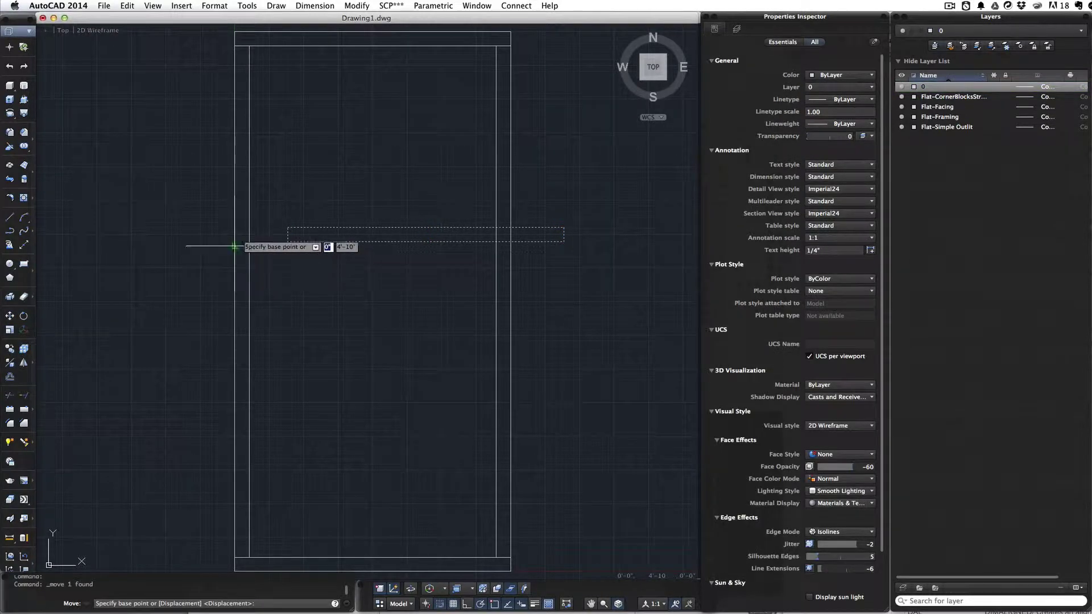
click(288, 235)
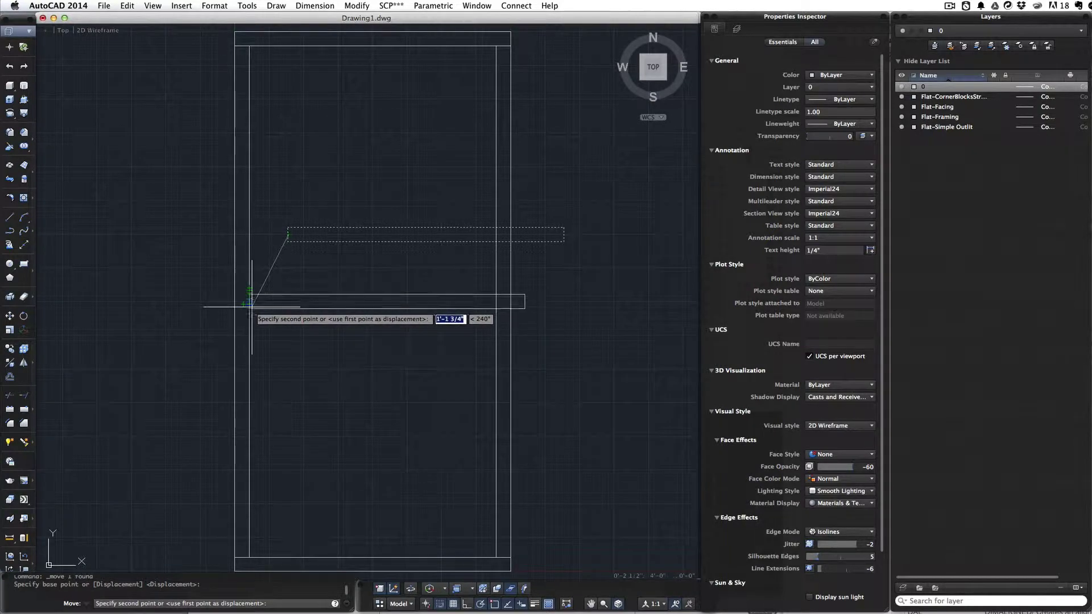
scroll(248, 304, up, 8)
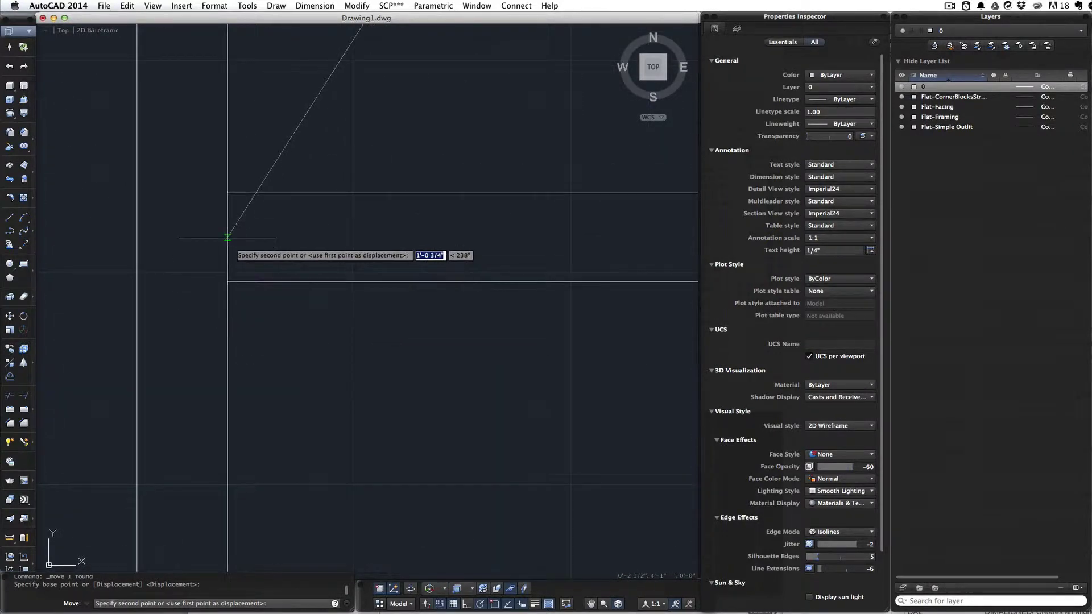
click(226, 273)
scroll(240, 273, down, 10)
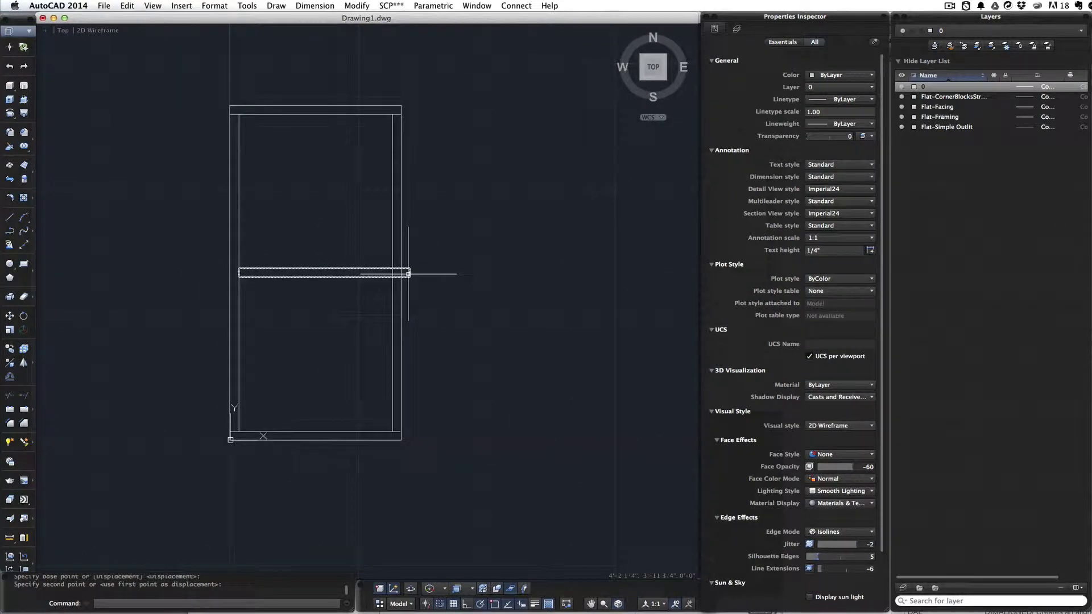
Stretch the middle rail's right end to meet the right stile.
click(409, 272)
scroll(410, 272, up, 6)
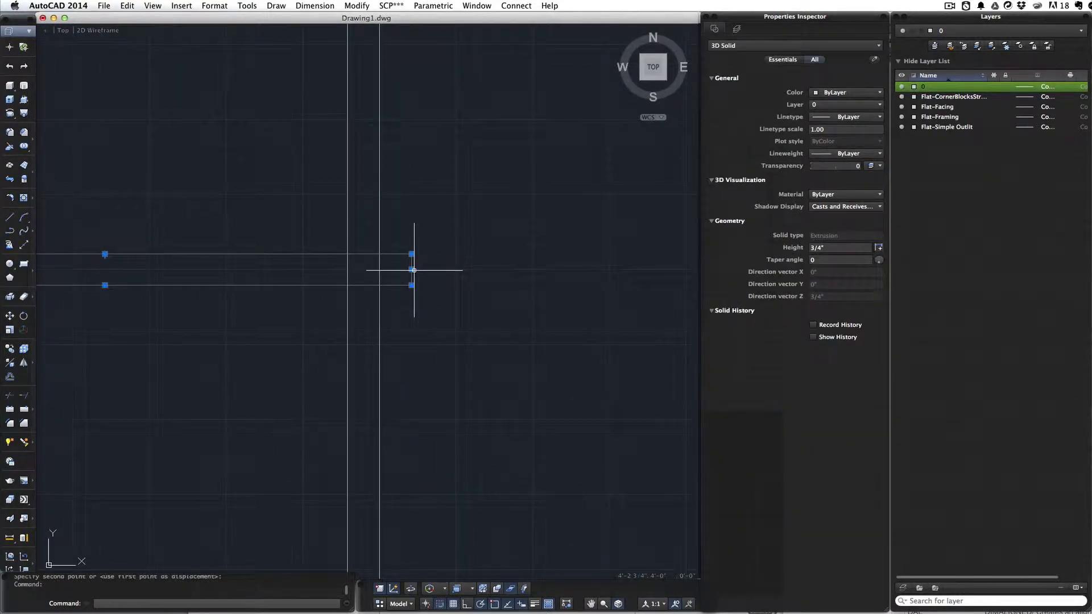
click(411, 269)
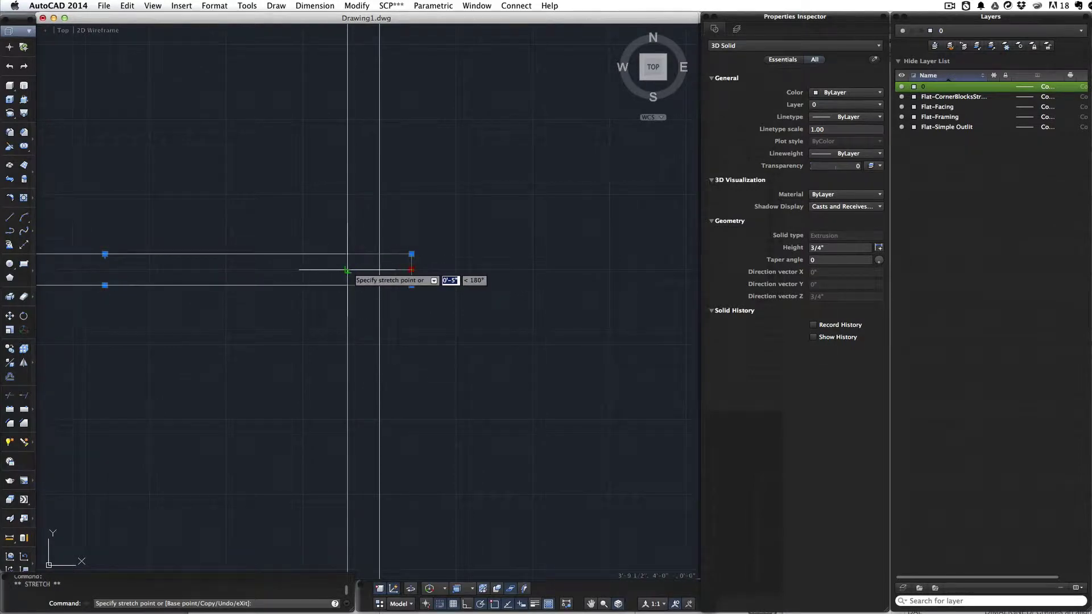
scroll(396, 254, down, 4)
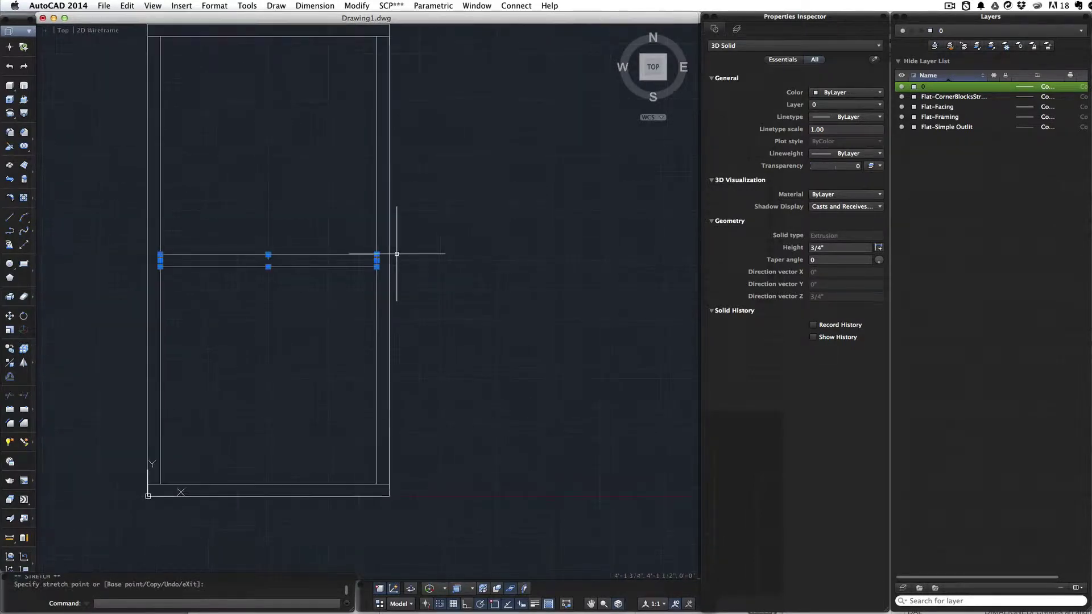
scroll(397, 254, down, 1)
Paste another rail copy below the flat and rotate it 45° about its left end.
middle_drag(402, 260, 520, 239)
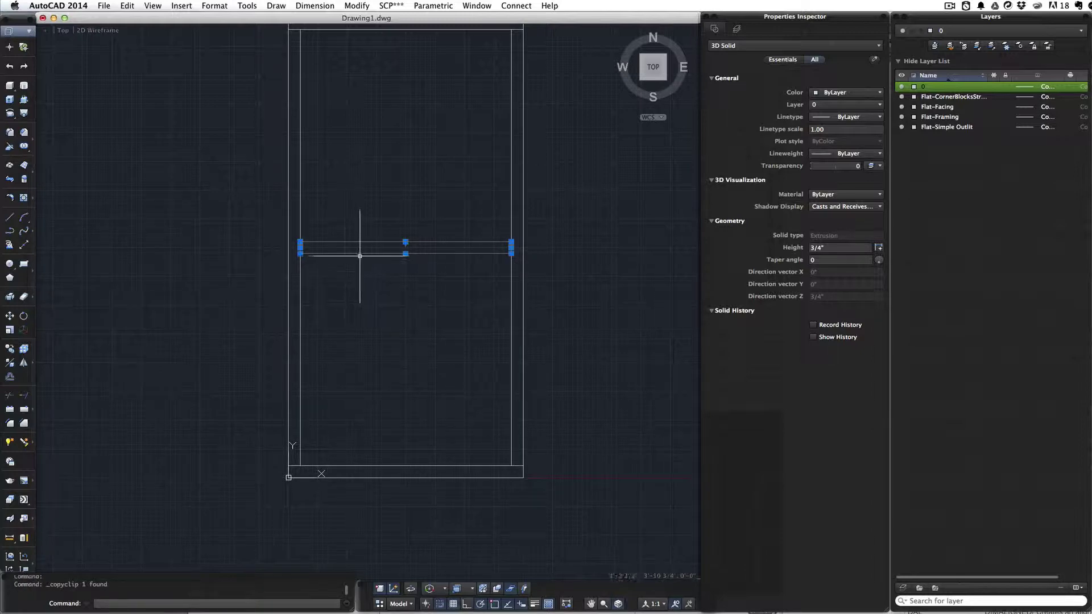
key(ctrl+v)
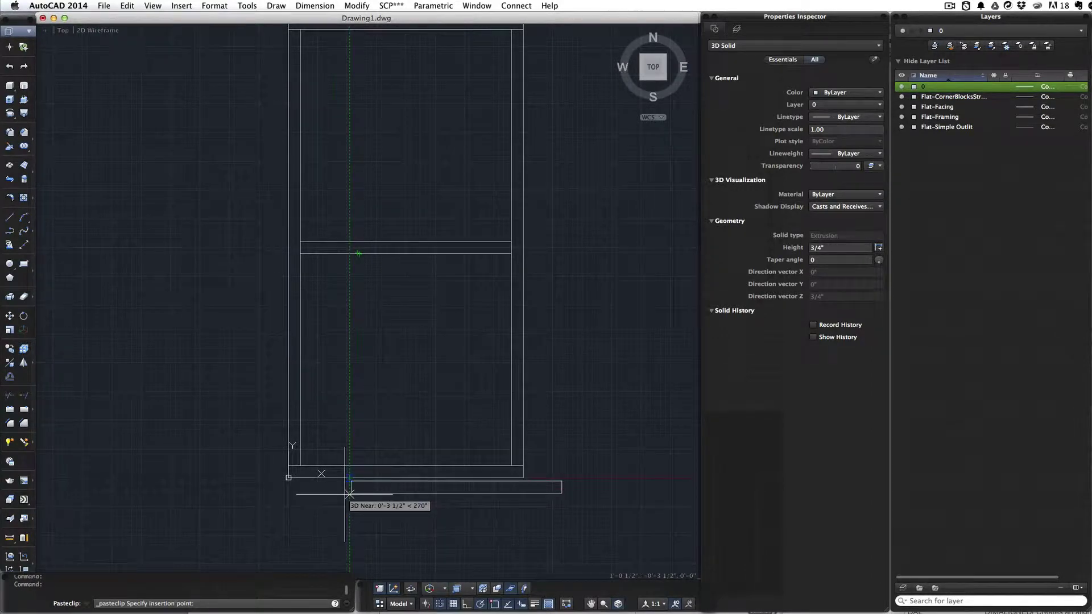
click(353, 502)
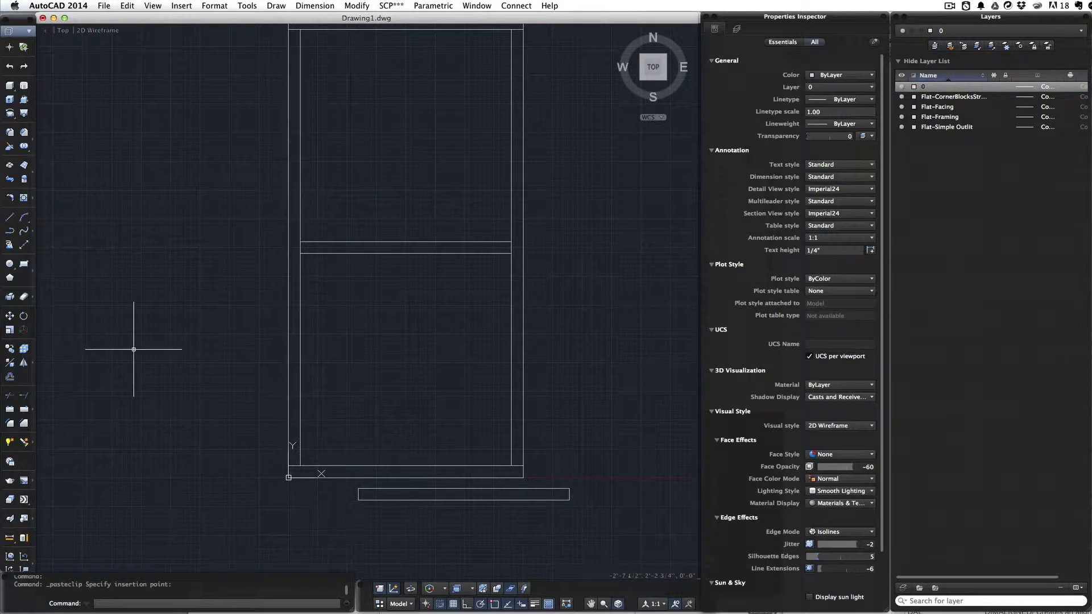
click(364, 500)
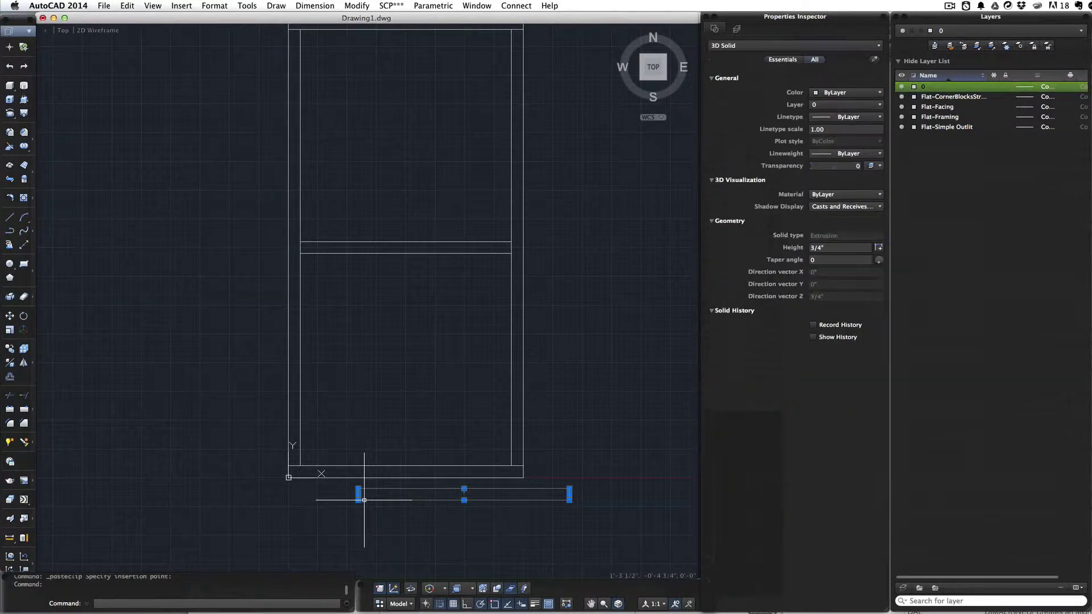
text(RO)
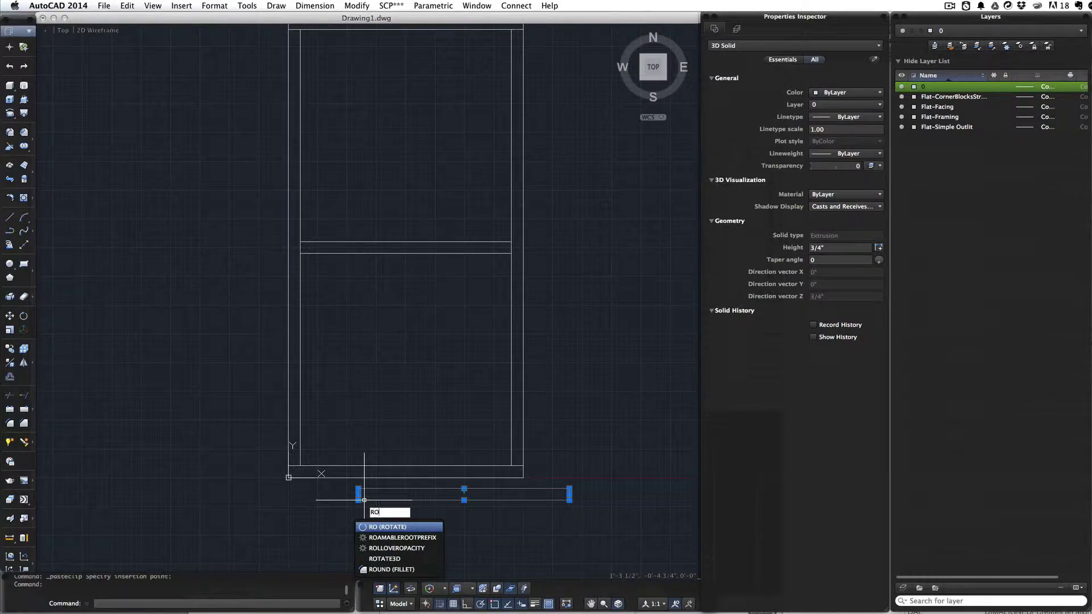
key(Return)
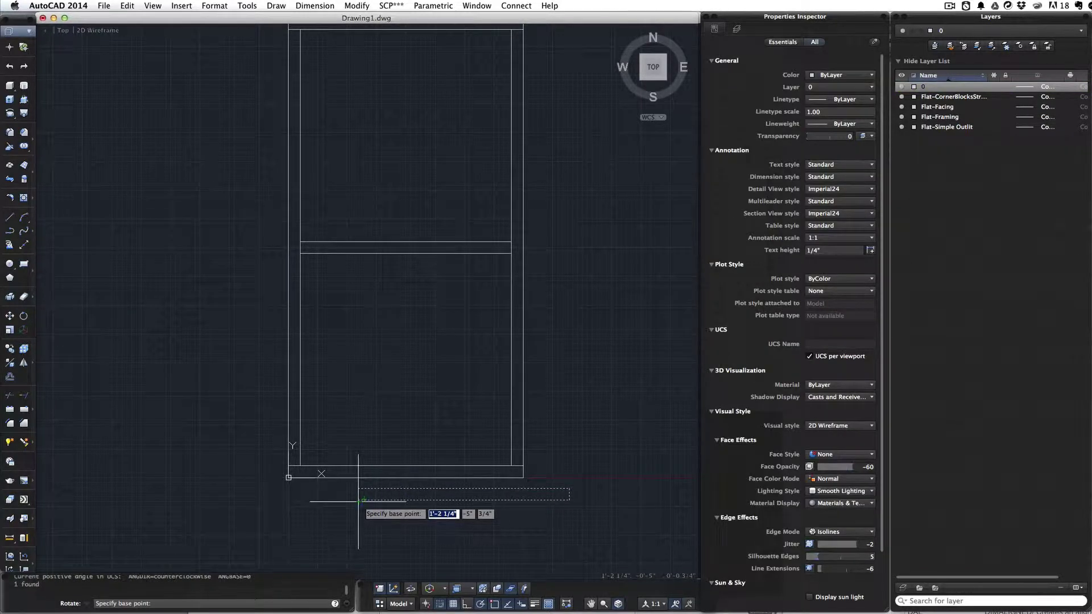
click(359, 500)
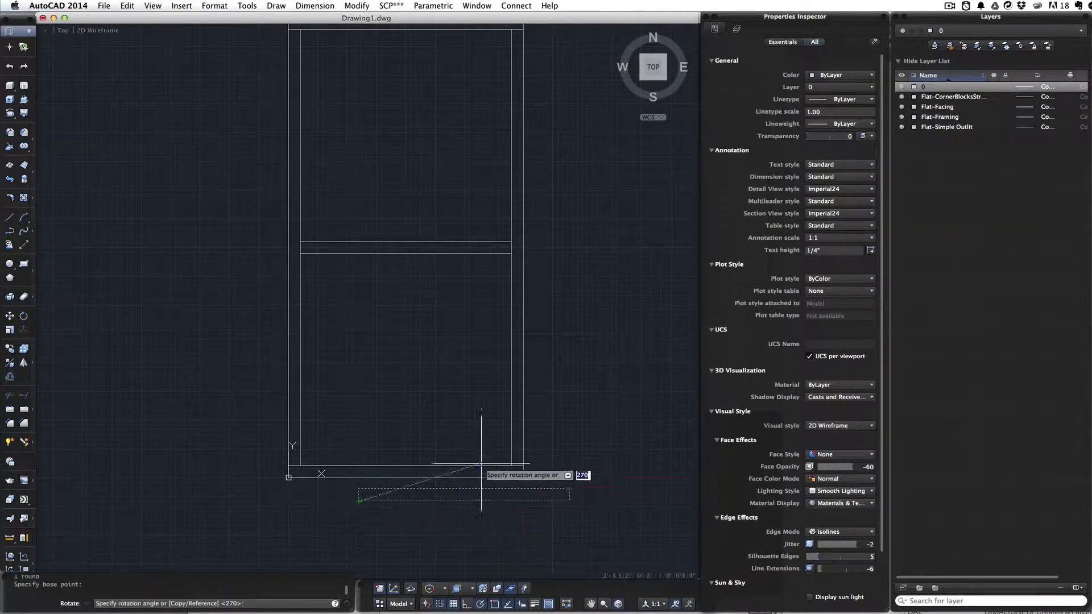
click(623, 243)
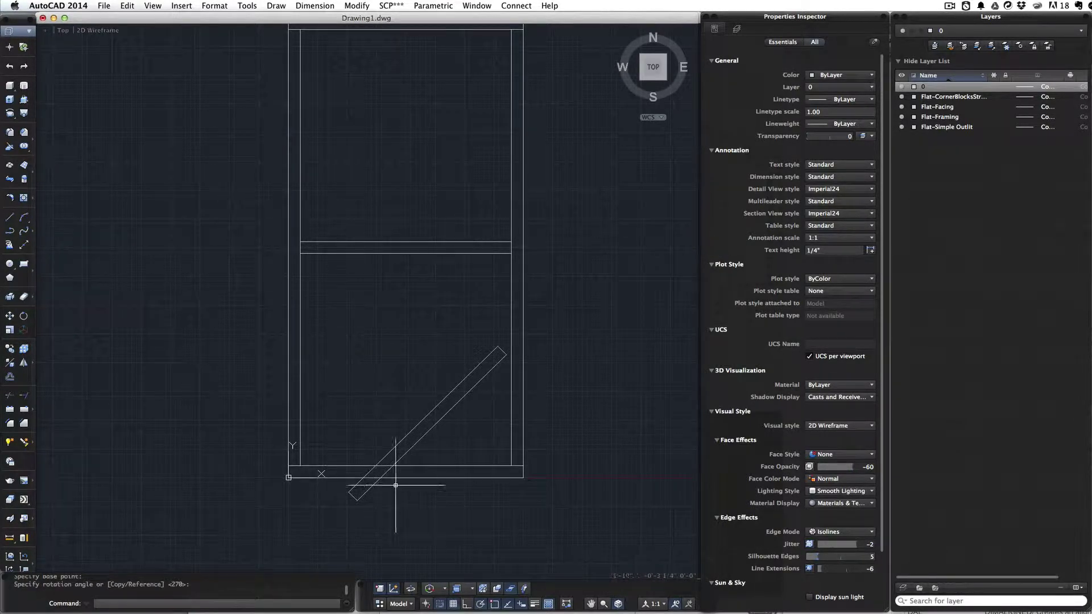
Stretch the brace's top end past the right stile.
click(355, 500)
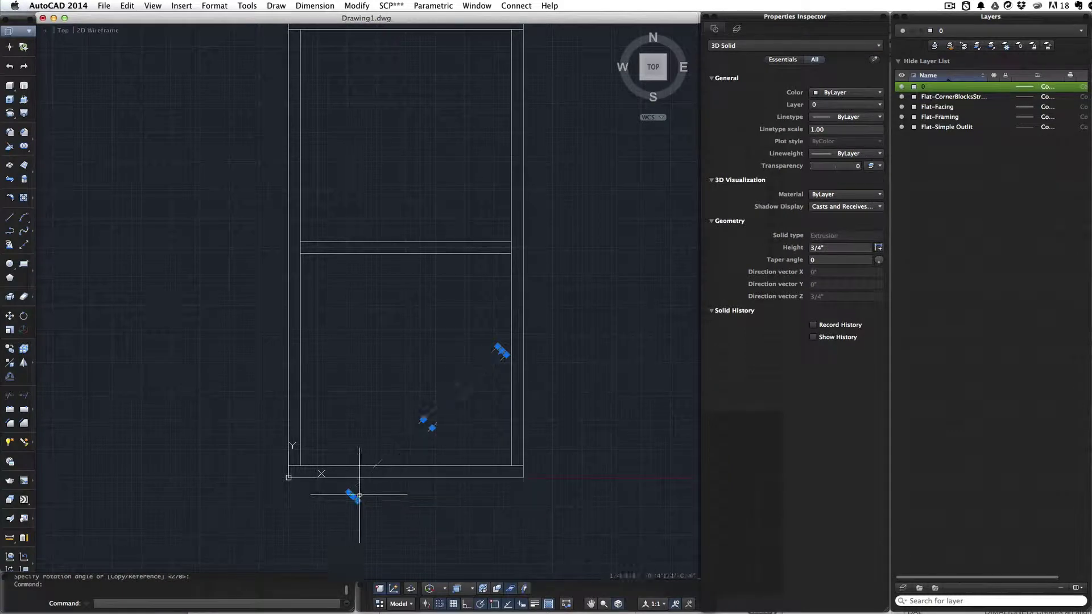
click(501, 350)
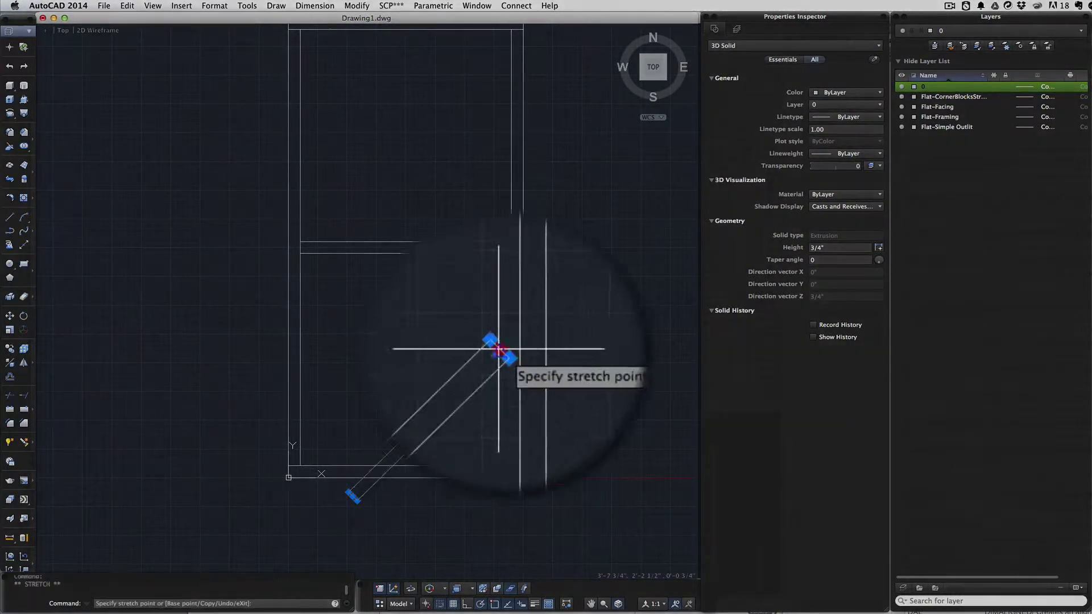
click(534, 314)
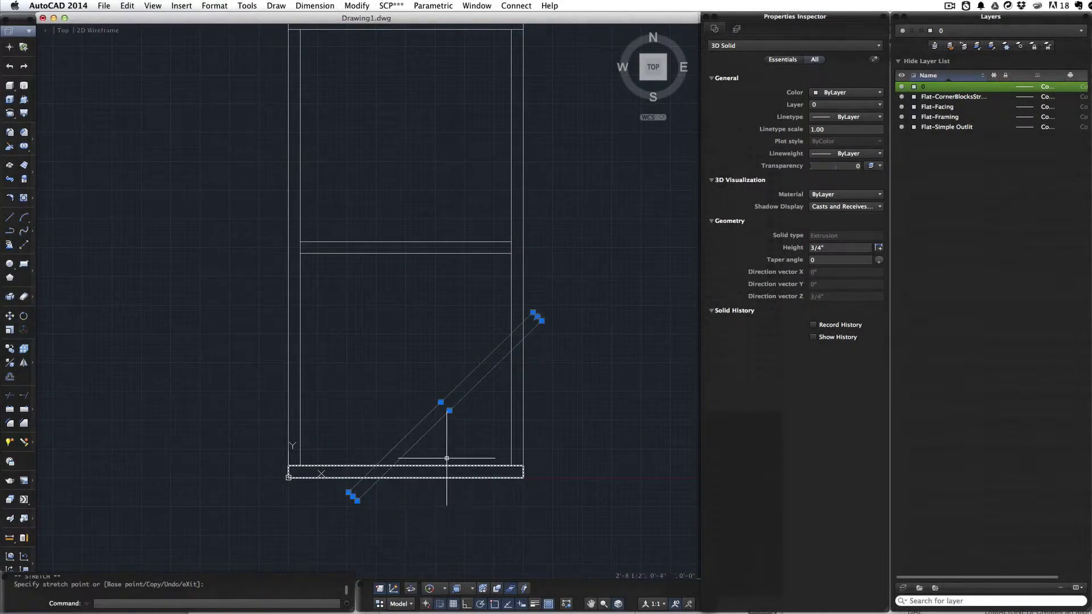
Slice the diagonal brace along the right stile's inner edge, keeping the inside part.
key(Escape)
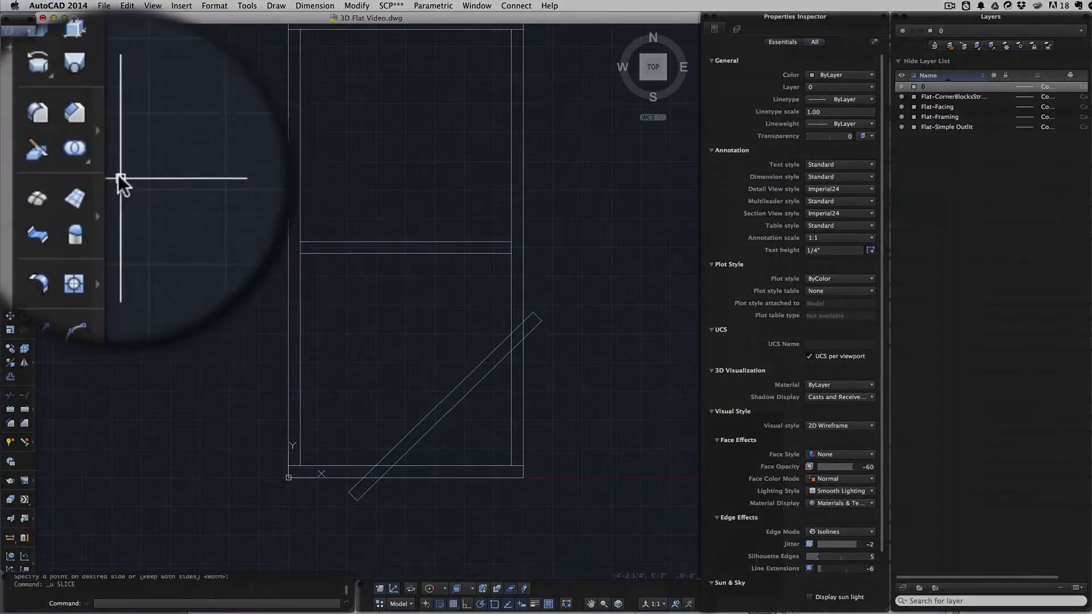
click(10, 177)
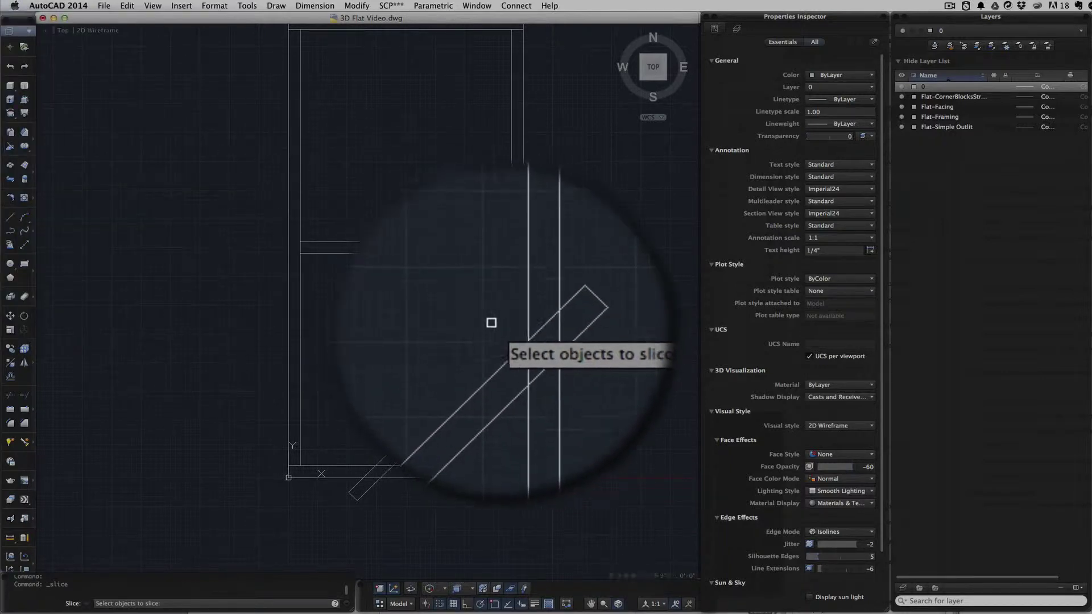
click(537, 315)
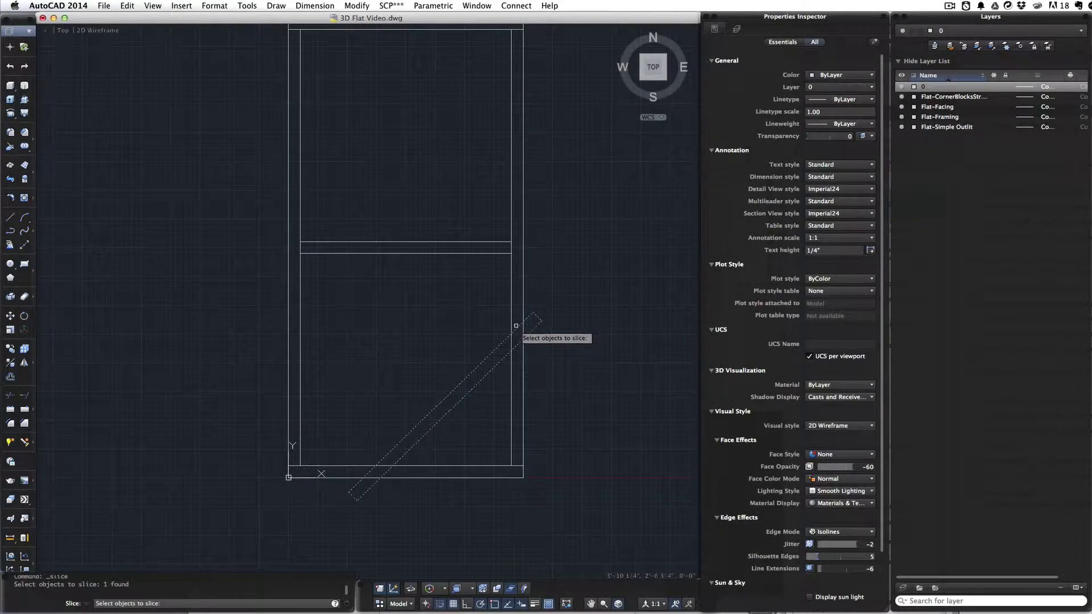
key(Return)
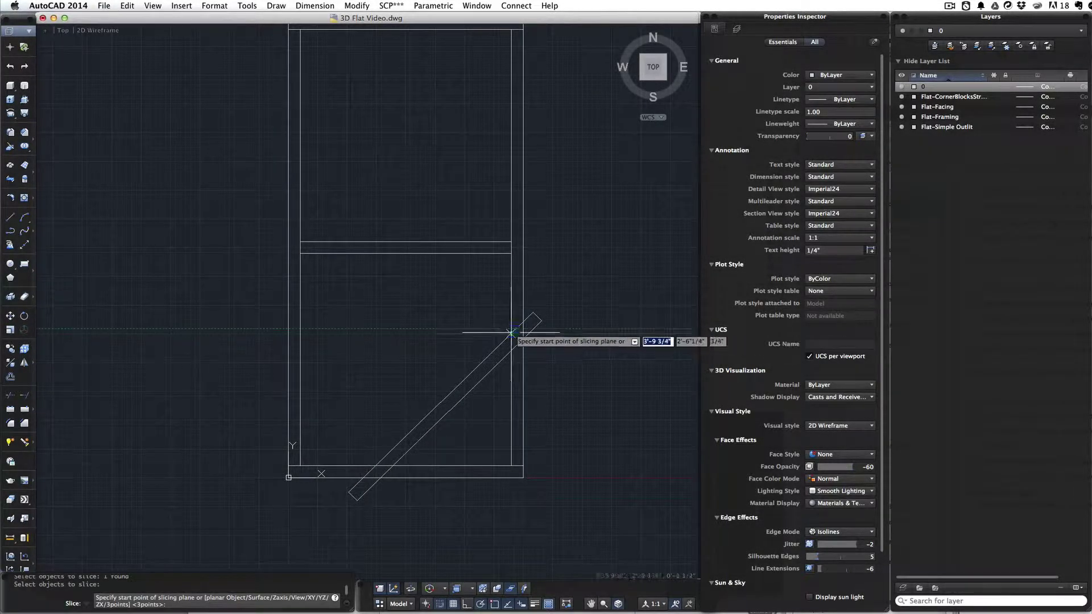
click(511, 316)
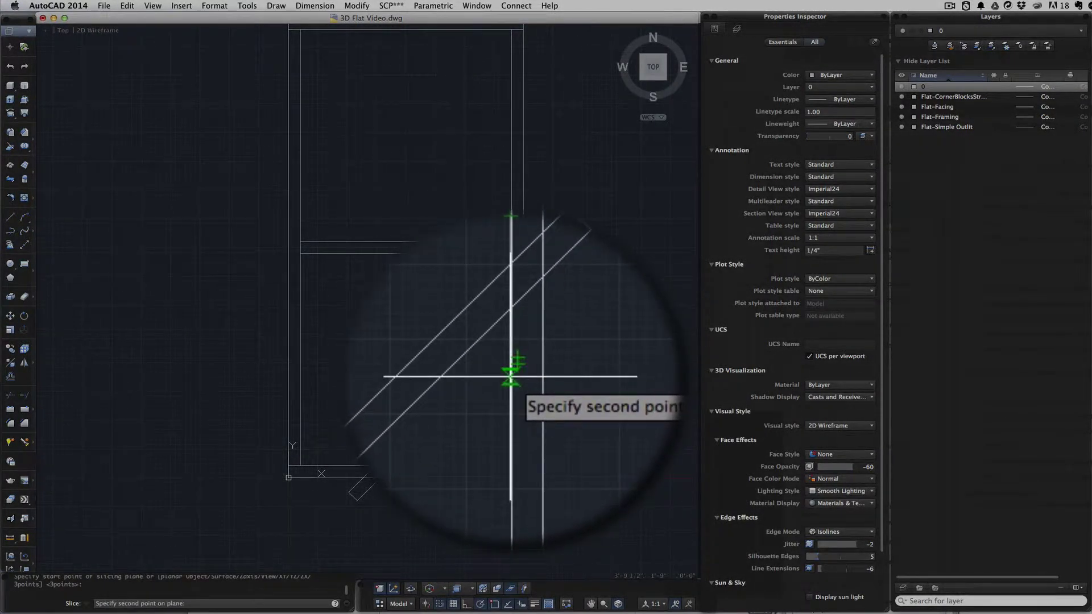
click(509, 376)
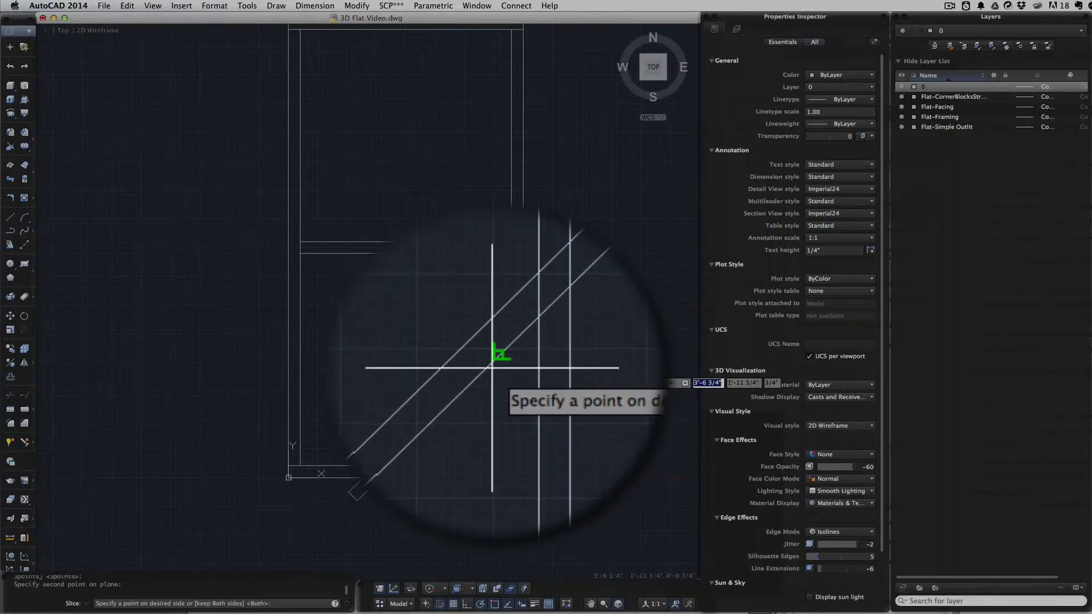
click(446, 427)
Slice the brace along the bottom rail, keeping the part above it.
key(Return)
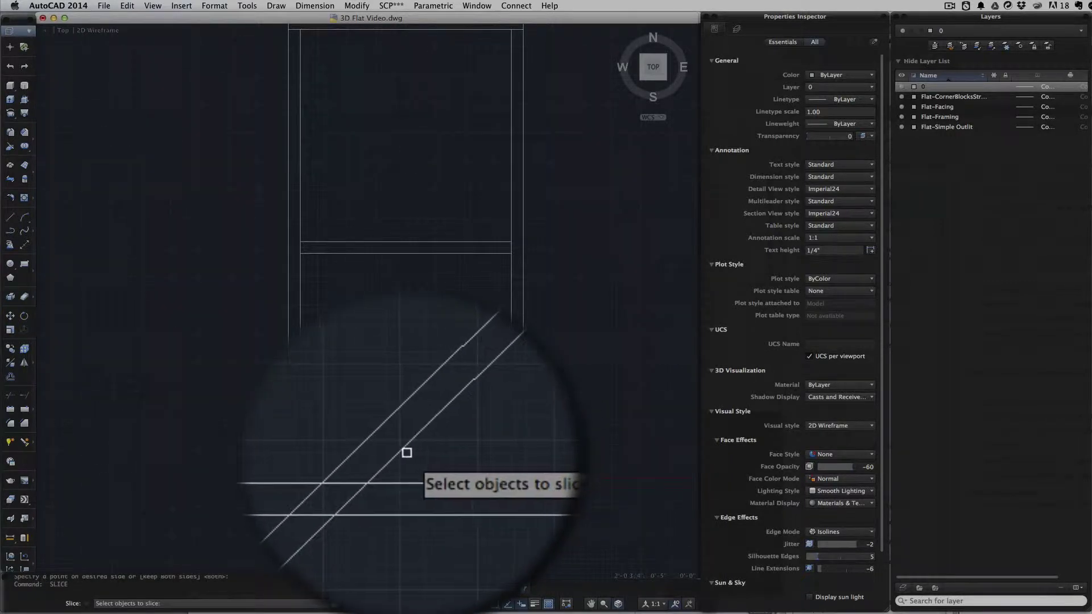
click(404, 454)
key(Return)
click(362, 465)
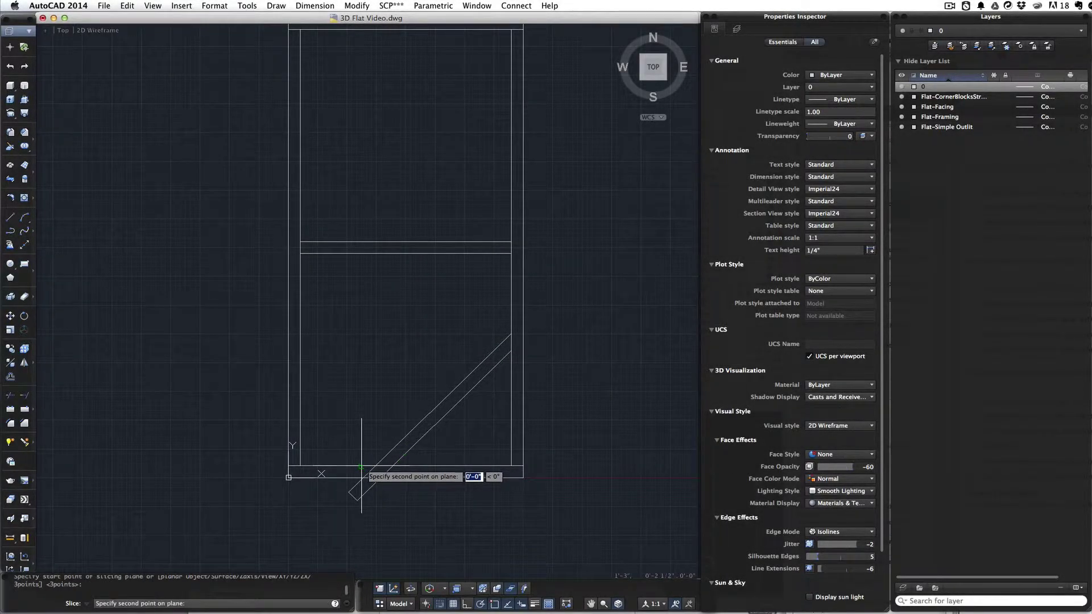
click(409, 467)
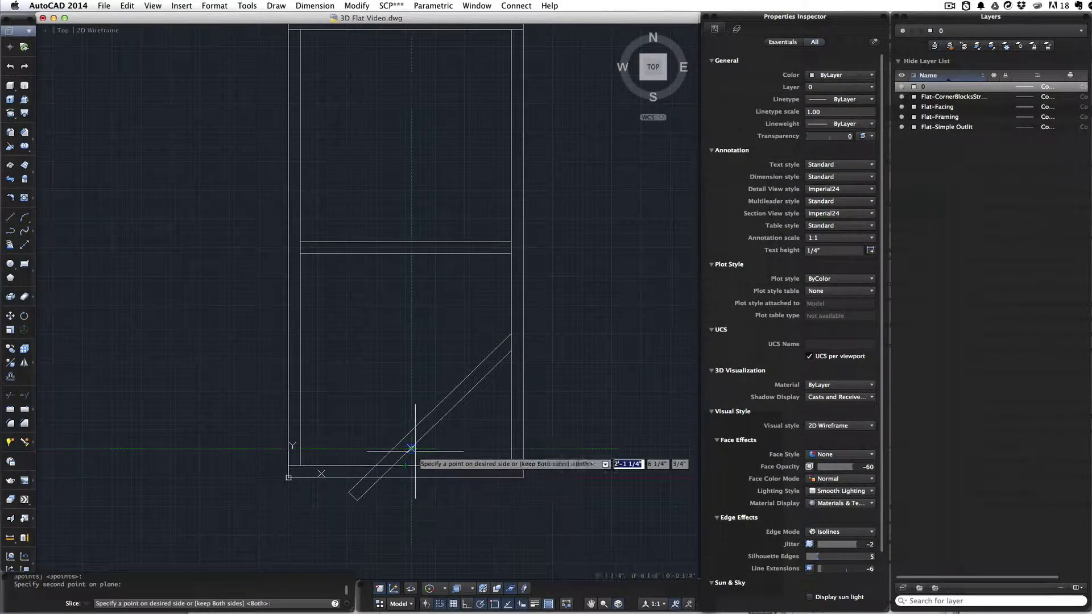
click(413, 447)
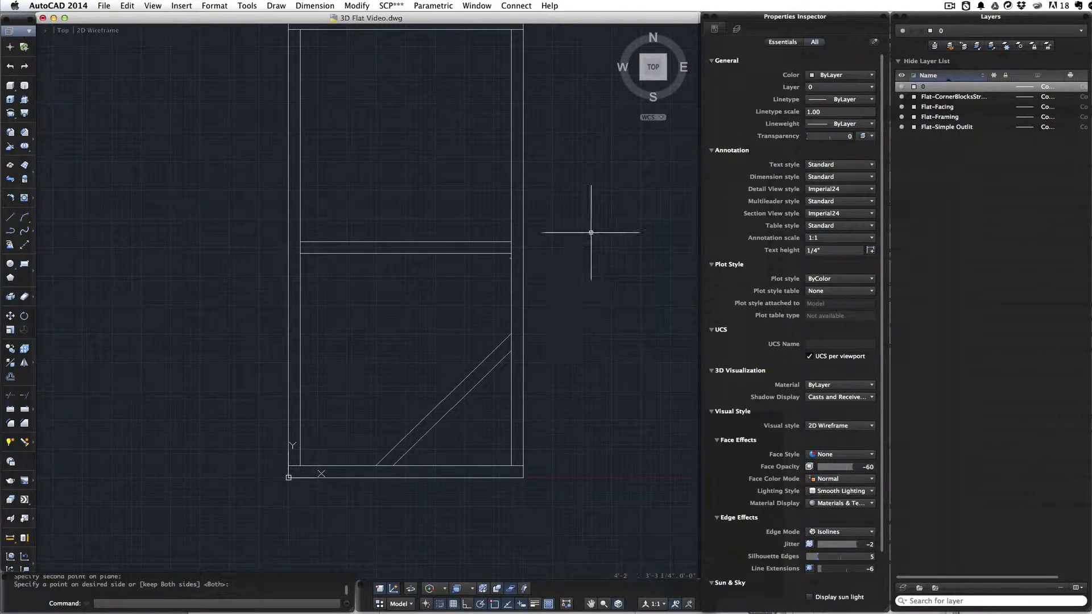
Window-select all nine frame pieces and put them on the Flat-Framing layer.
mouse_move(566, 172)
middle_down()
mouse_move(549, 309)
mouse_move(567, 261)
mouse_move(560, 236)
middle_up()
click(260, 60)
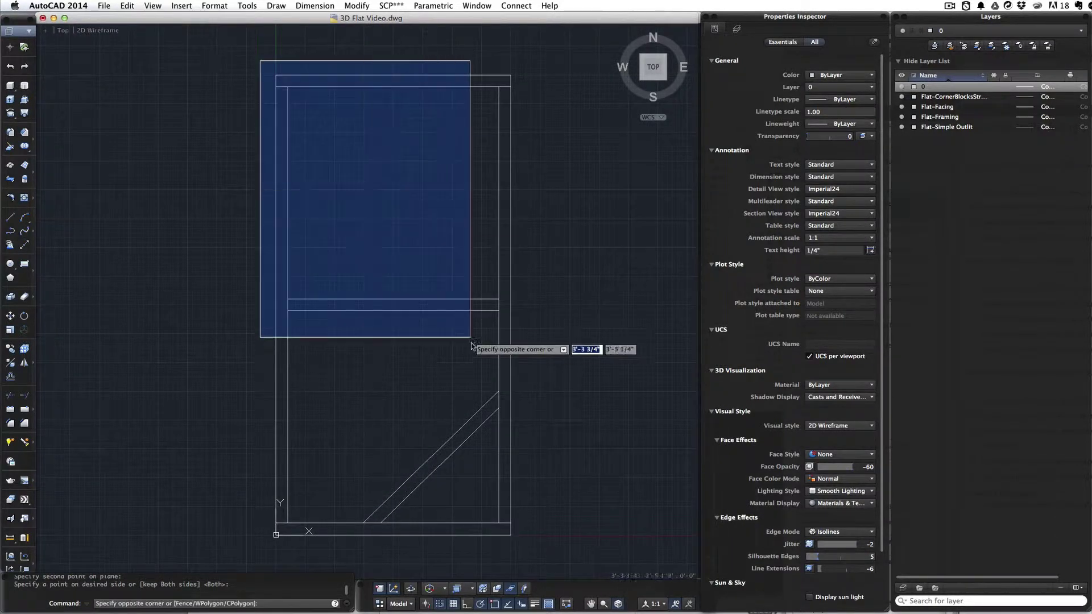
click(549, 550)
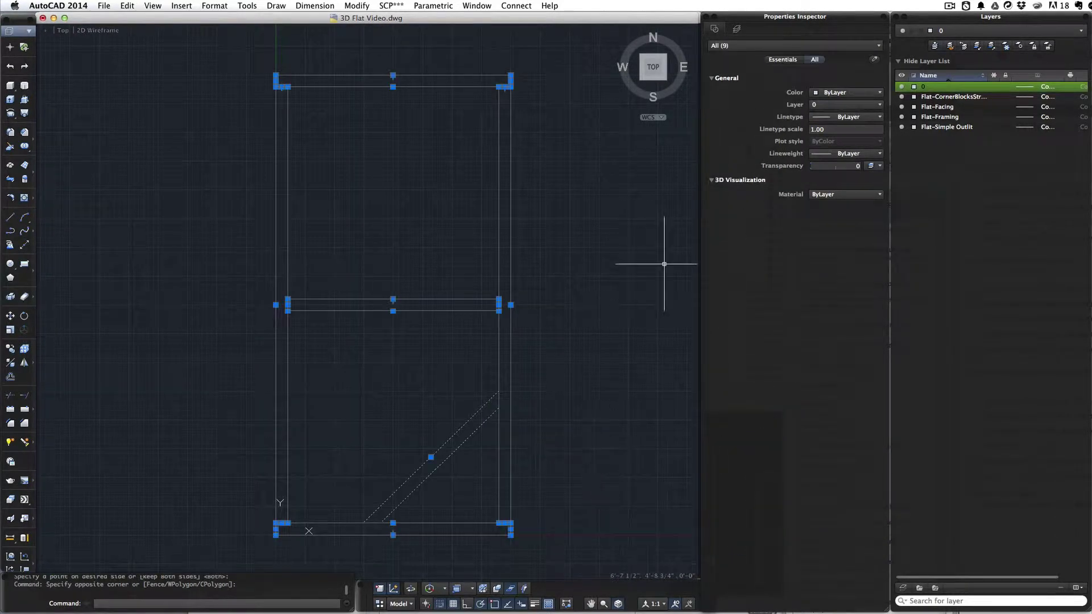
click(861, 108)
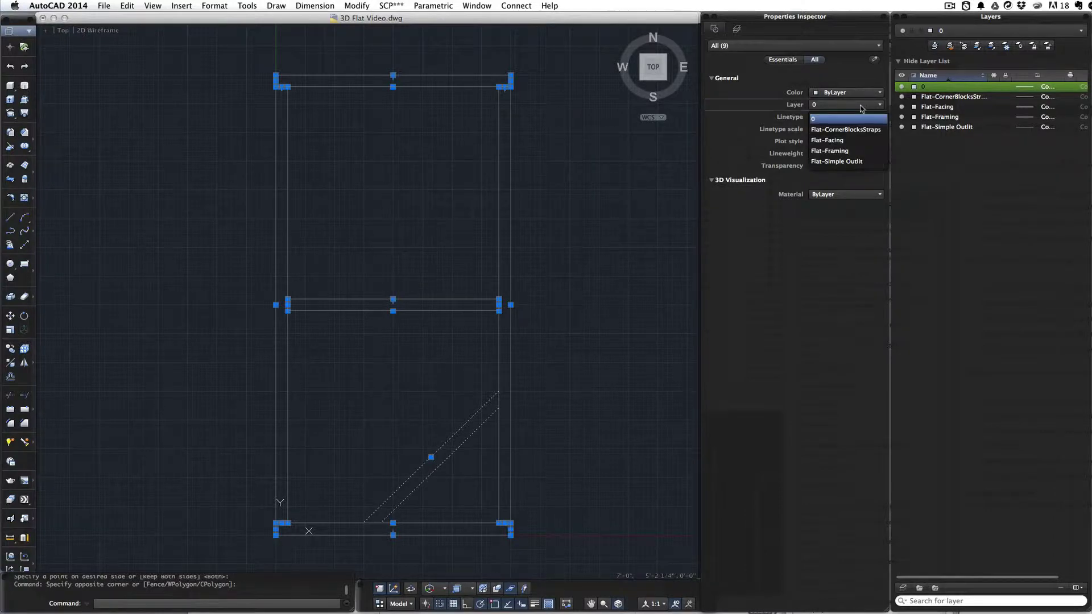
click(845, 150)
key(Escape)
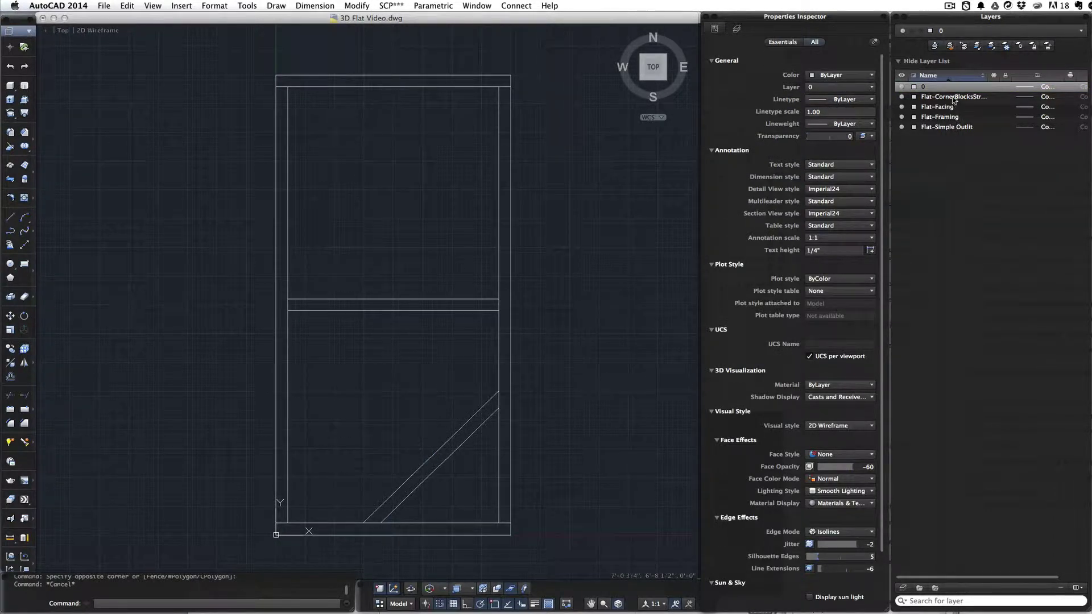
Make Flat-CornerBlocksStraps the current layer and bring the flat's top-left corner into view.
double_click(954, 97)
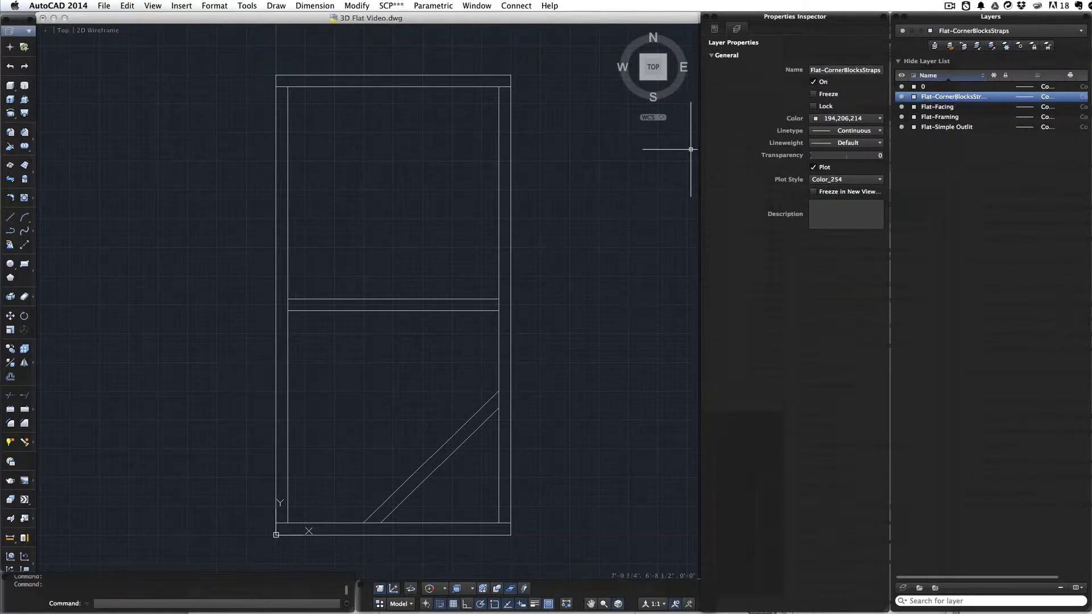
scroll(318, 143, up, 2)
mouse_move(317, 144)
middle_down()
mouse_move(305, 207)
mouse_move(317, 280)
middle_up()
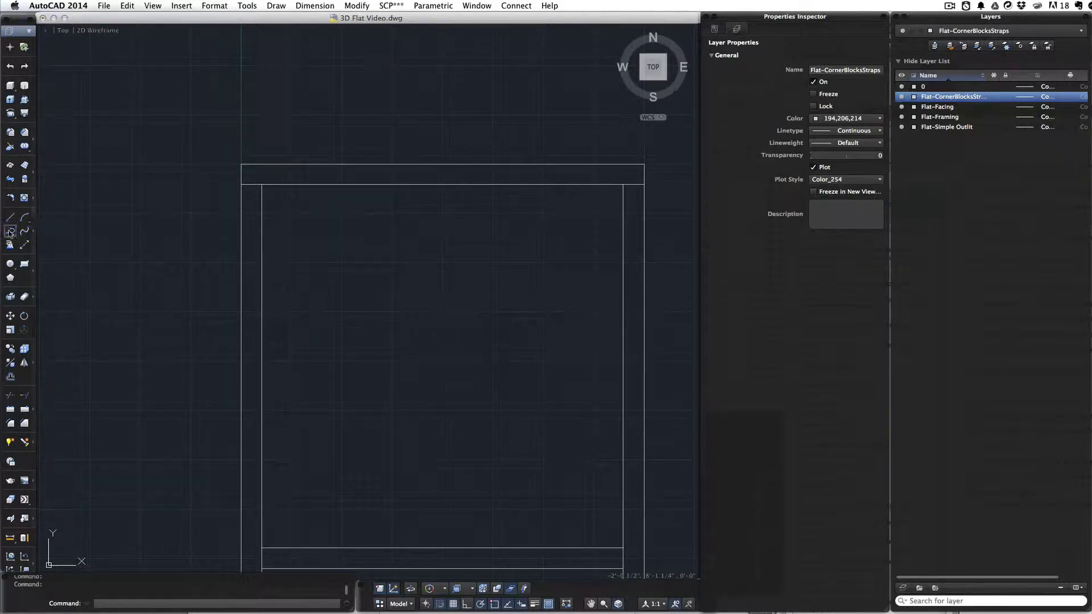
Draw a closed polyline triangle with 9-inch legs at the top-left corner.
click(10, 232)
click(375, 214)
text(7)
key(Return)
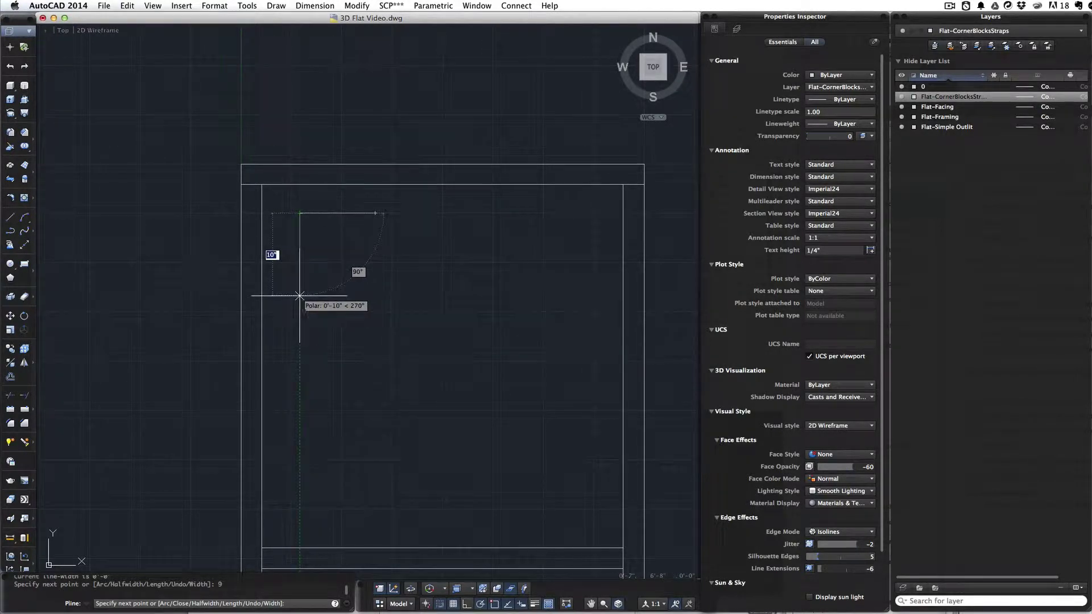
text(9)
key(Return)
text(c)
key(Return)
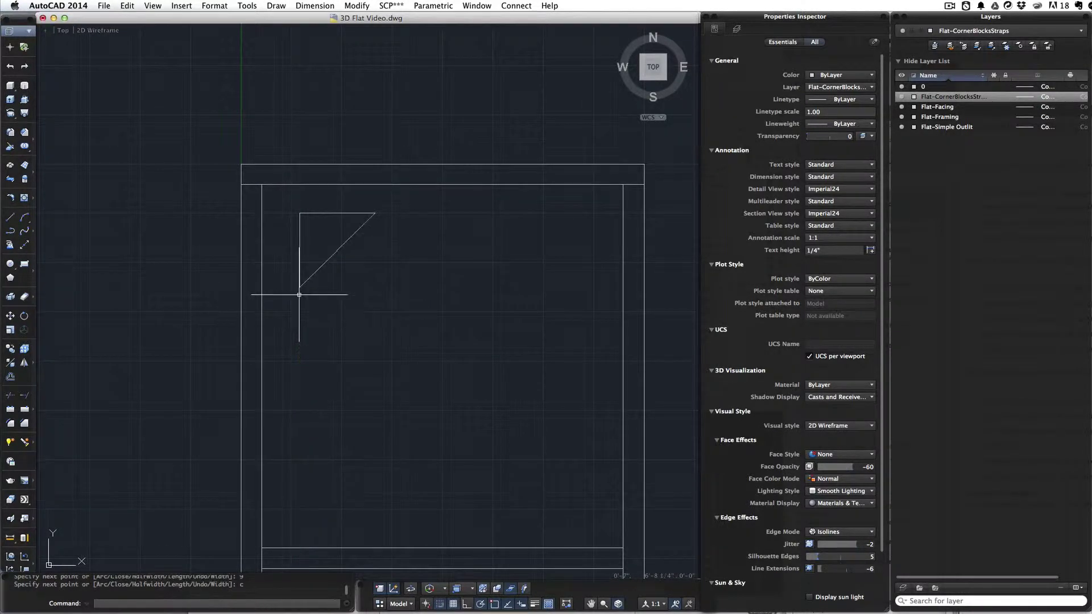
Extrude the triangle 0.25 into a solid corner block.
click(344, 244)
text(e)
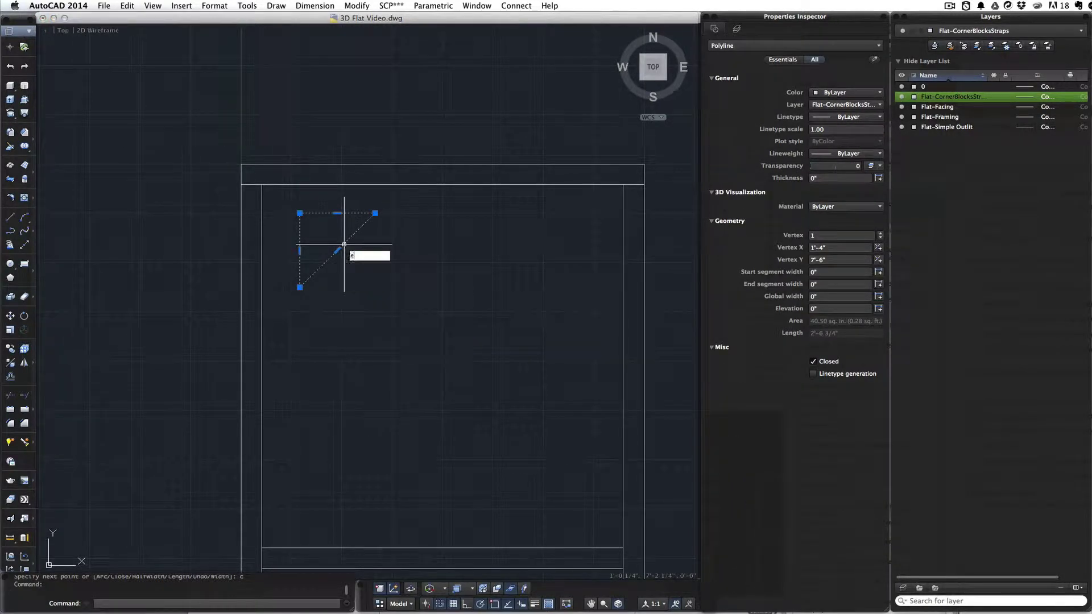
text(xt)
key(Return)
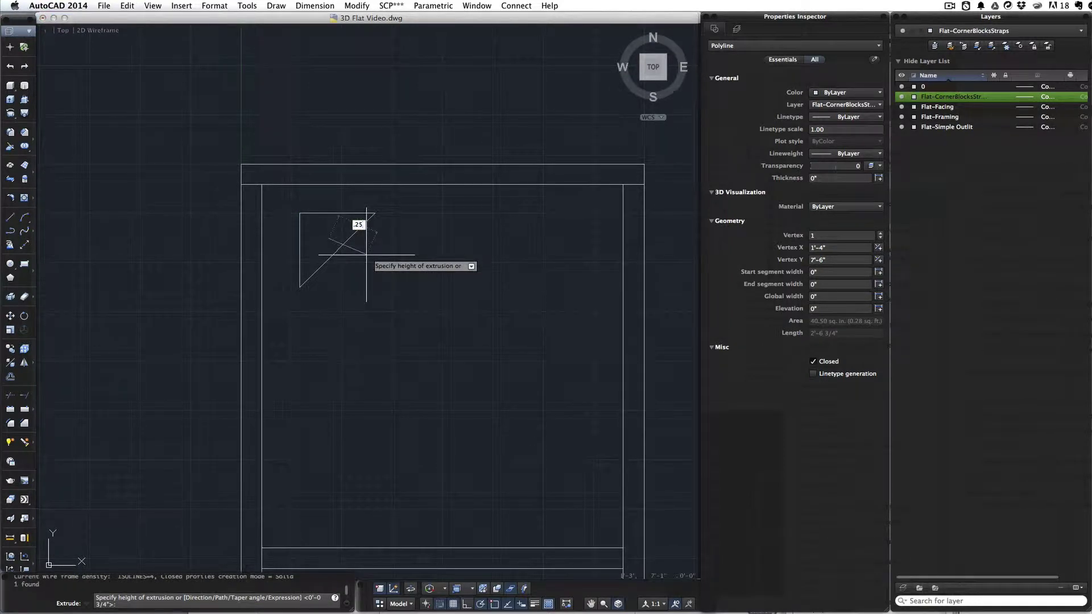
key(Return)
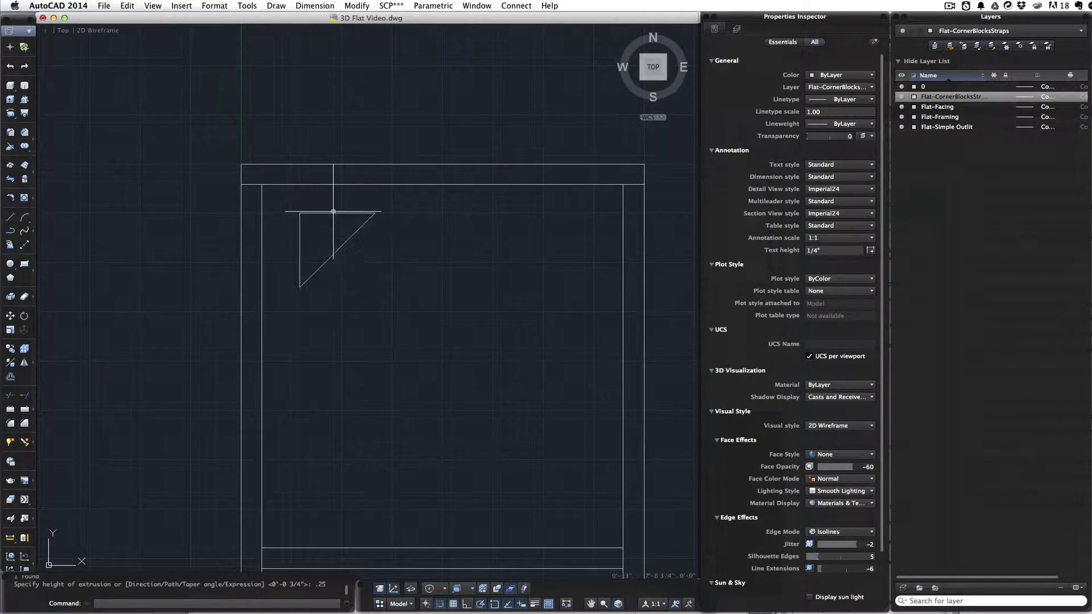
Draw a rectangle tracing the flat's outer edge from top-left to bottom-right corner.
click(309, 213)
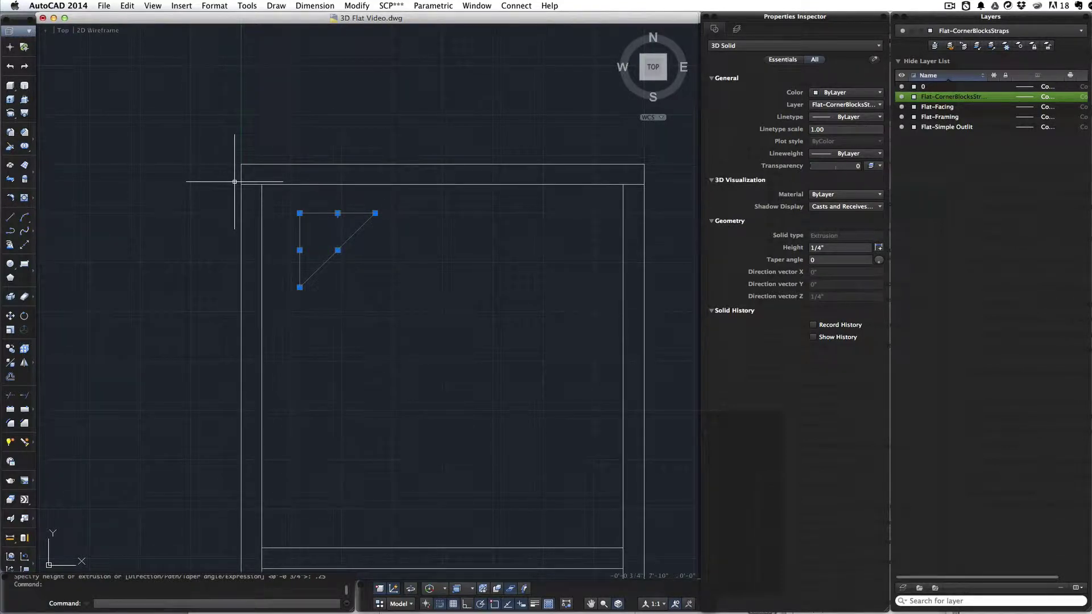
key(Escape)
scroll(259, 100, down, 3)
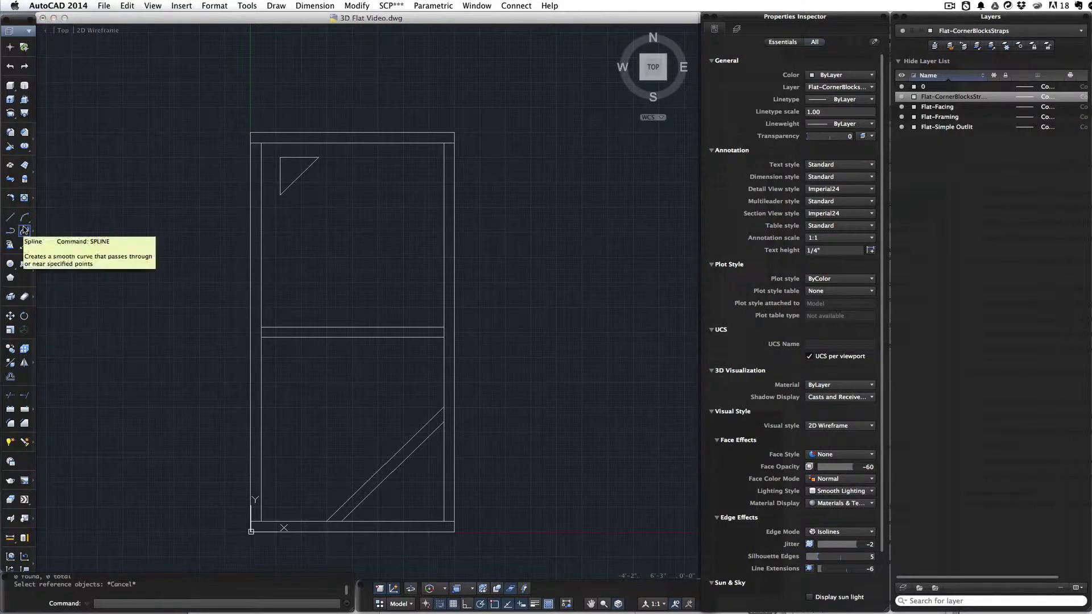
click(24, 265)
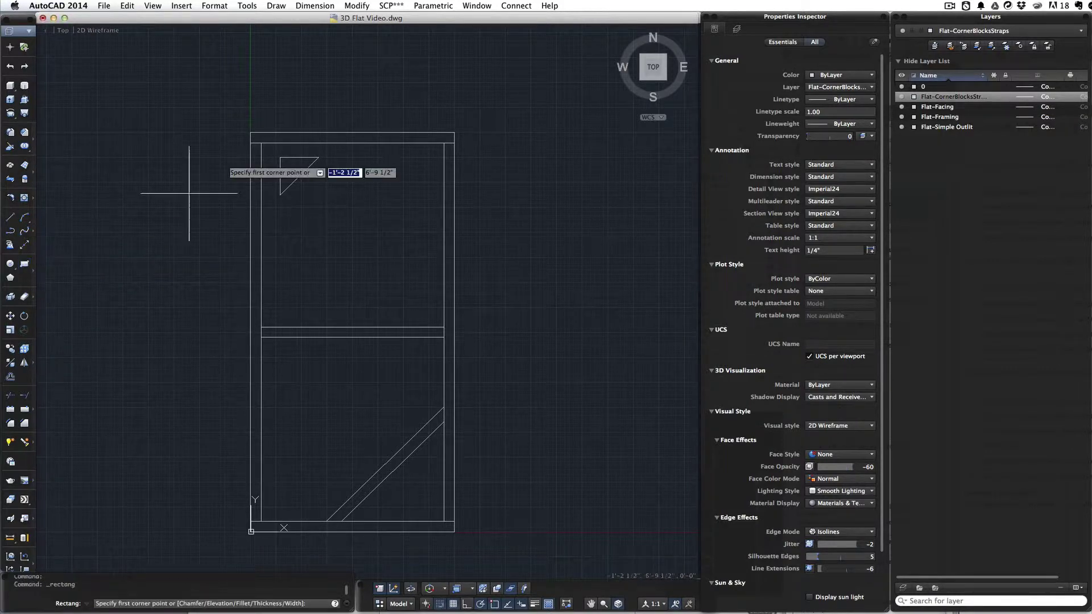
click(251, 133)
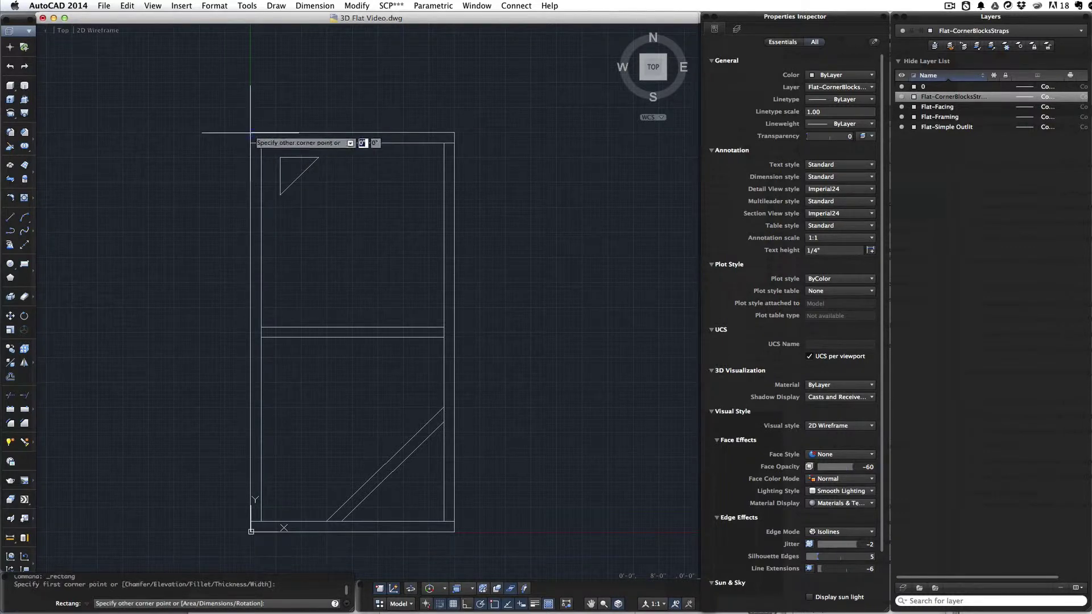
click(454, 532)
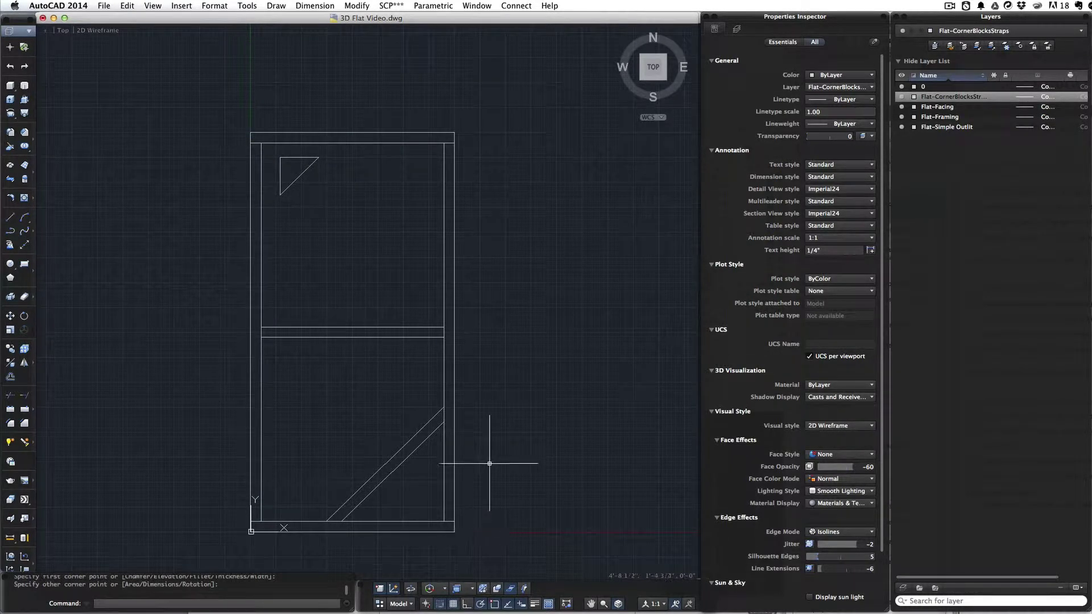
click(454, 530)
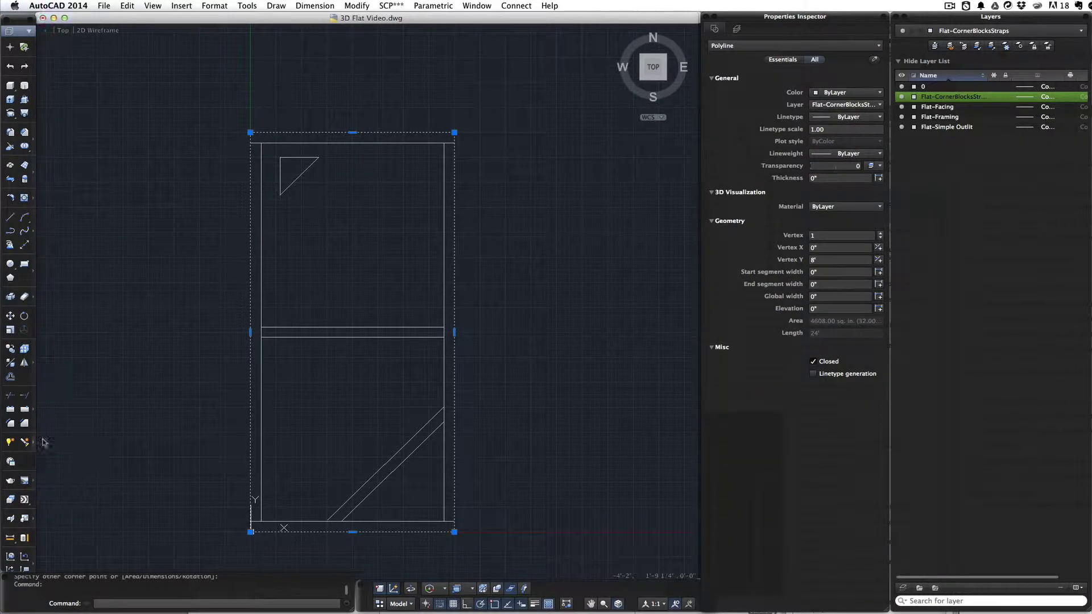
Offset the outline rectangle 0.75 to the inside.
click(9, 378)
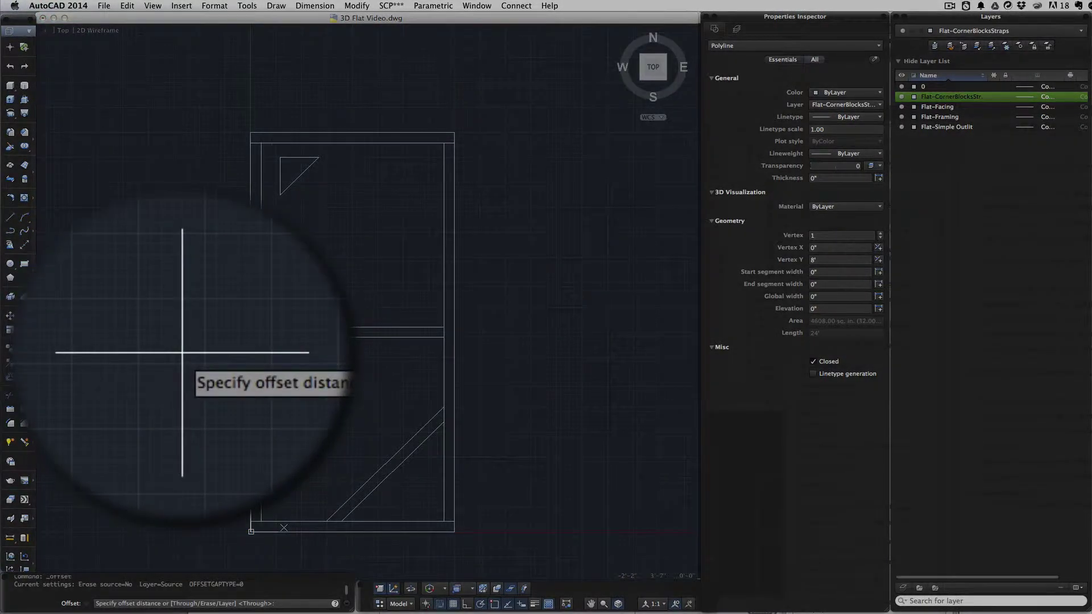
text(.75)
key(Return)
click(370, 310)
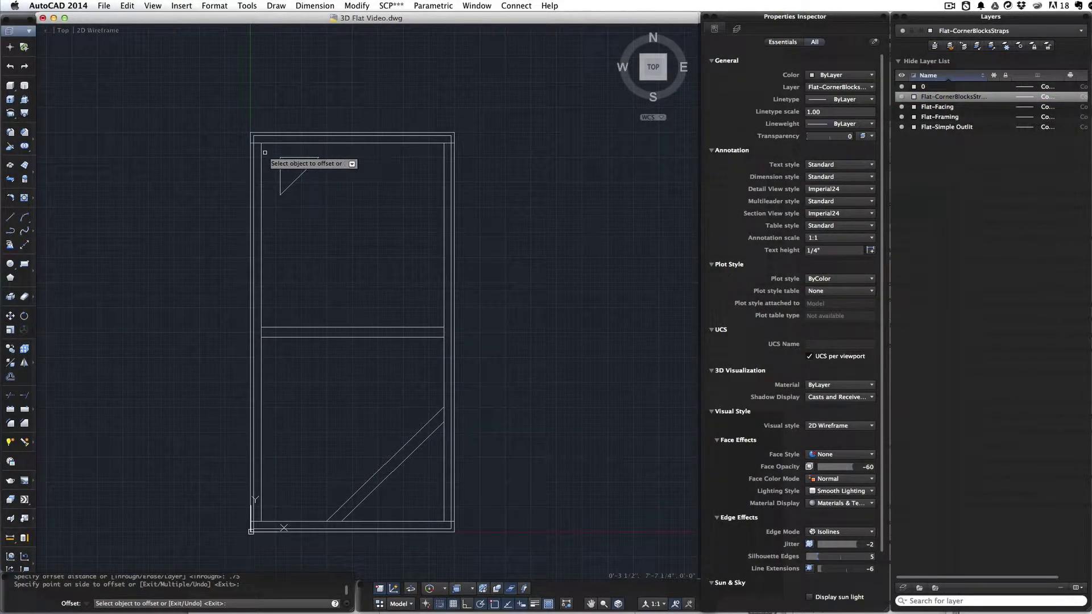
scroll(269, 164, up, 8)
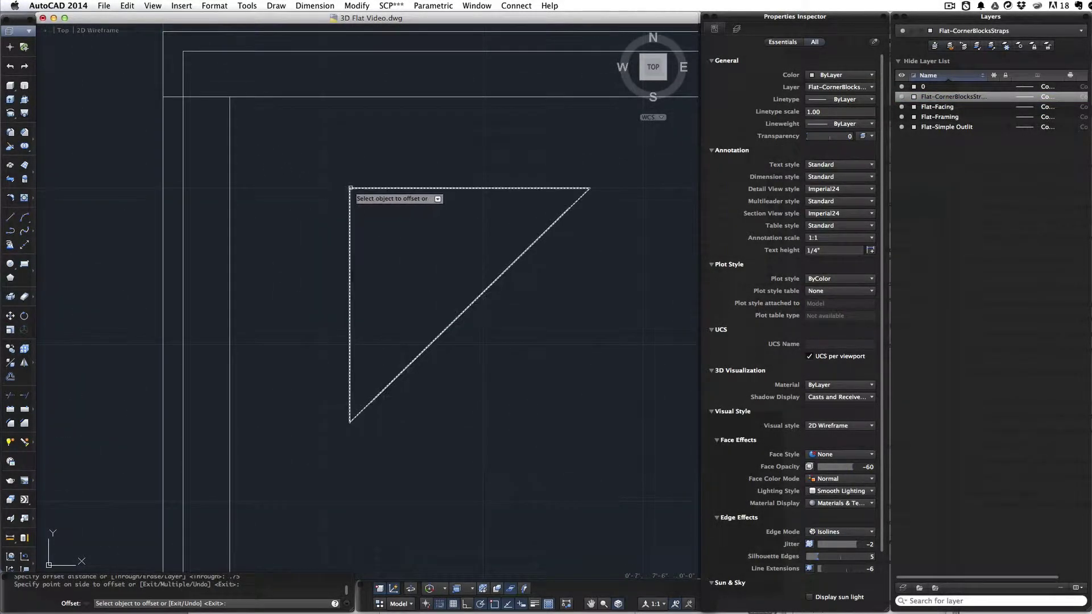
Move the triangular block from its top-left corner to the frame's inner top-left corner.
key(Escape)
click(352, 188)
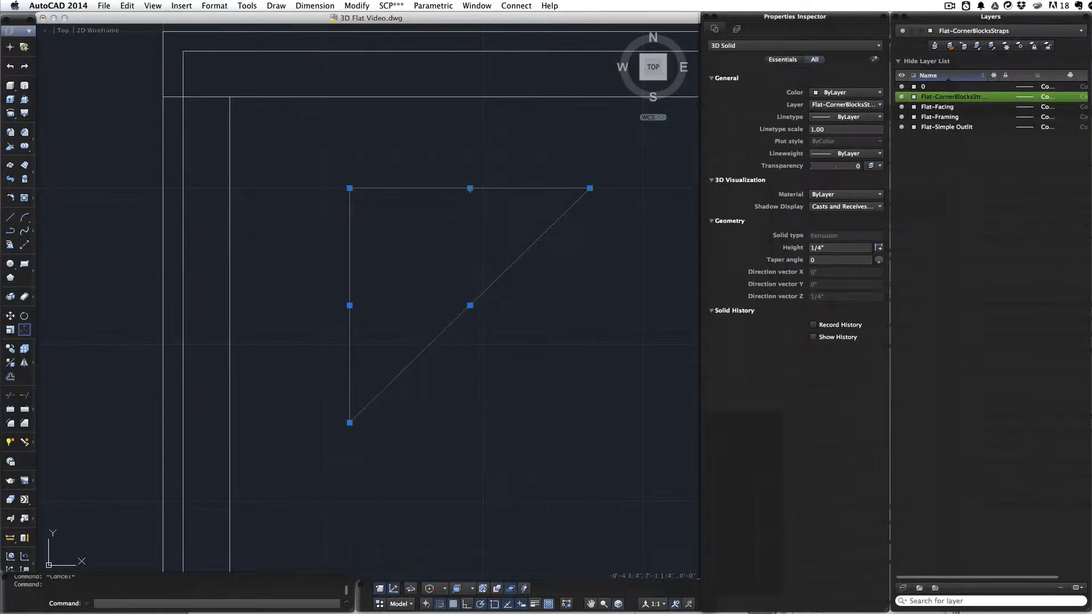
click(10, 316)
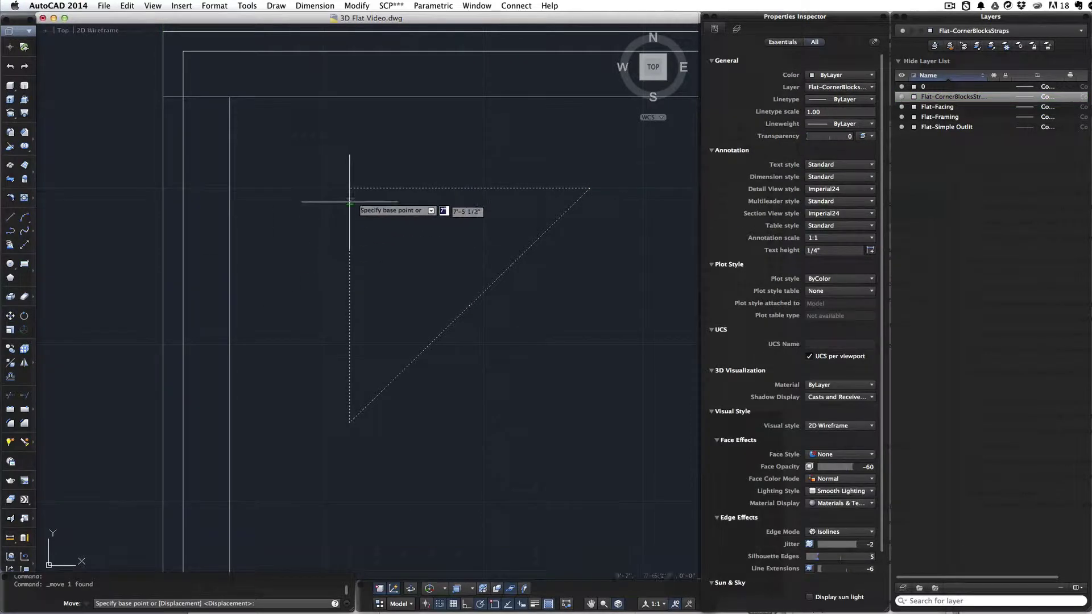
click(349, 189)
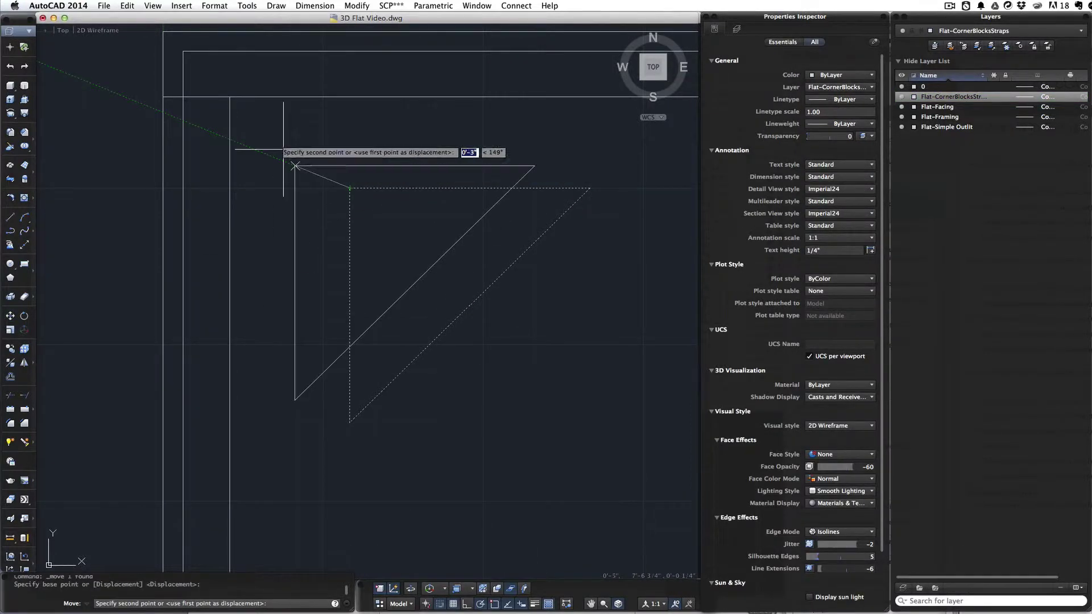
click(182, 51)
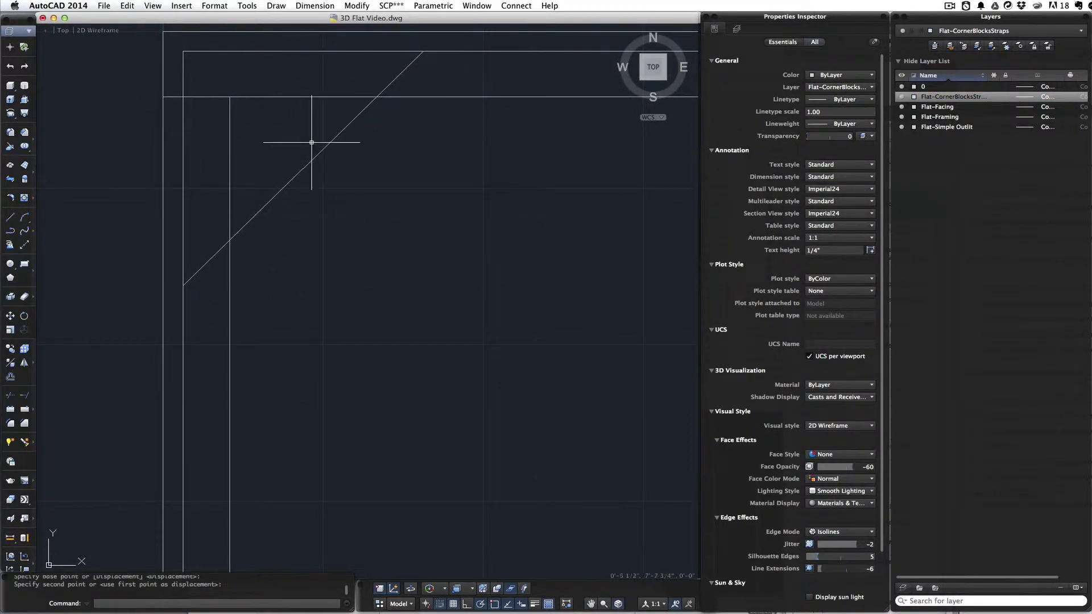
middle_drag(433, 135, 484, 365)
Working in the Left view, raise the corner block onto the top of the frame boards.
click(397, 359)
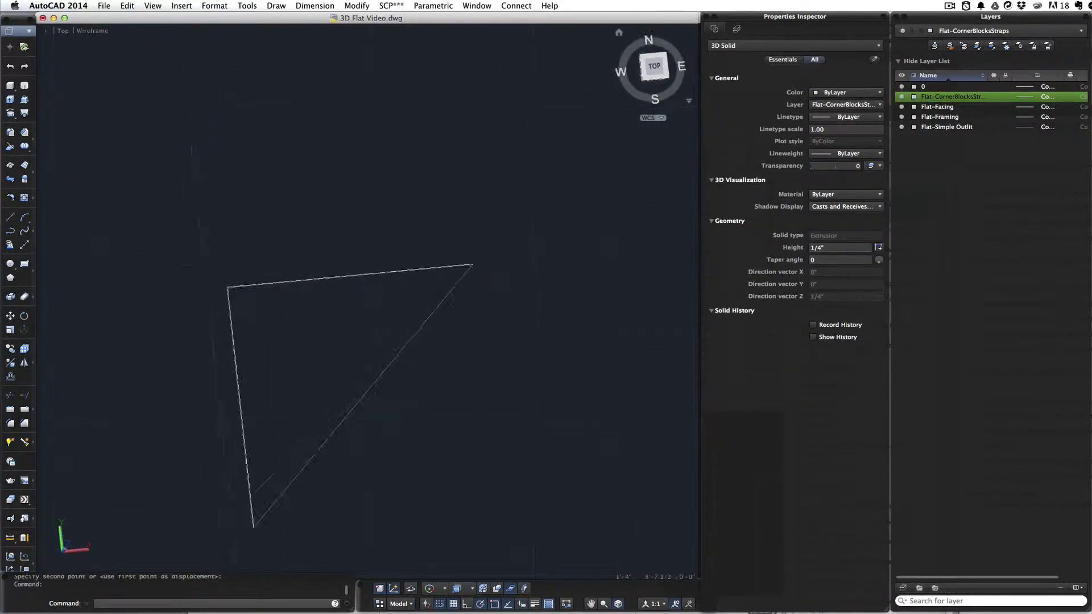
click(641, 67)
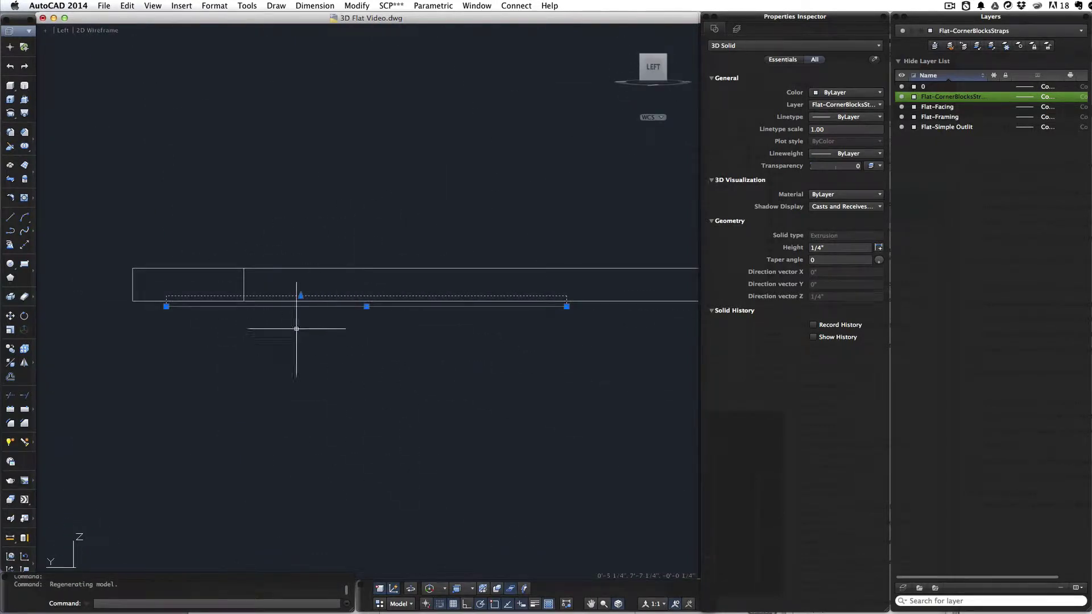
click(9, 316)
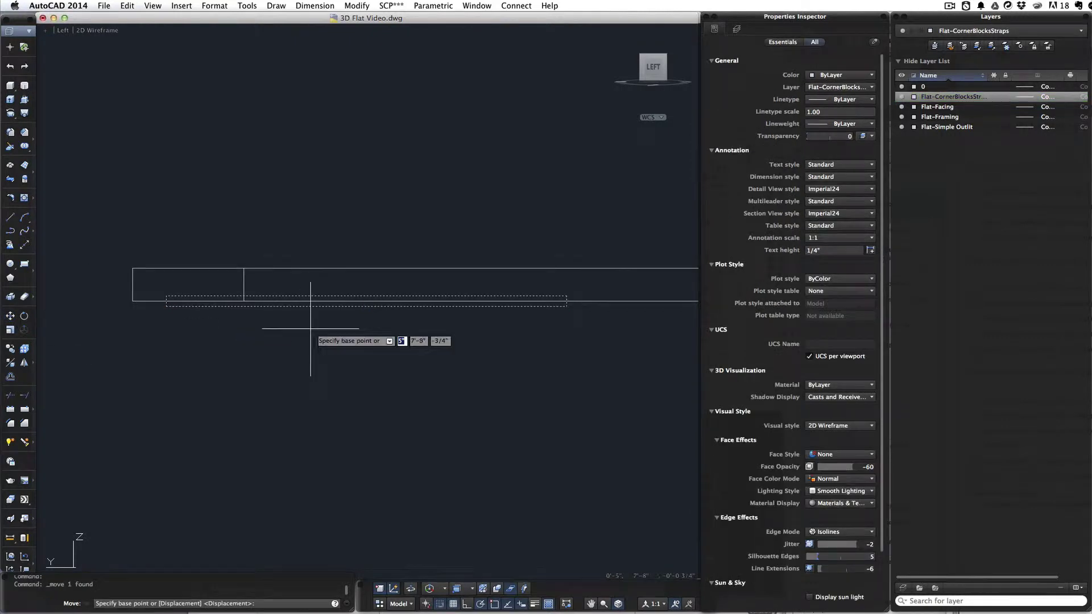
click(355, 305)
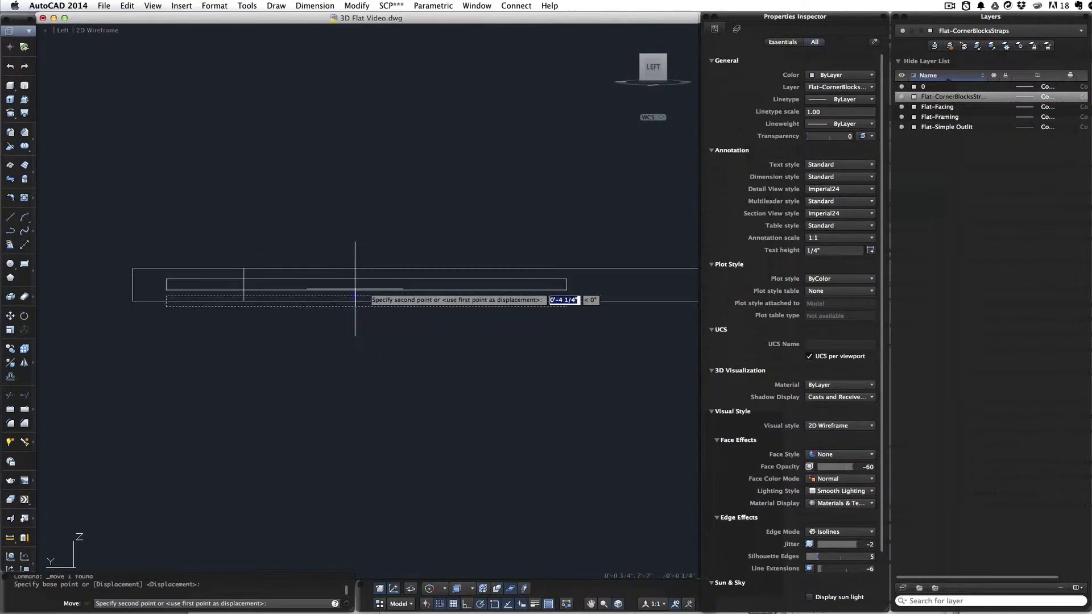
click(355, 269)
mouse_move(652, 67)
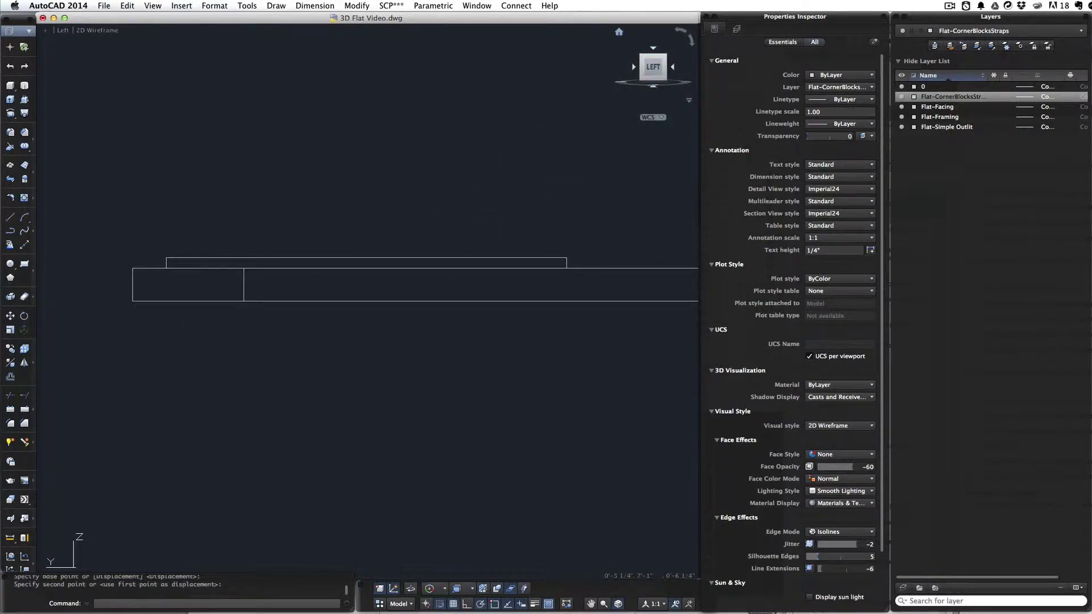
click(662, 56)
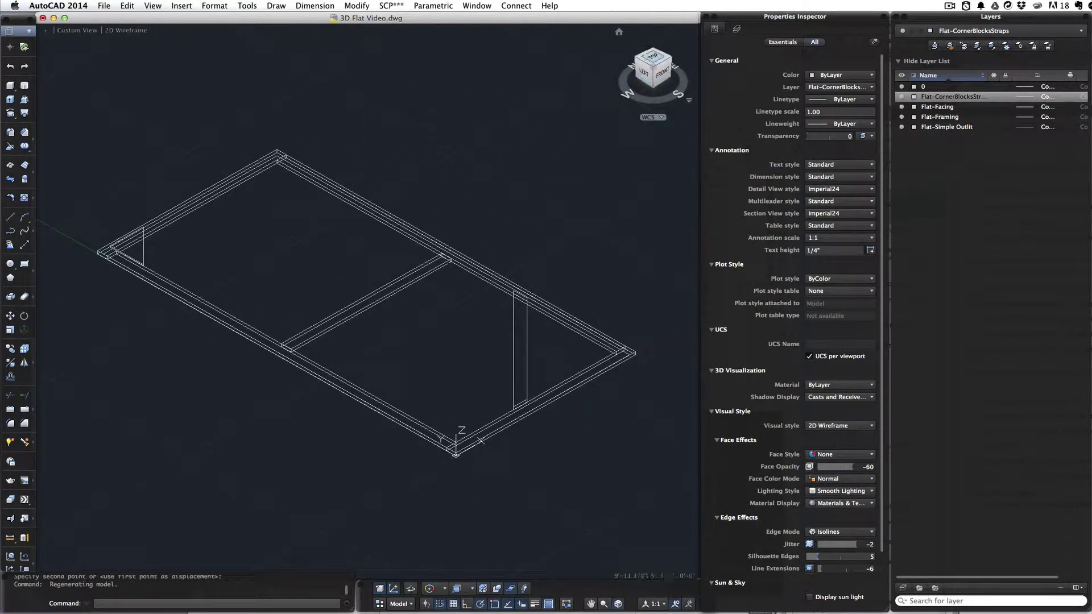
click(654, 57)
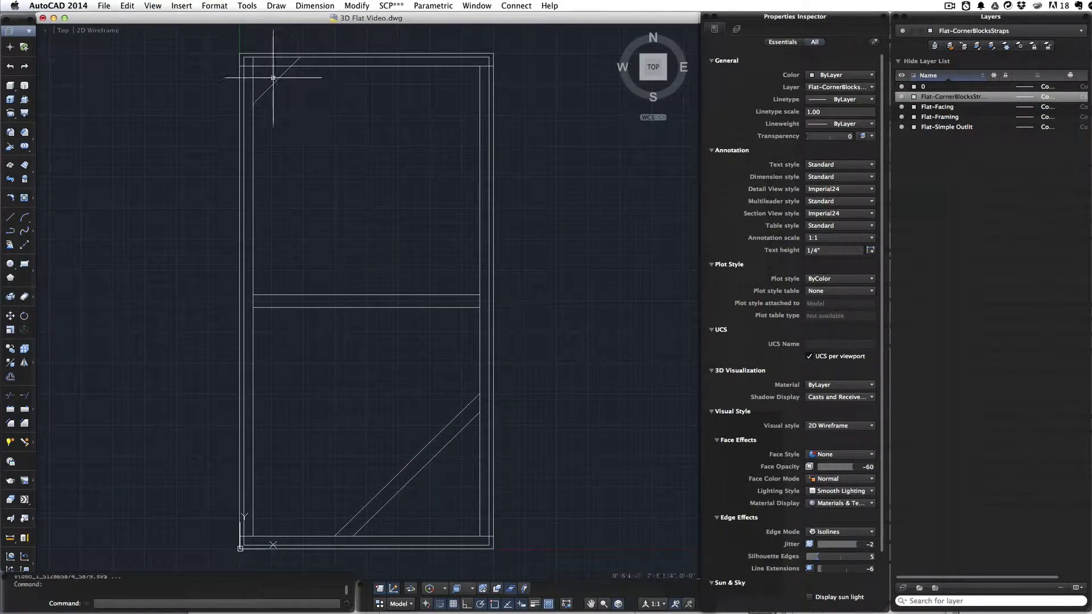
scroll(244, 67, up, 5)
middle_drag(256, 69, 412, 159)
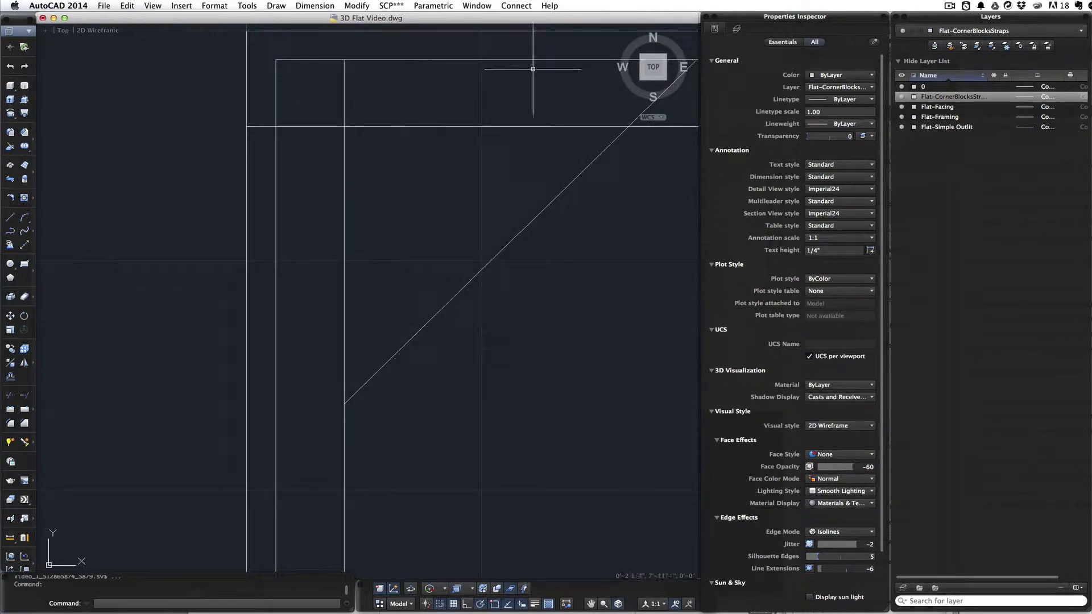
Zoom to the selected corner strap with Z/O, orbit around it, then return to Top view.
click(642, 56)
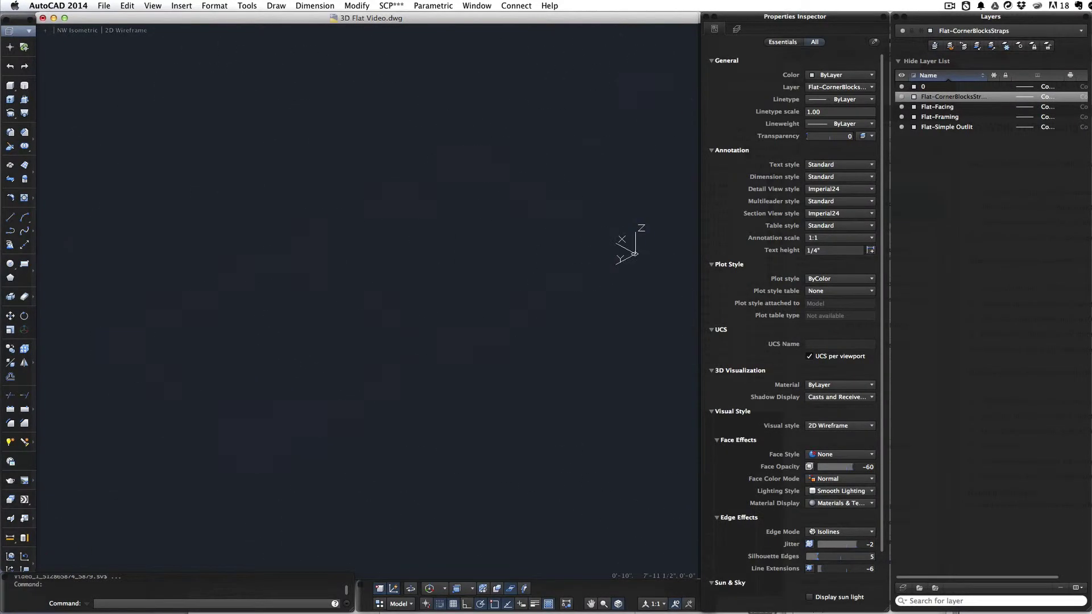
click(281, 443)
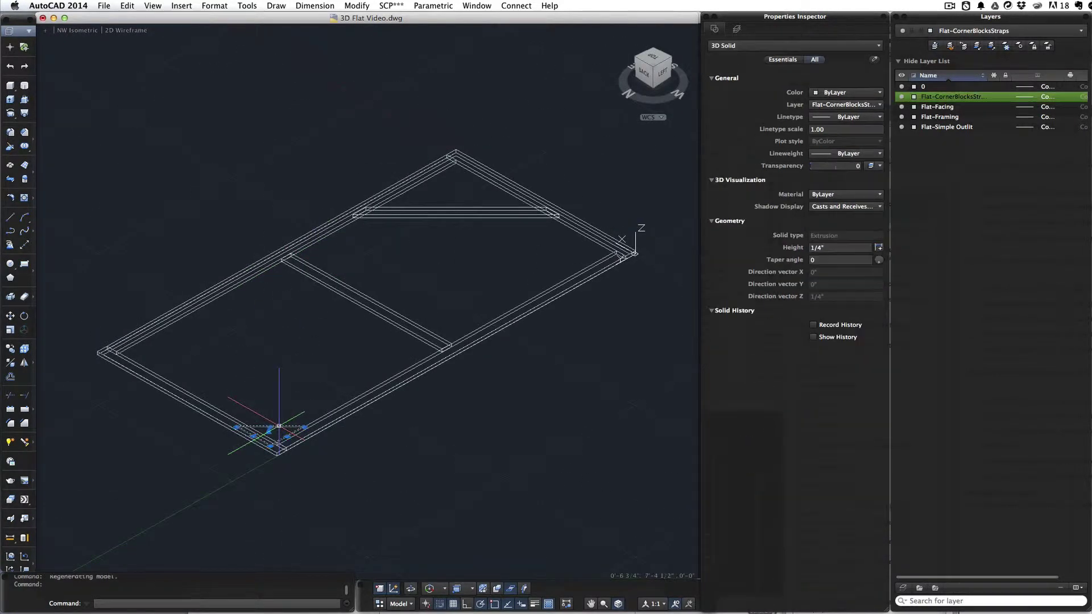
text(z)
key(Return)
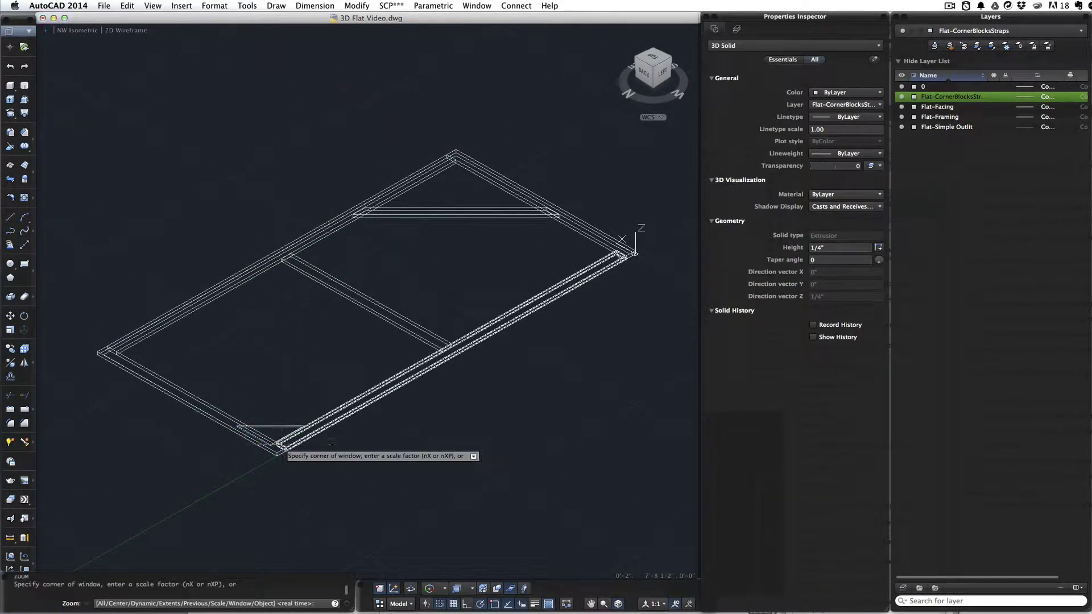
text(o)
key(Return)
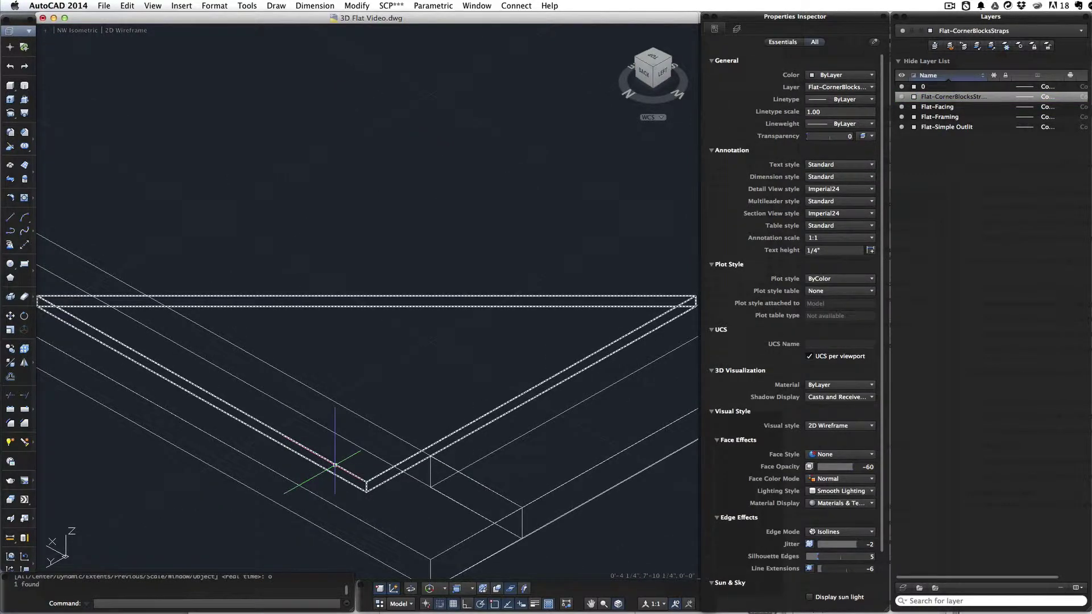
scroll(335, 465, down, 3)
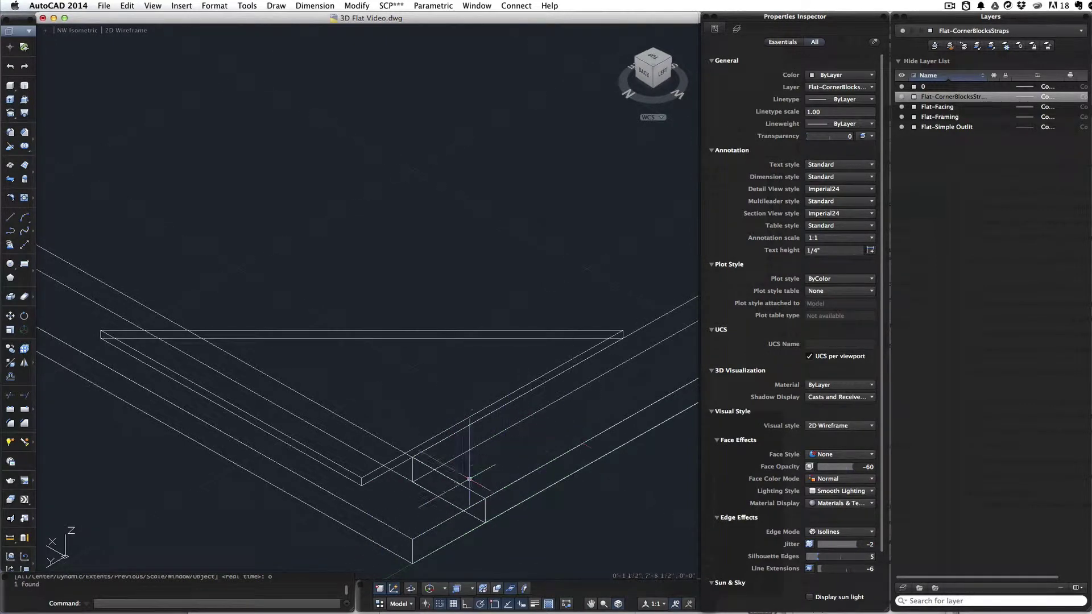
drag(659, 56, 660, 62)
click(654, 58)
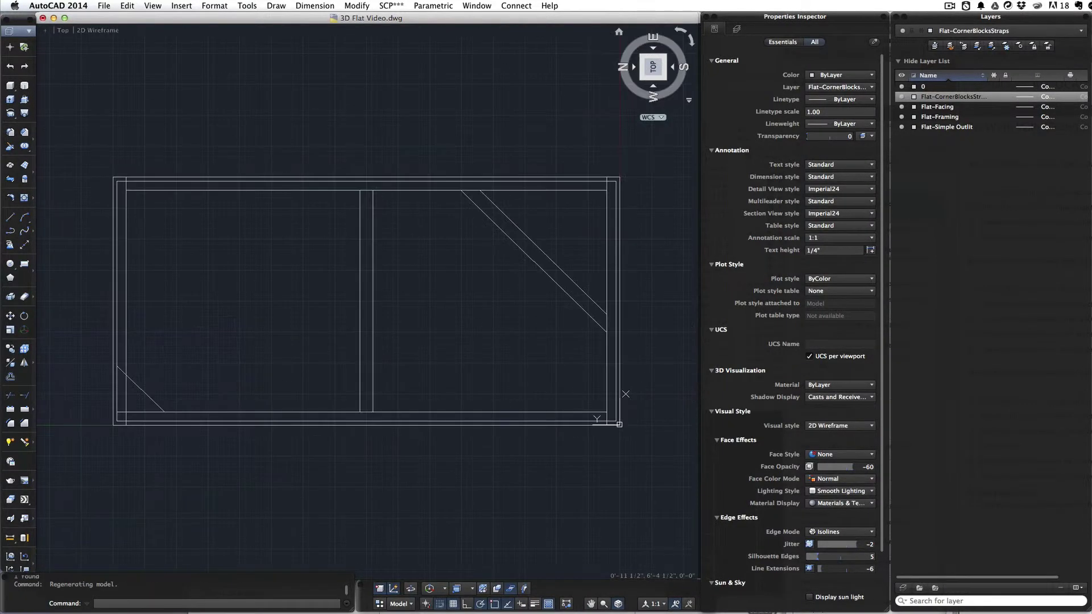
Extrude the inset rectangle 0.75 and view it from the northwest isometric.
click(274, 181)
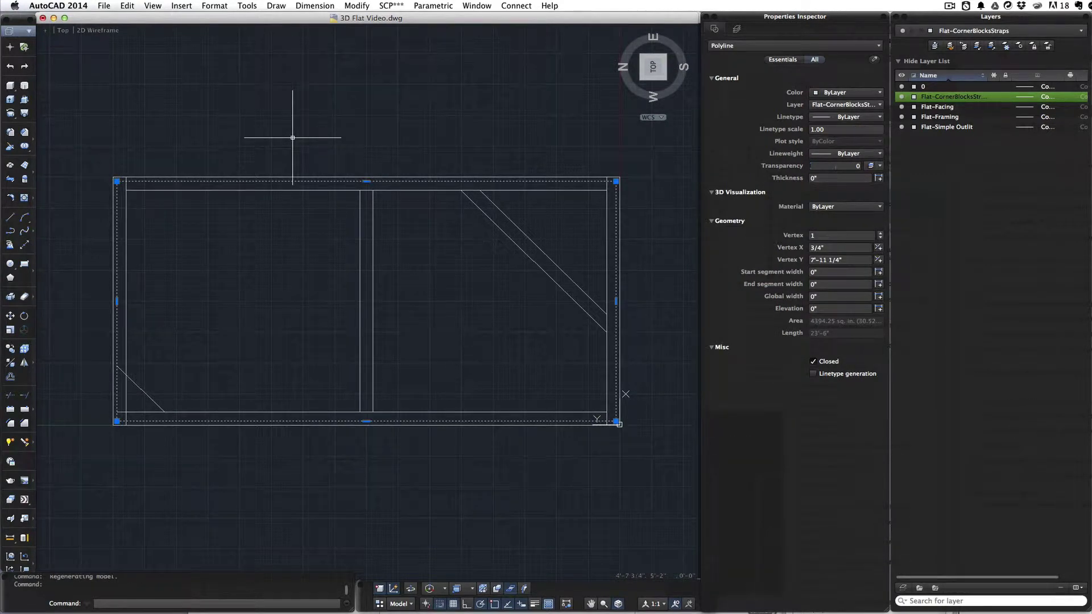
text(ext)
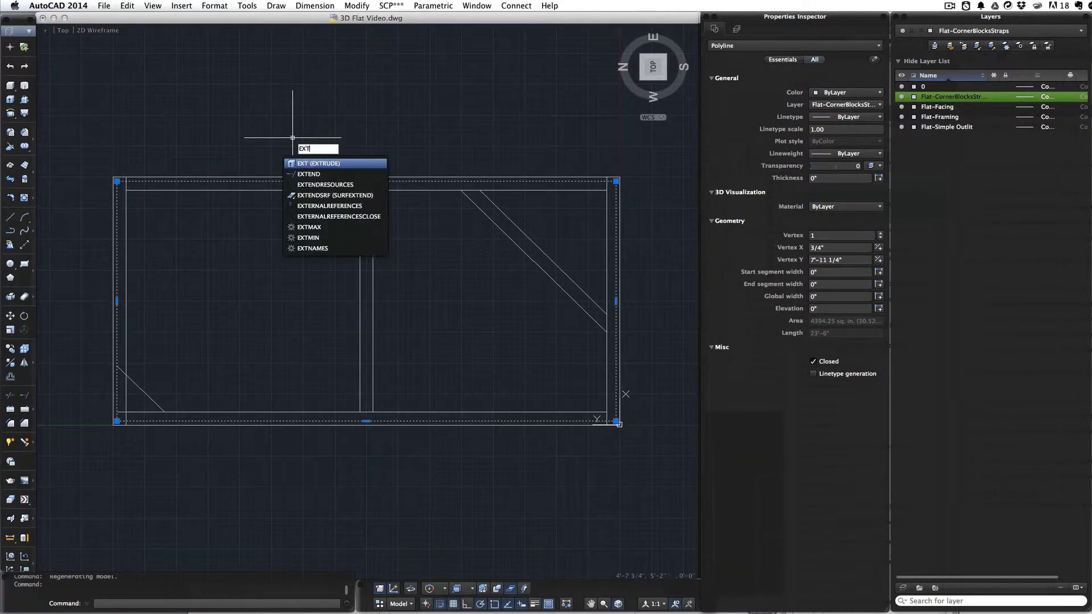
key(Return)
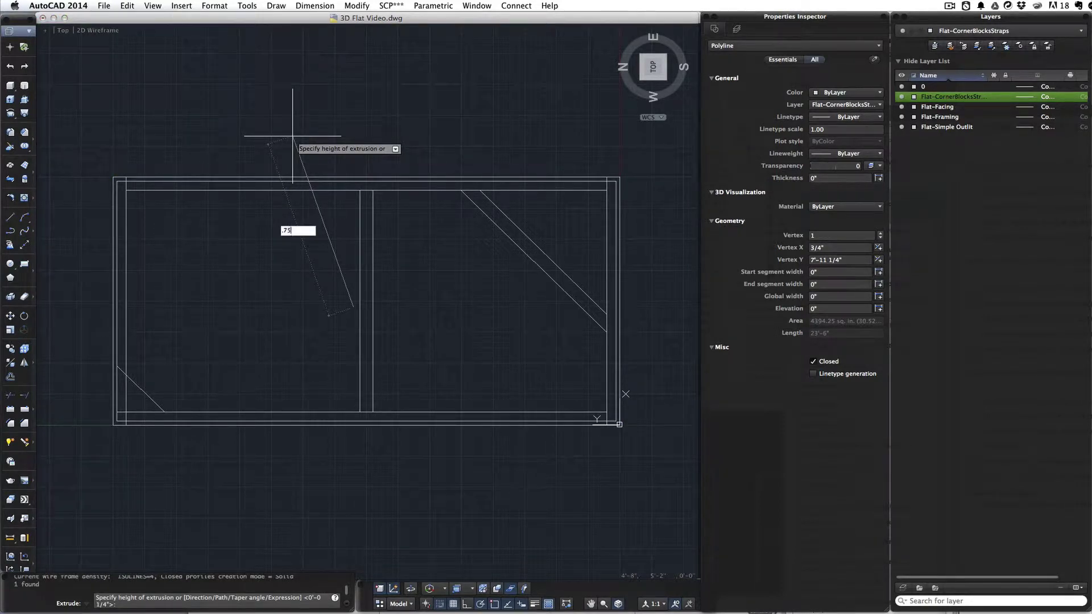
text(.75)
key(Return)
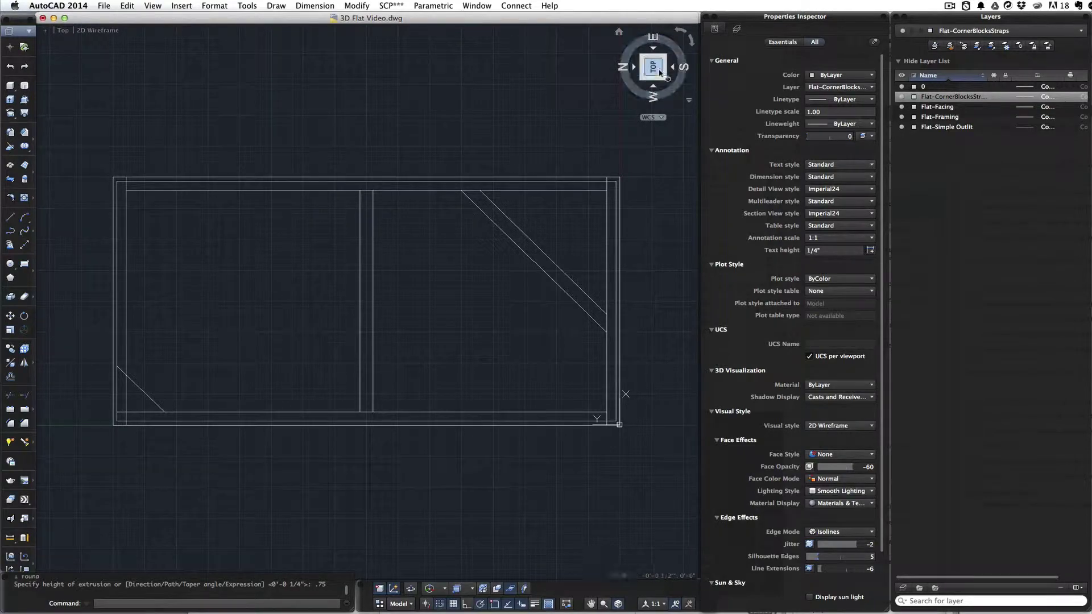
click(642, 80)
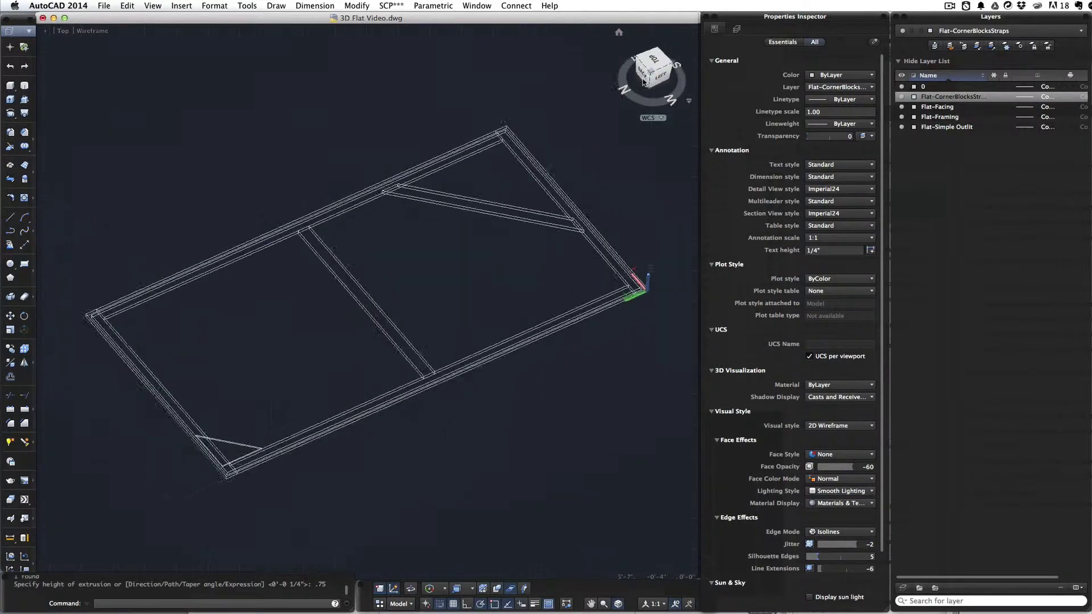
scroll(260, 465, up, 4)
scroll(260, 464, up, 2)
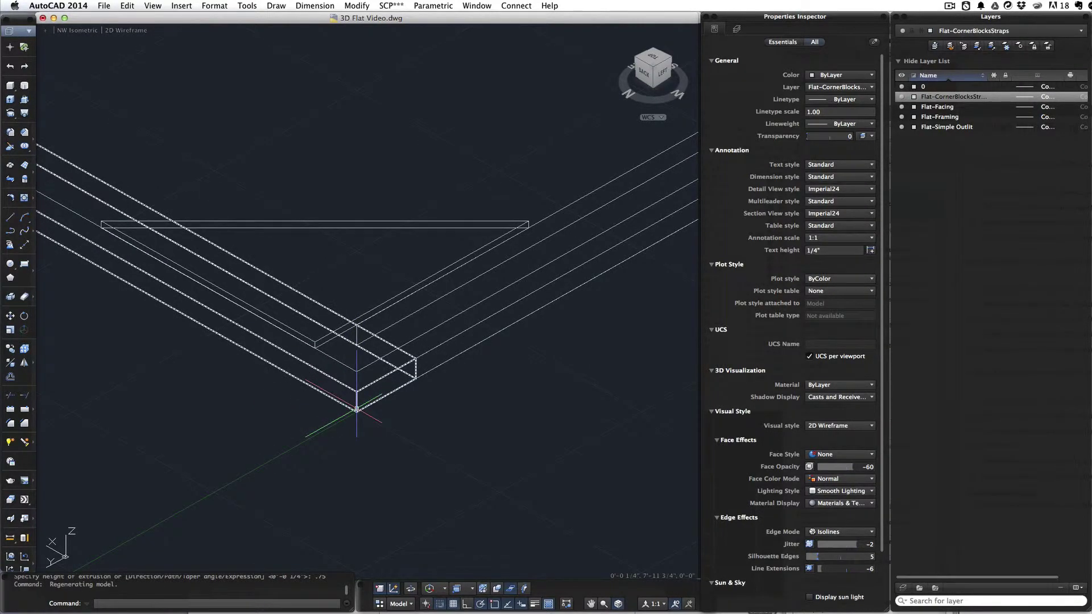
scroll(356, 409, up, 2)
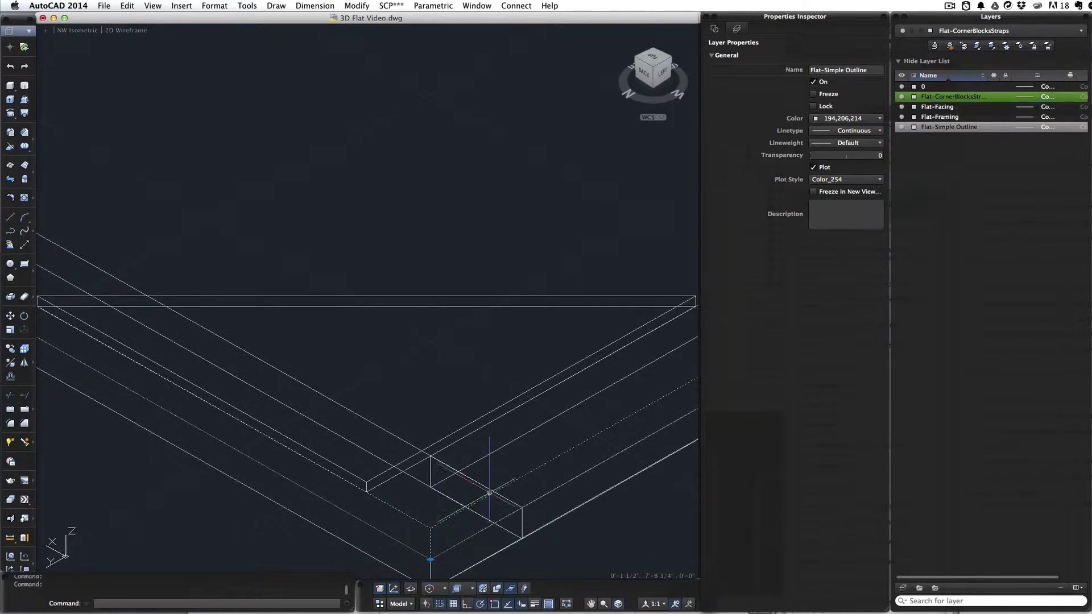
Lower the corner block onto the frame's corner with 3DMOVE, then view the whole flat from Top.
click(381, 482)
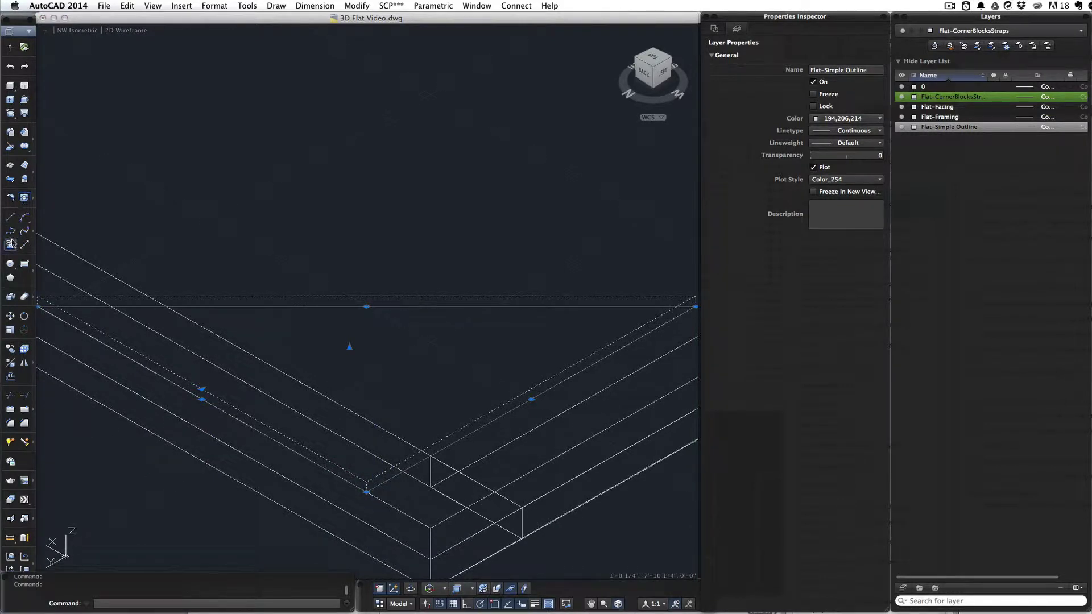
click(24, 331)
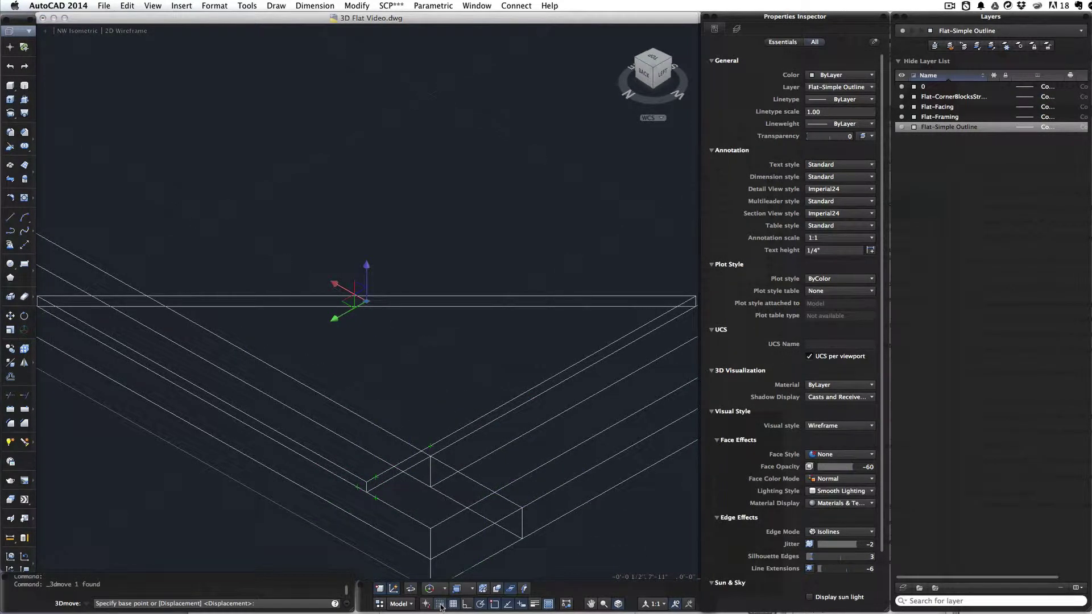
click(366, 488)
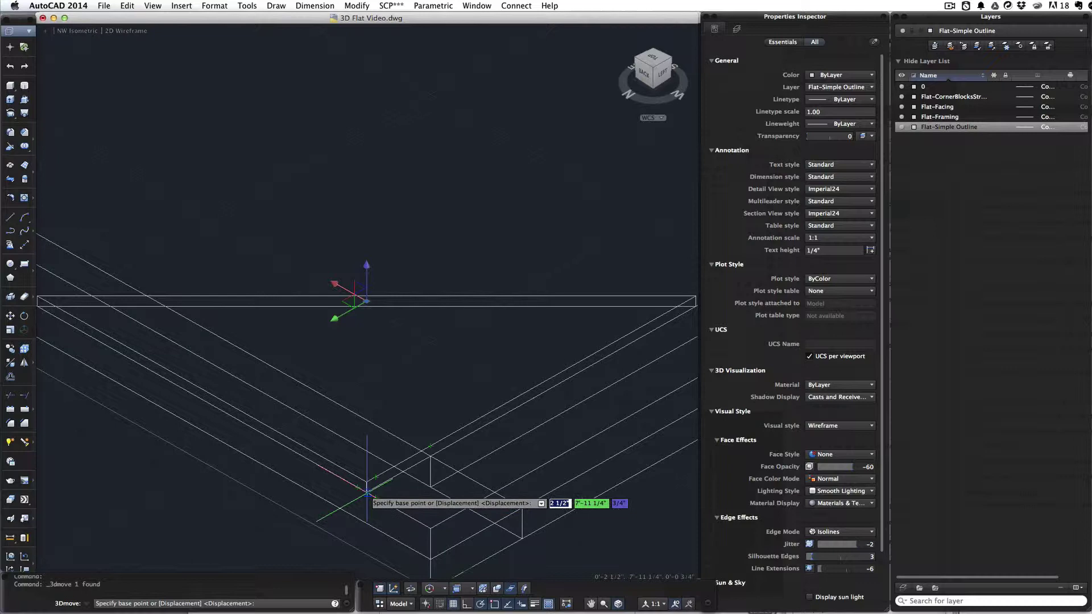
click(431, 528)
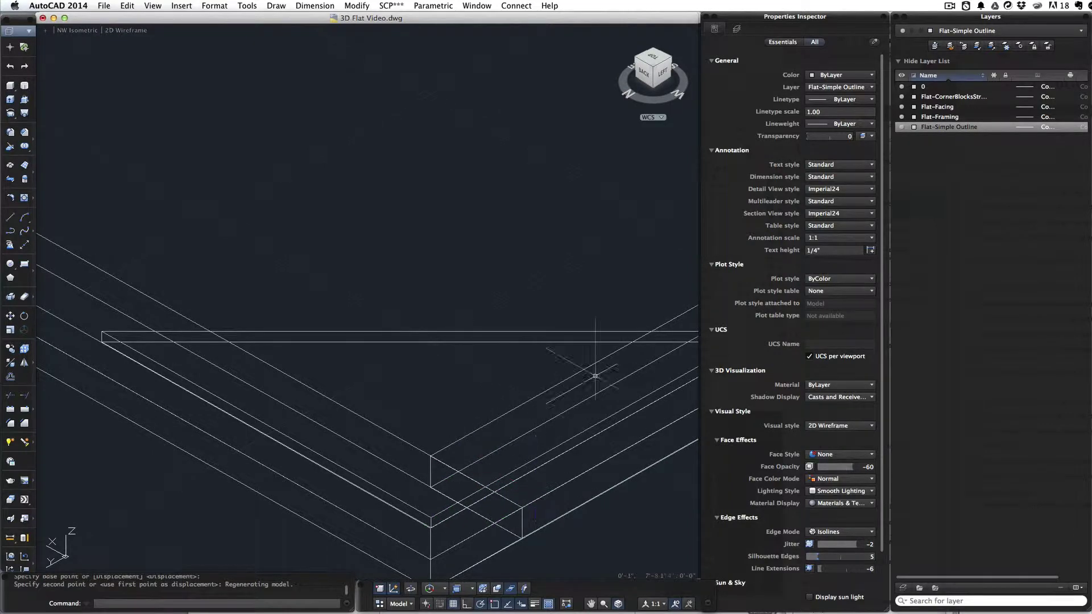
key(Escape)
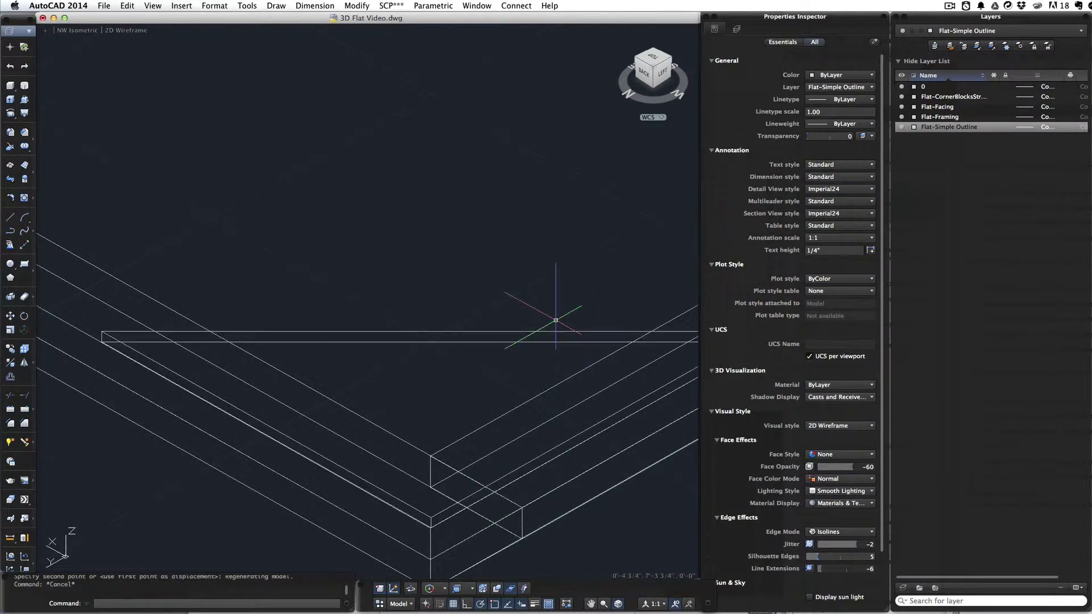
click(552, 331)
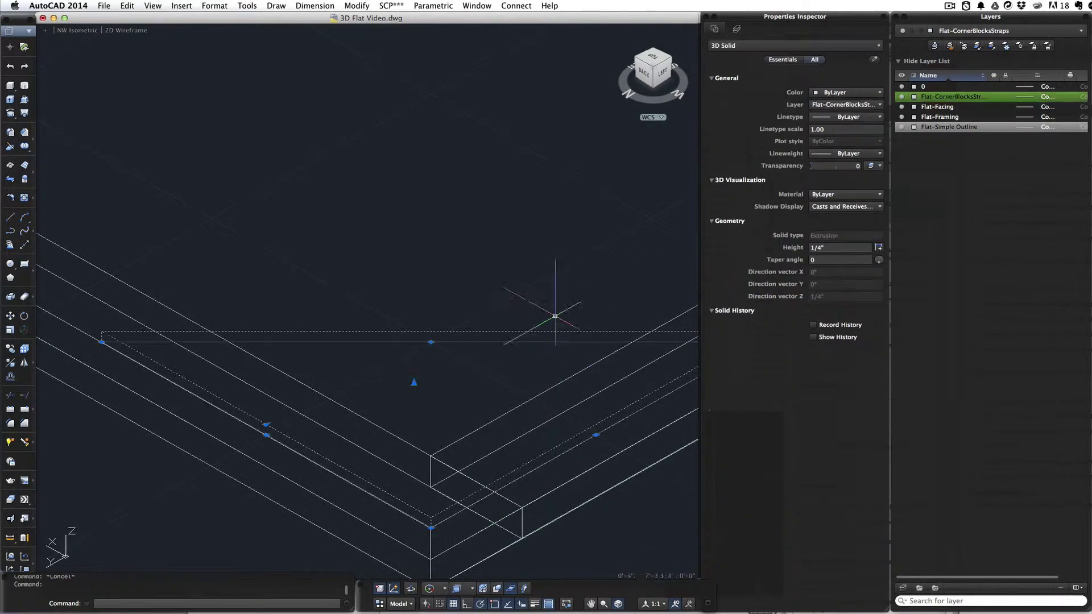
click(645, 75)
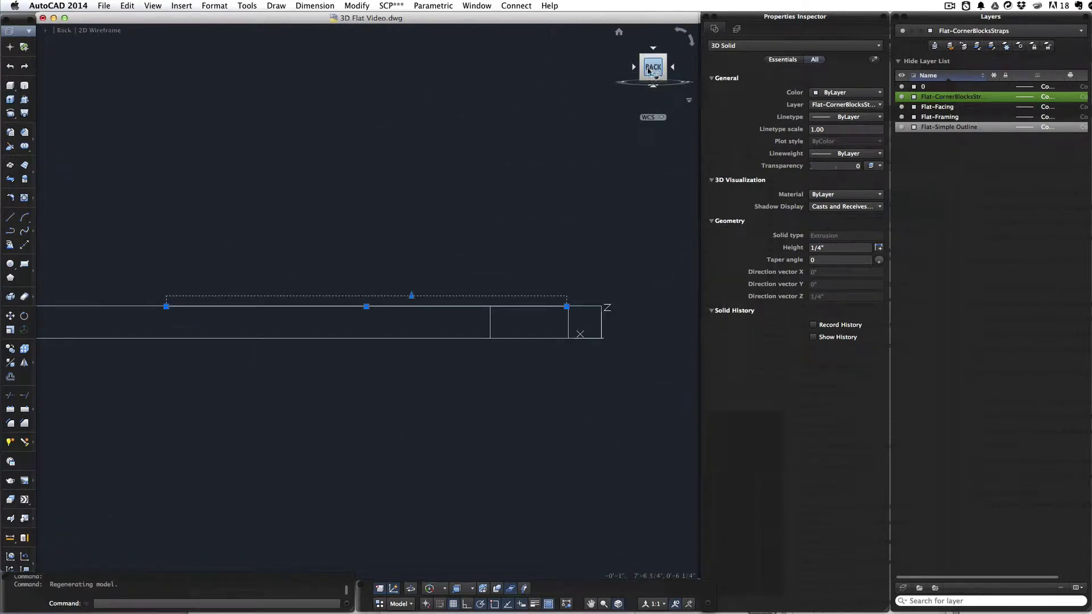
click(675, 69)
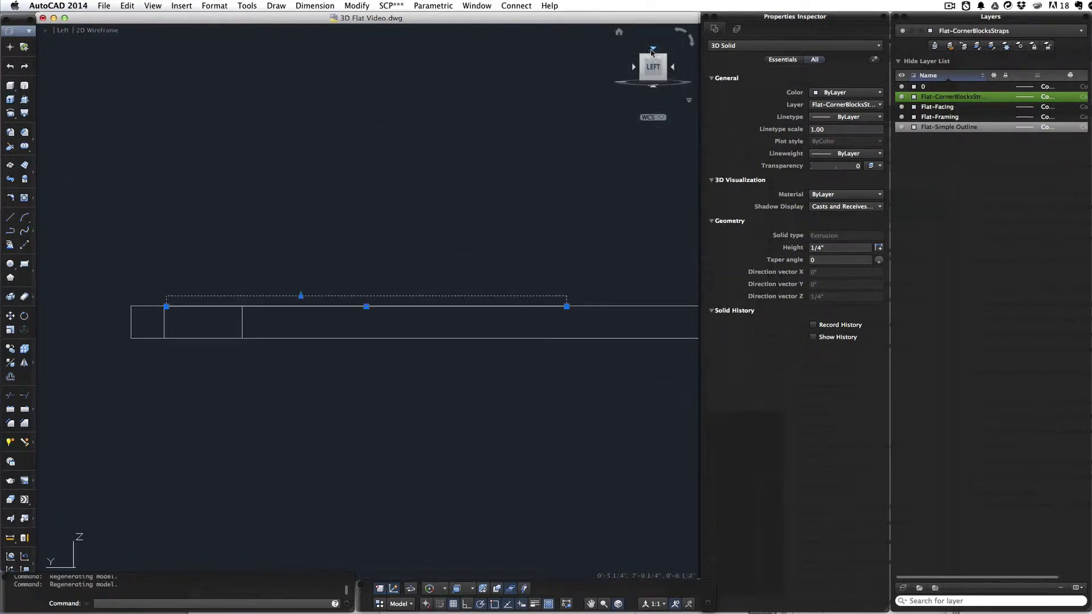
click(652, 50)
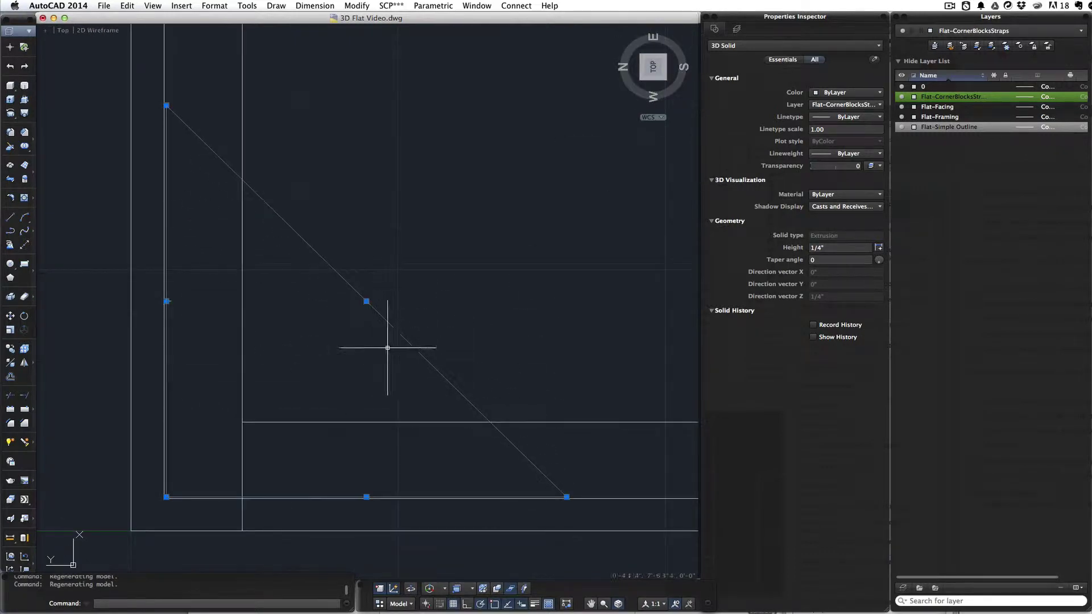
scroll(388, 348, down, 8)
mouse_move(488, 262)
middle_down()
mouse_move(472, 302)
mouse_move(338, 314)
middle_up()
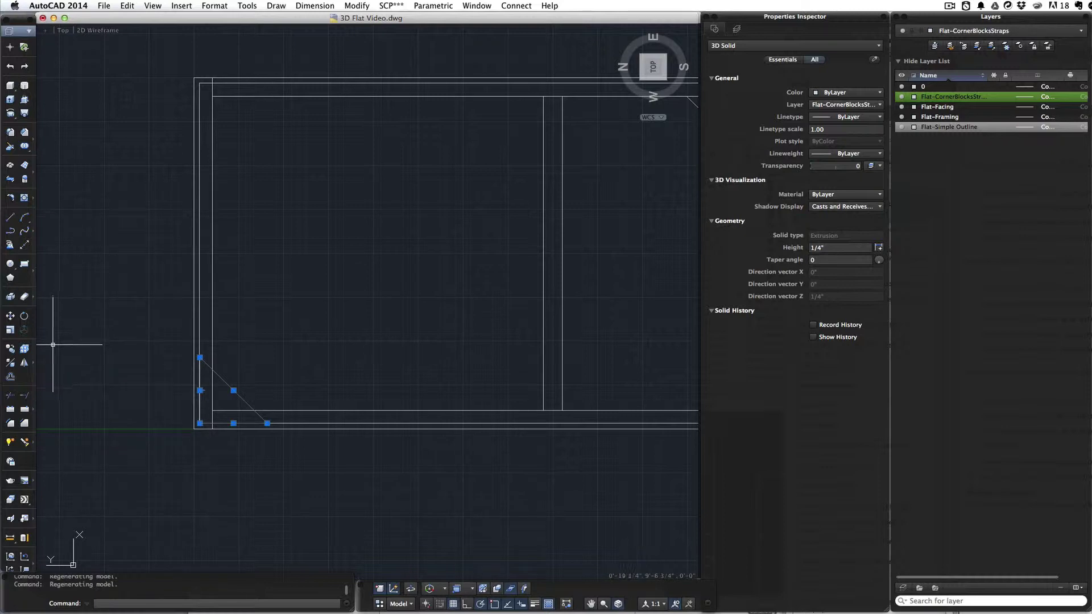
Mirror the corner block about a horizontal line starting at 2',8', keeping the original.
click(23, 362)
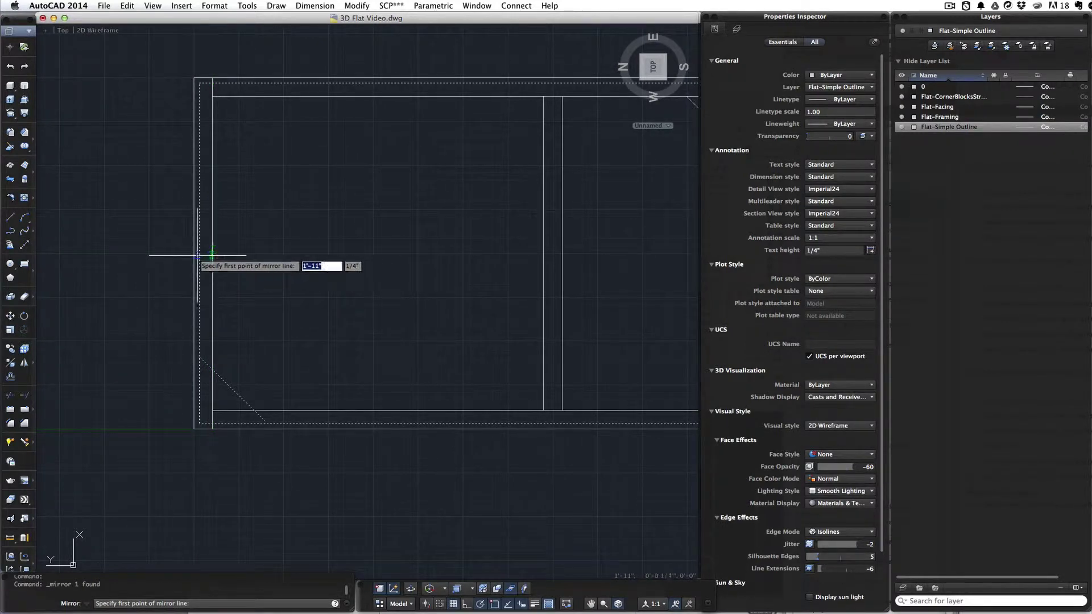
text(2')
key(Tab)
text(8')
key(Return)
click(302, 247)
key(Return)
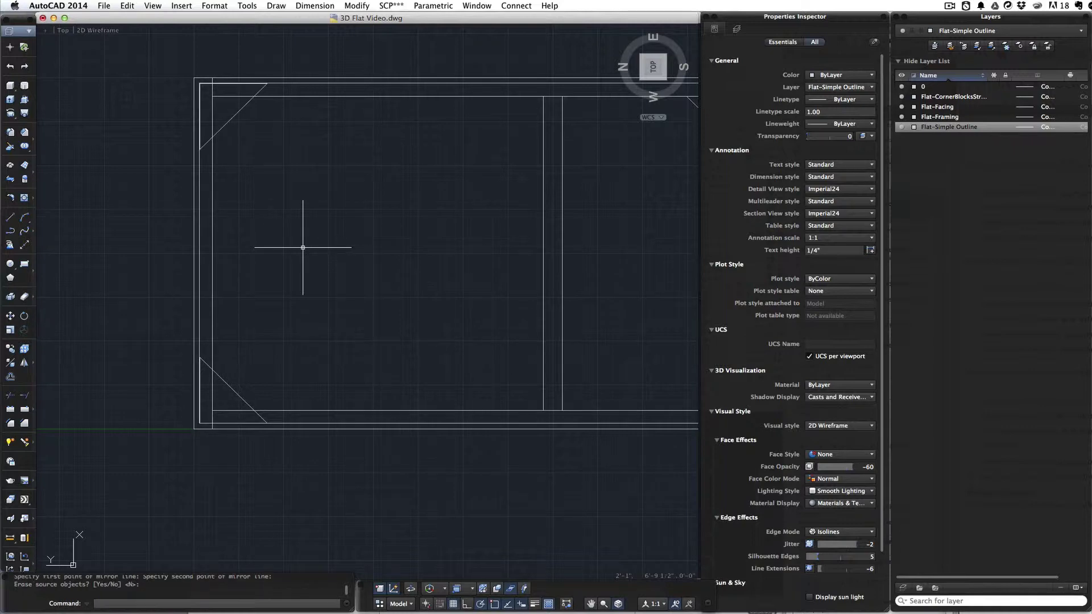
Mirror both corner blocks about the frame's vertical centre line with Ortho on.
click(244, 106)
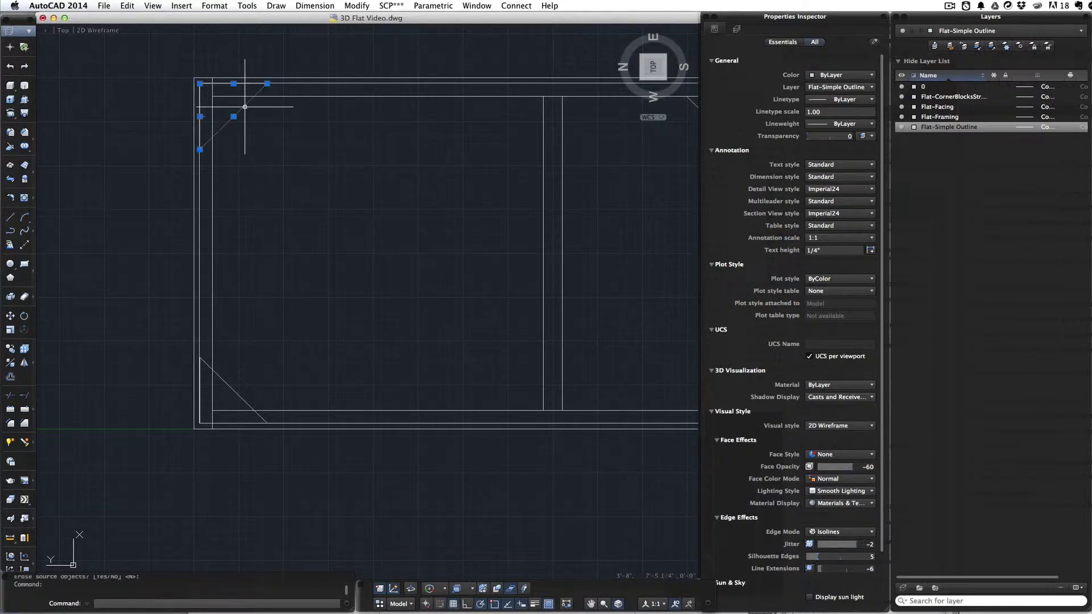
click(227, 385)
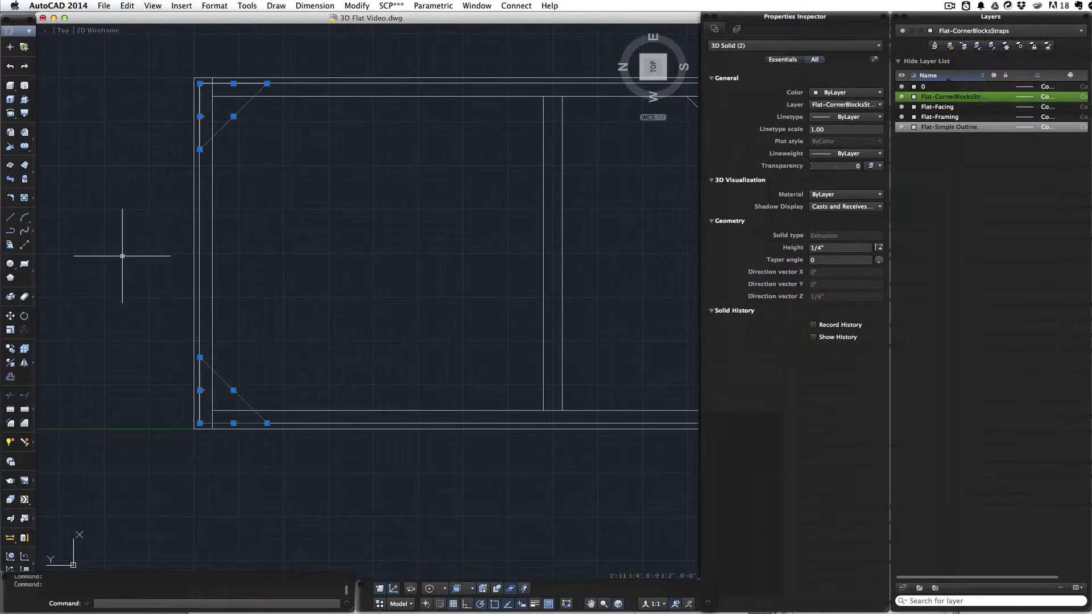
click(23, 364)
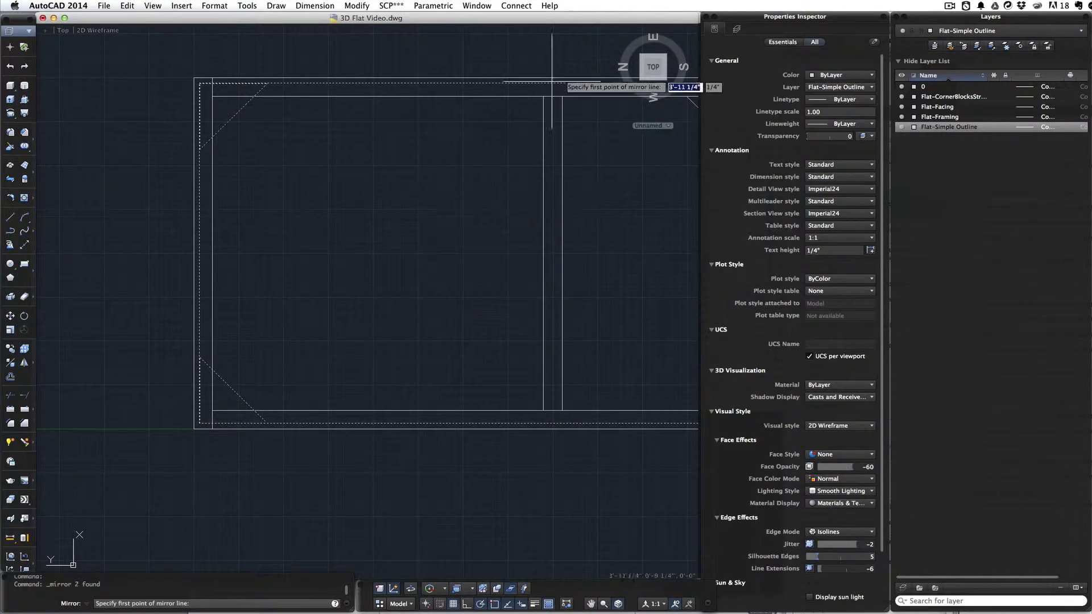
key(F8)
scroll(572, 535, down, 1)
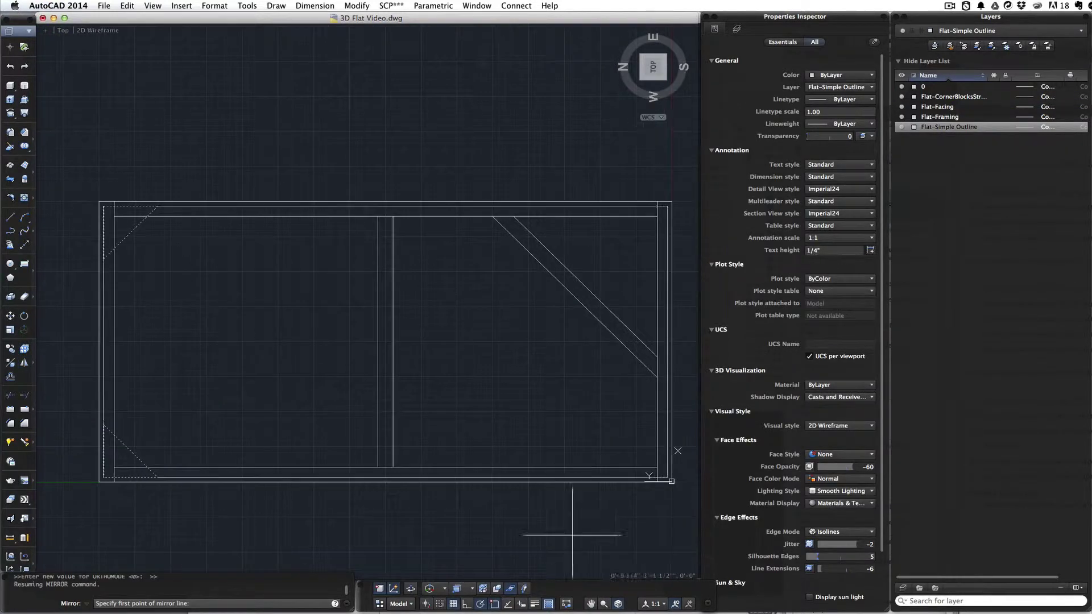
click(385, 202)
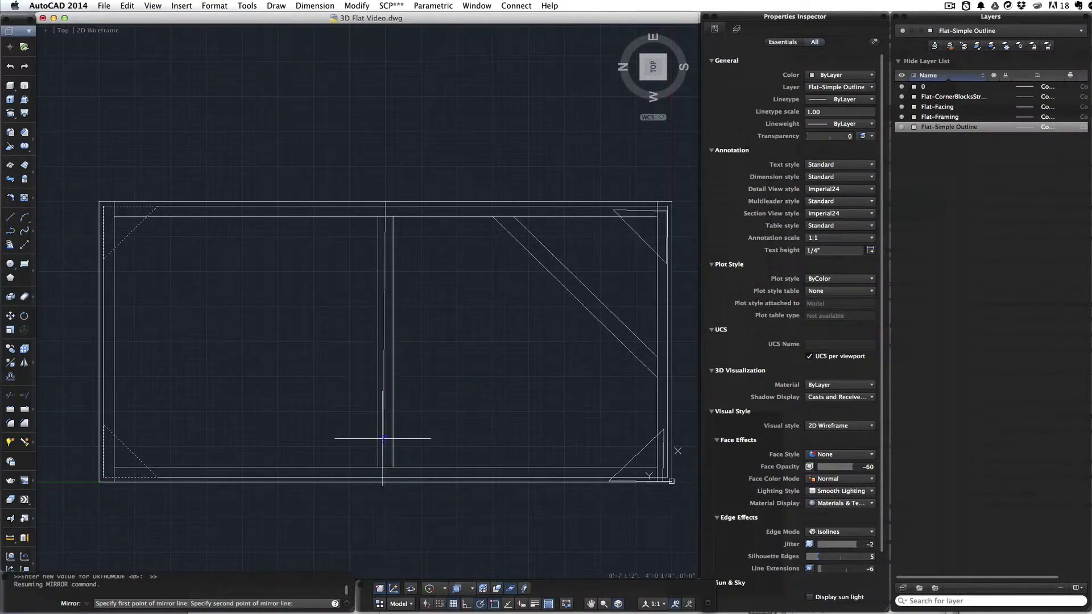
click(467, 604)
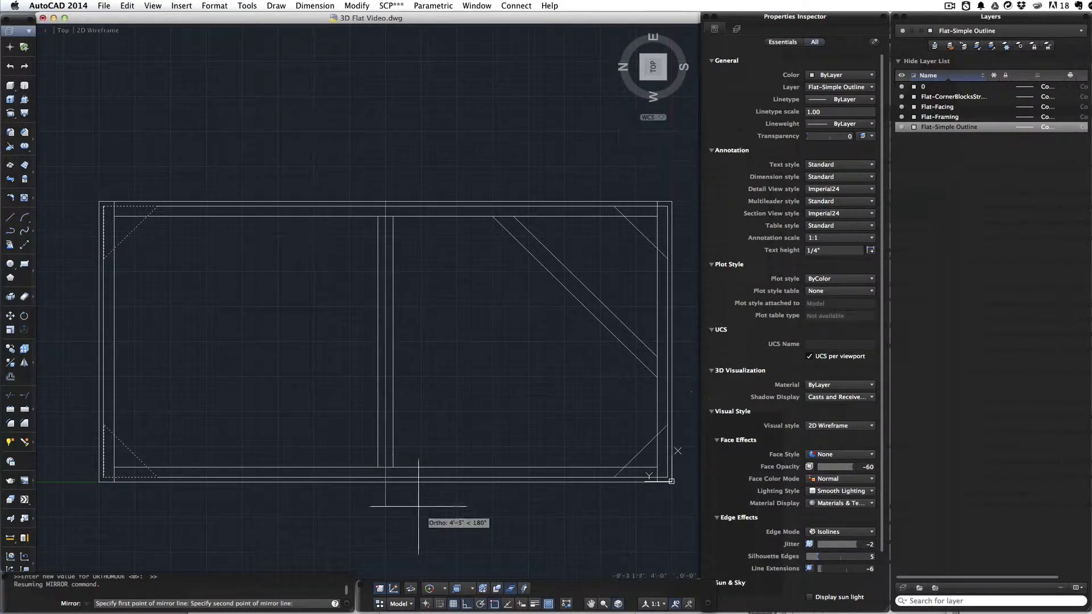
click(385, 501)
key(Return)
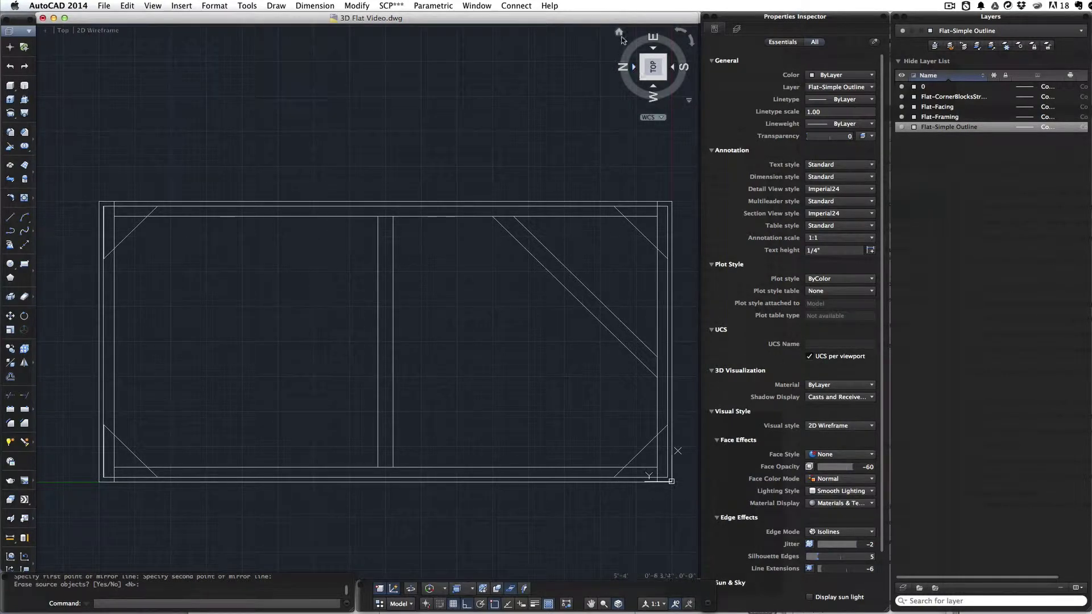
In Top view, draw a 2.5 by 9 rectangle inside the frame beside the left stile.
click(619, 32)
click(653, 69)
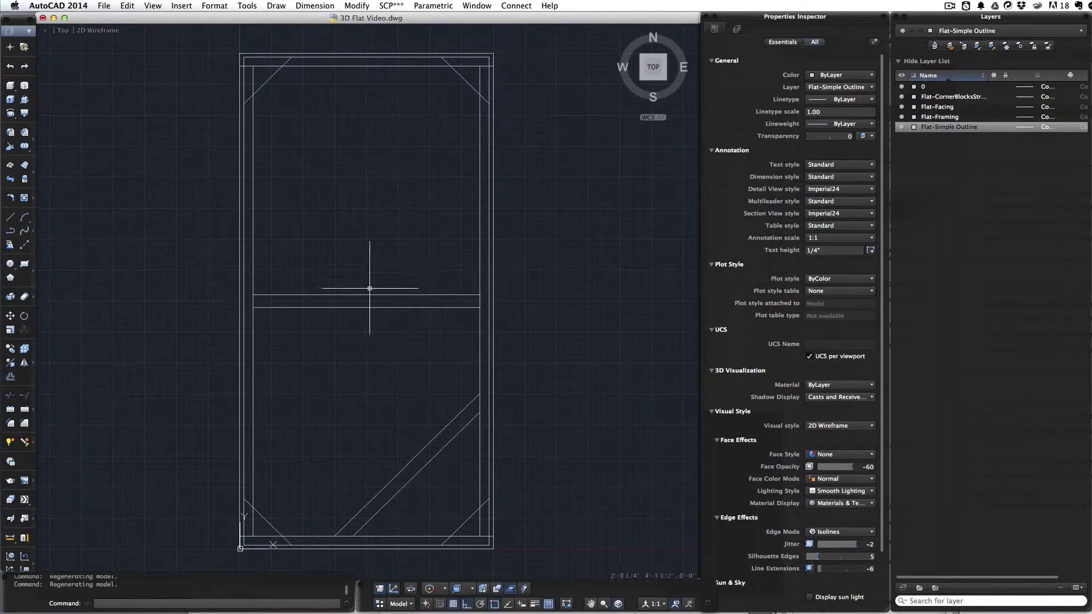
scroll(293, 181, up, 3)
click(25, 264)
click(309, 282)
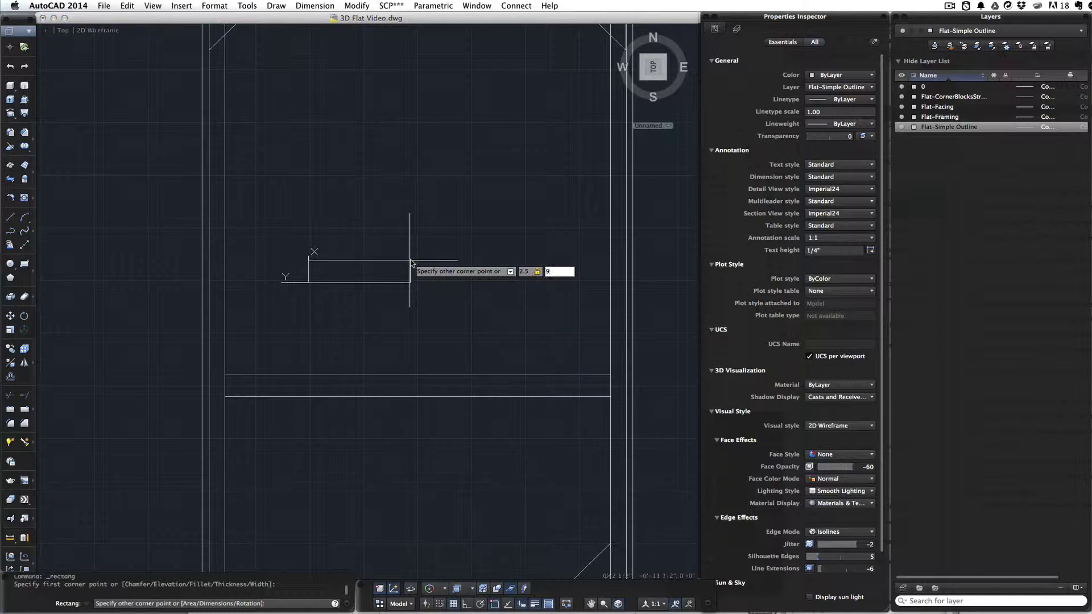
text(9)
key(Tab)
key(Return)
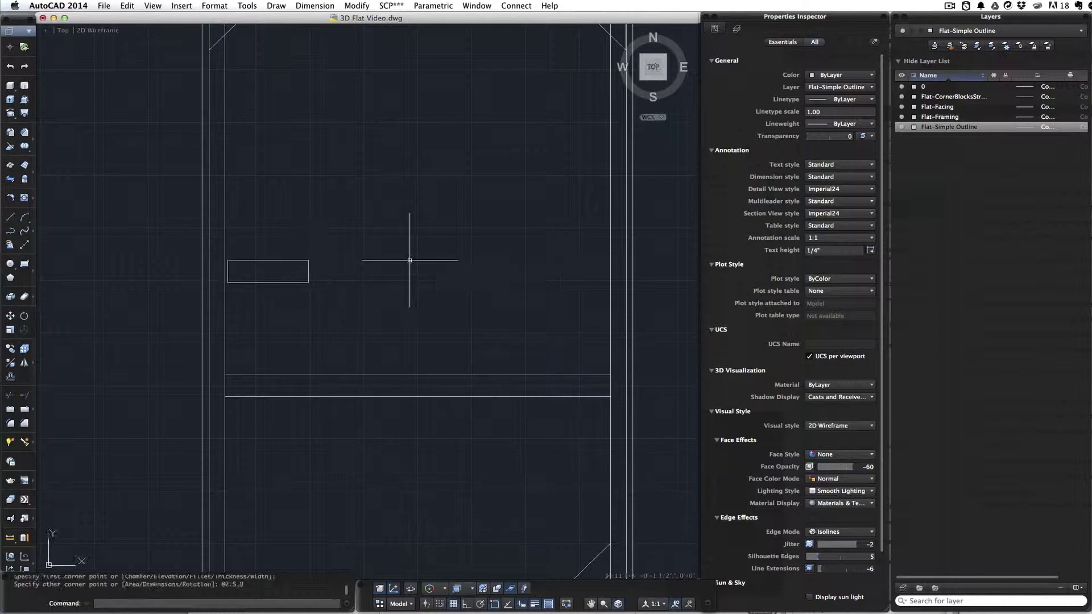
Extrude the 2.5 by 9 rectangle 0.25 into a solid plate.
click(298, 283)
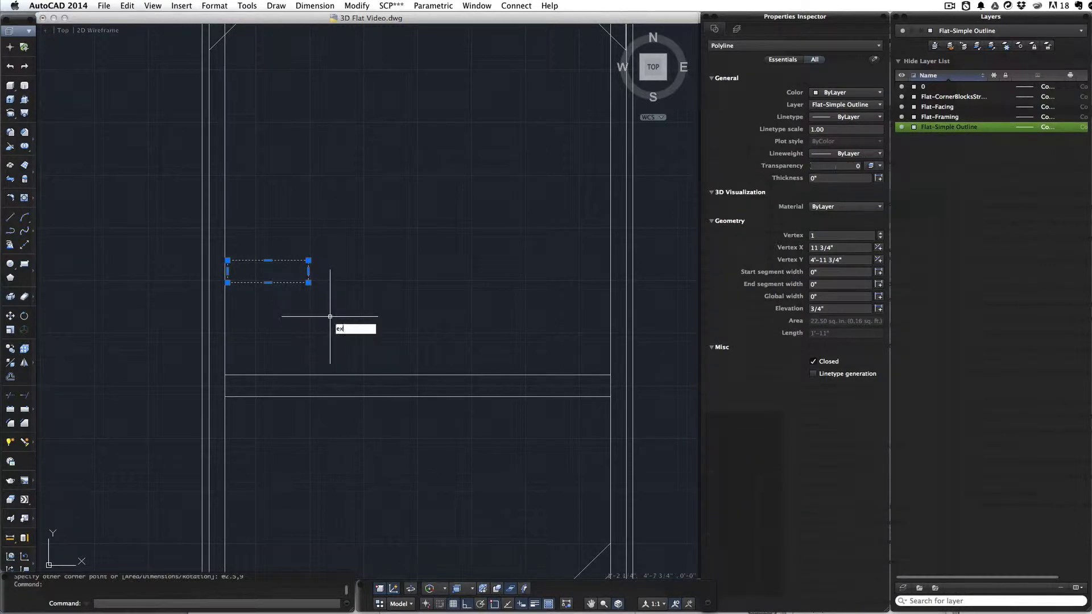
key(Return)
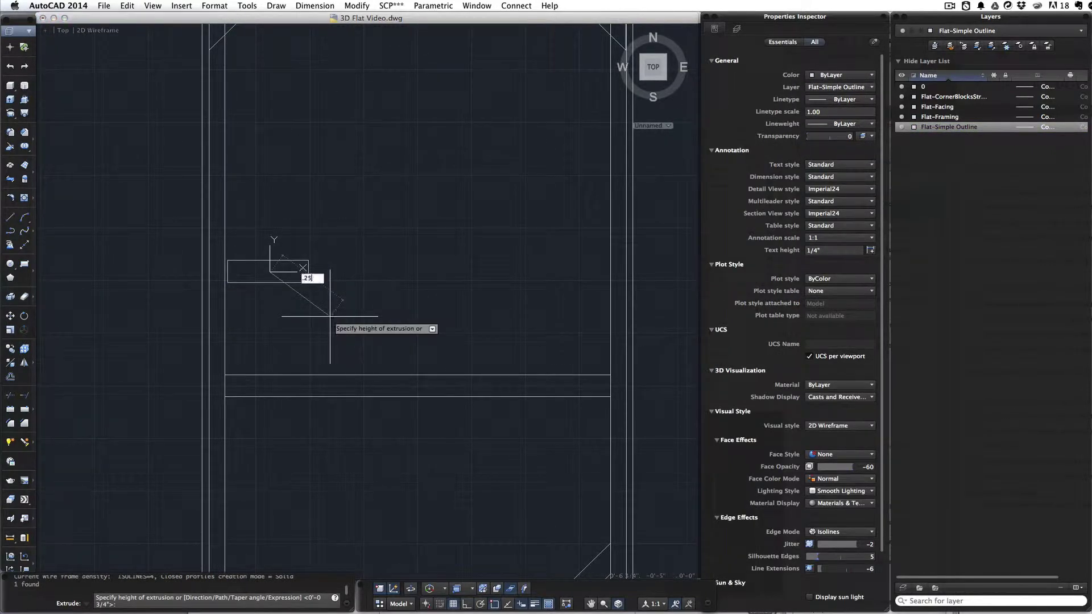
text(.25)
key(Return)
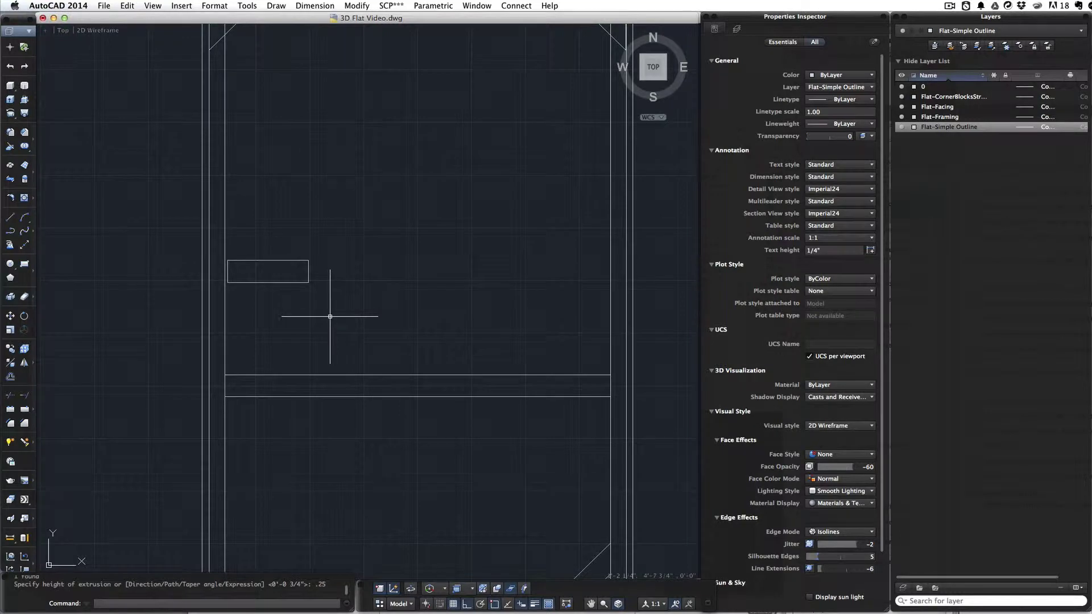
click(283, 283)
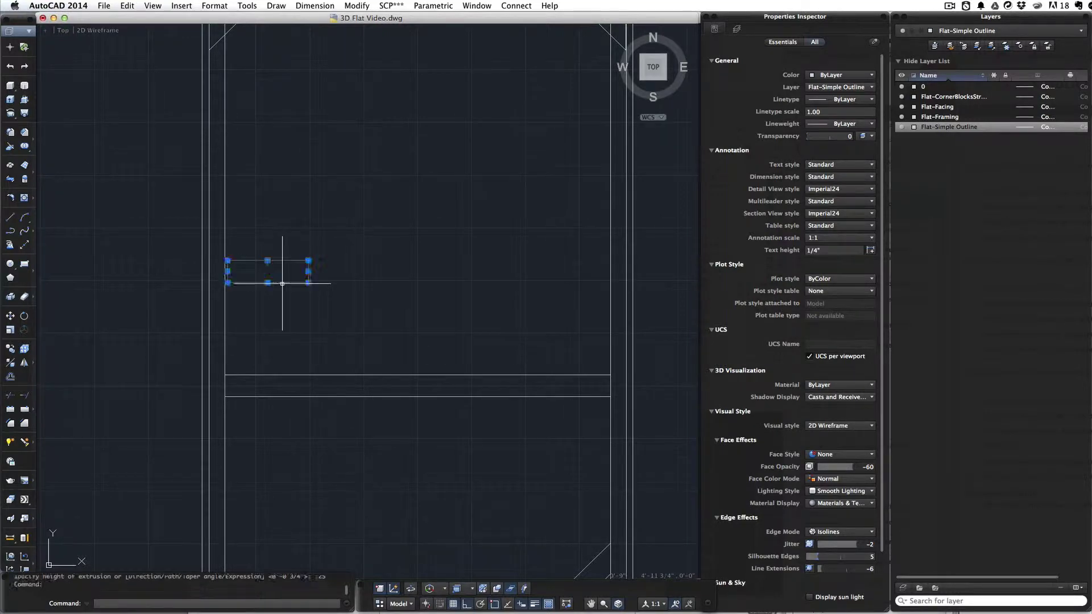
Stretch the plate's top edge 0.25 with its grip, narrowing it to about 2 1/4 by 9.
click(227, 271)
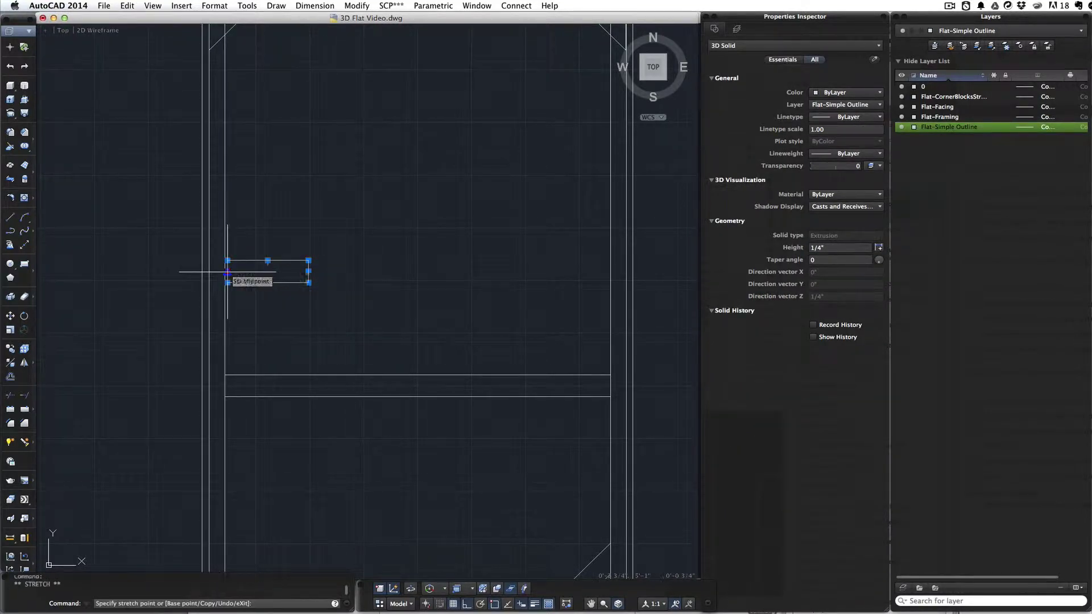
key(Escape)
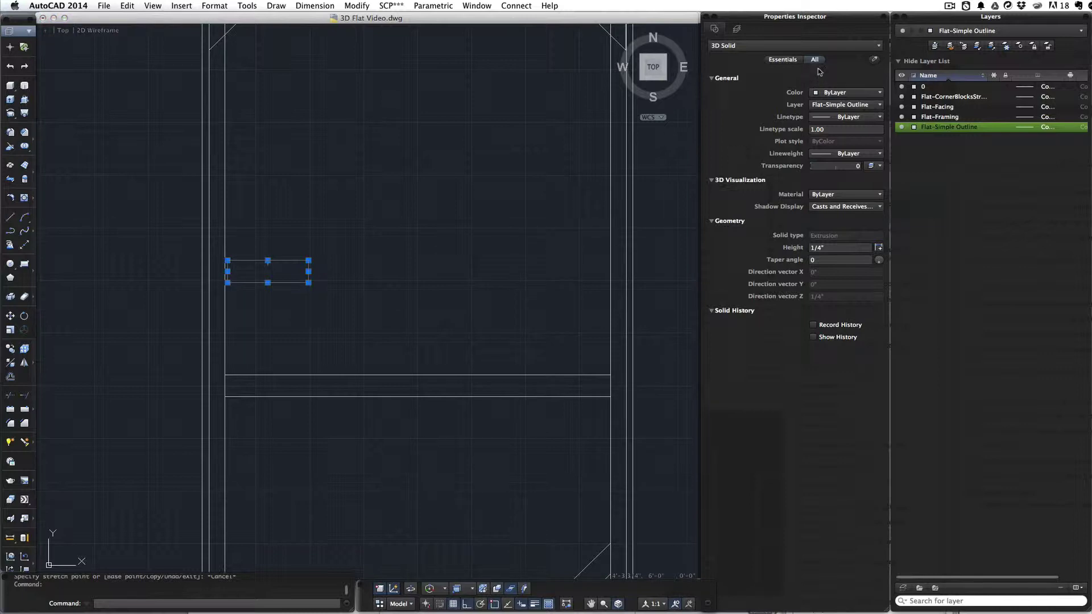
click(267, 260)
scroll(267, 260, up, 5)
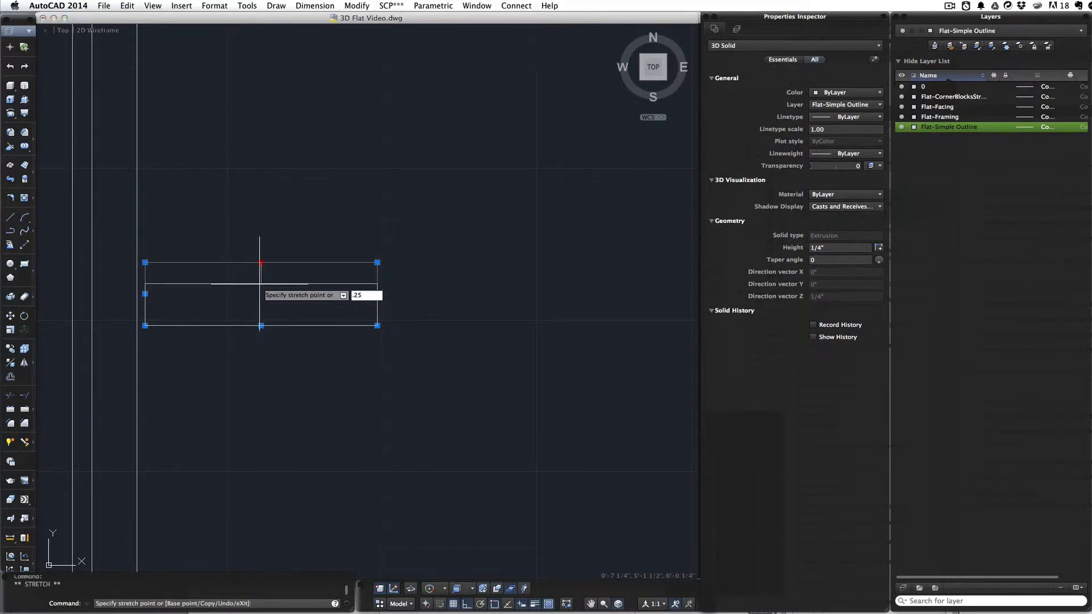
key(Return)
scroll(315, 235, down, 2)
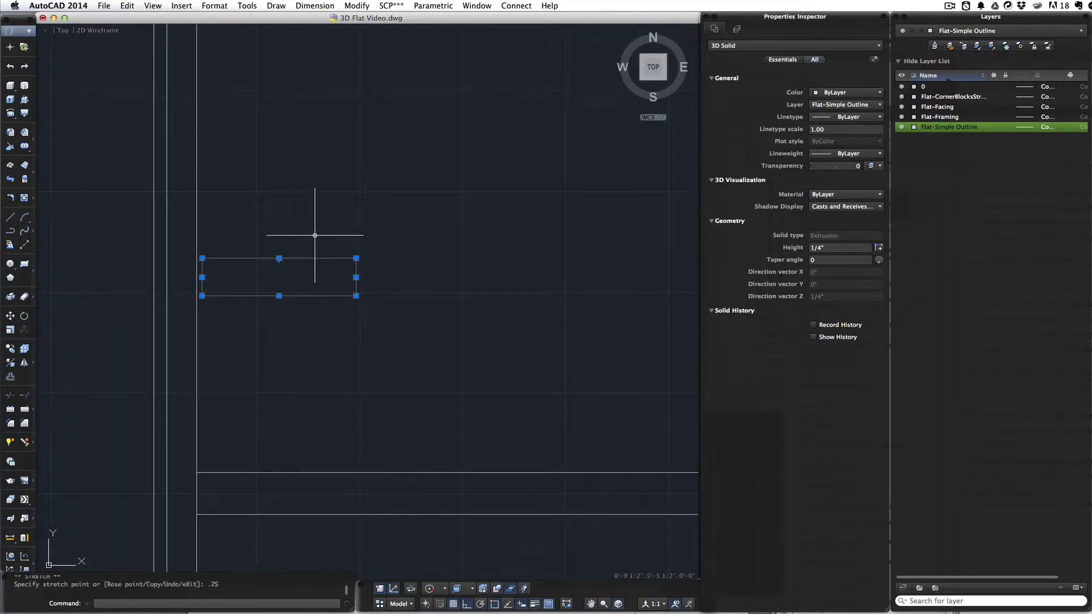
middle_drag(314, 235, 451, 171)
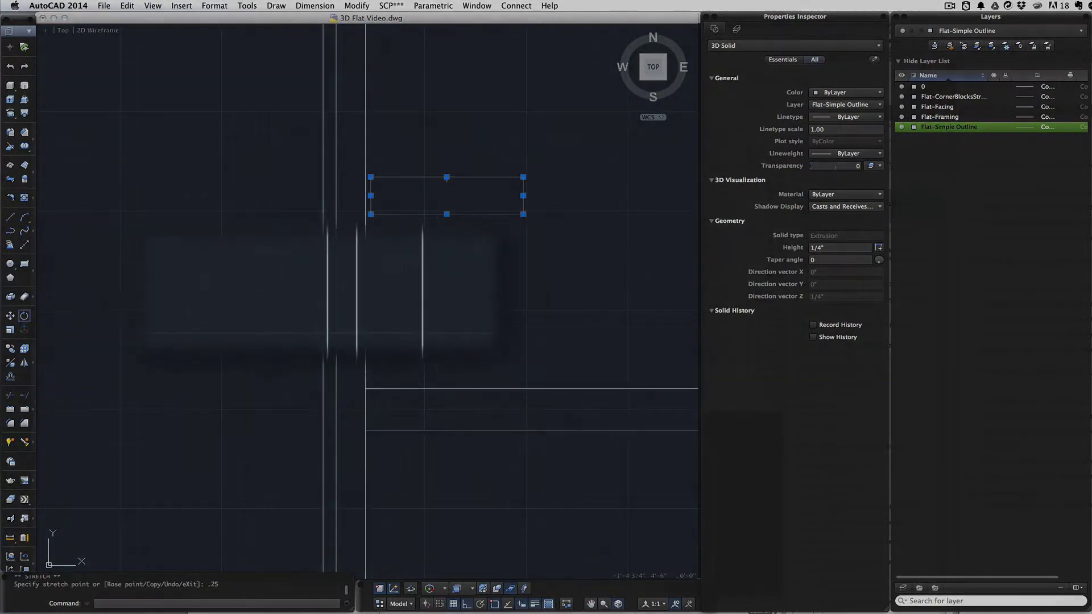
Move the plate onto the left end of the middle toggle rail.
click(11, 316)
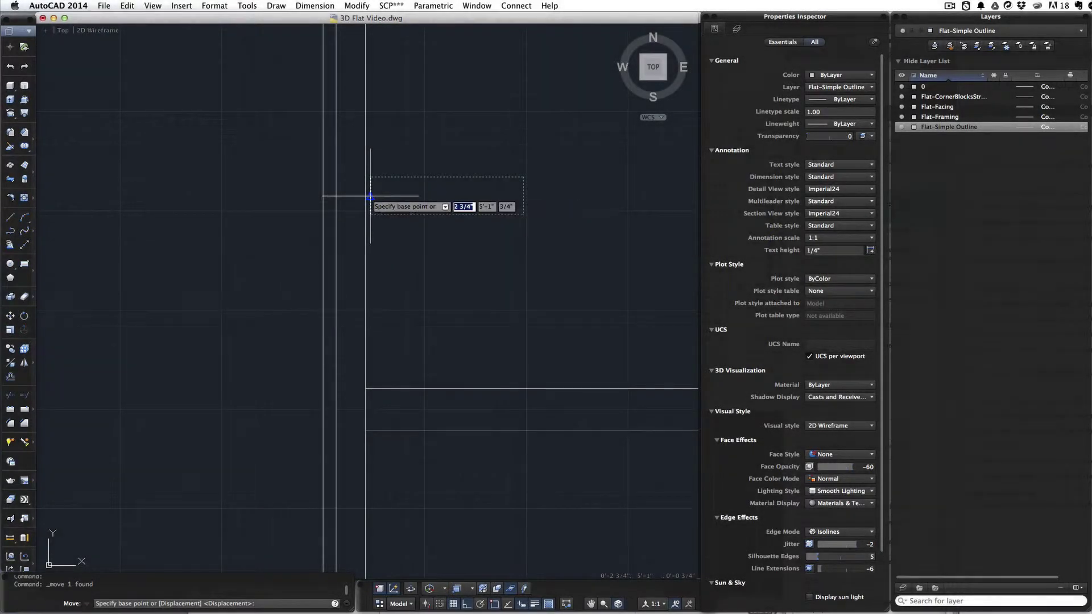
scroll(370, 196, up, 2)
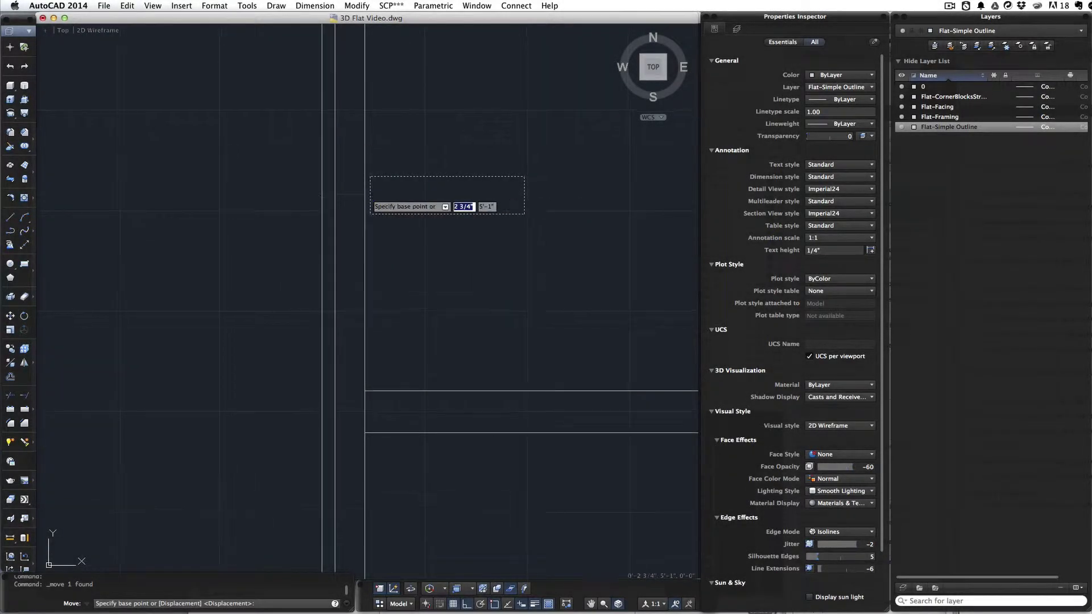
click(370, 197)
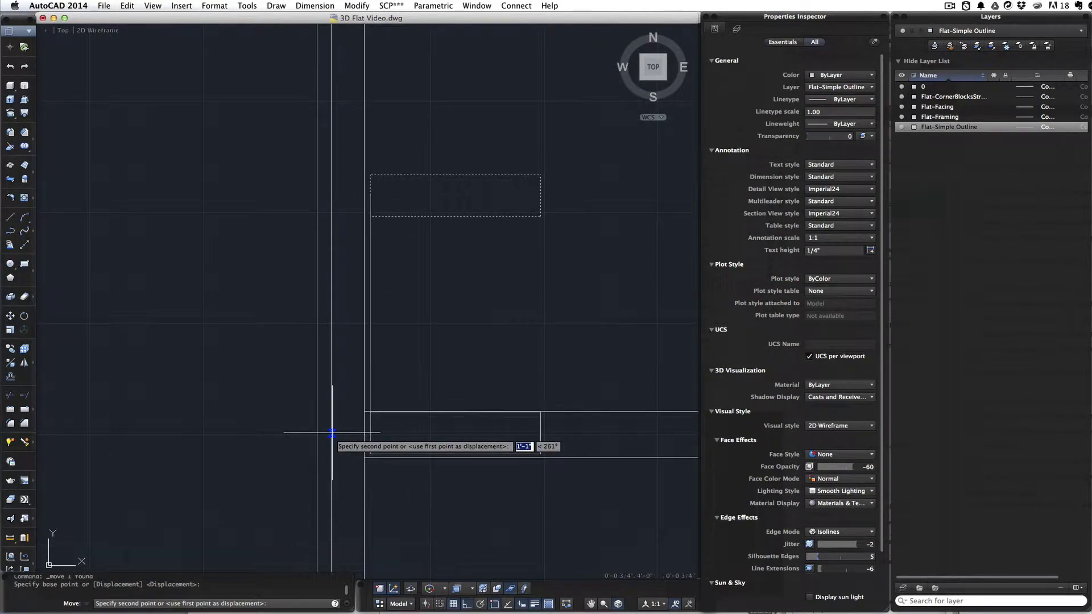
scroll(331, 433, up, 5)
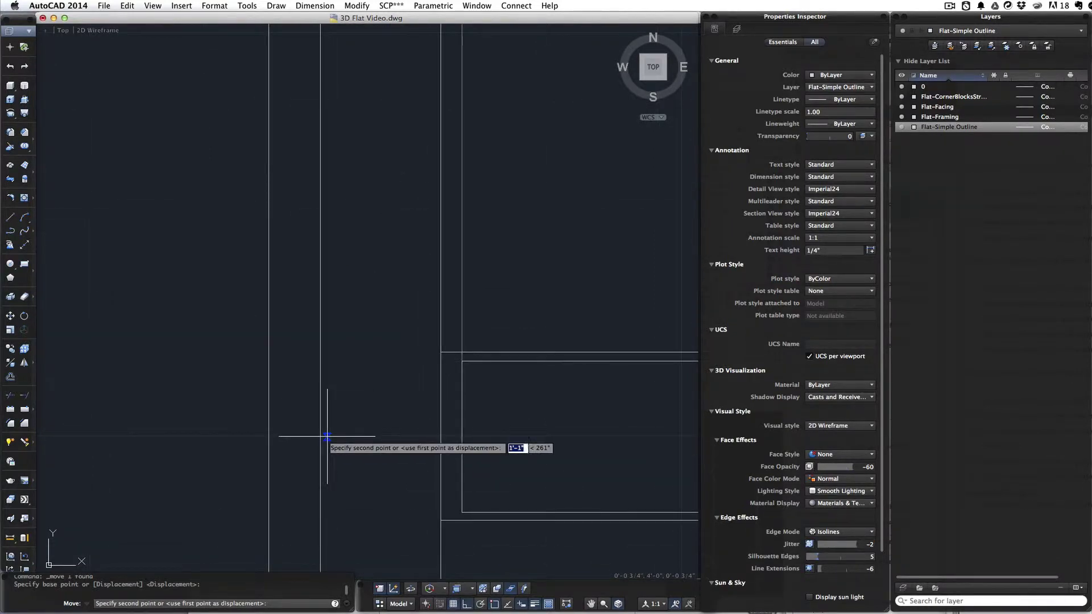
click(320, 437)
scroll(320, 437, down, 5)
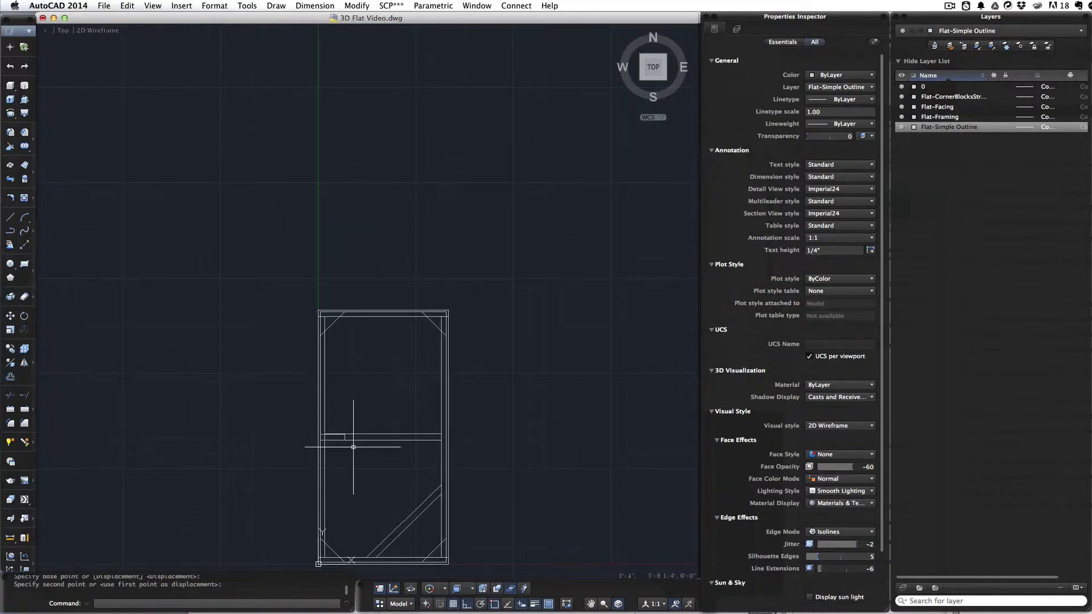
scroll(353, 447, up, 5)
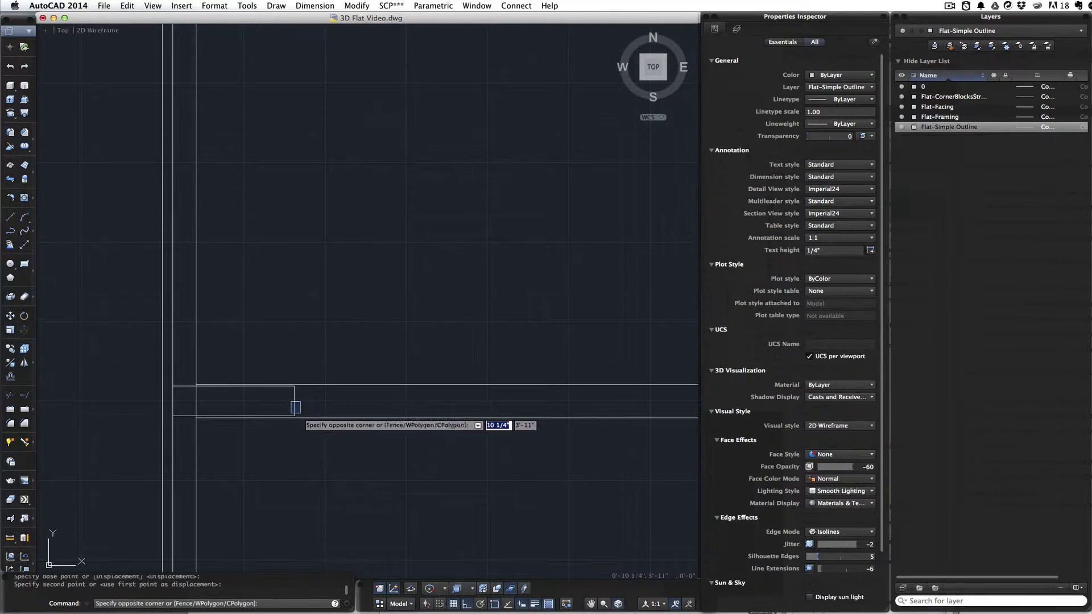
Mirror the toggle plate across the flat's centre line, keeping the original.
click(295, 405)
click(295, 404)
click(294, 401)
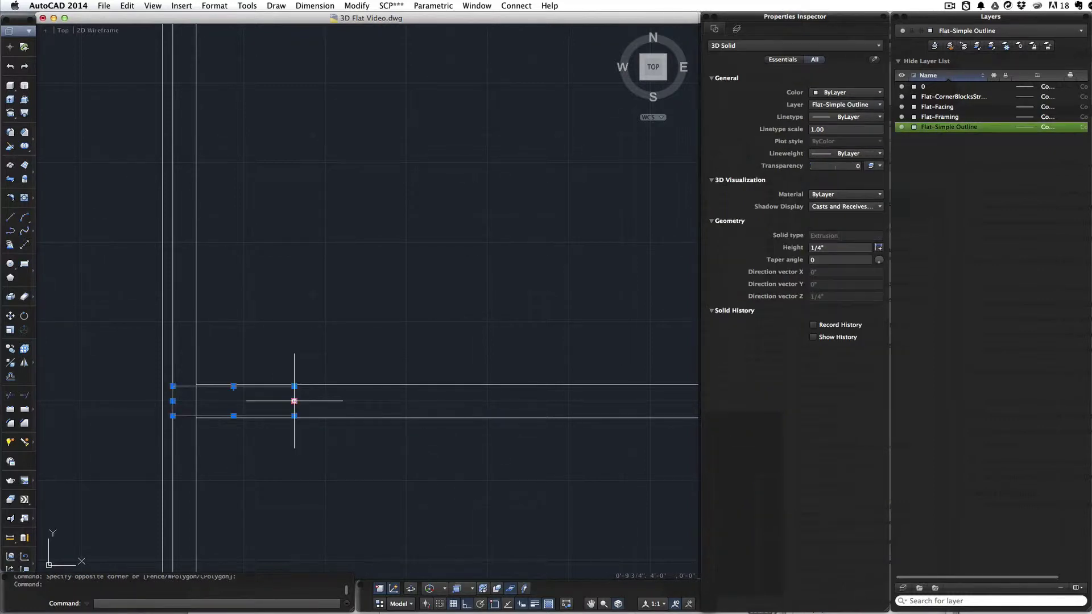
click(24, 178)
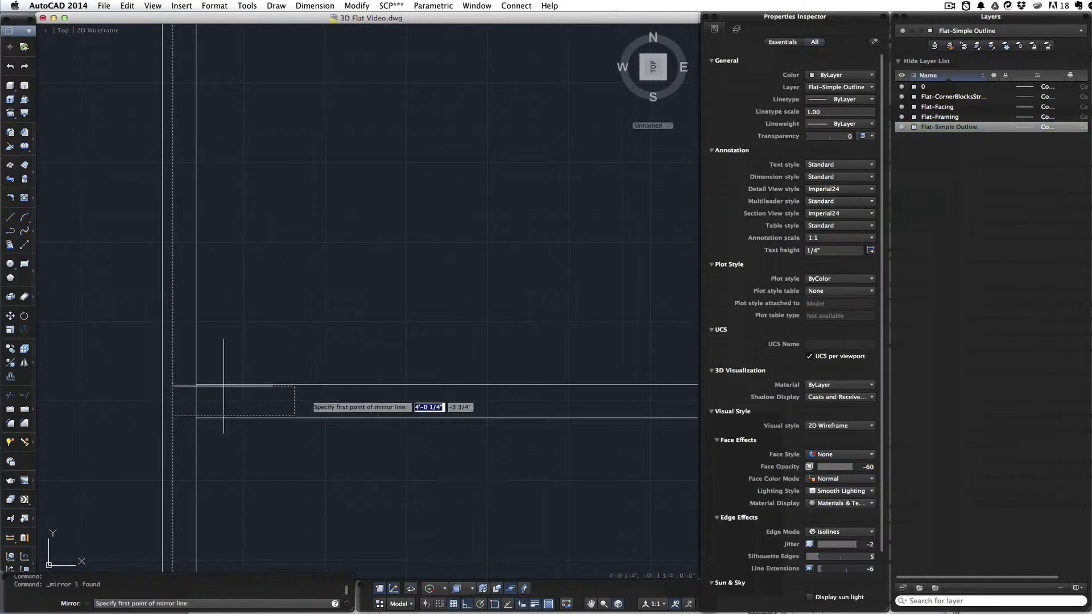
click(487, 386)
click(476, 430)
key(Return)
scroll(476, 430, down, 6)
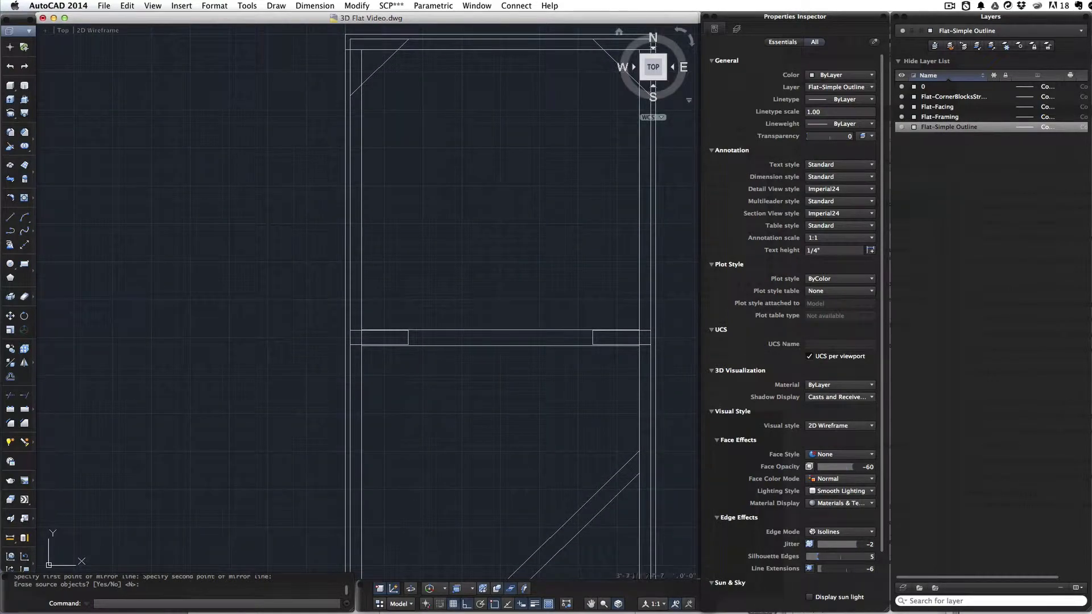
Check the frame from the NW isometric corner, then view it from the Left and zoom onto the toggle plates.
click(642, 55)
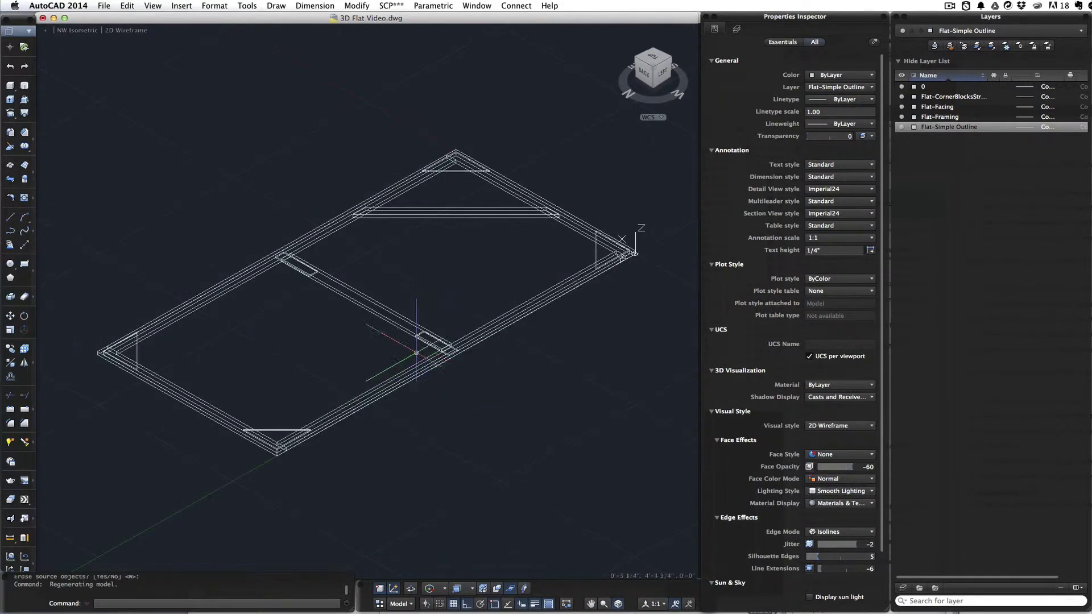
scroll(425, 348, up, 5)
scroll(426, 348, down, 6)
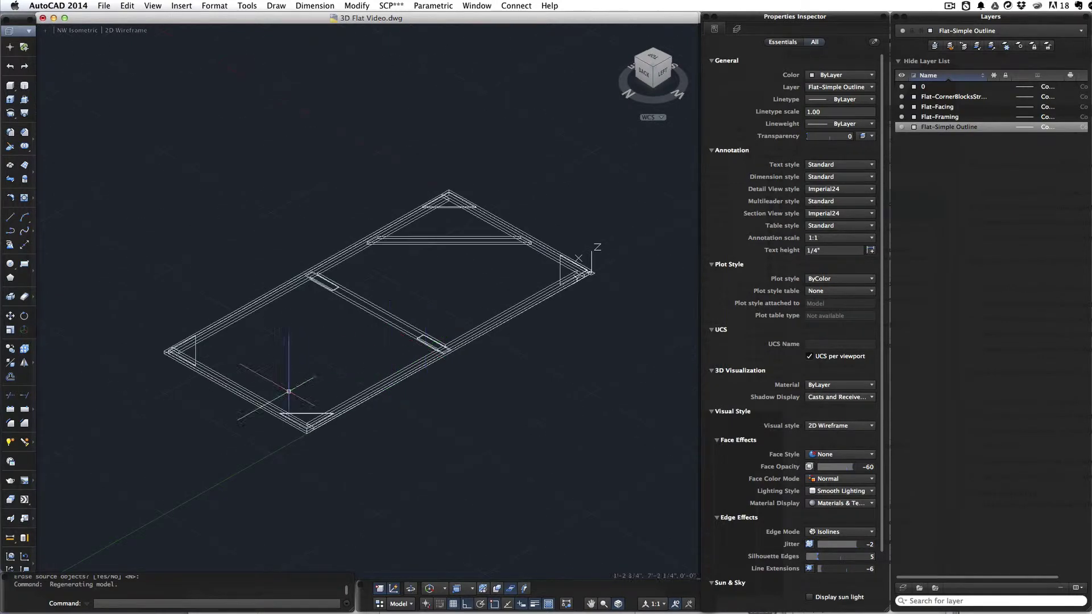
scroll(308, 426, up, 5)
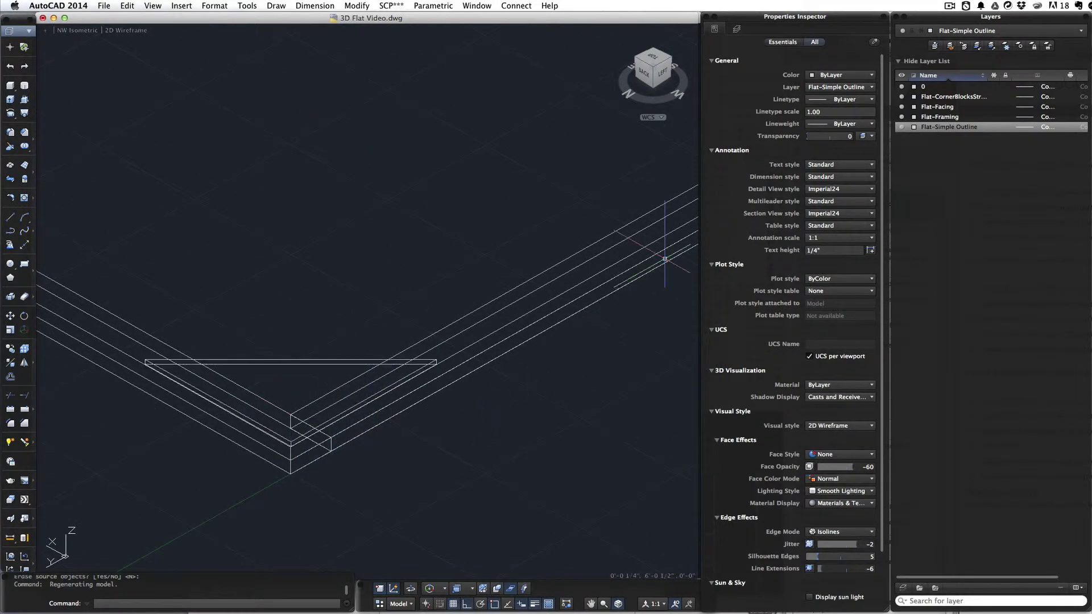
click(662, 73)
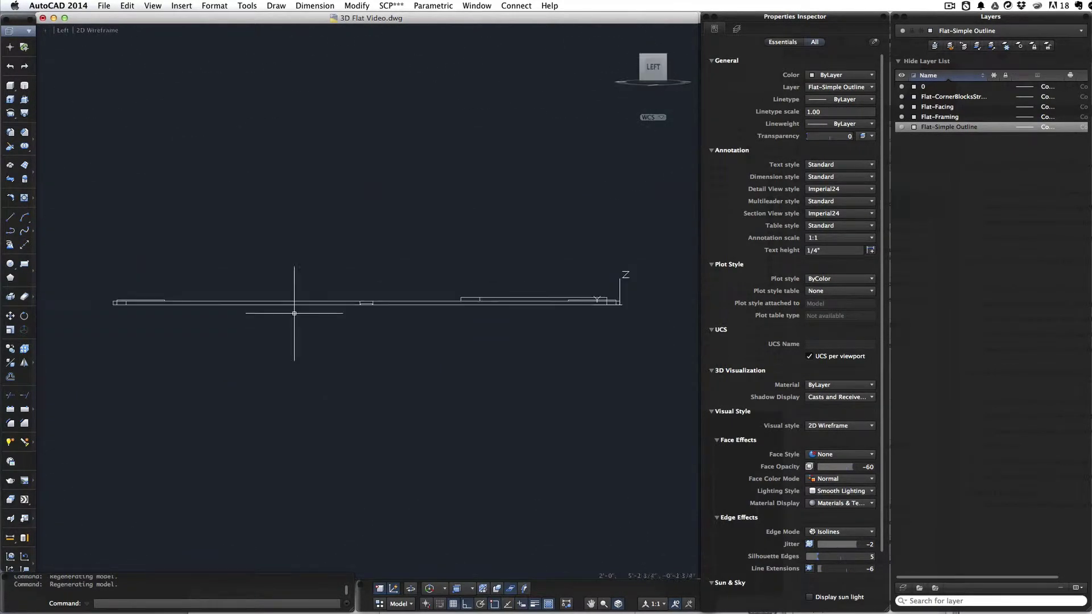
scroll(207, 215, up, 5)
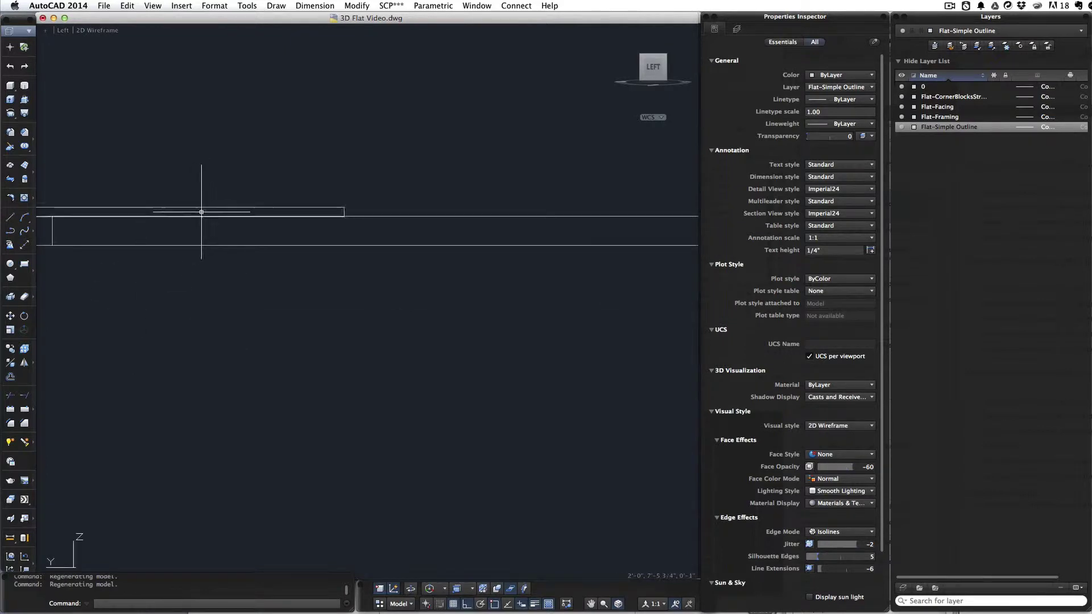
scroll(198, 206, down, 5)
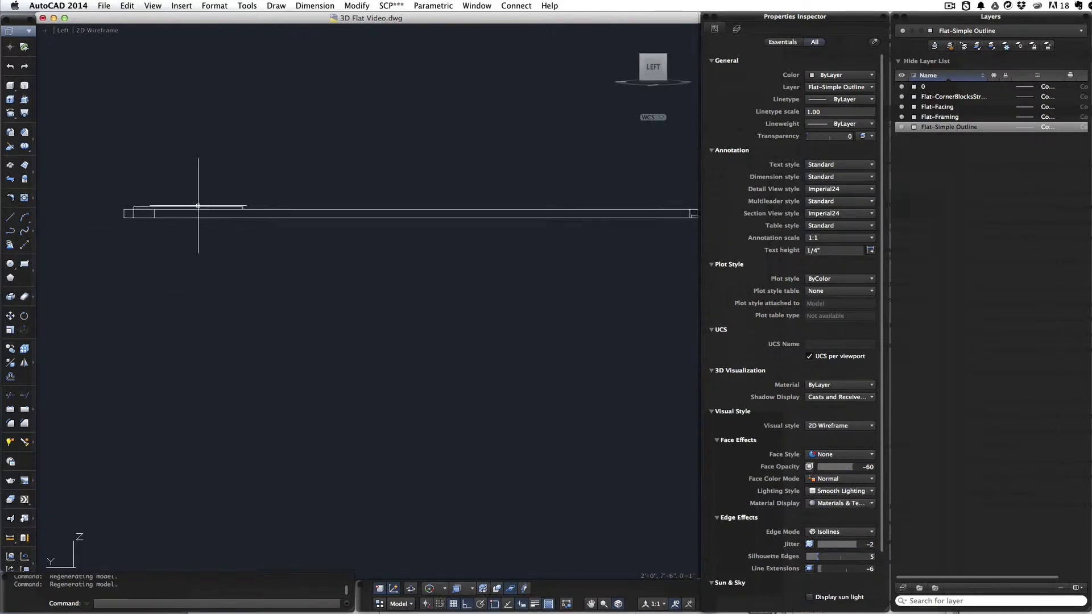
scroll(404, 210, up, 4)
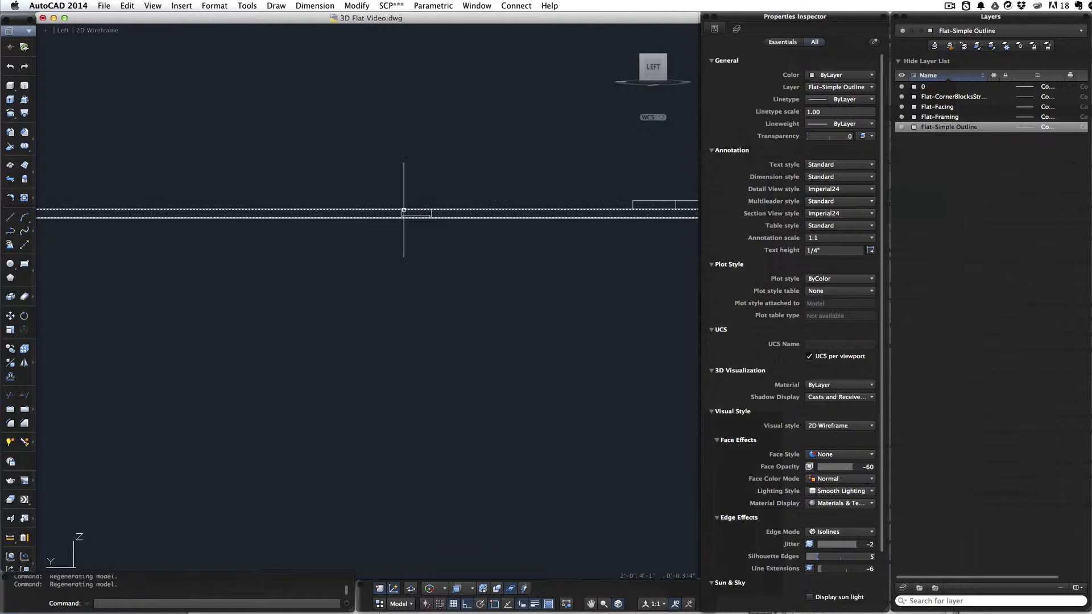
Window-select the two toggle plates side-on to shift them onto the frame's face, rechecking Top and Left views.
click(394, 270)
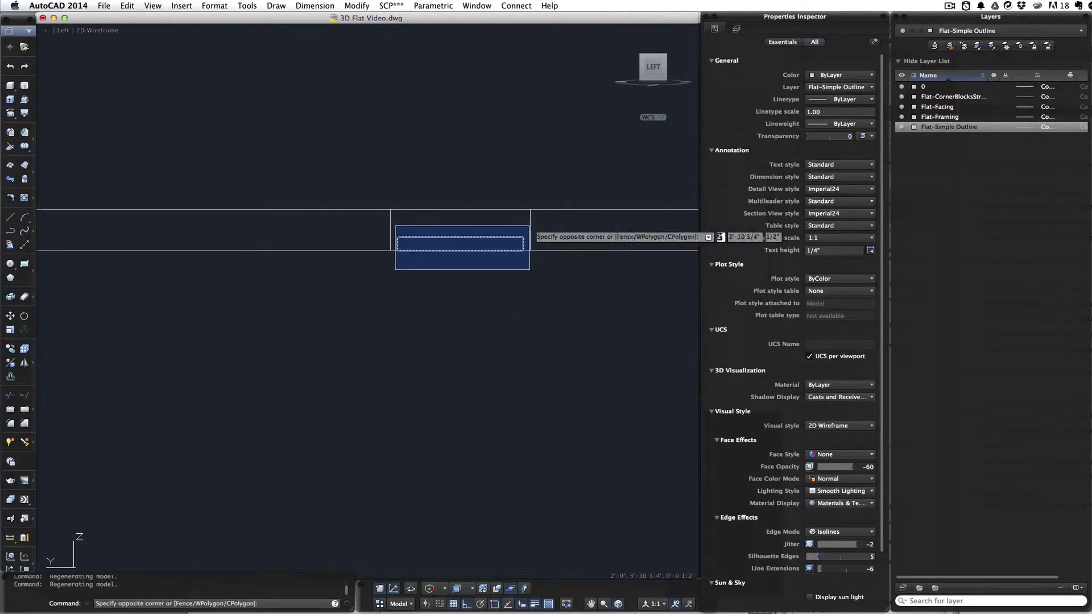
click(529, 226)
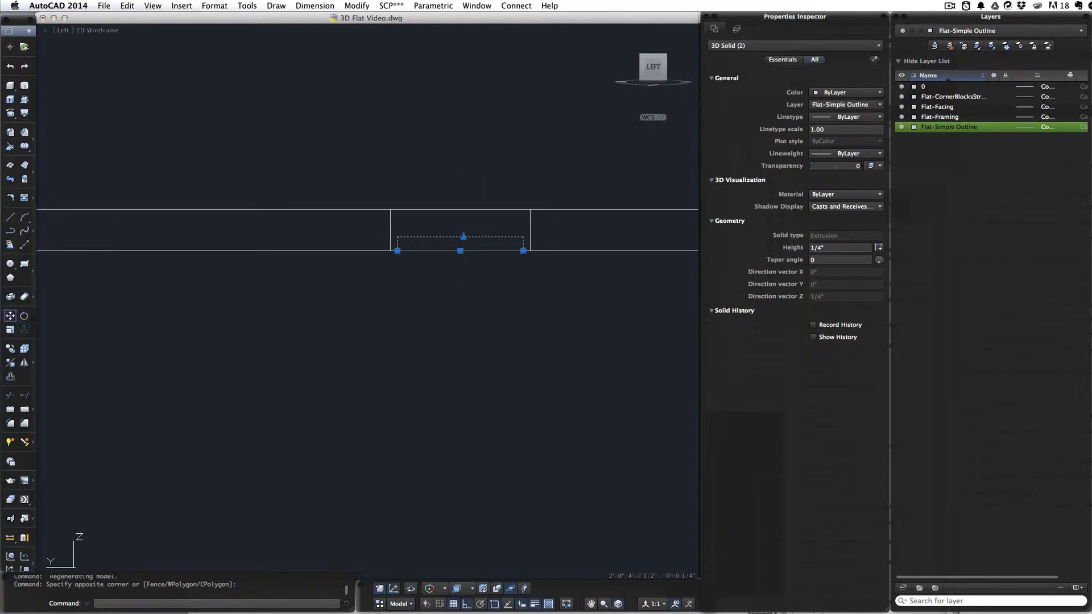
key(Escape)
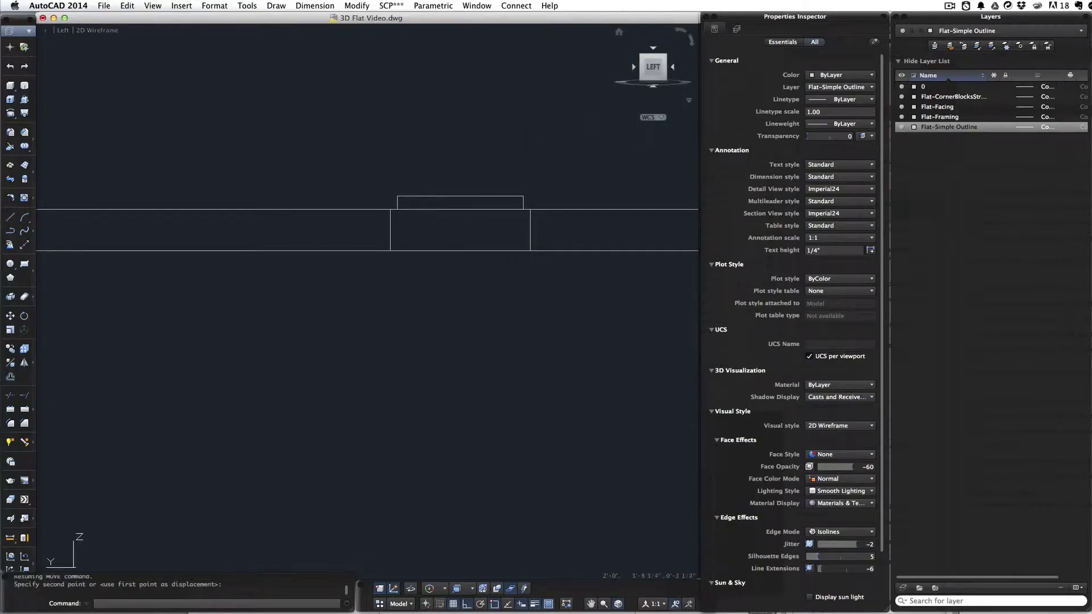
click(653, 47)
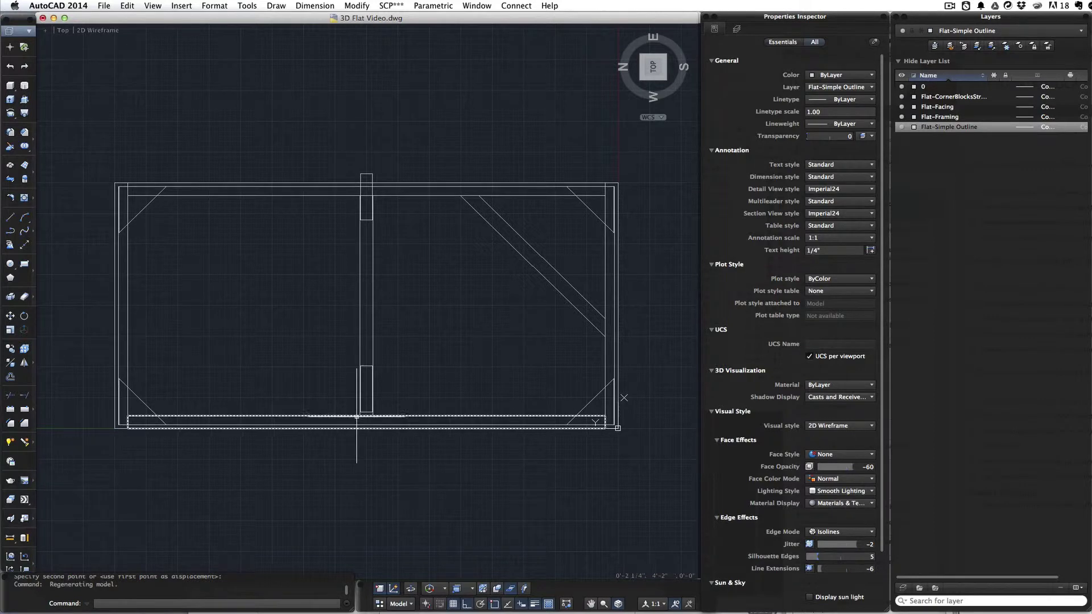
scroll(357, 416, up, 10)
scroll(491, 379, down, 3)
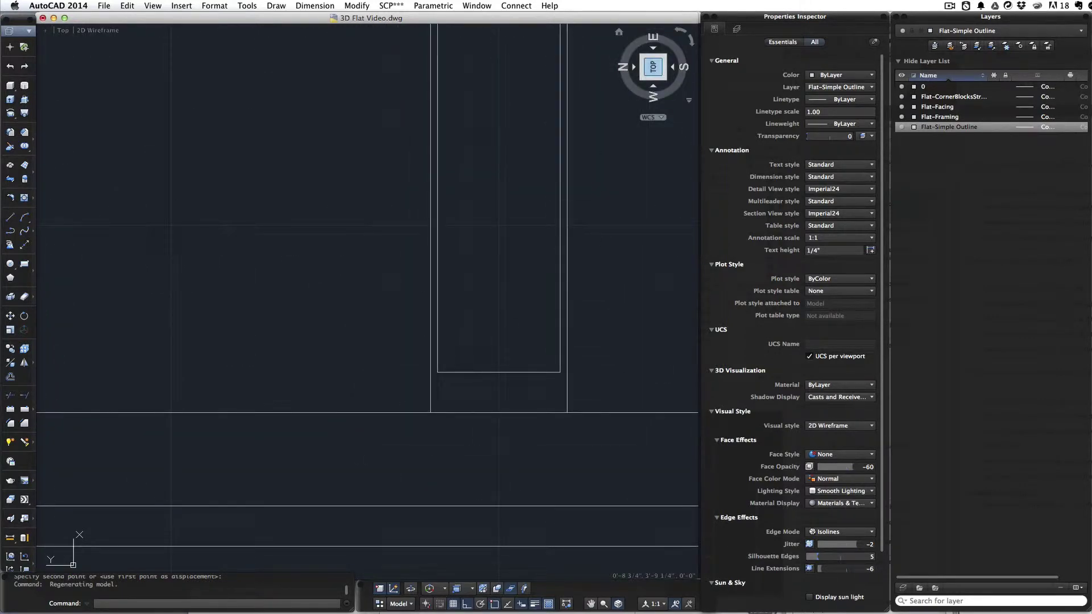
click(653, 85)
scroll(370, 388, up, 5)
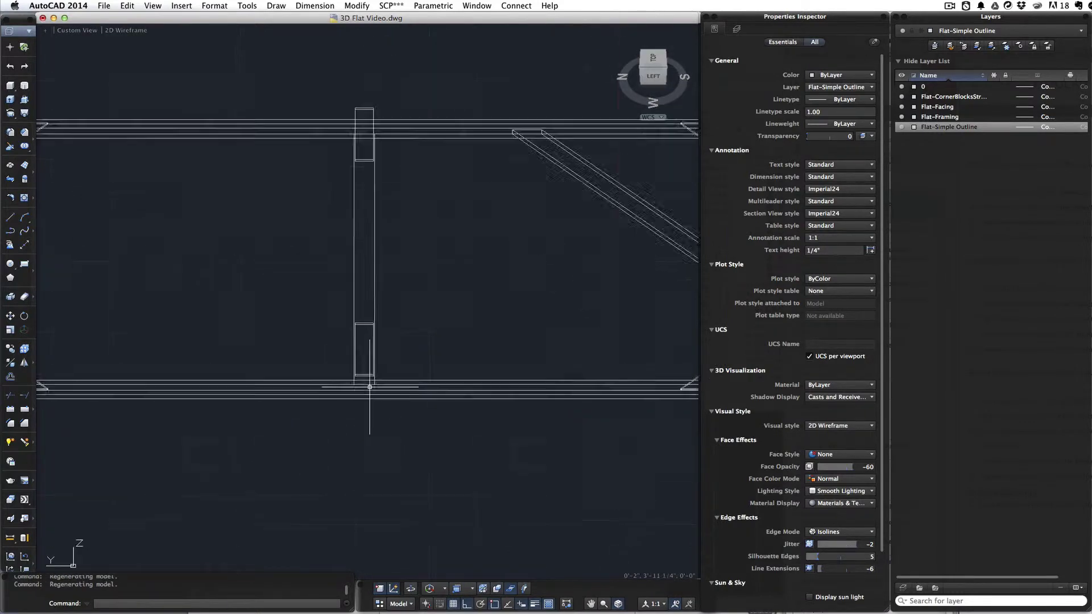
scroll(369, 387, down, 3)
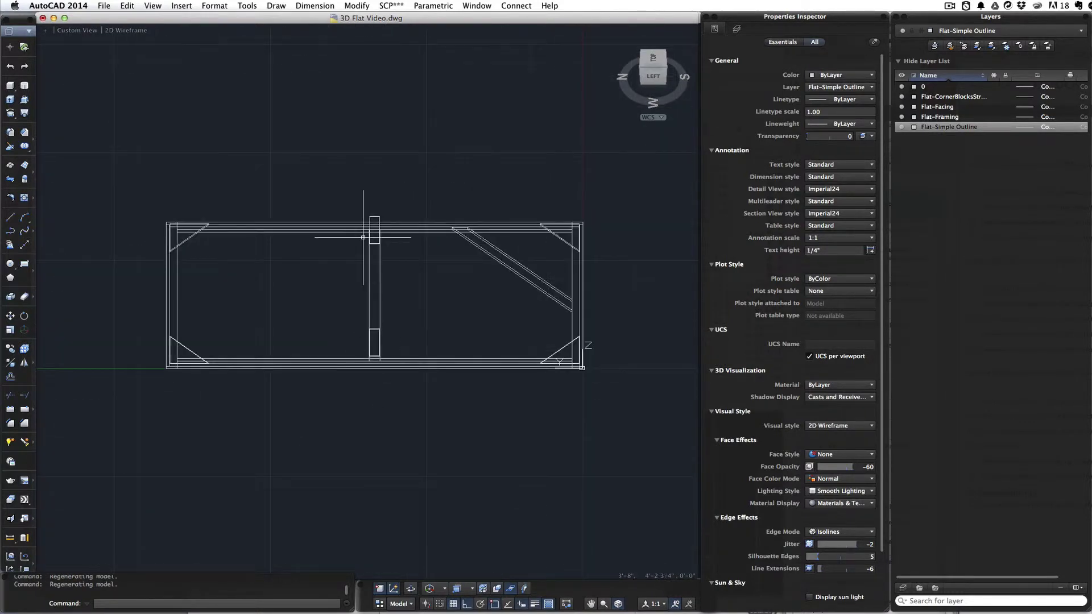
Select the two centre-stile plates and start a 3D Move from a base point, returning to Left view.
click(363, 203)
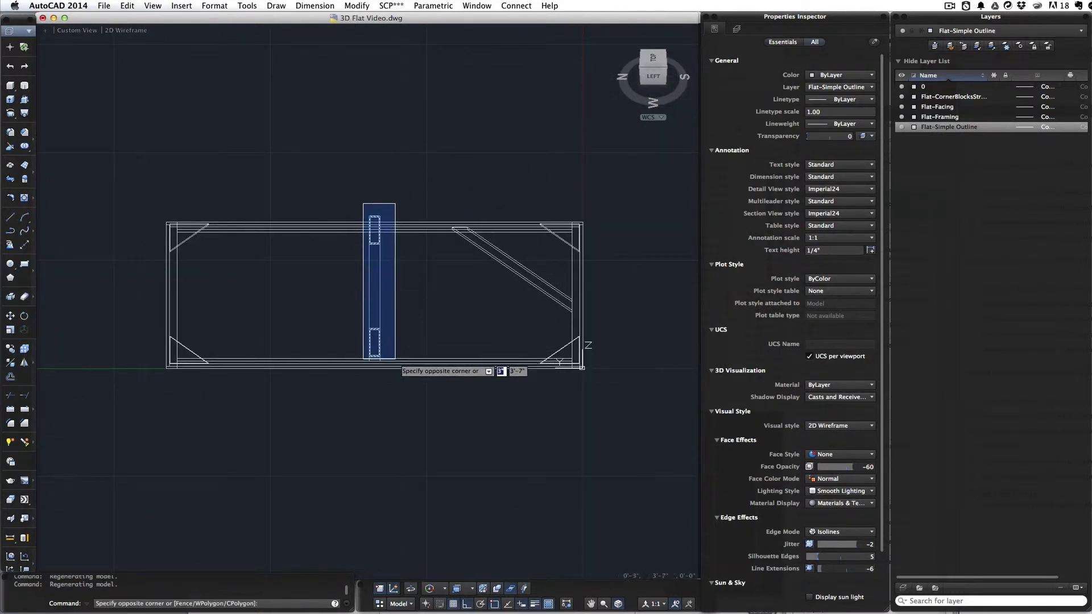
click(395, 358)
scroll(427, 336, up, 5)
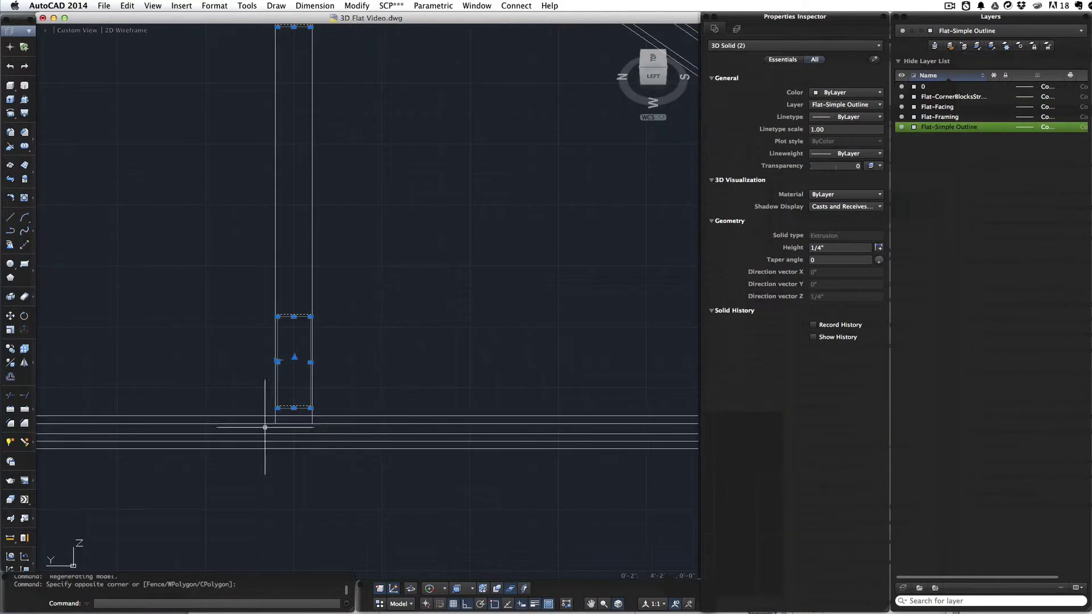
scroll(285, 423, up, 5)
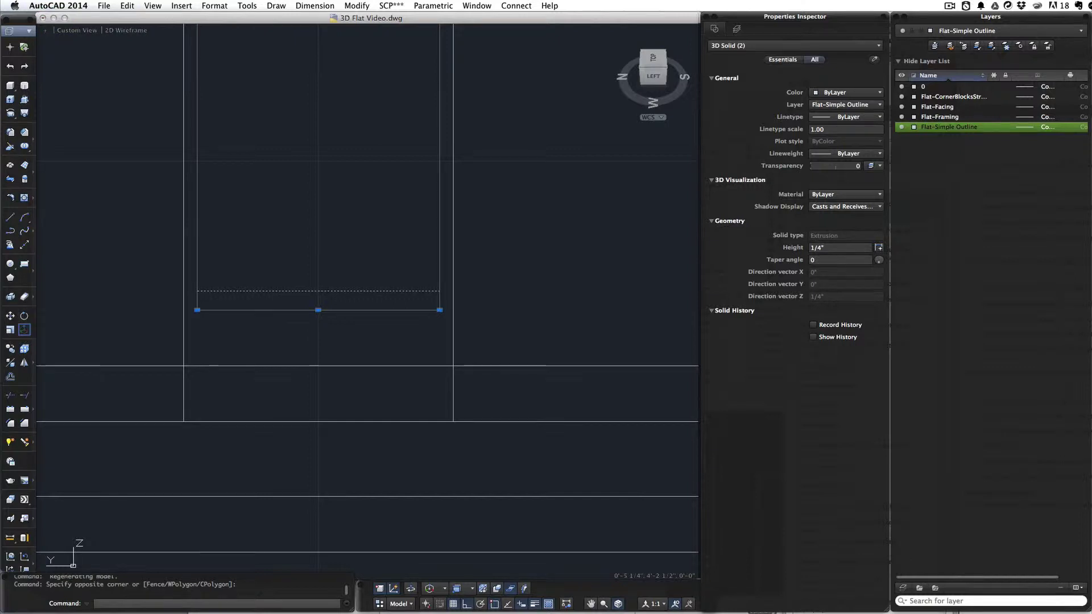
click(24, 329)
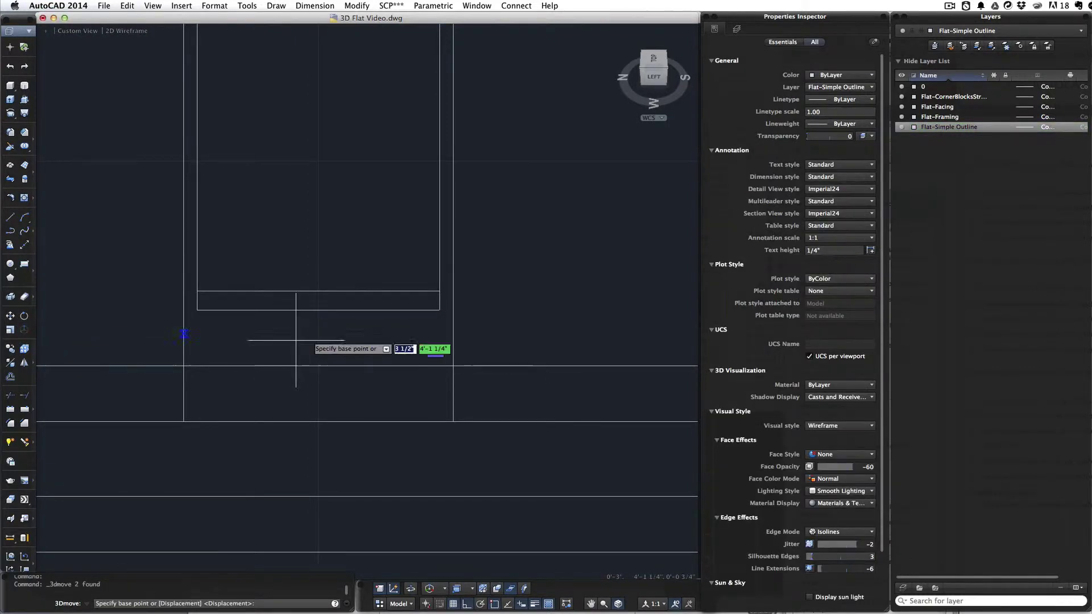
click(318, 310)
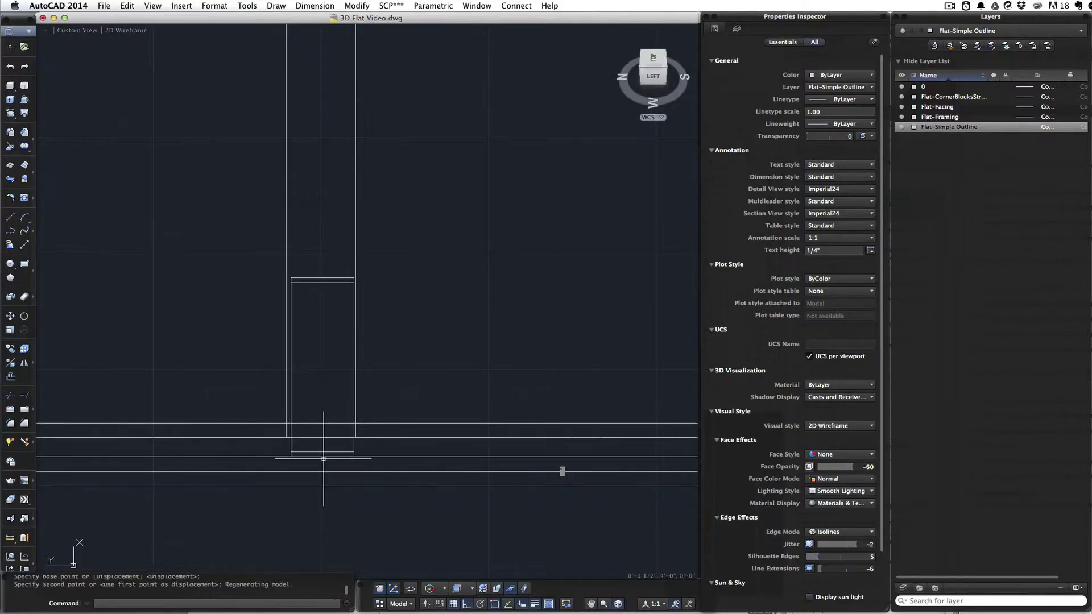
scroll(375, 426, down, 1)
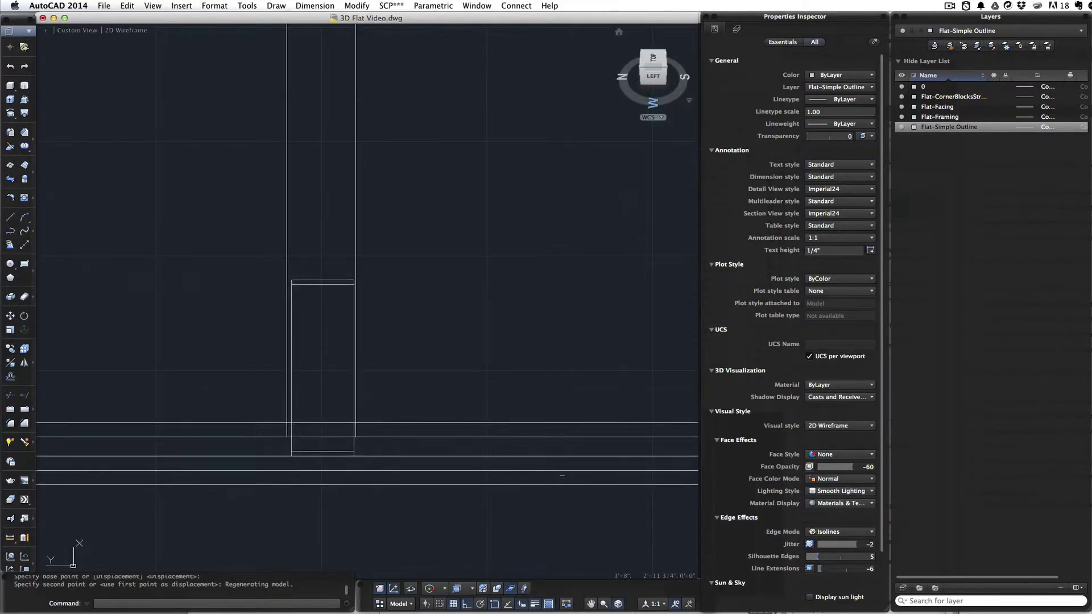
click(653, 76)
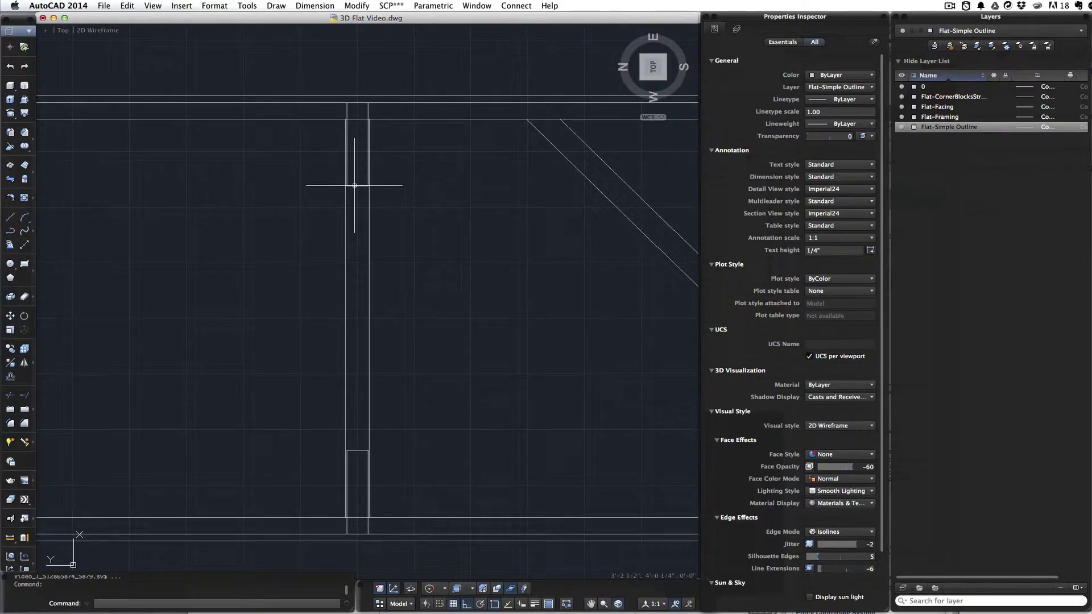
3D Move the two centre-stile outline solids so they snap onto the frame's edge.
click(355, 185)
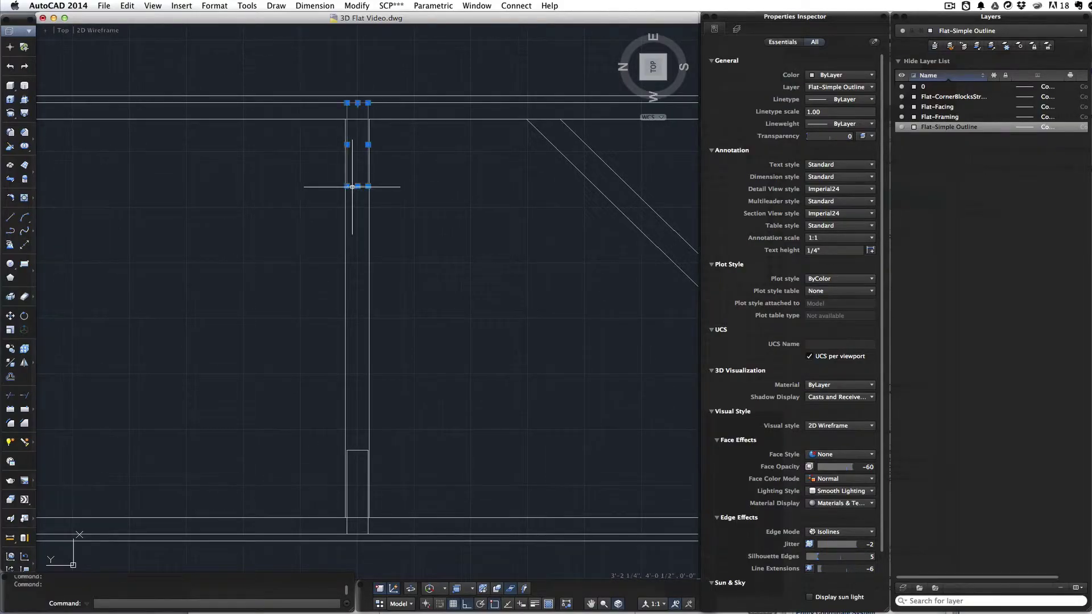
click(362, 452)
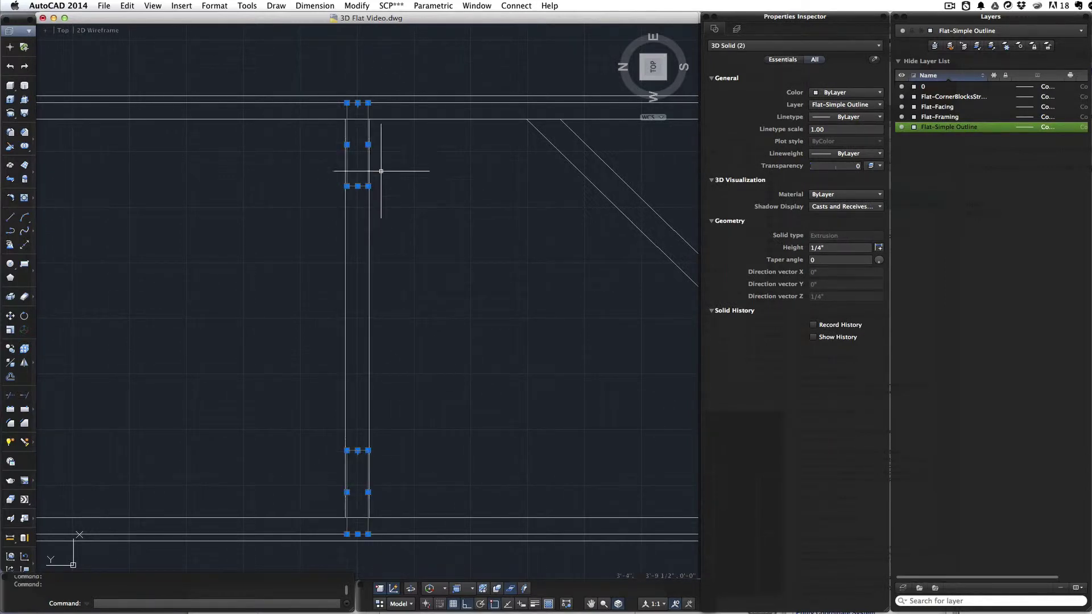
scroll(355, 102, up, 5)
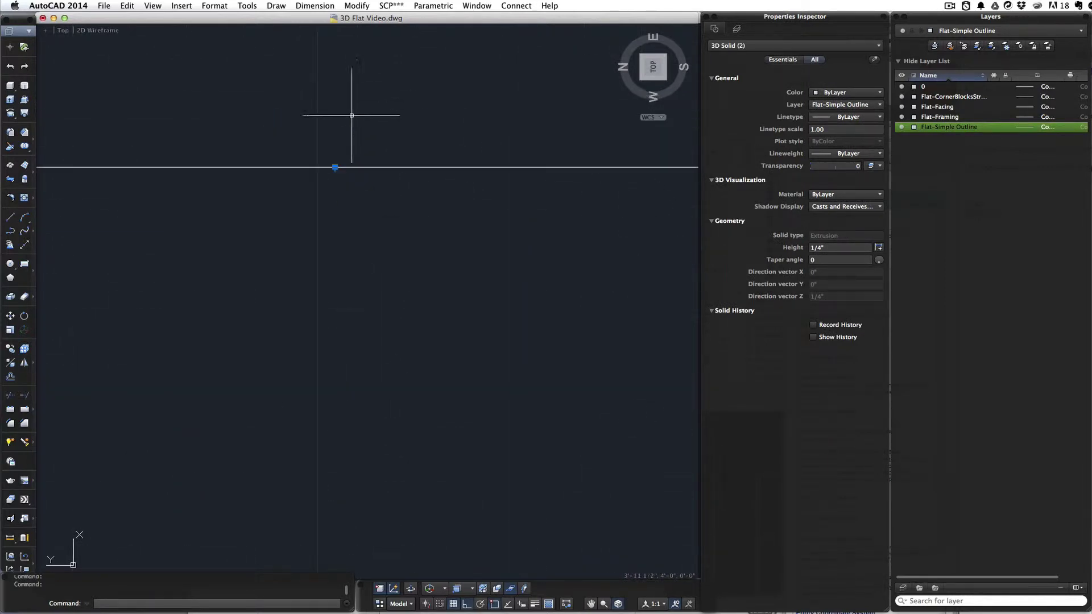
scroll(342, 134, down, 1)
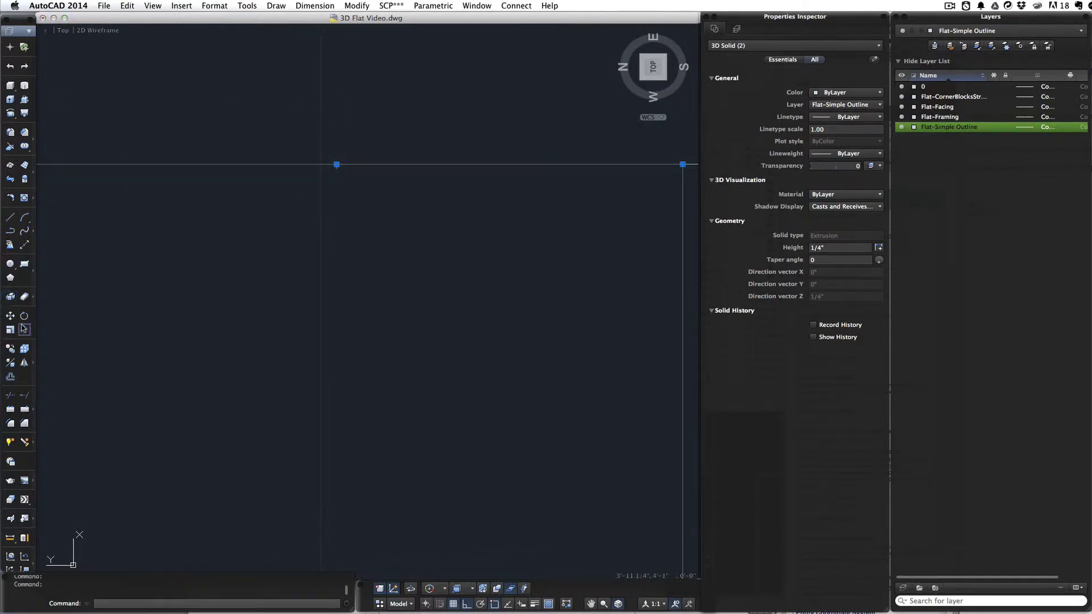
click(11, 317)
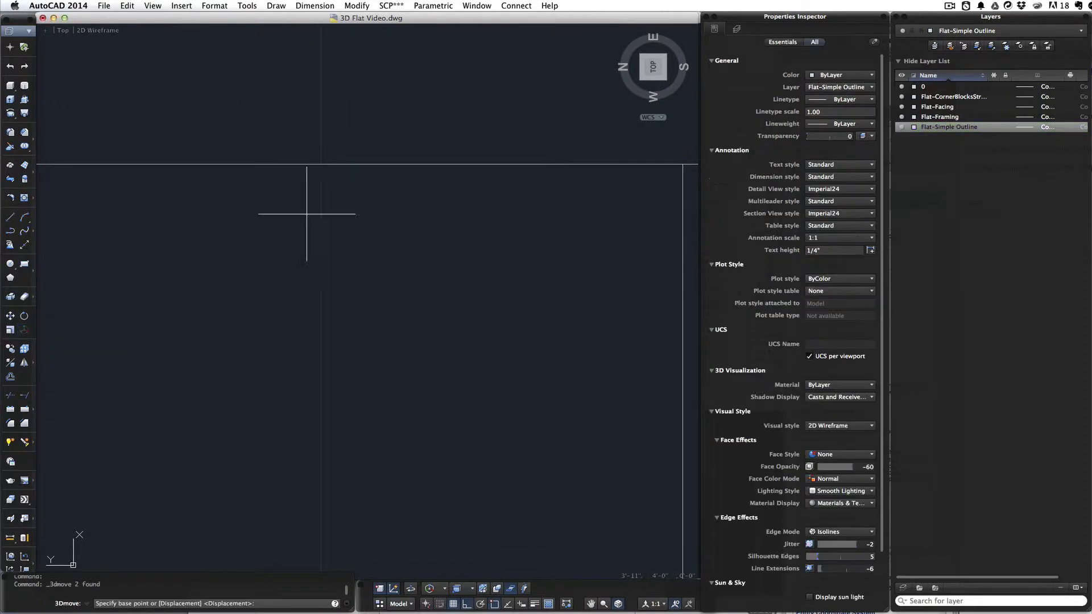
click(337, 166)
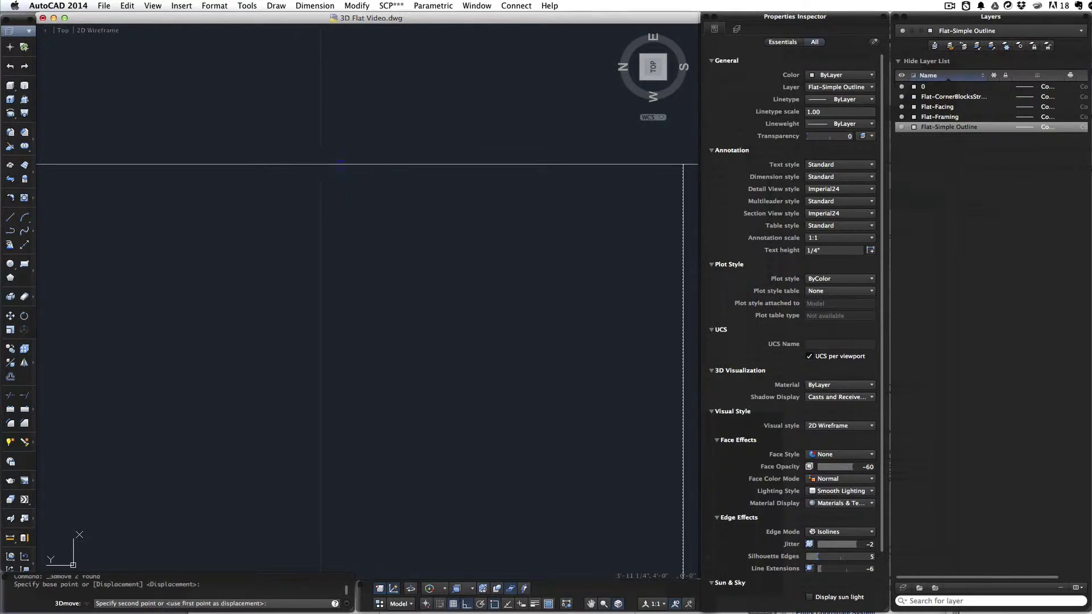
click(322, 164)
Crossing-select the three middle rail solids and switch to an isometric view.
scroll(321, 164, down, 8)
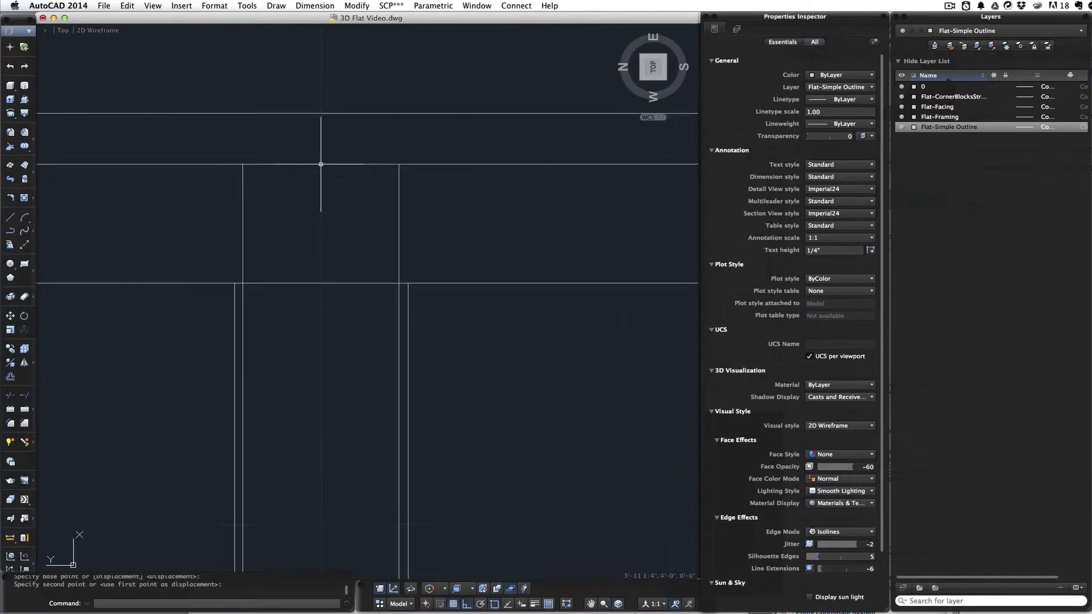
scroll(321, 164, down, 3)
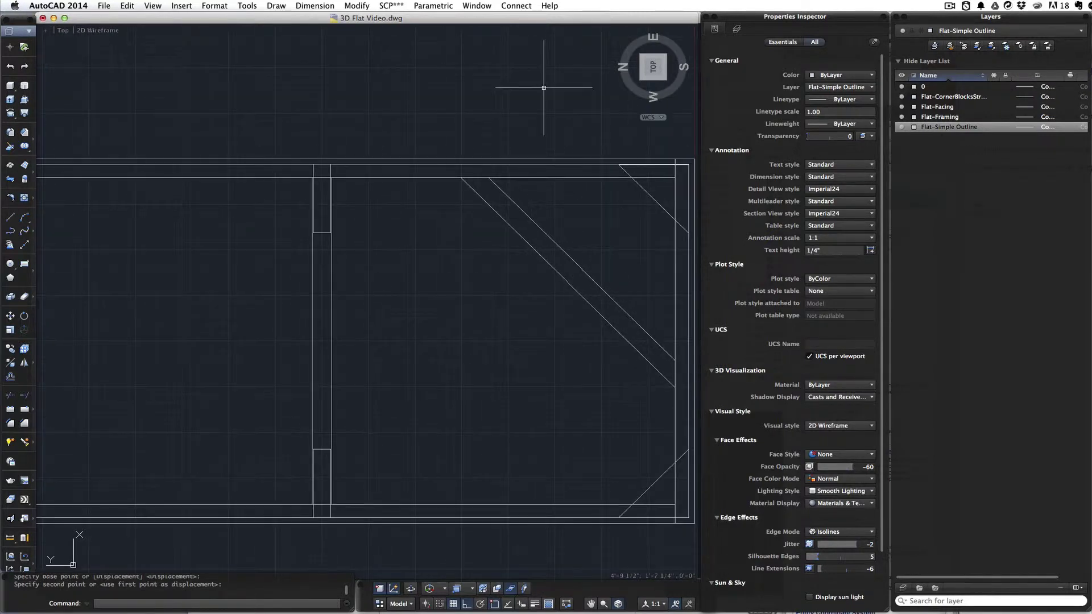
click(358, 207)
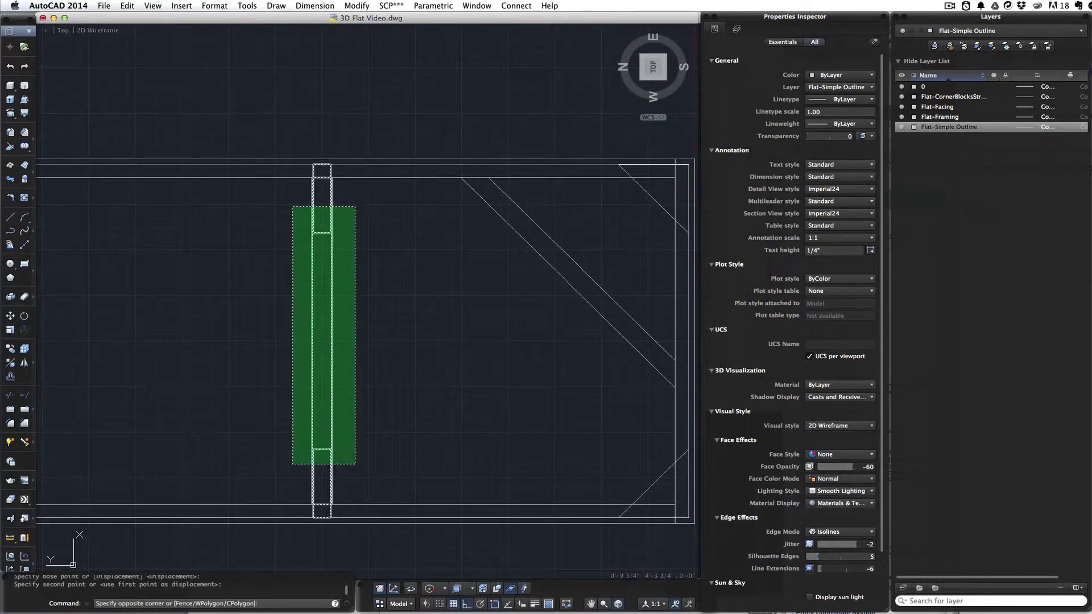
click(290, 506)
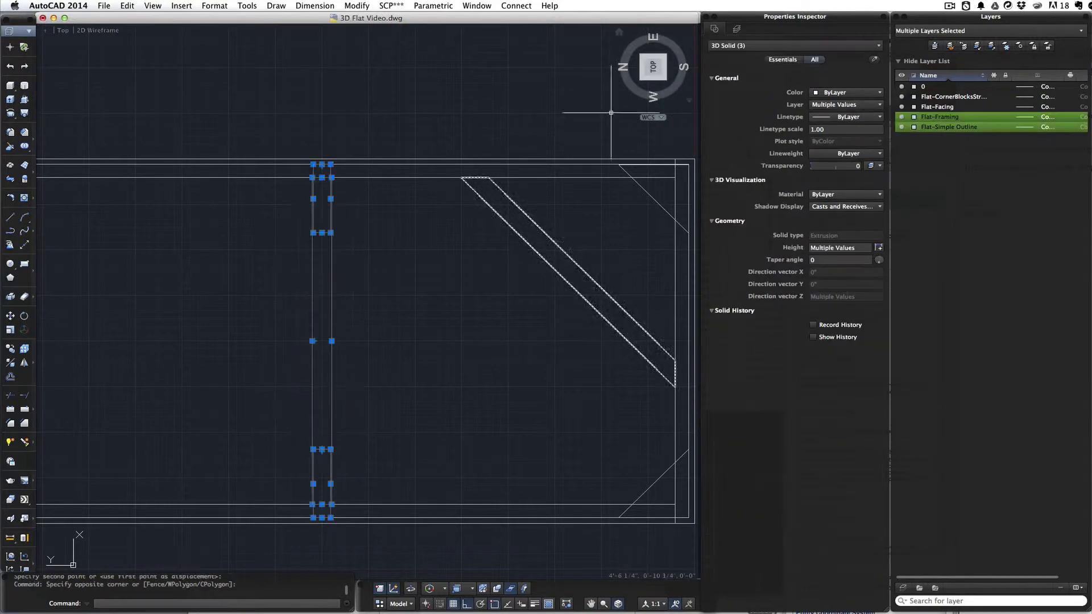
click(644, 78)
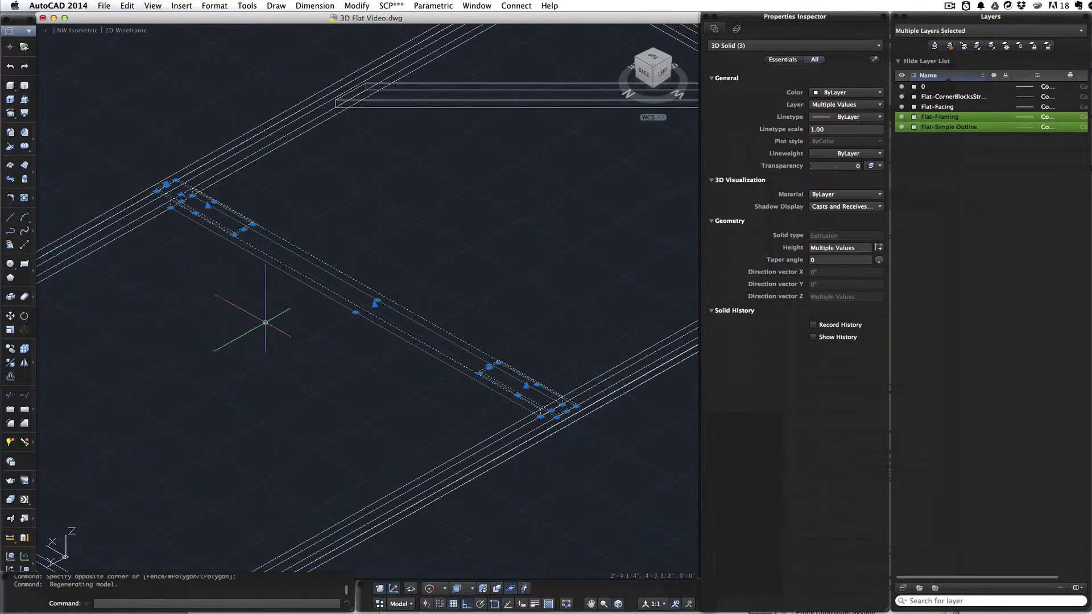
Check Left, Home and Top views, then switch the visual style to Realistic.
click(661, 73)
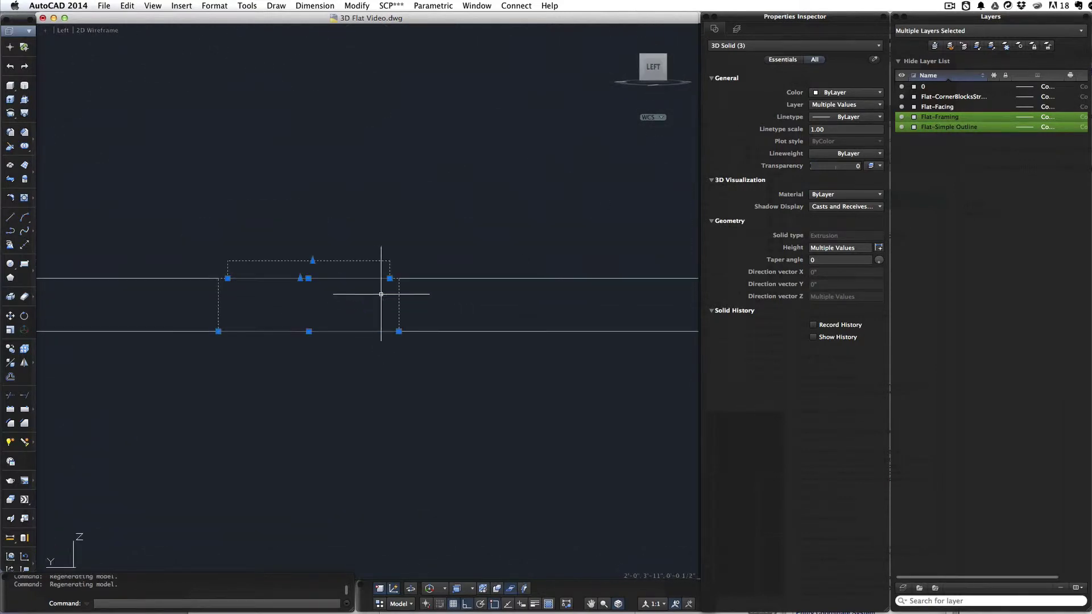
key(Escape)
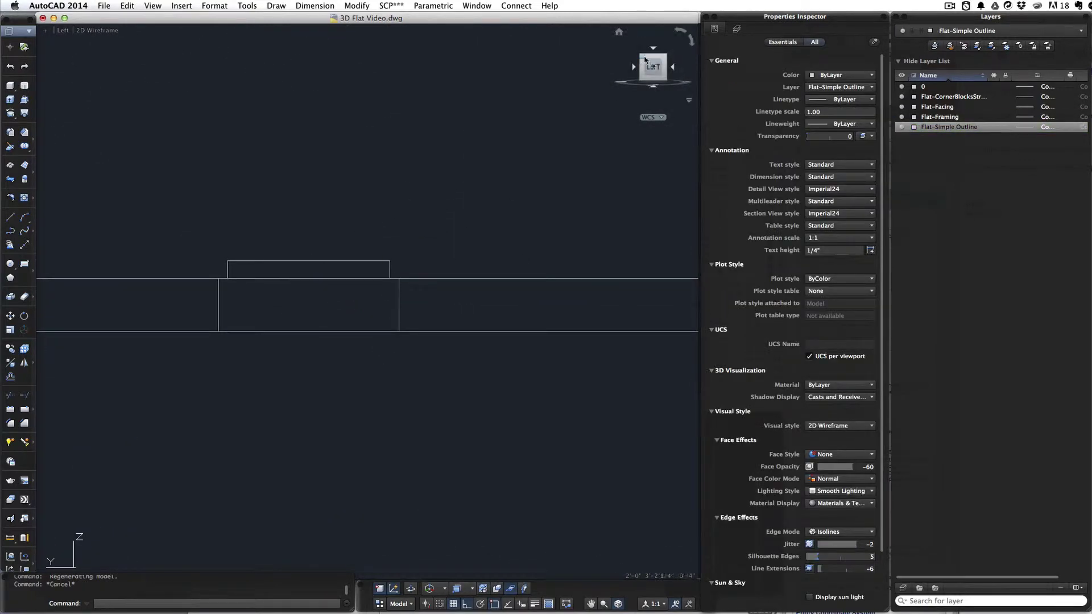
click(620, 32)
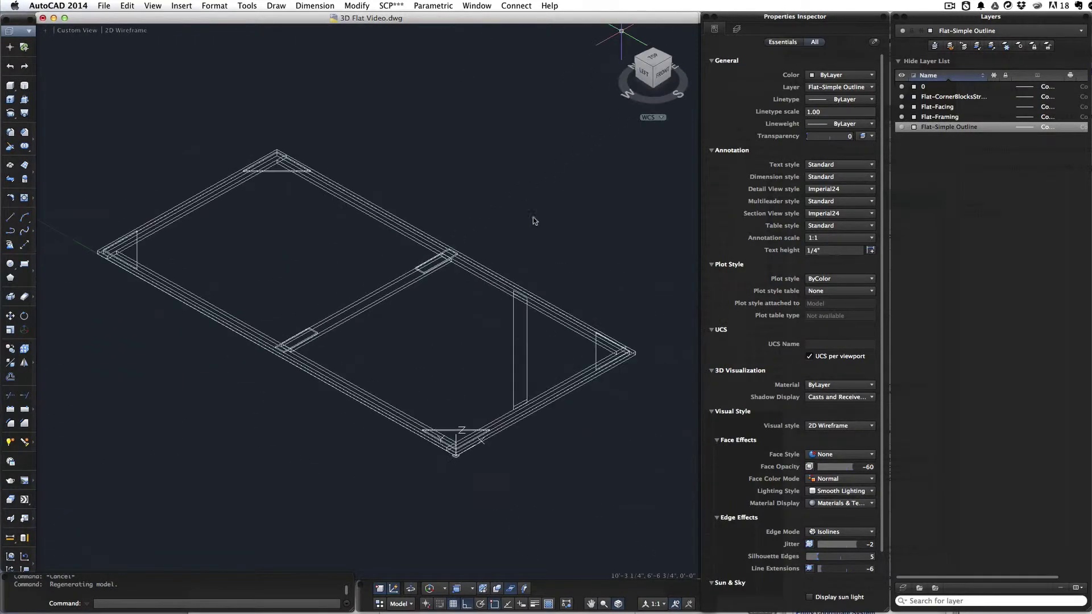
click(655, 59)
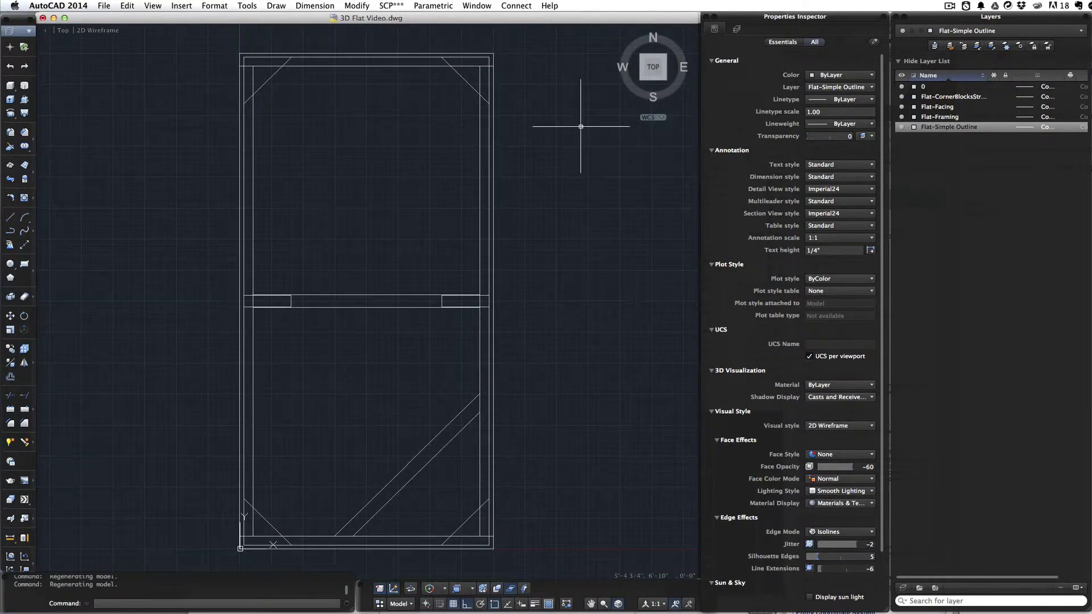
click(100, 30)
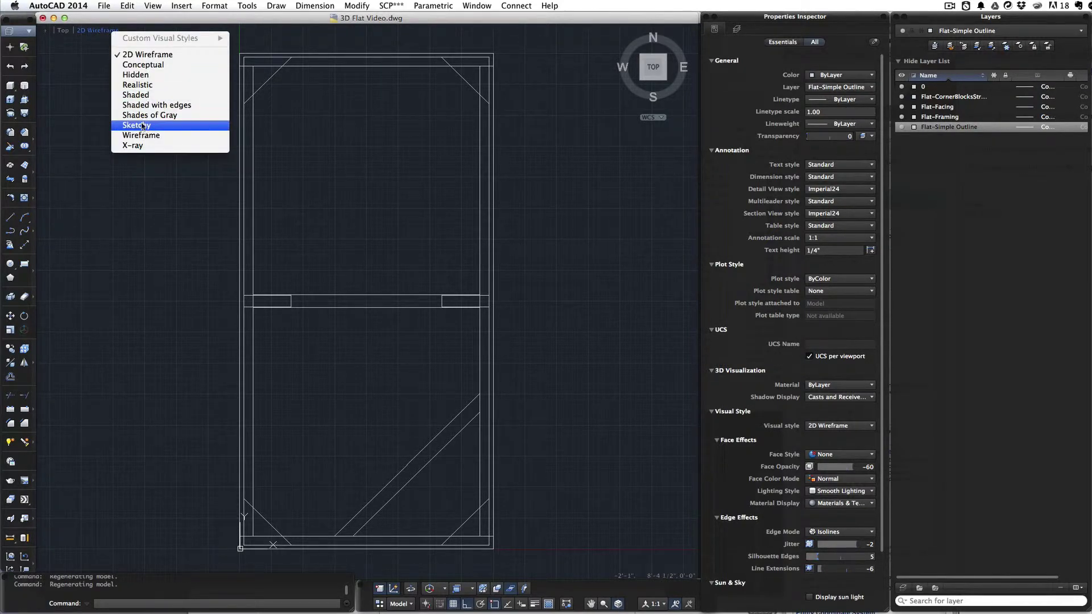
click(144, 89)
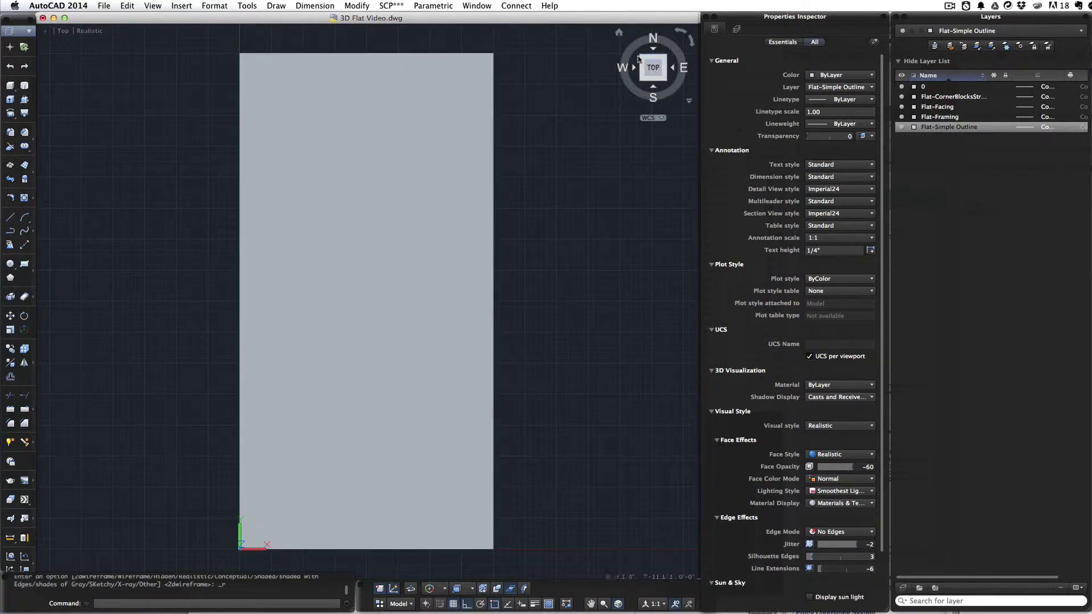
Create a new layer named Guidelines and freeze it.
click(434, 183)
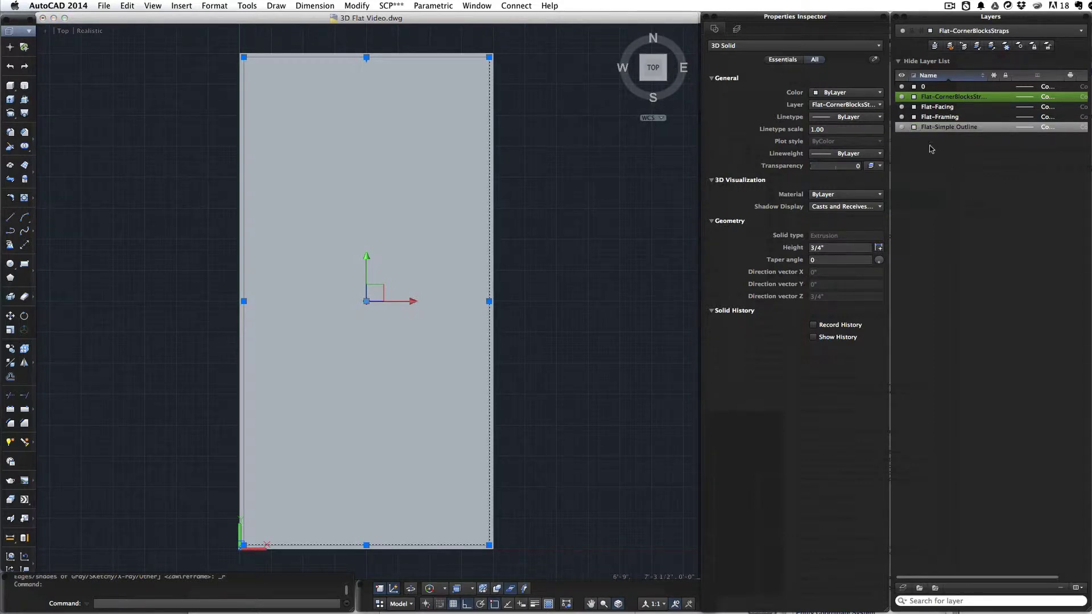
click(903, 588)
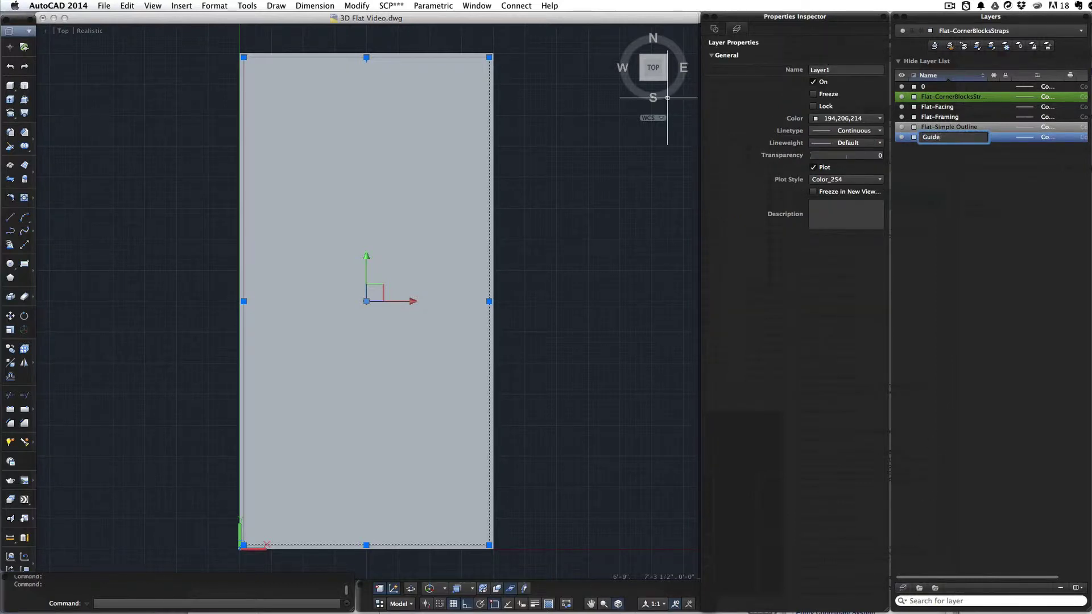
key(Return)
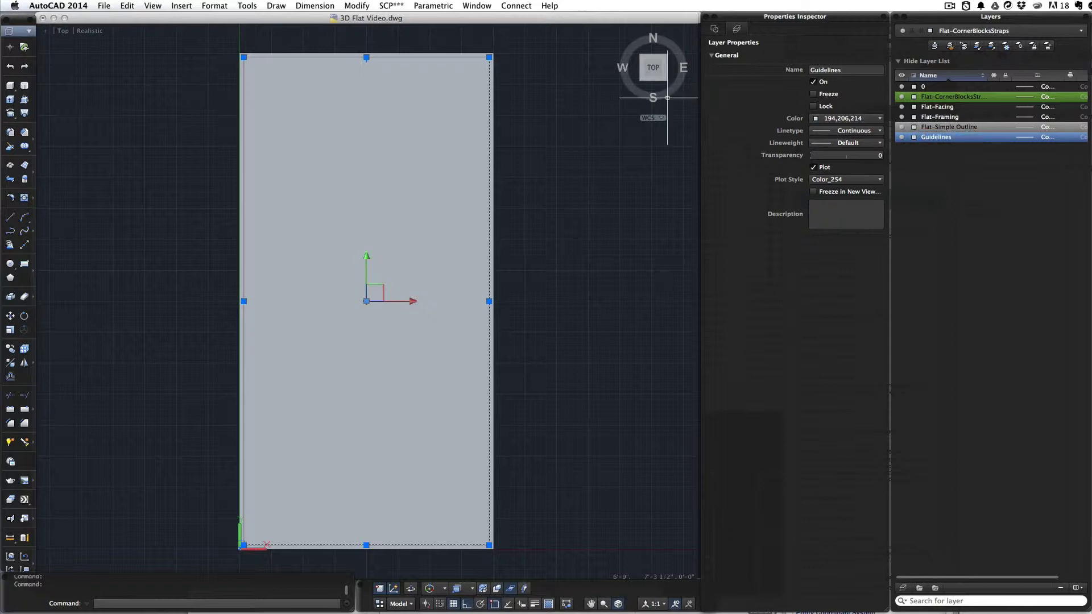
click(994, 138)
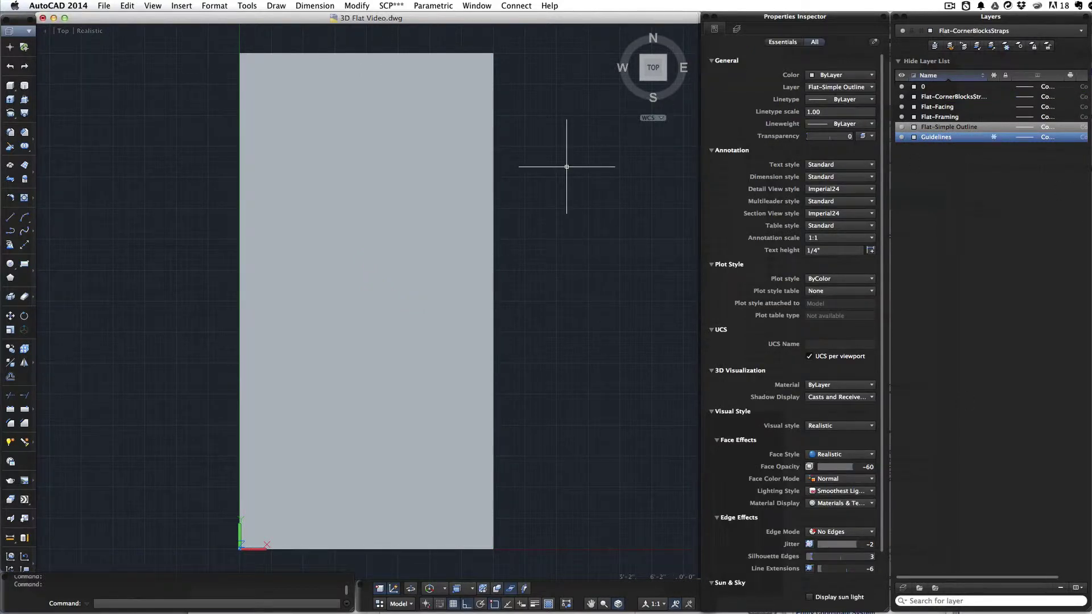
key(Escape)
Put the full-size rectangle solid on the Guidelines layer.
click(446, 154)
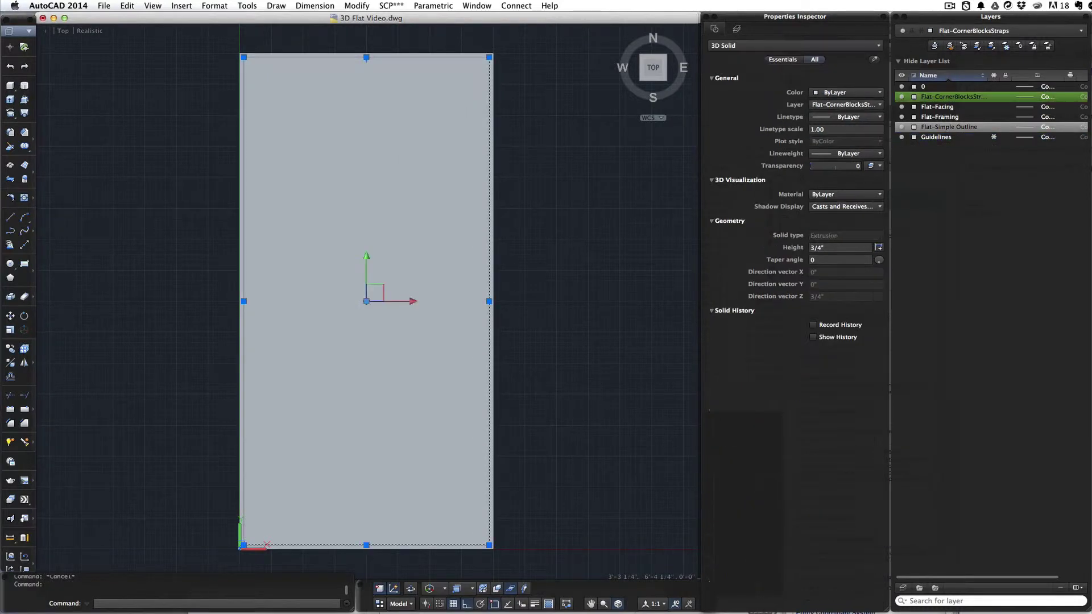
click(858, 104)
click(850, 168)
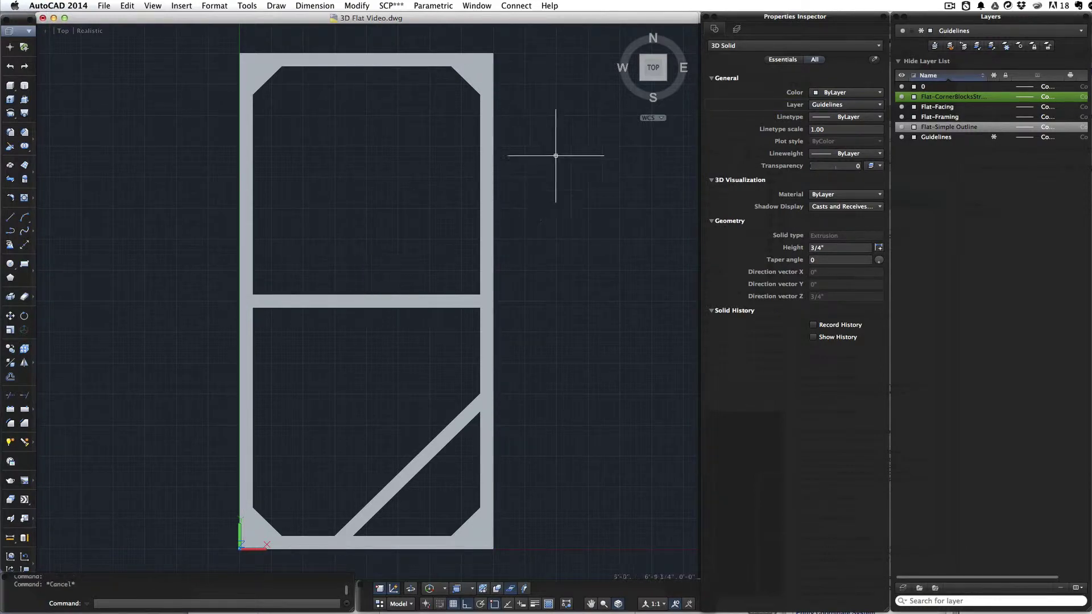
Inspect the frame from NW, Left, Bottom, Home and Top views, ending edge-on from the Left.
key(Escape)
click(641, 60)
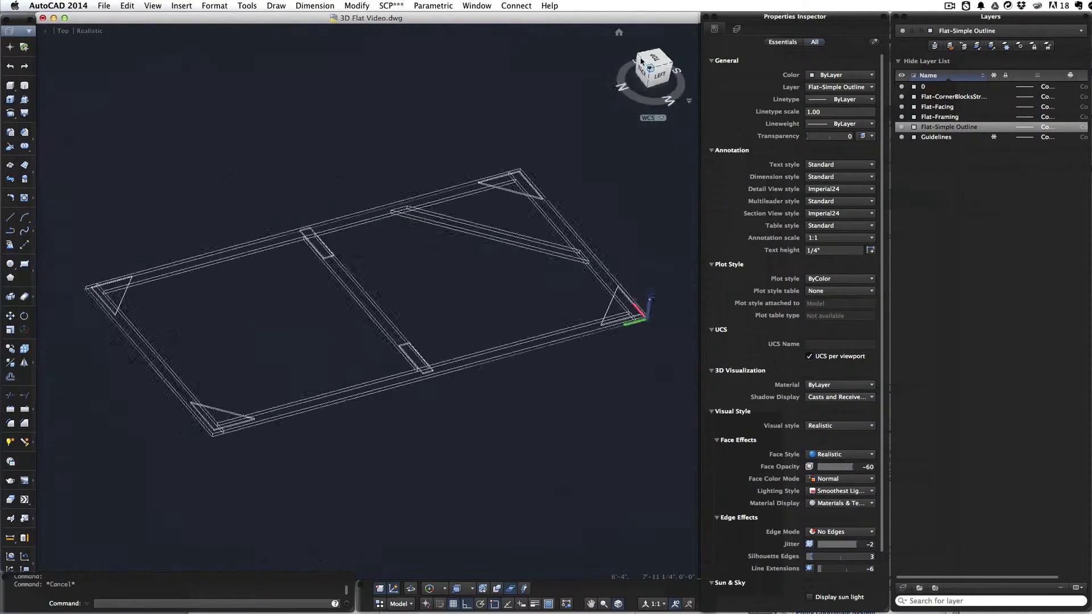
click(661, 74)
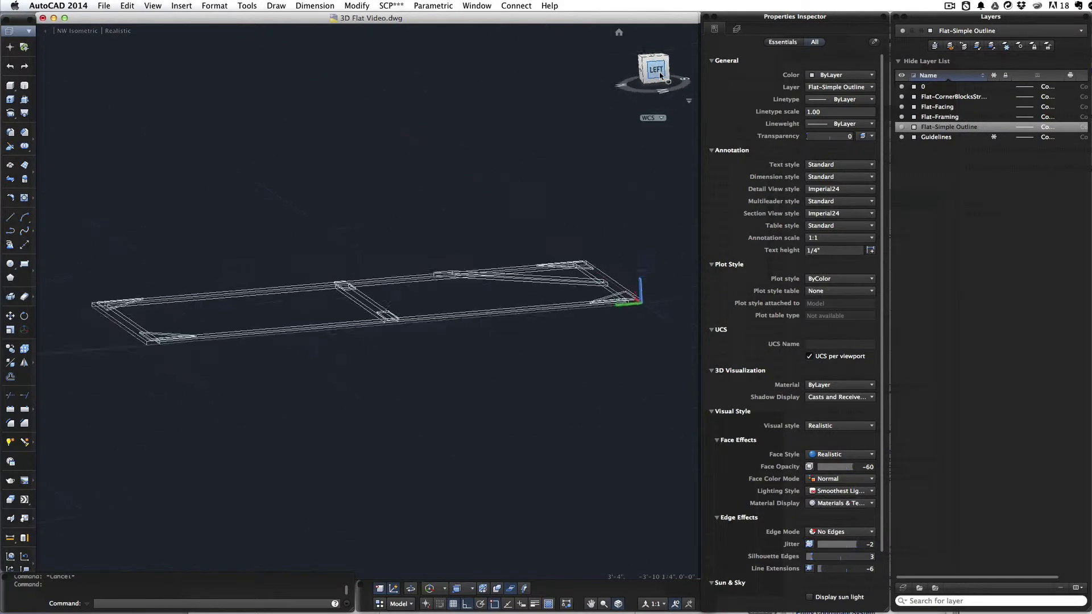
click(647, 81)
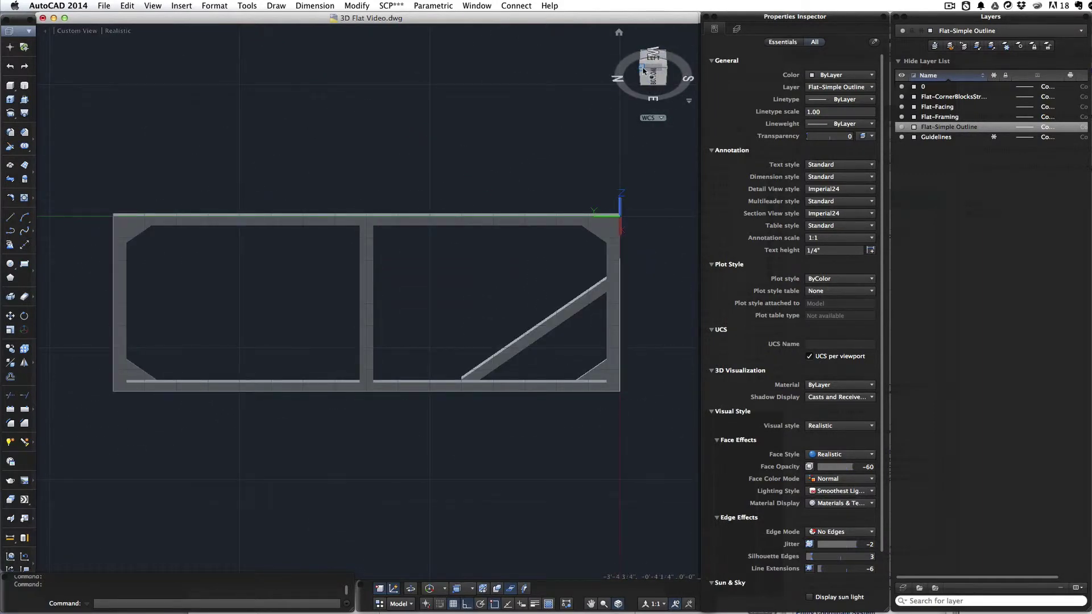
click(643, 69)
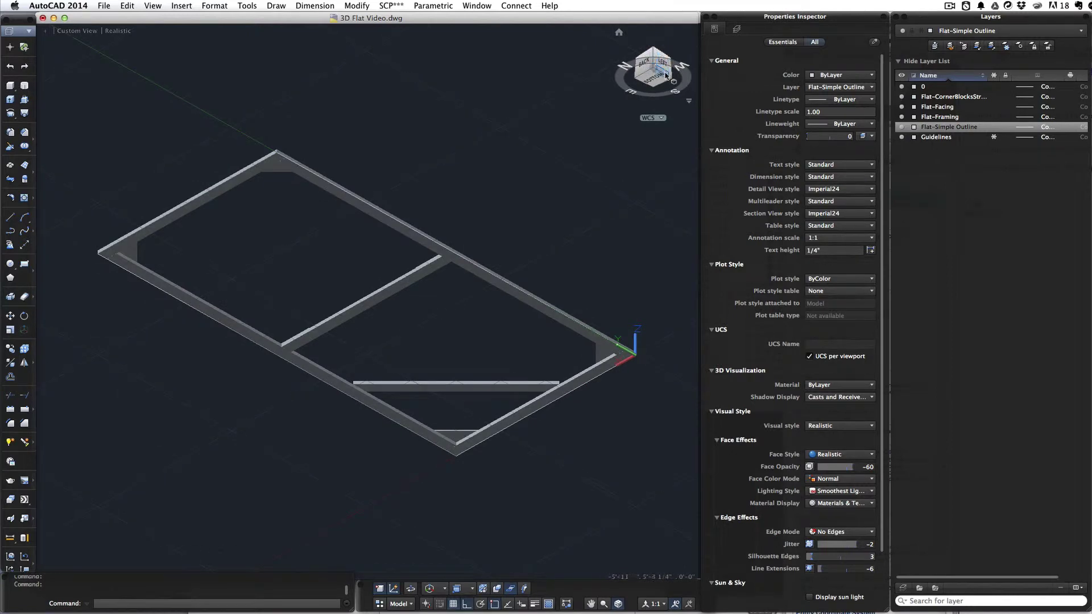
click(620, 34)
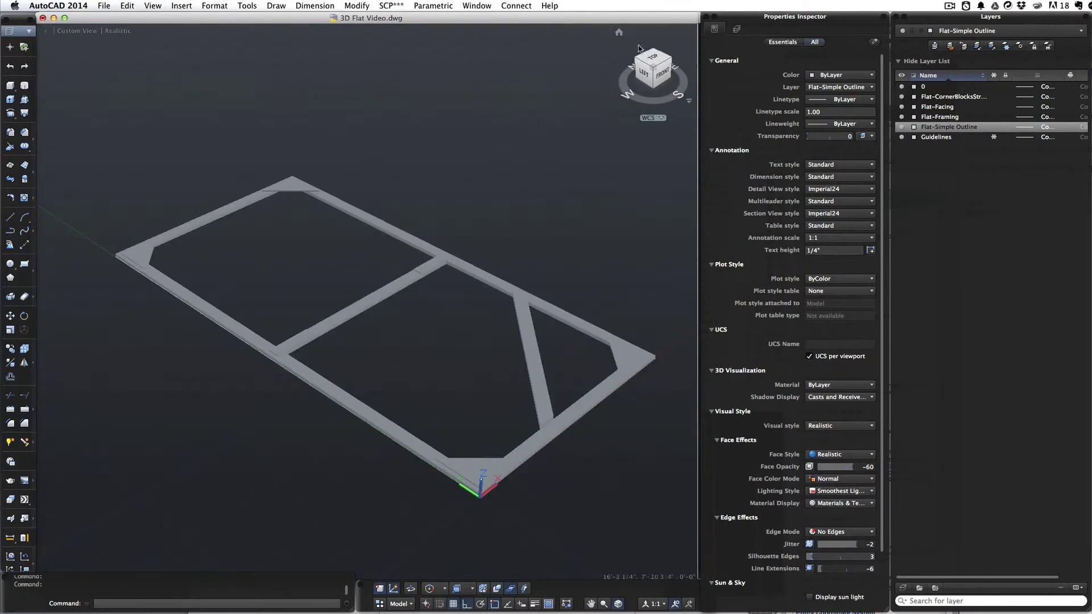
click(654, 59)
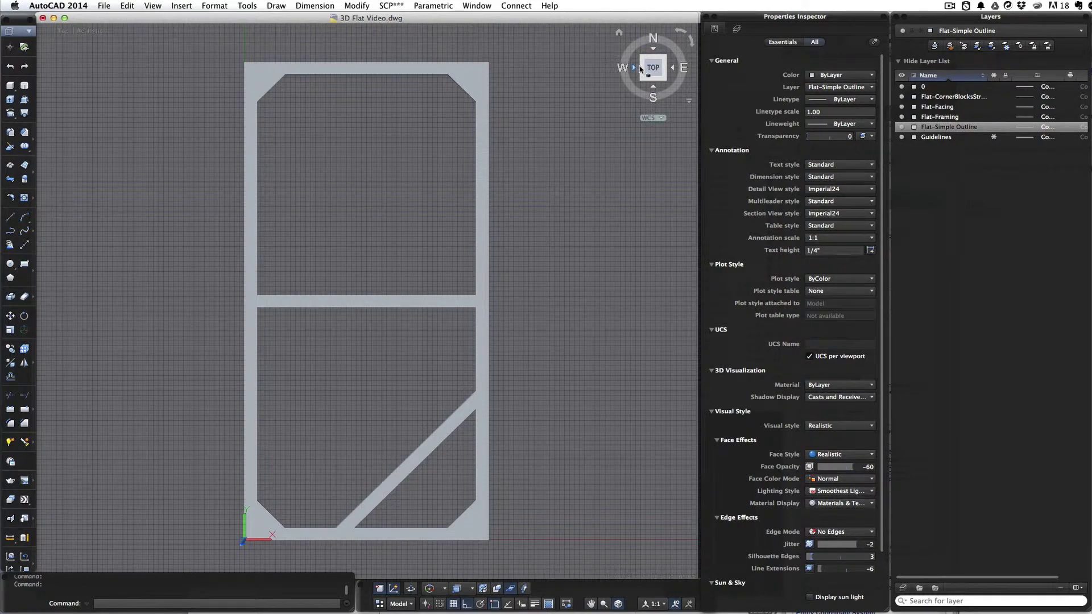
click(635, 68)
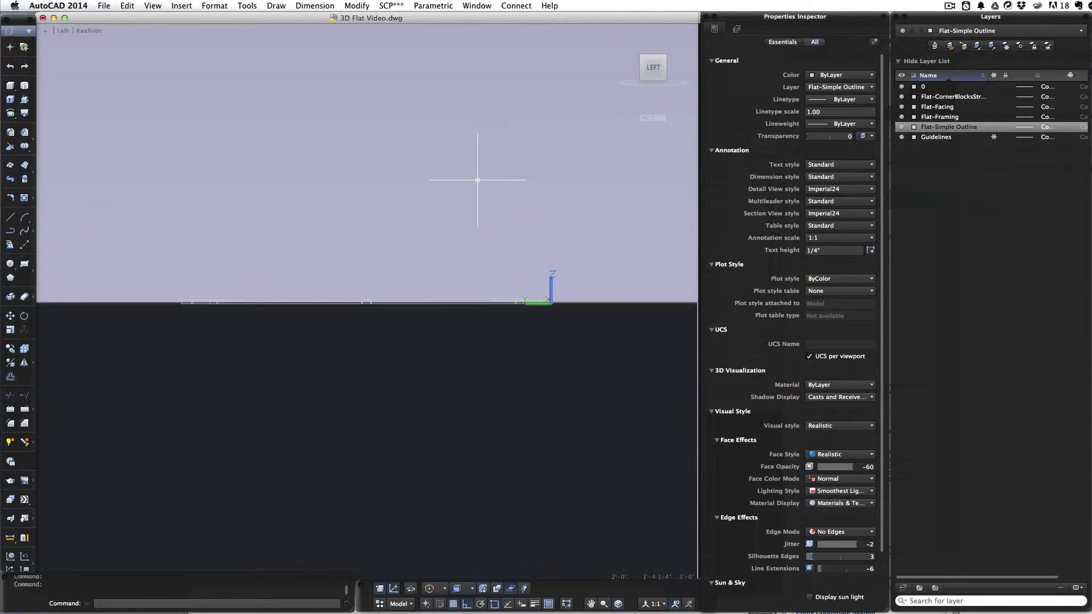
Window-select all flat parts, group them, and begin rotating the group.
drag(161, 261, 587, 342)
key(super+shift+g)
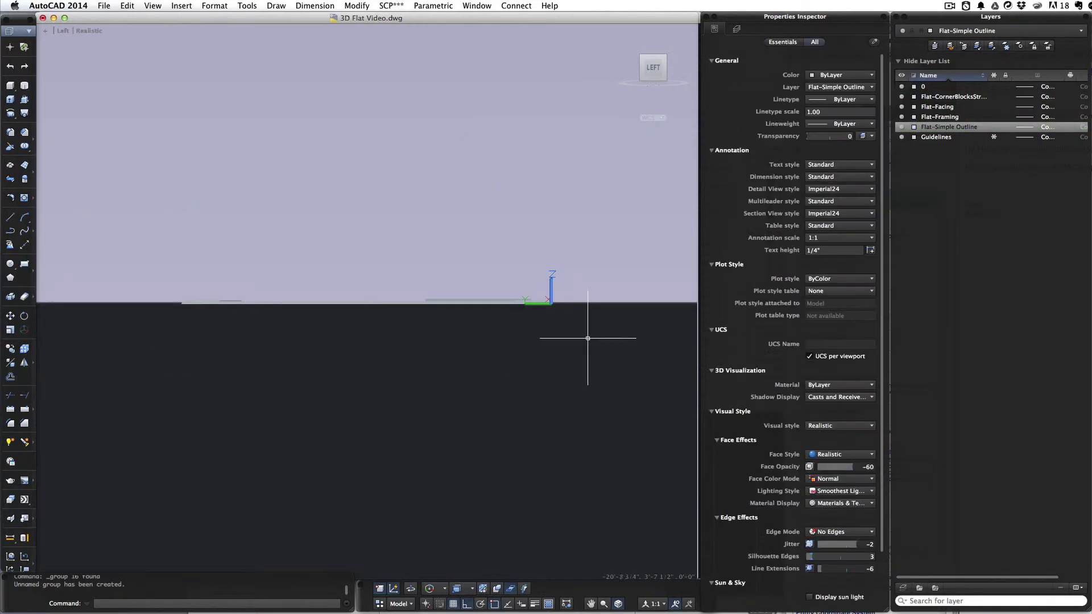
click(24, 317)
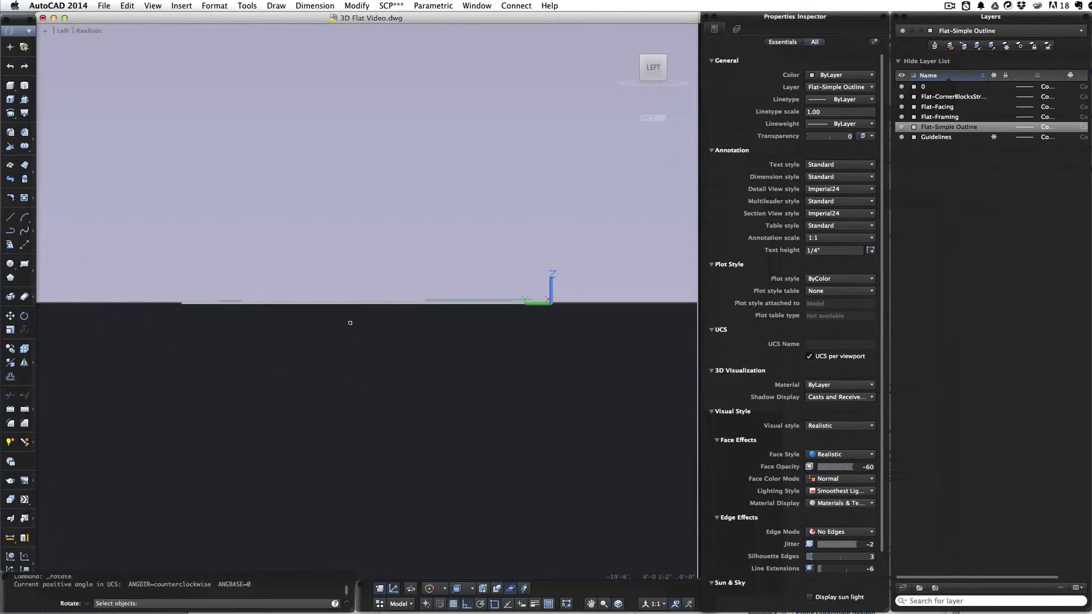
click(537, 301)
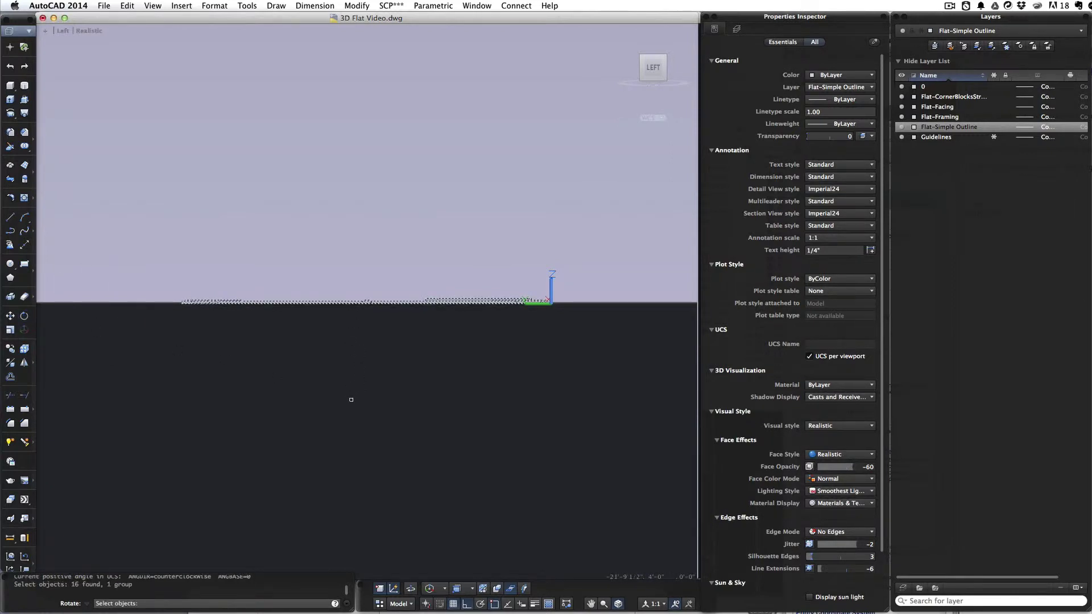
key(Return)
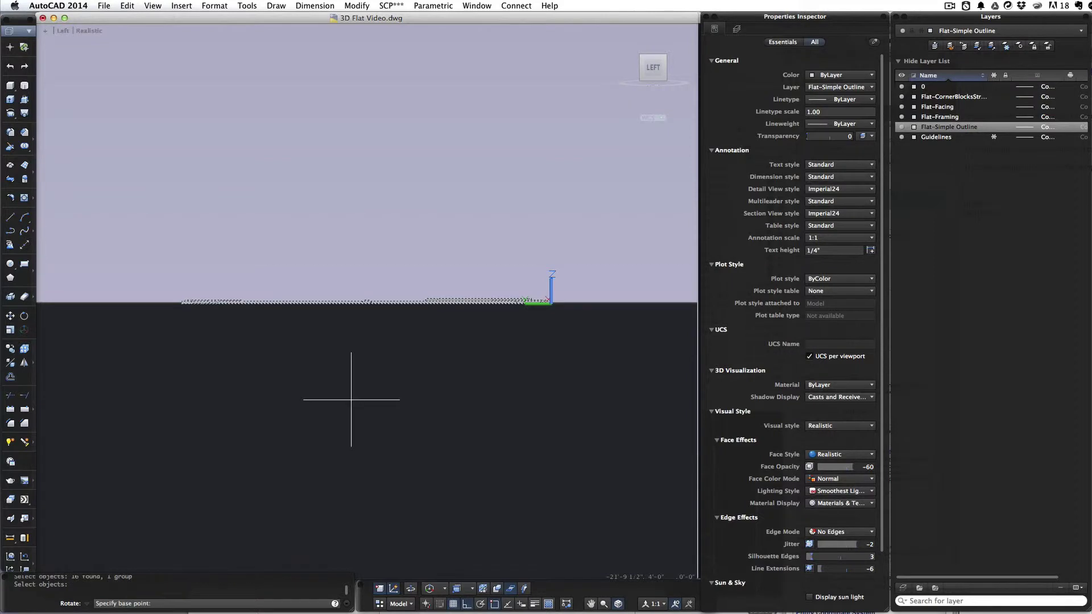
Abandon the rotation in NW isometric view and reselect the whole frame group.
click(550, 303)
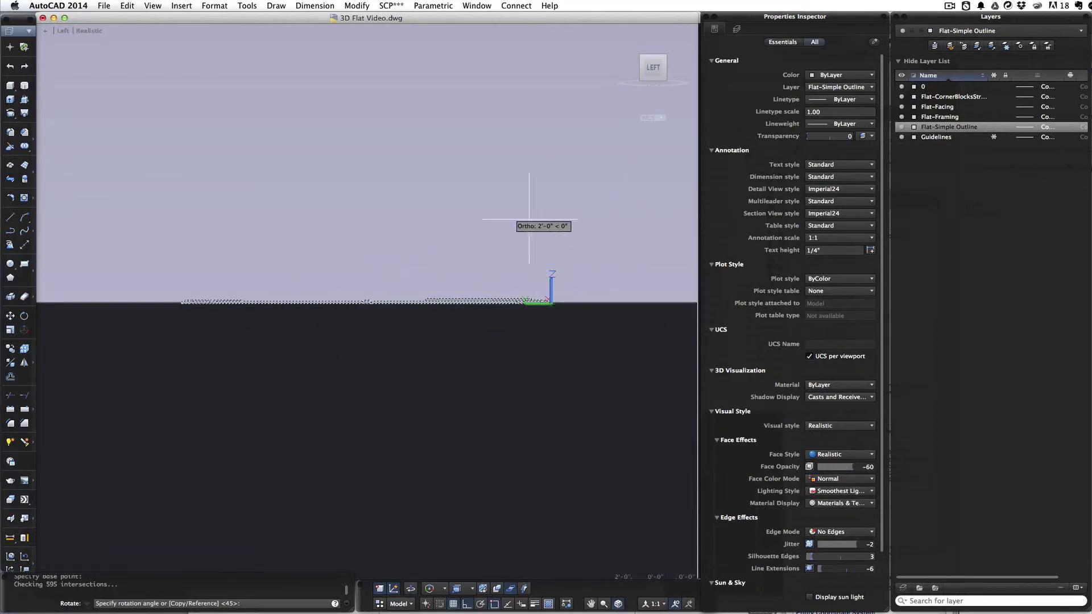
click(642, 59)
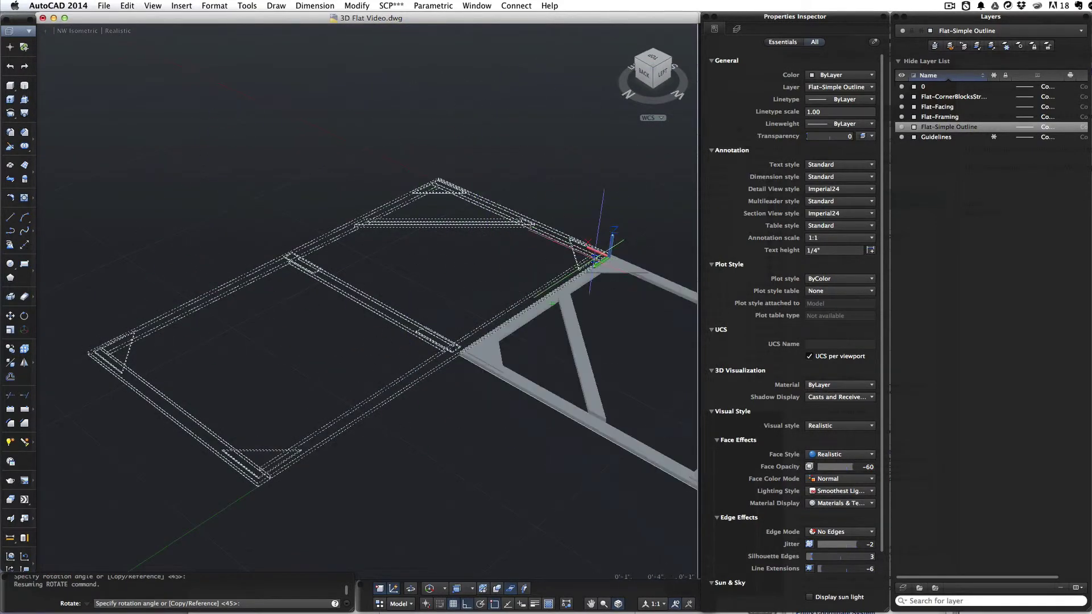
key(Escape)
click(410, 379)
click(413, 373)
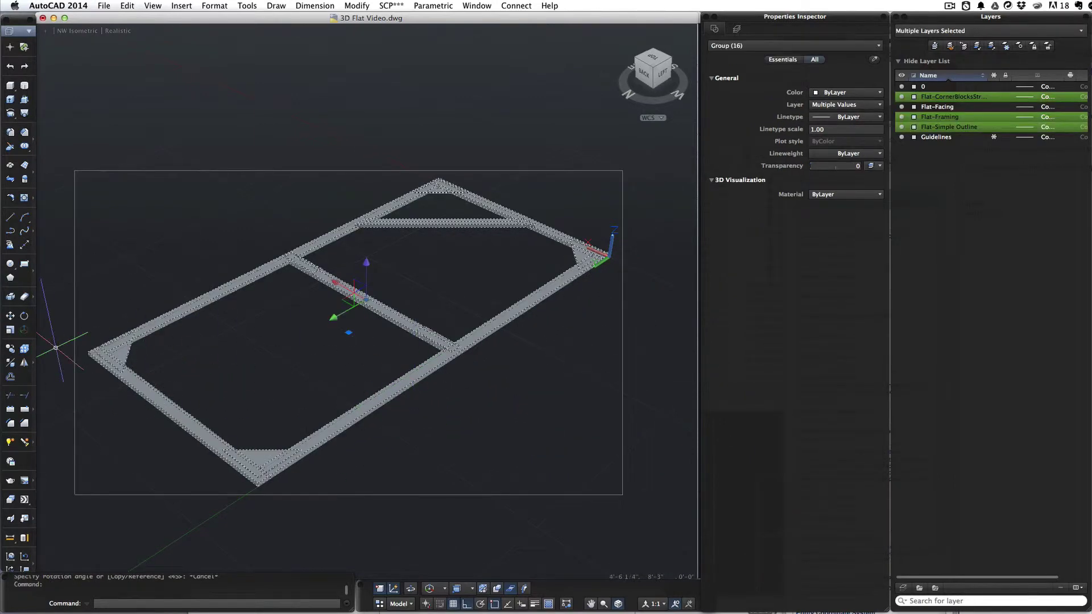
3D Rotate the grouped frame 90° about the X axis at the middle rail so it stands upright.
click(353, 7)
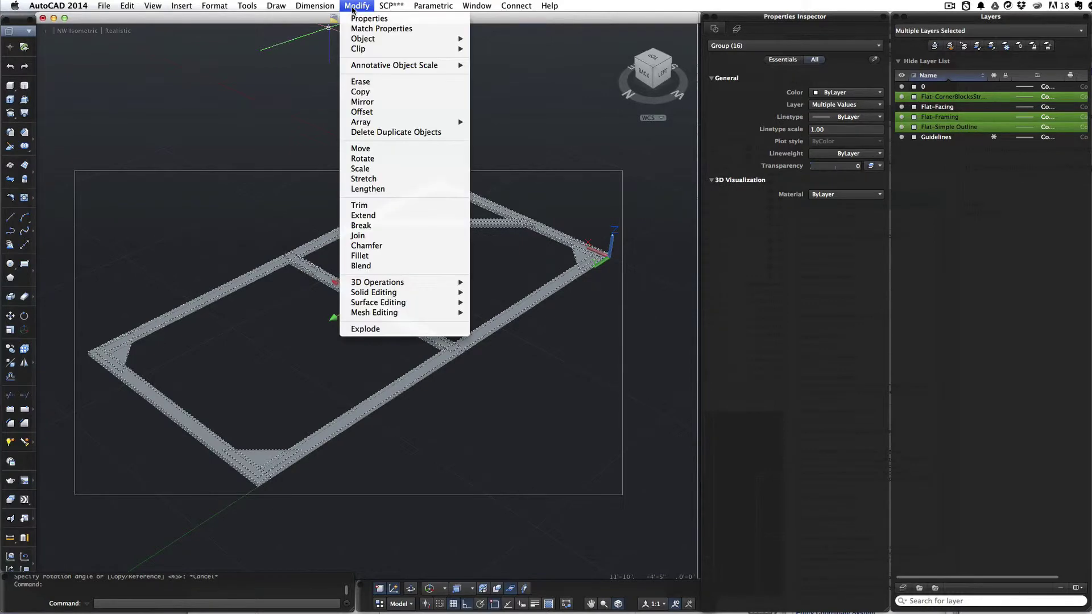
mouse_move(439, 281)
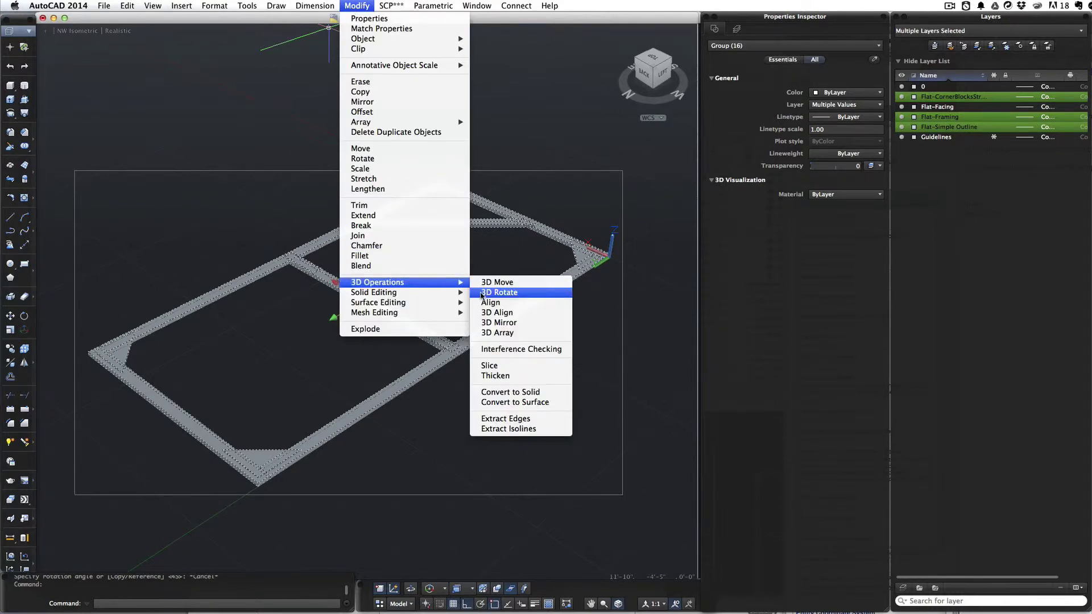
click(499, 293)
click(365, 298)
scroll(367, 299, up, 3)
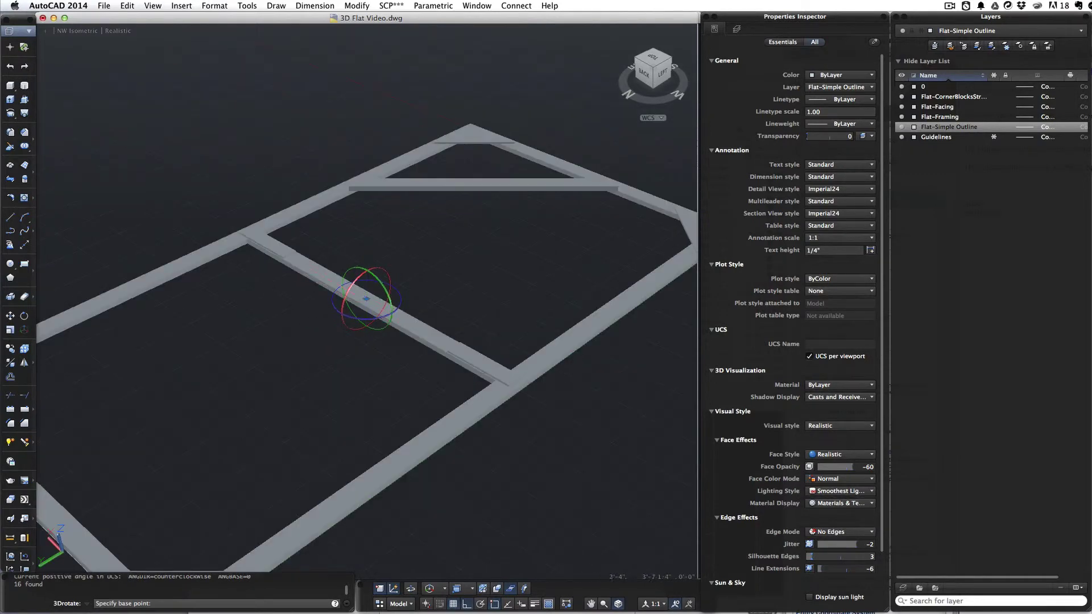
scroll(367, 299, down, 3)
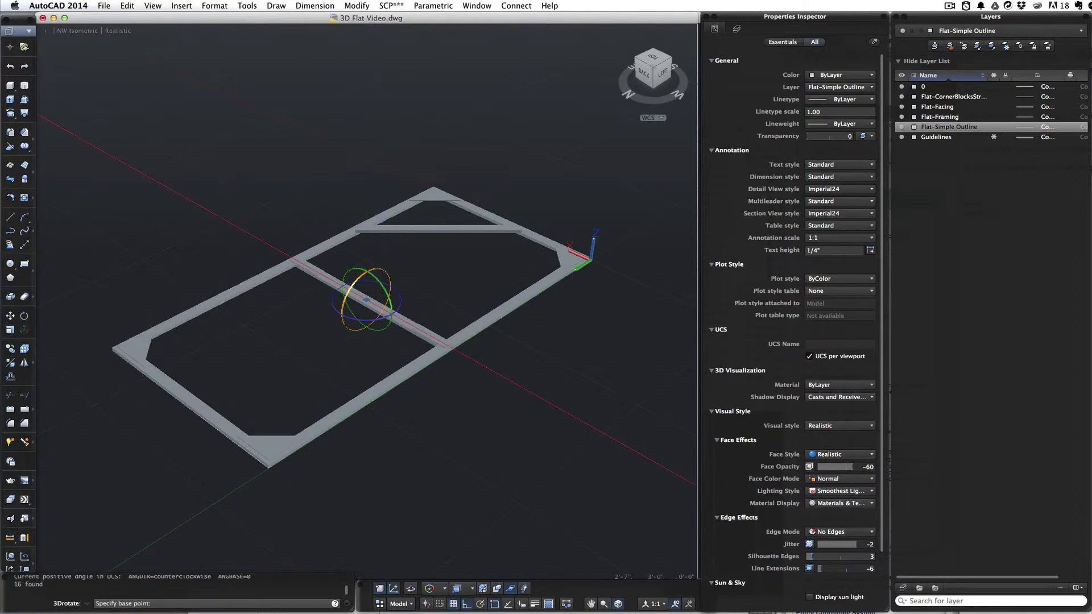
click(380, 269)
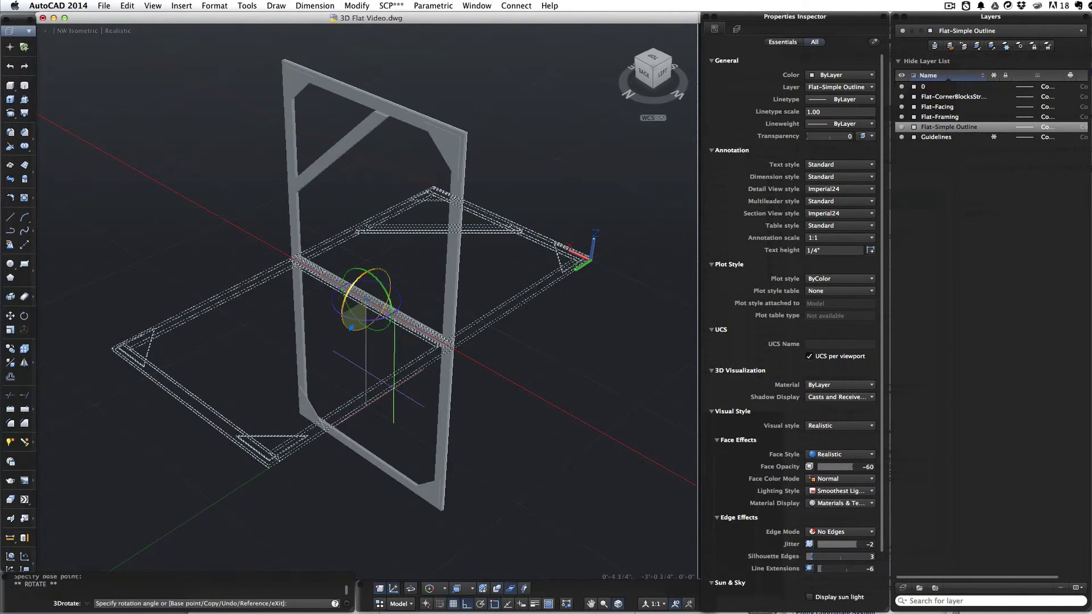
click(400, 278)
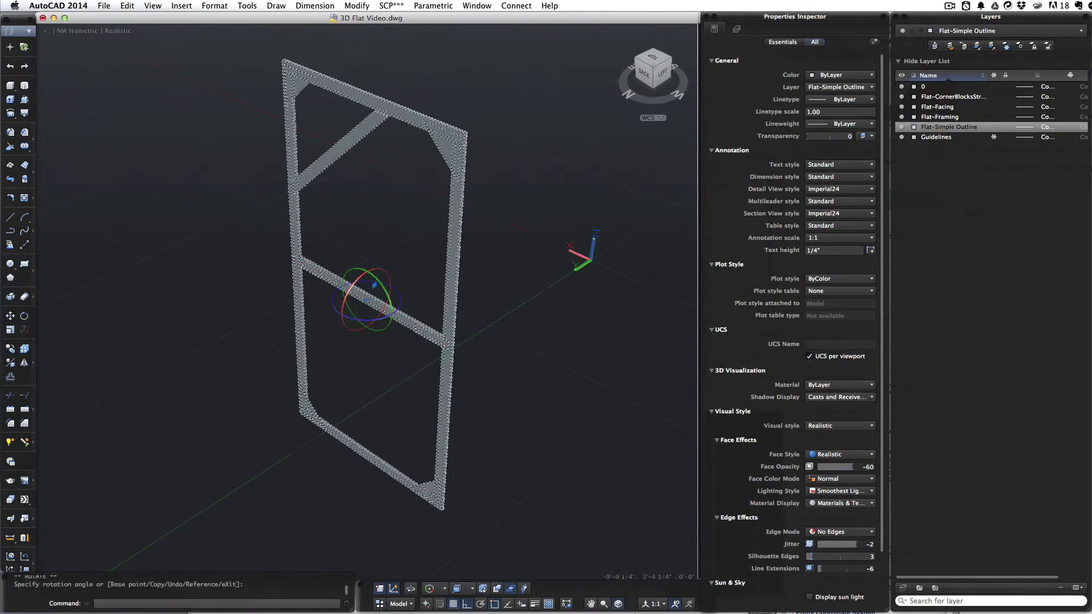
click(662, 75)
click(674, 69)
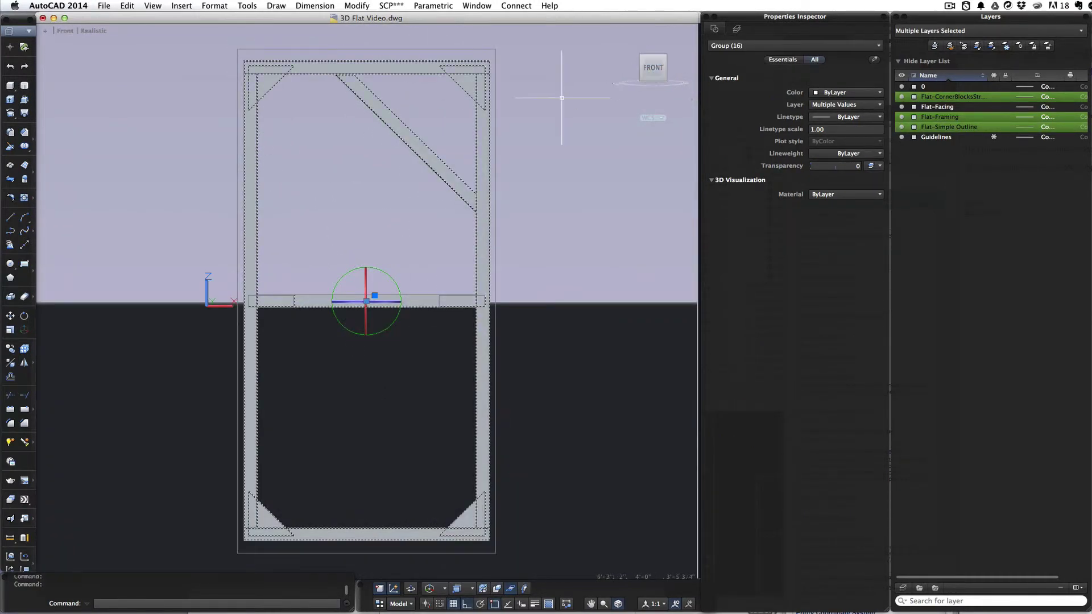
Check the upright flat in isometric and Left views, then set the visual style to 2D Wireframe.
key(Escape)
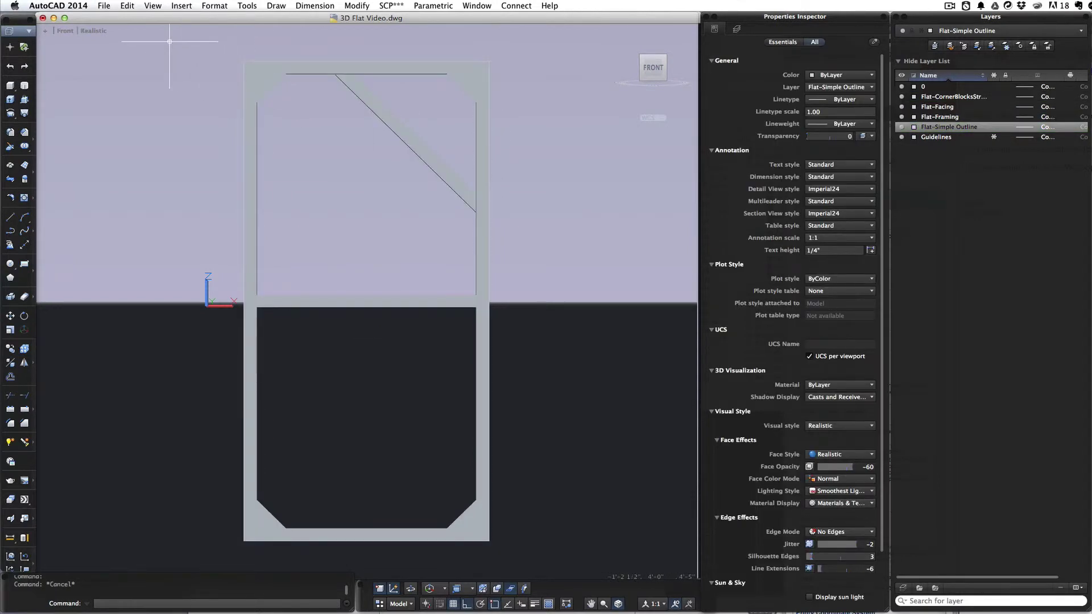
scroll(569, 183, down, 3)
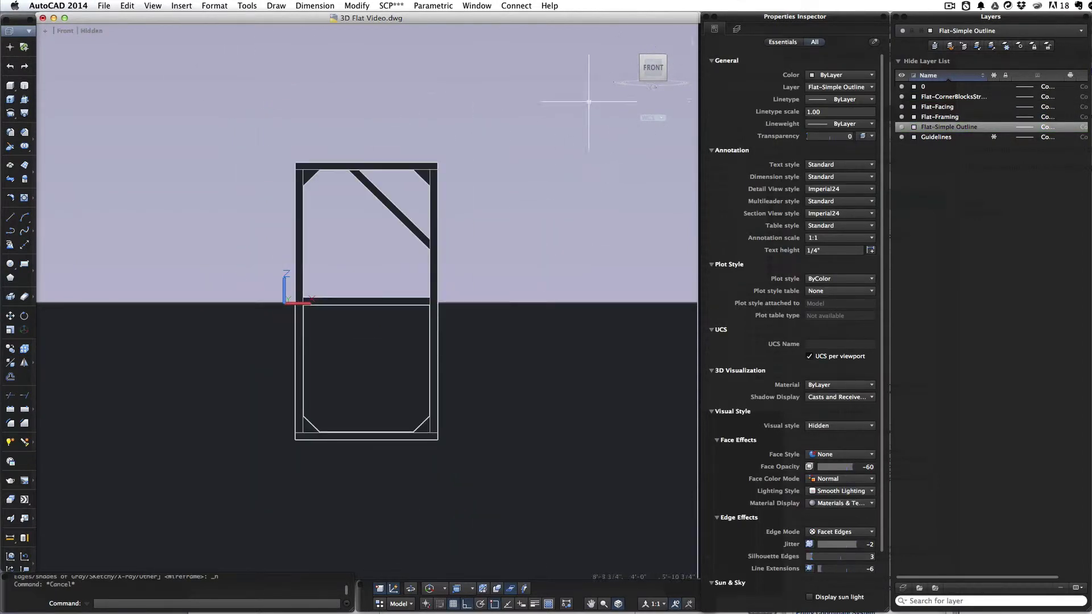
click(641, 57)
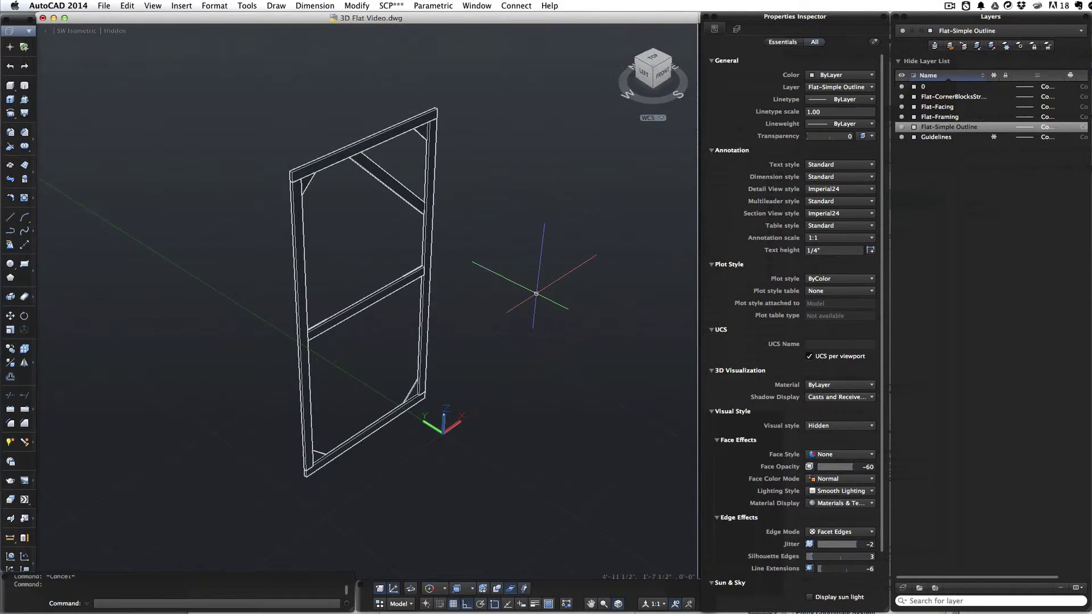
click(644, 73)
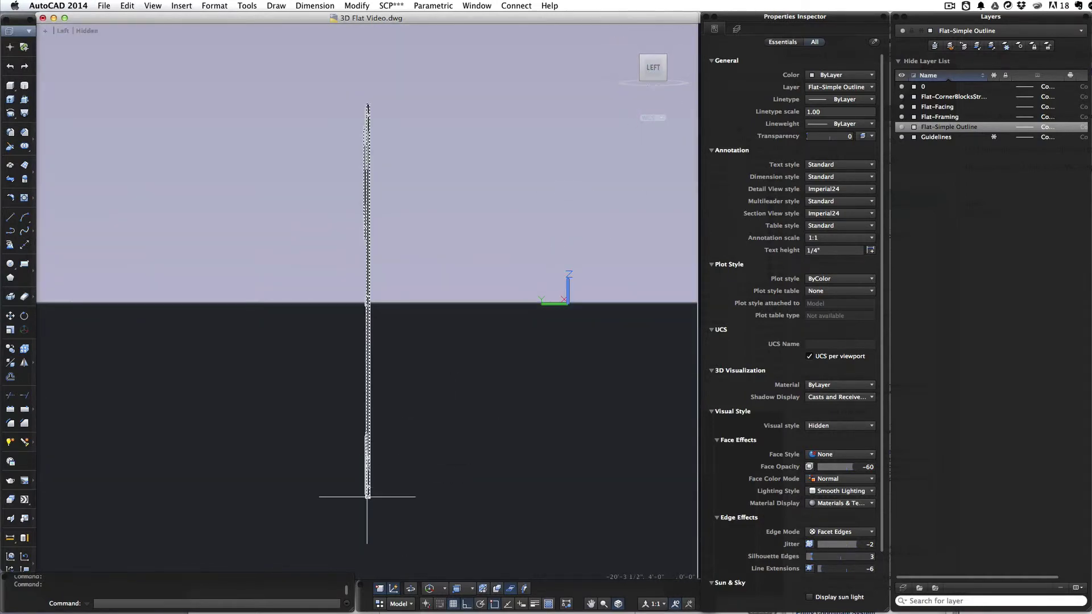
click(97, 32)
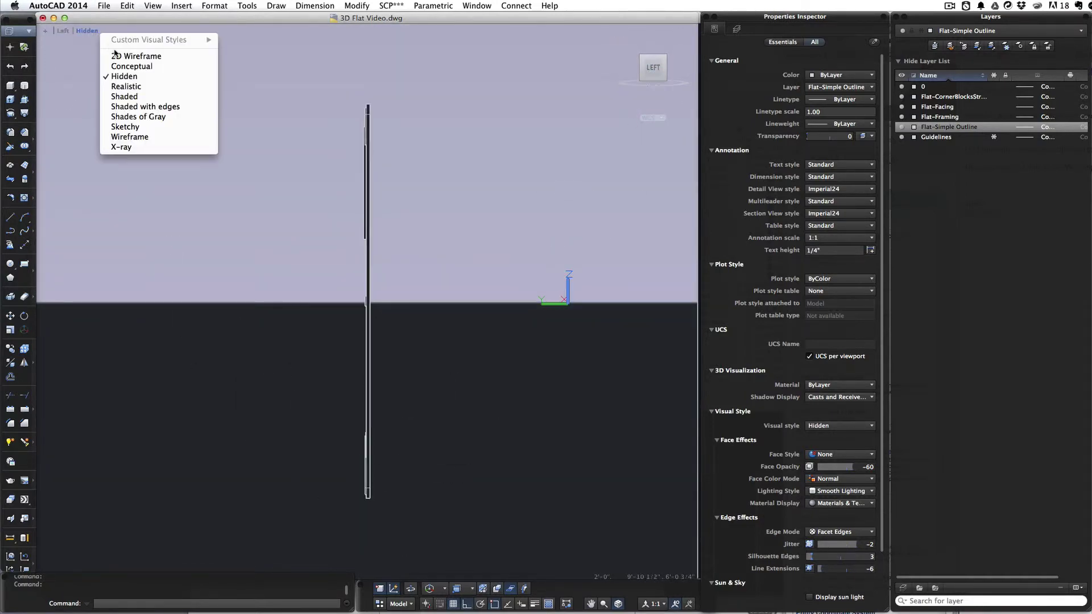
click(117, 55)
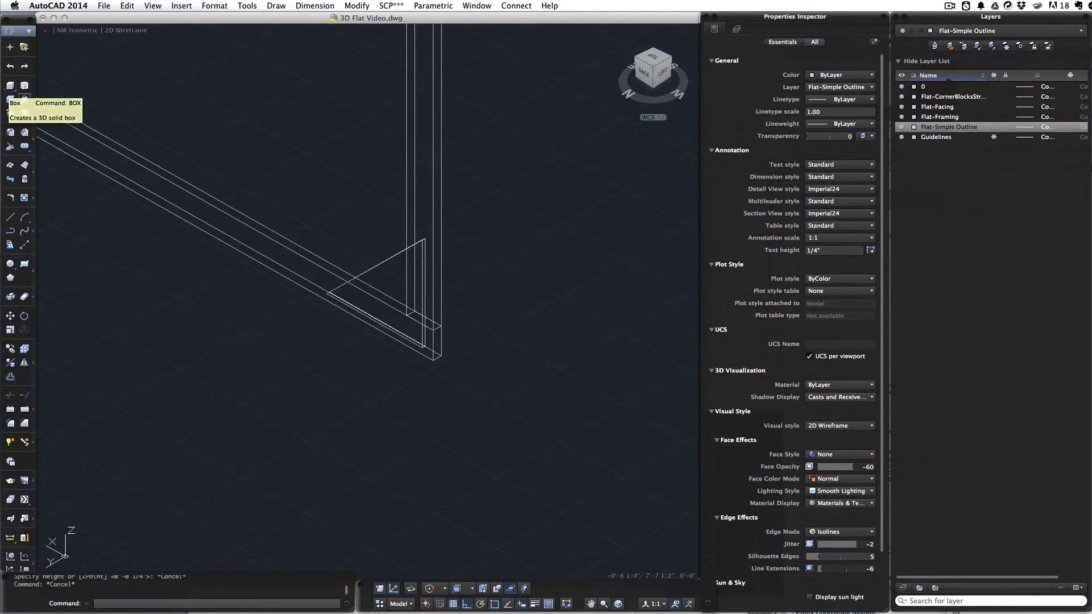
Draw a 3/4" × 2' box from the frame's bottom corner, 2 1/2" high, as the jack's foot.
click(10, 99)
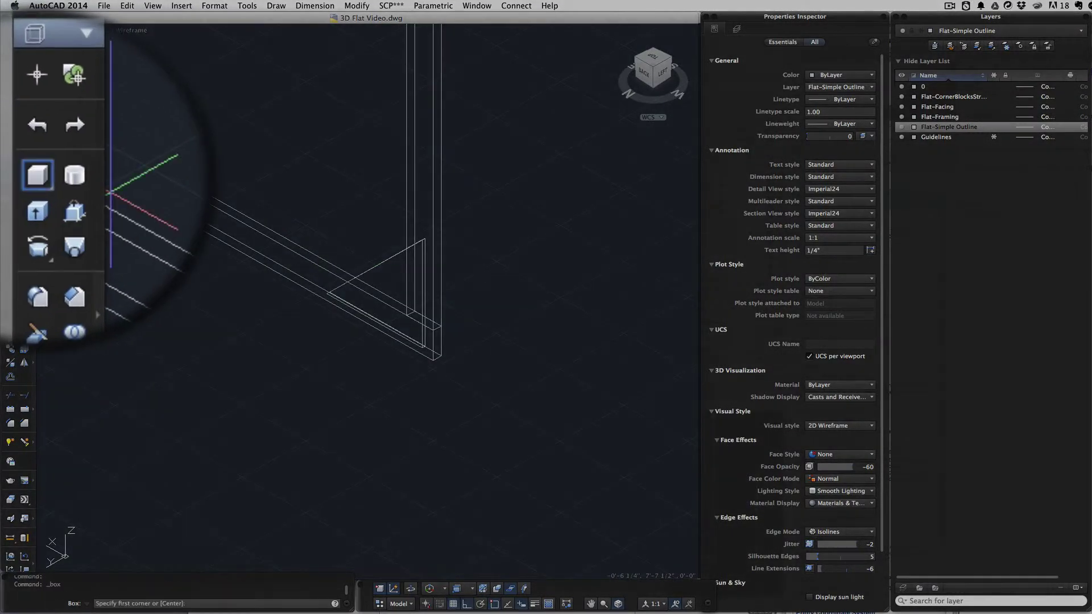
click(431, 358)
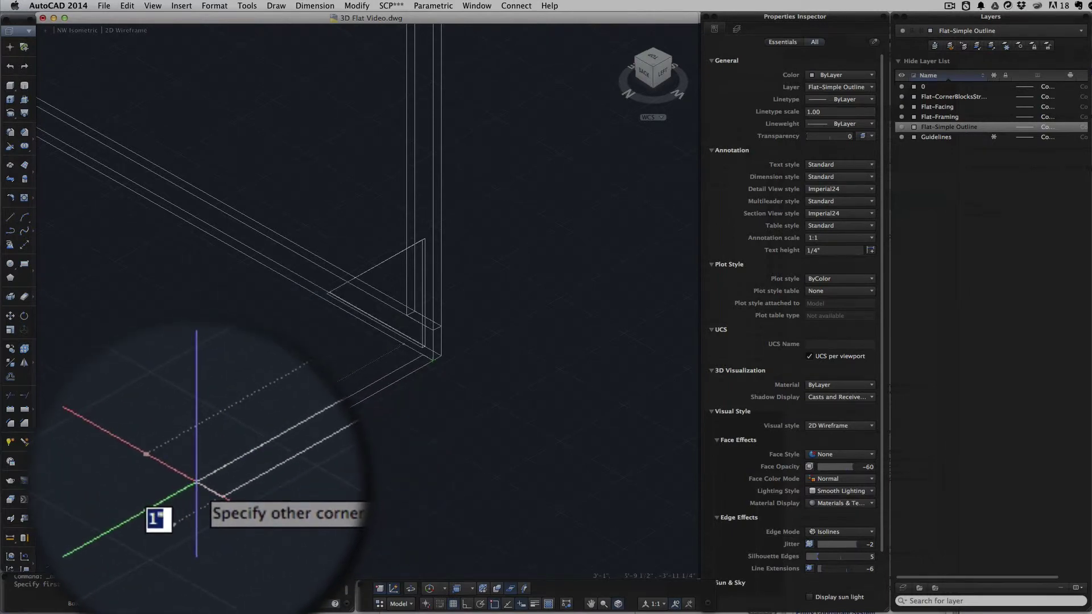
key(Tab)
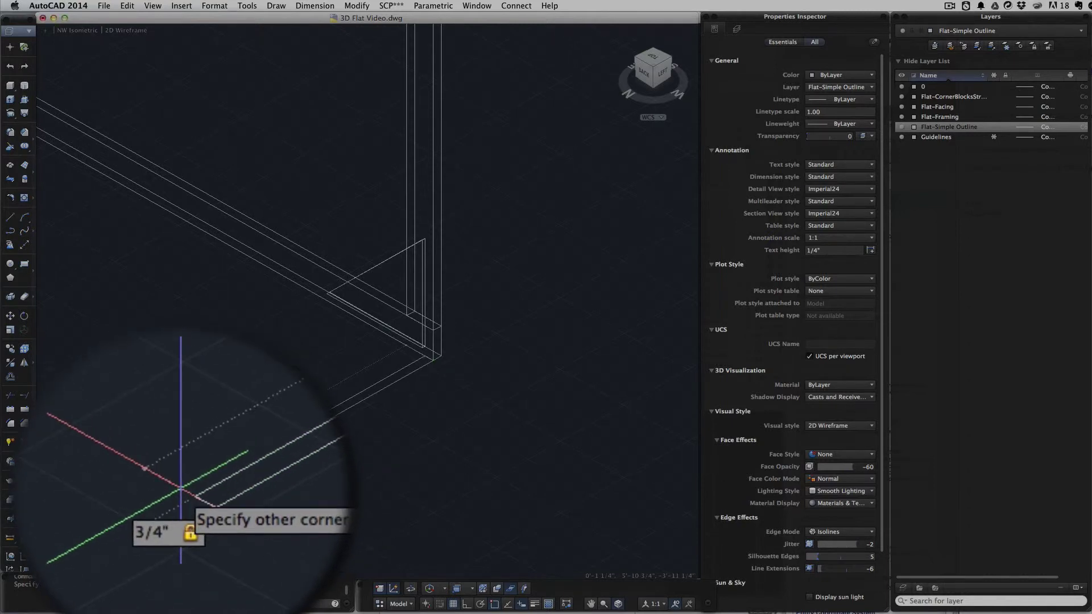
key(Tab)
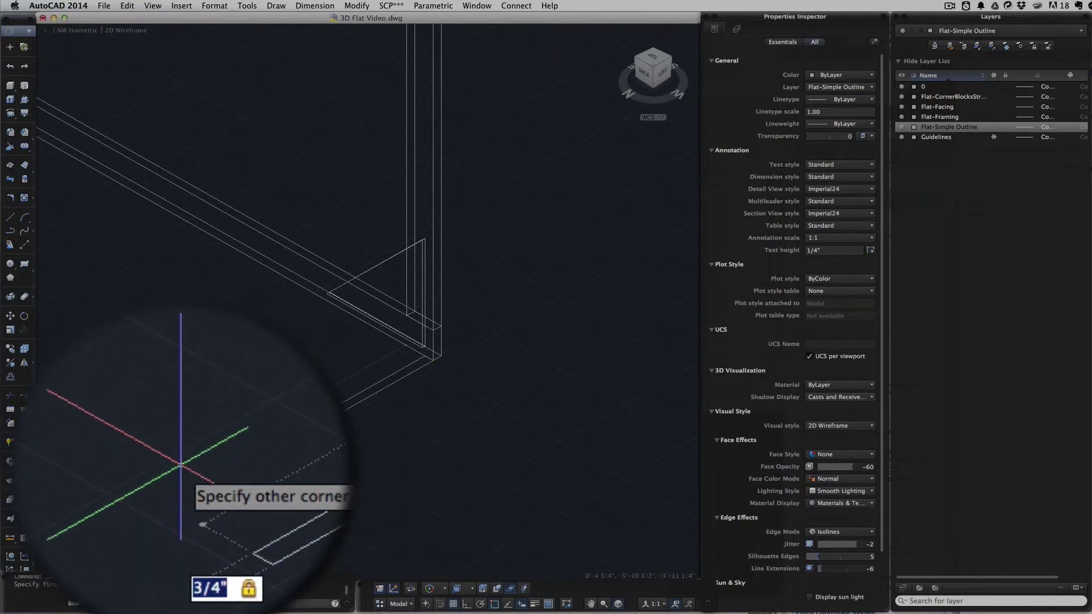
text(2')
key(Tab)
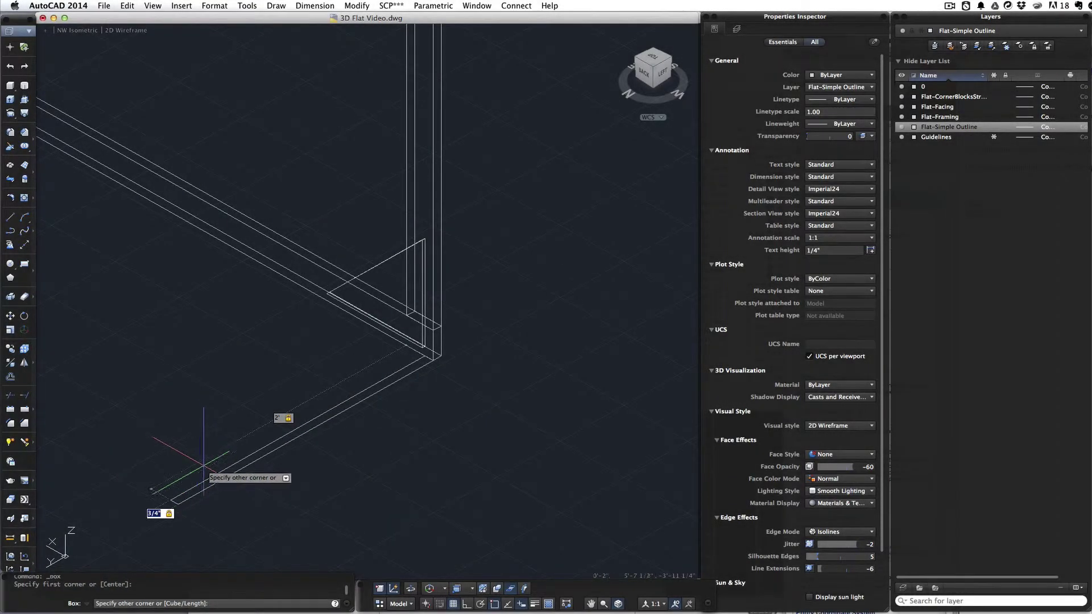
key(Return)
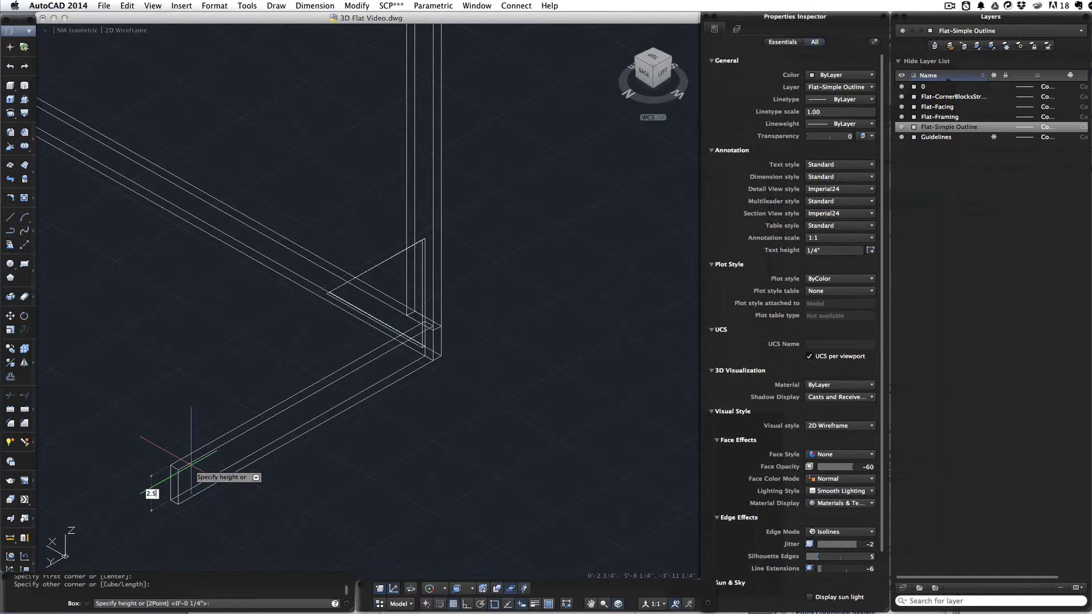
key(Return)
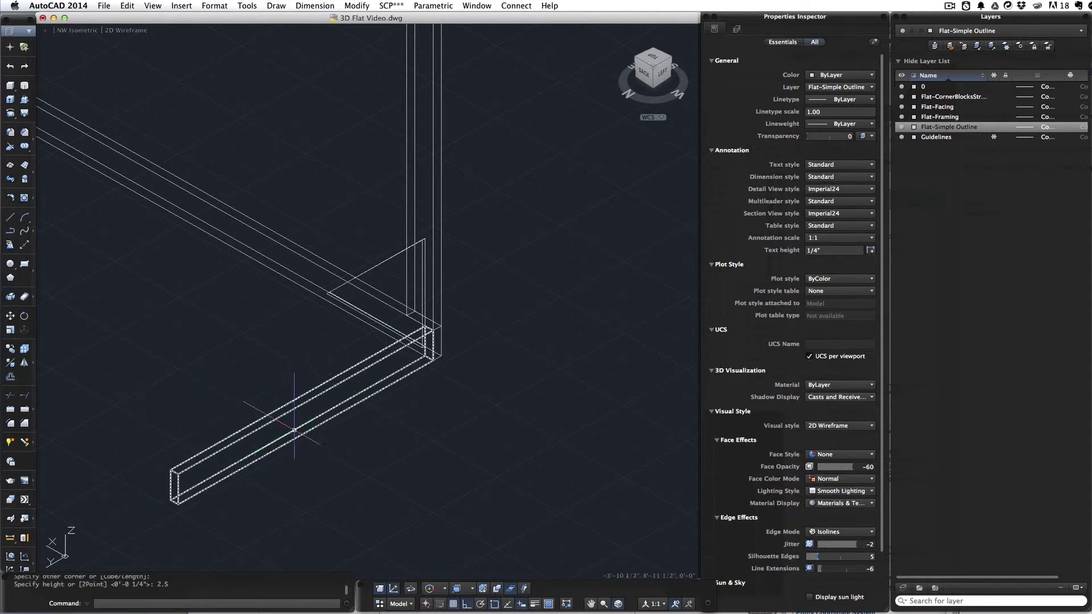
scroll(440, 353, down, 5)
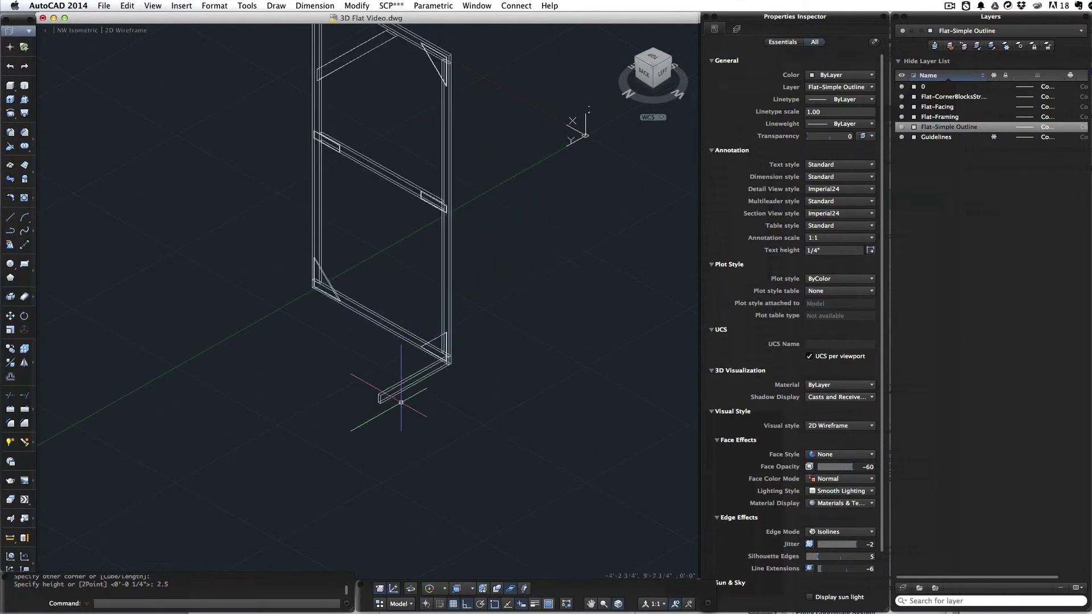
Draw a 7'-tall box starting from the end of the foot.
click(10, 84)
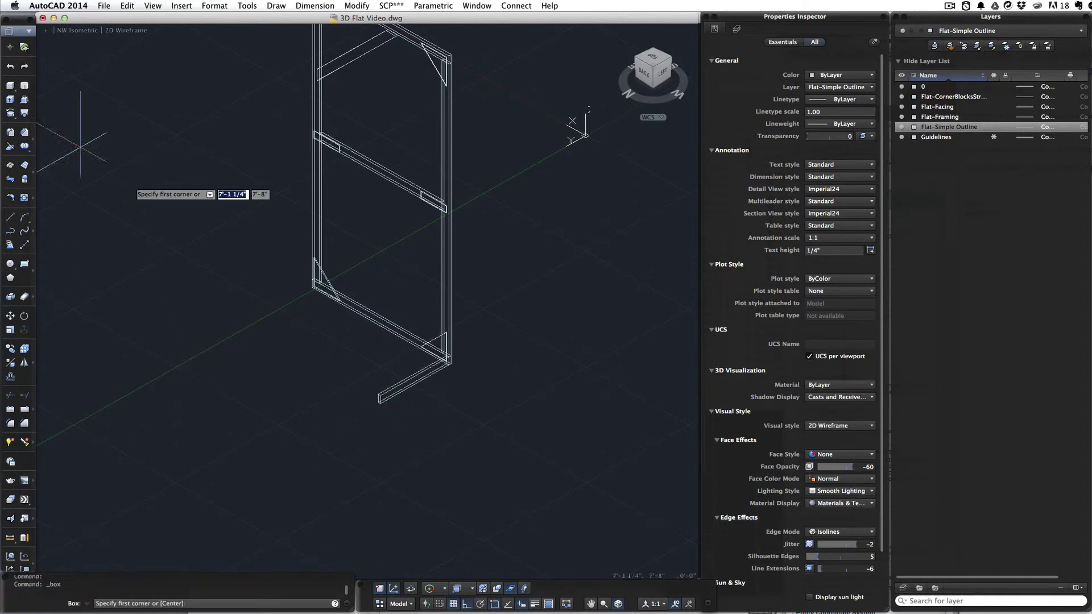
scroll(382, 403, up, 3)
click(378, 408)
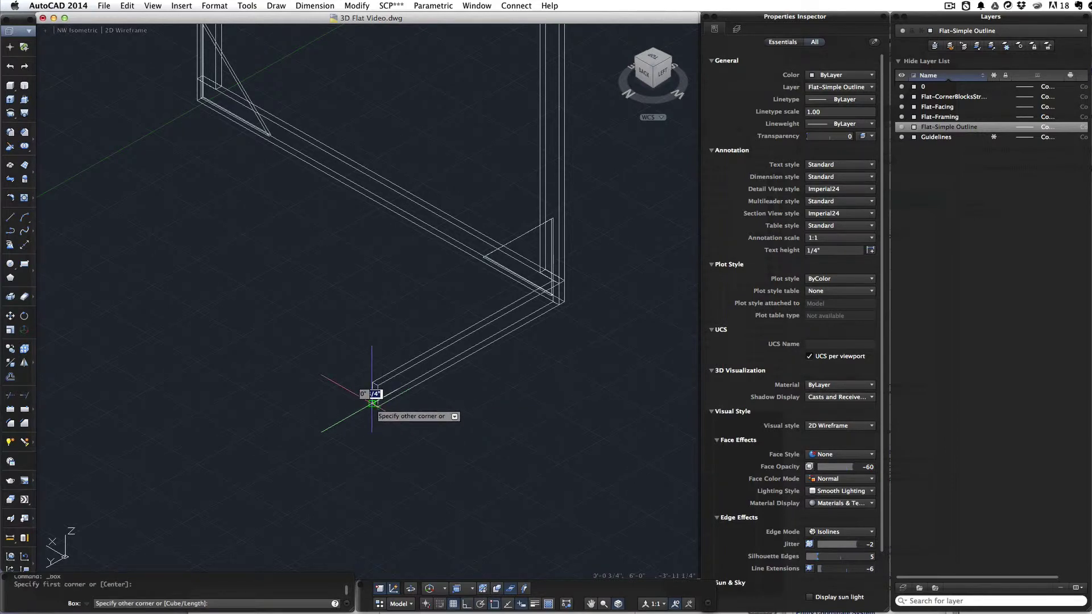
click(372, 403)
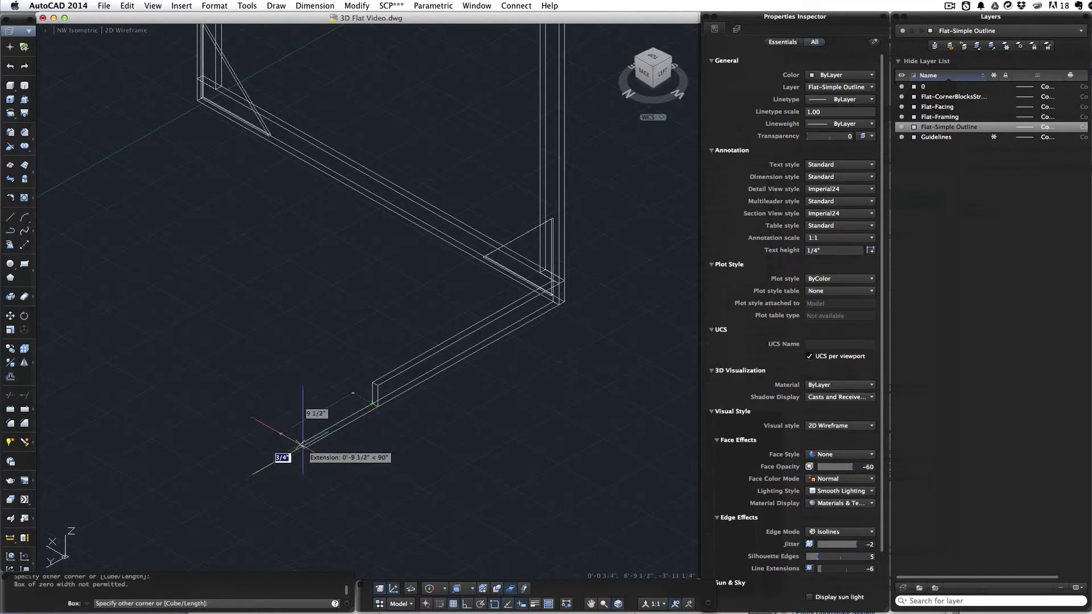
click(329, 427)
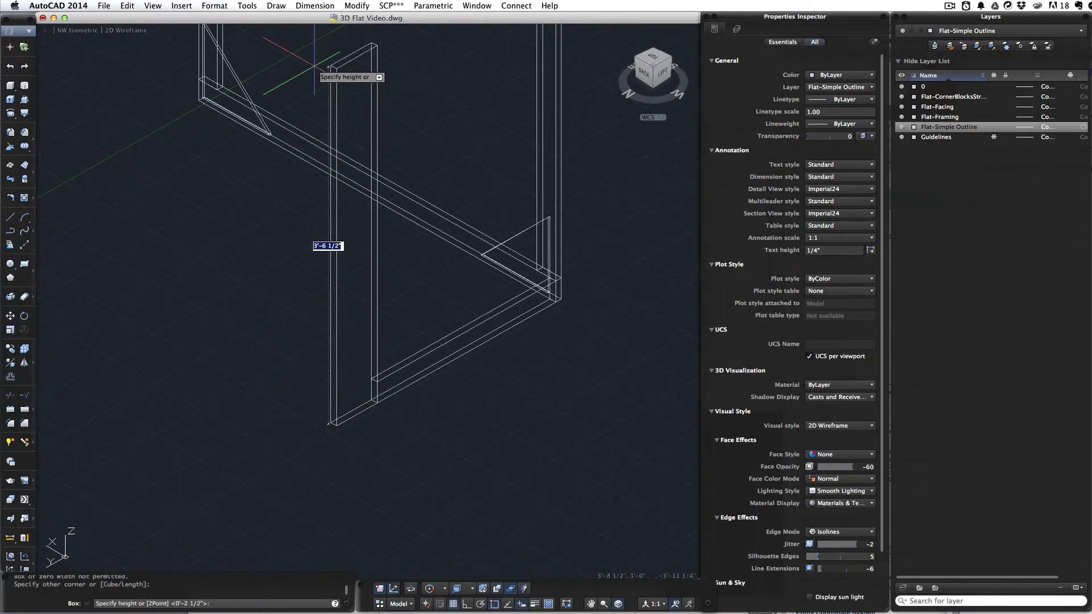
text(7')
key(Return)
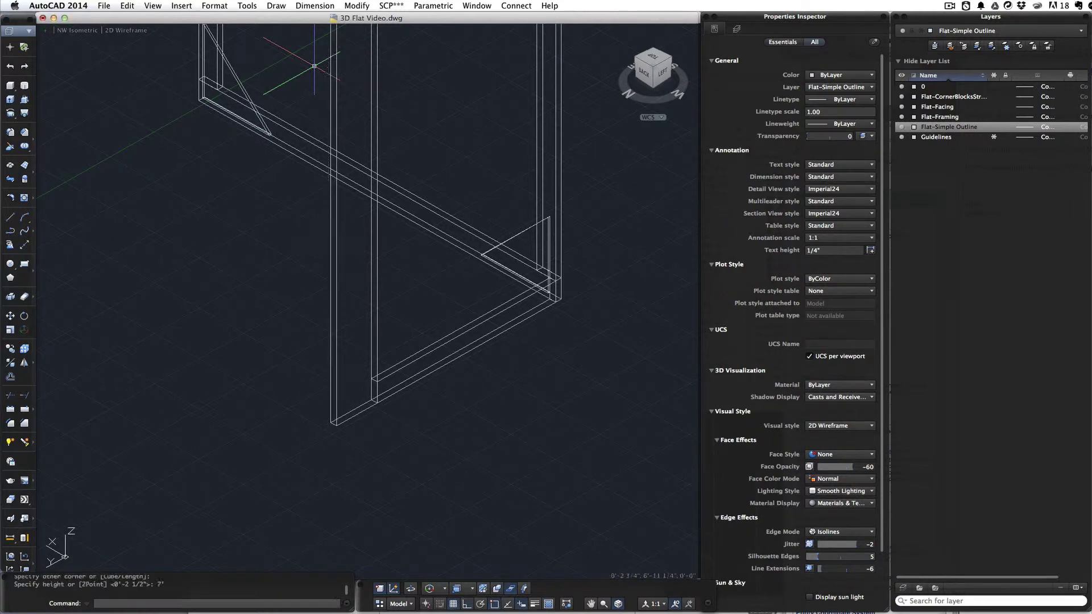
Change the new vertical box's width to 2.5 in the Properties Inspector.
click(334, 105)
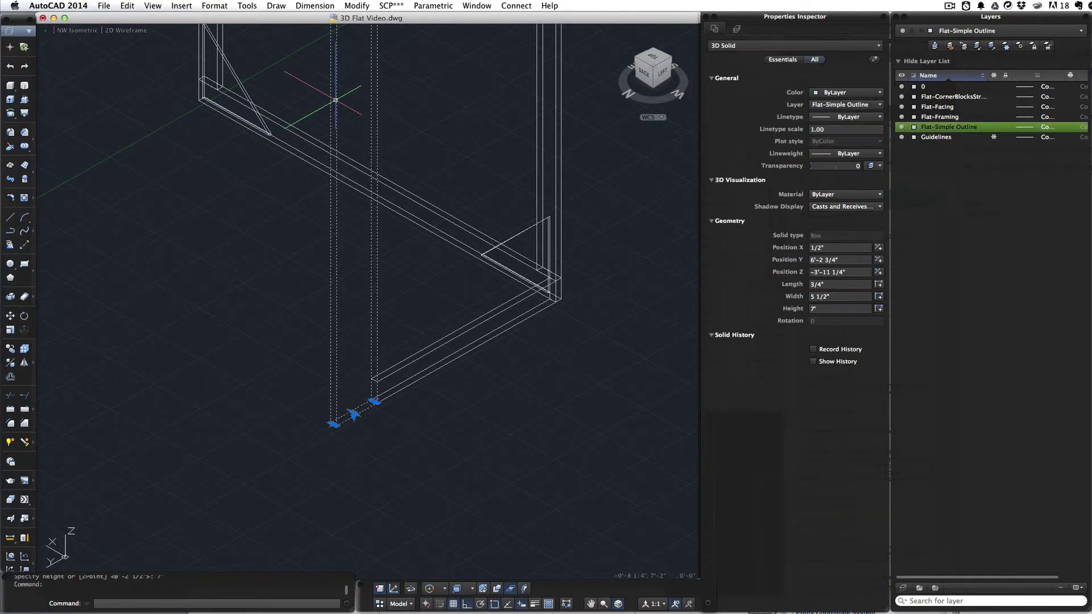
click(830, 296)
text(2)
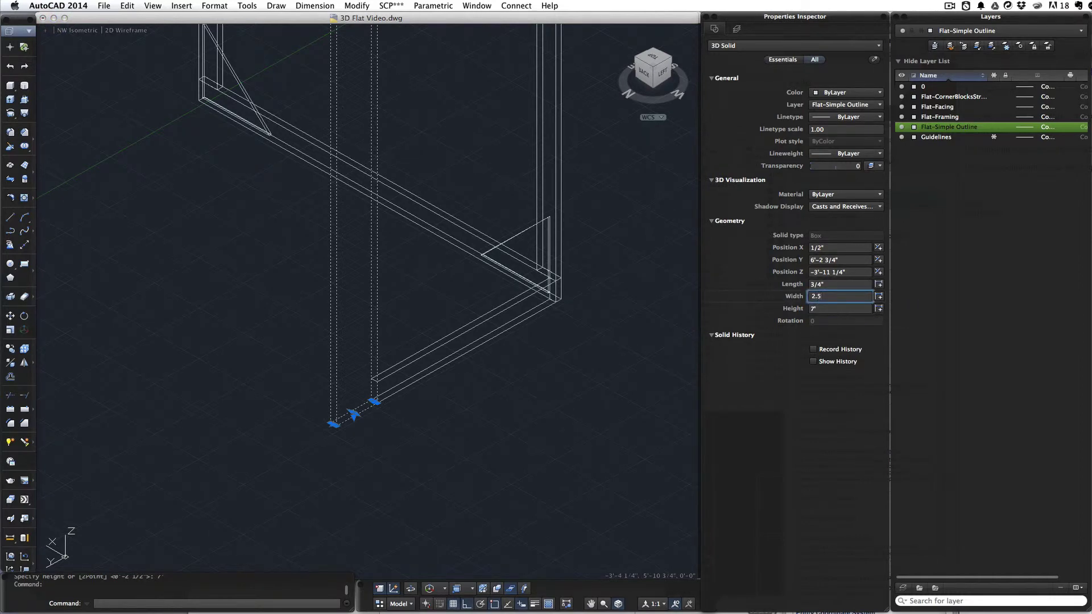
text(.5)
key(Return)
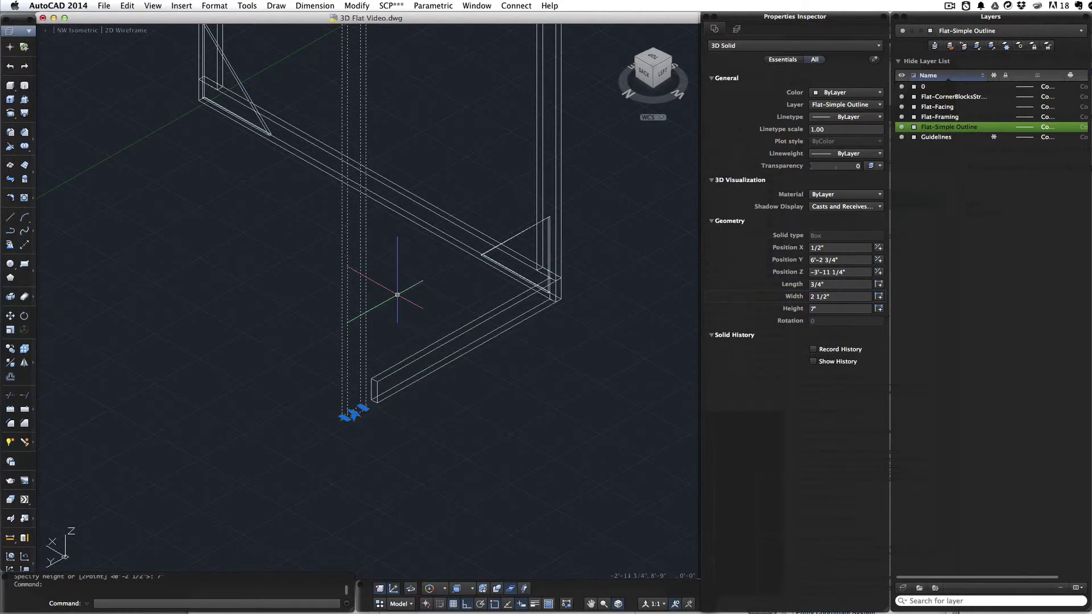
Turn to the Back view and window-select all 18 objects of the flat.
click(662, 74)
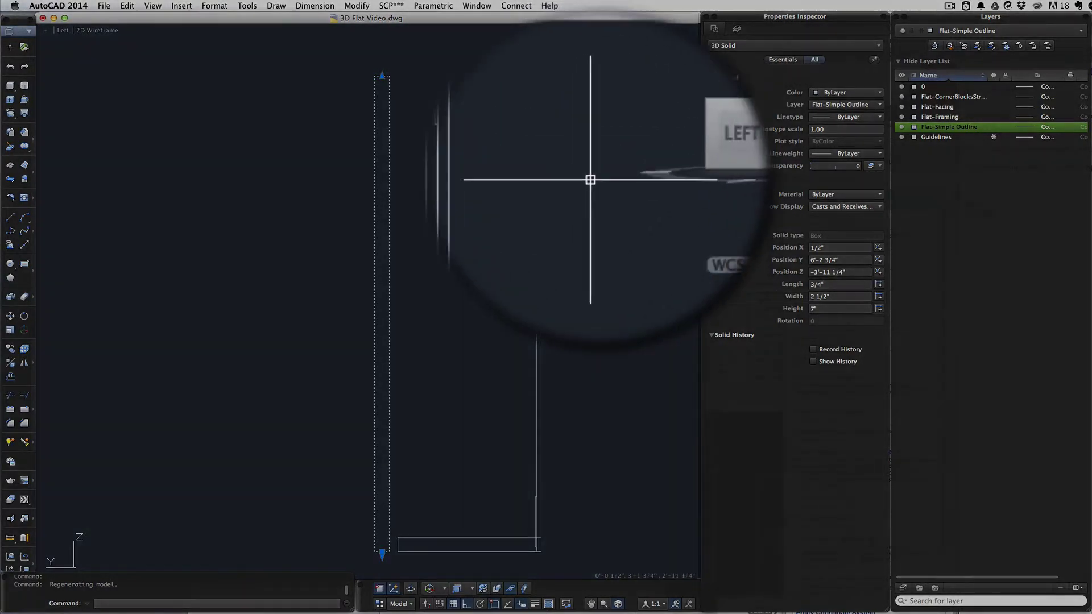
click(631, 67)
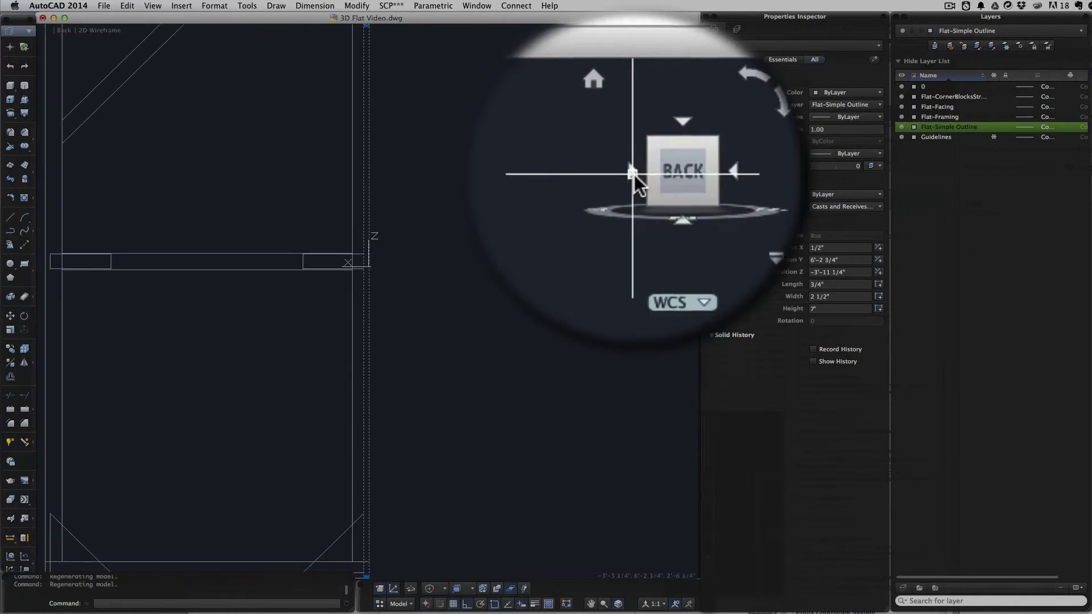
scroll(403, 104, up, 5)
scroll(403, 103, down, 4)
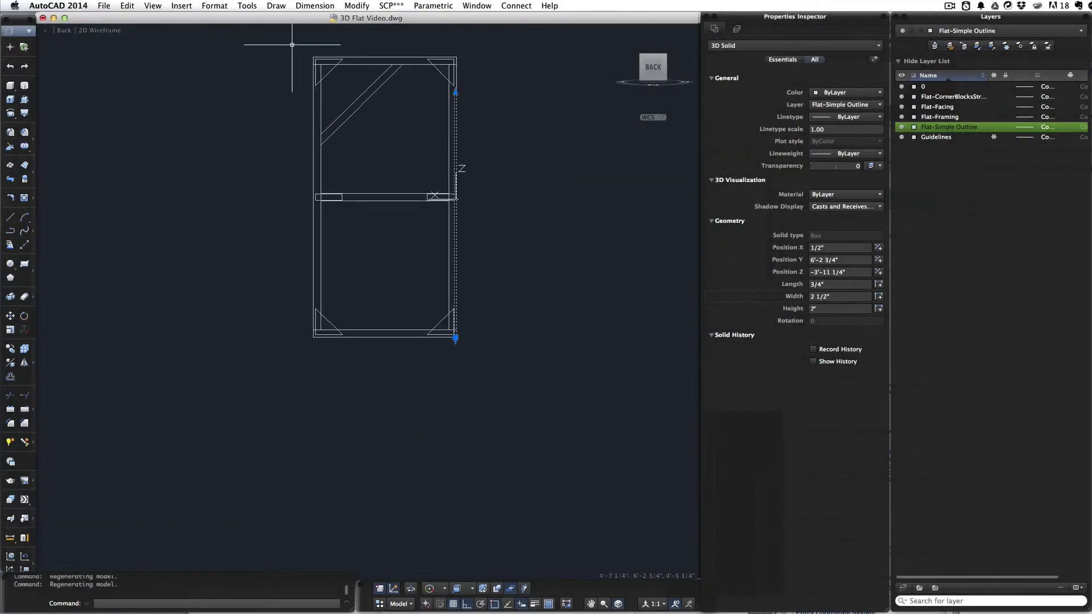
click(290, 47)
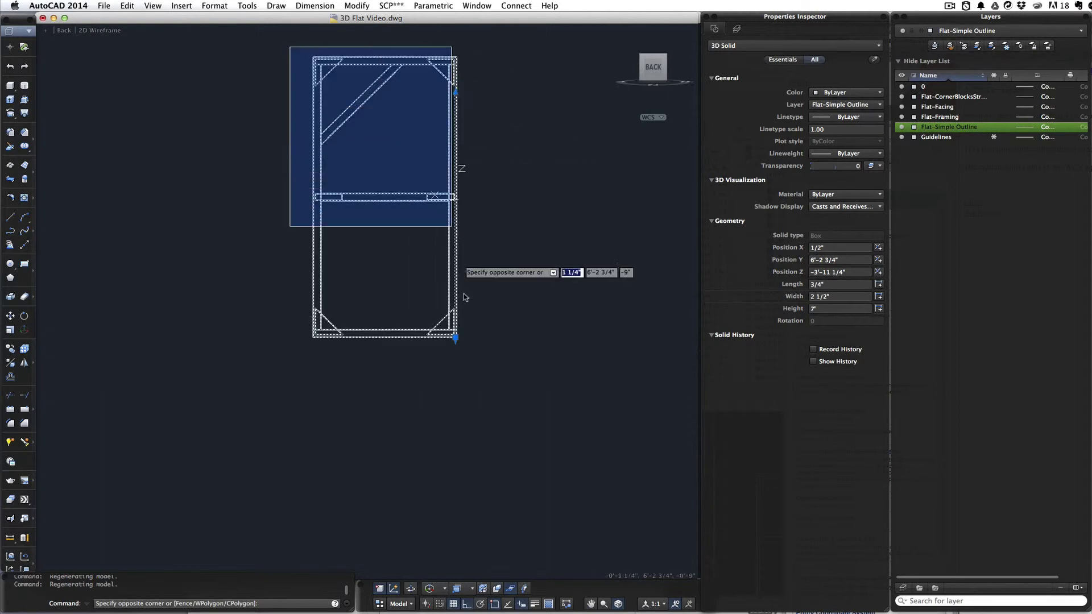
click(492, 354)
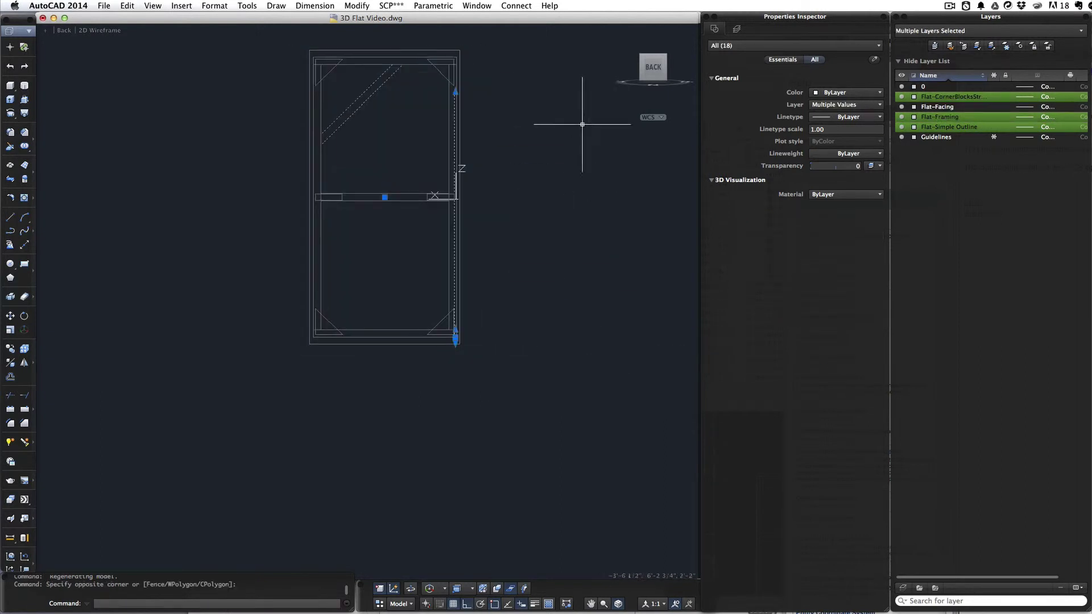
Deselect the jack's vertical and foot, then return to the face-on Back view.
click(643, 70)
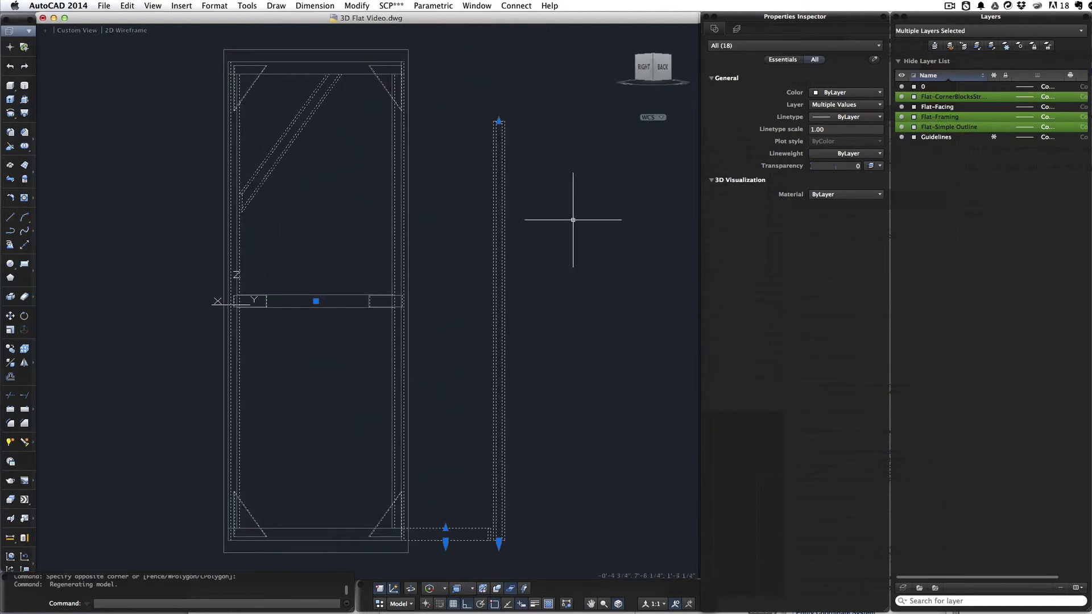
shift+click(560, 169)
shift+click(469, 548)
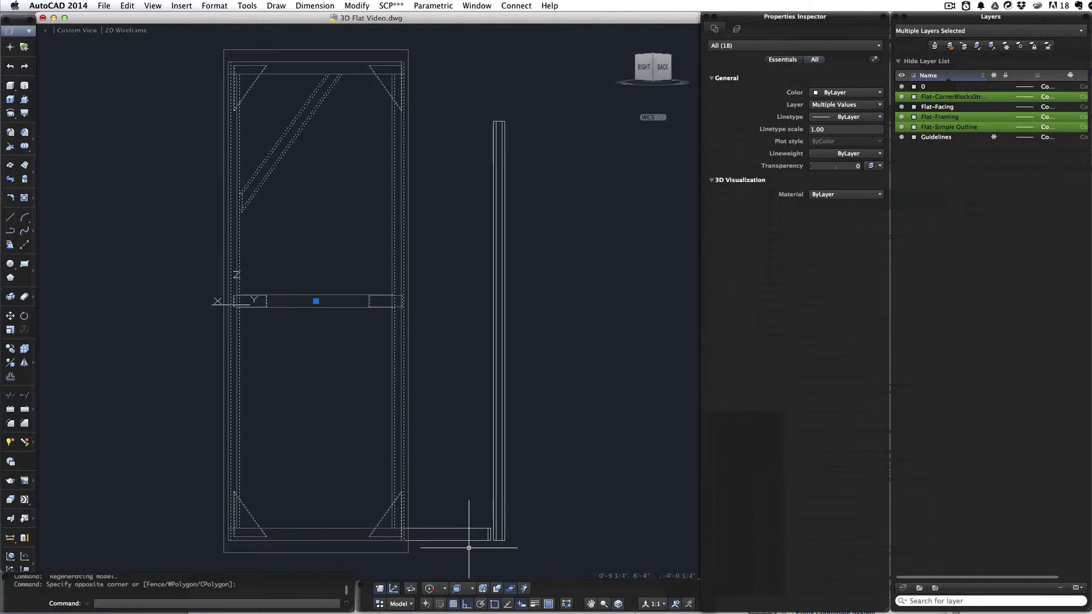
click(662, 68)
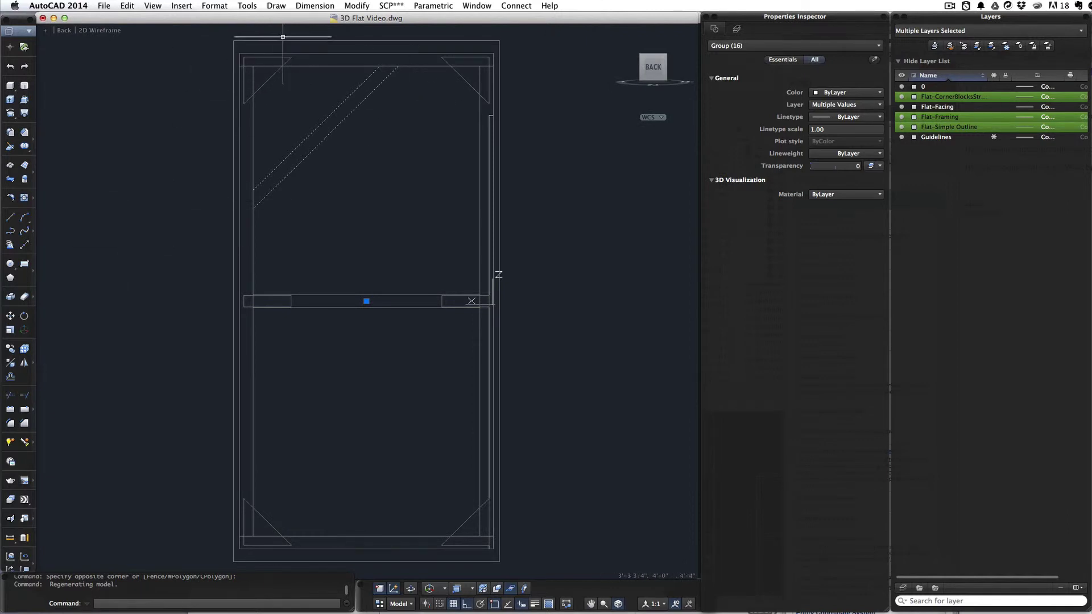
scroll(233, 80, down, 2)
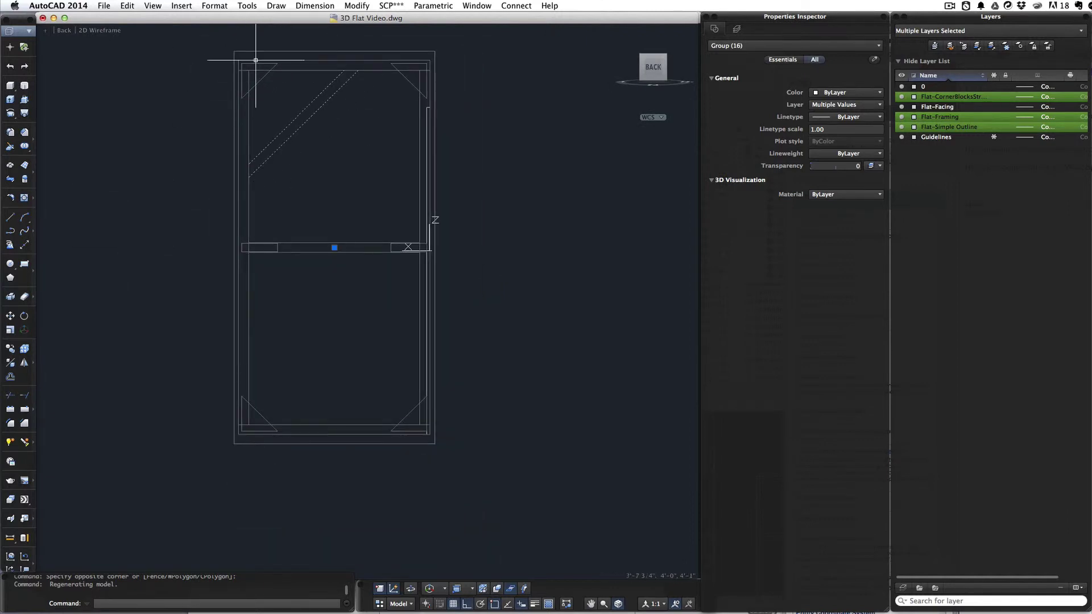
3D-rotate the selected flat pieces 180° about the middle rail's midpoint.
click(351, 5)
mouse_move(403, 284)
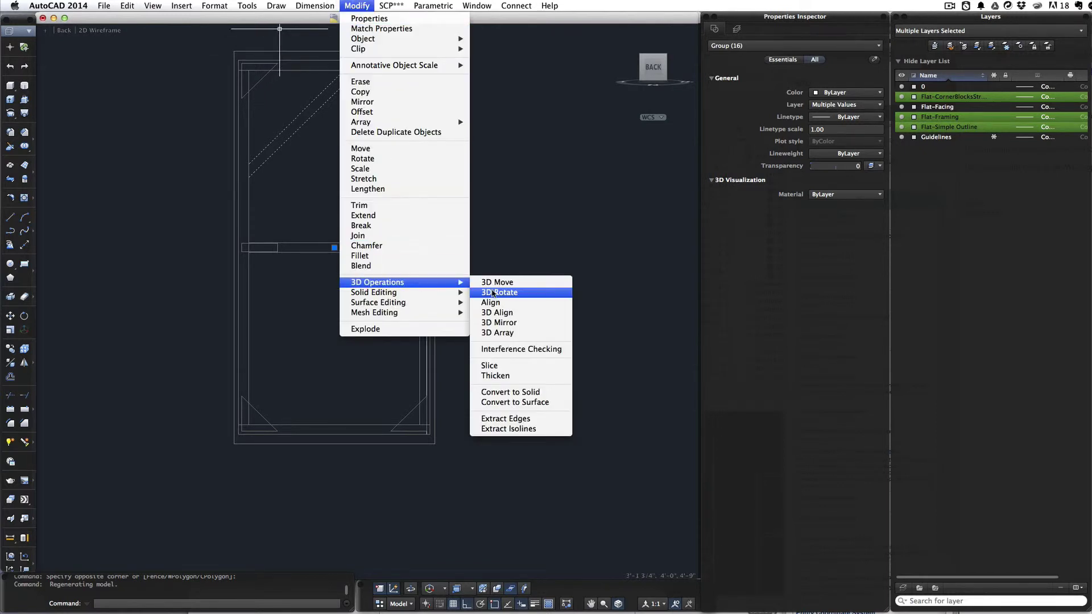
click(492, 292)
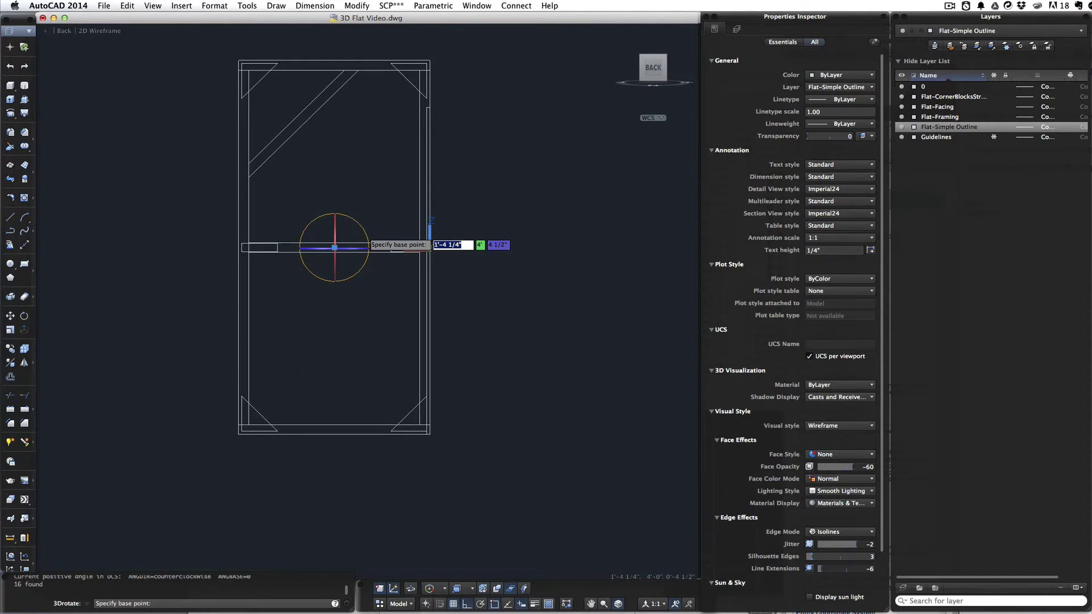
click(334, 248)
click(367, 239)
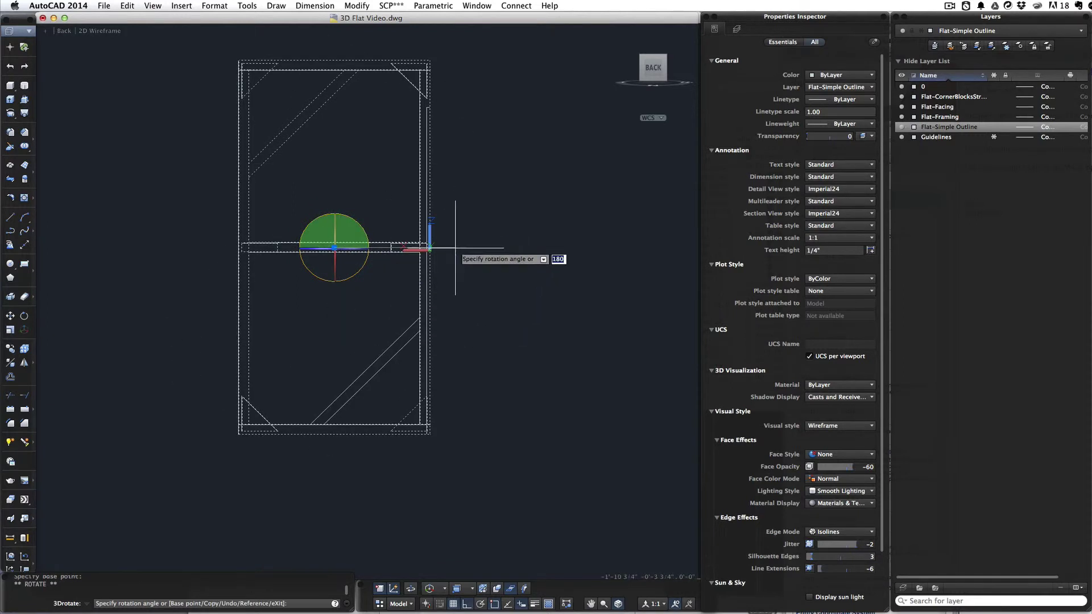
key(Return)
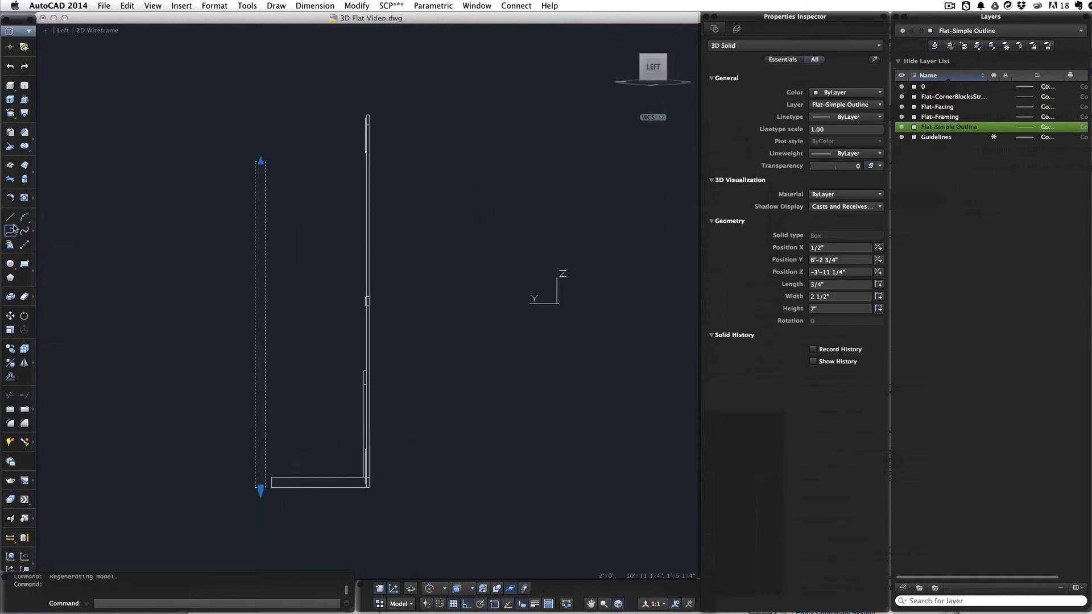
Paste the copied vertical solid above the foot, beside the flat's back.
key(super+v)
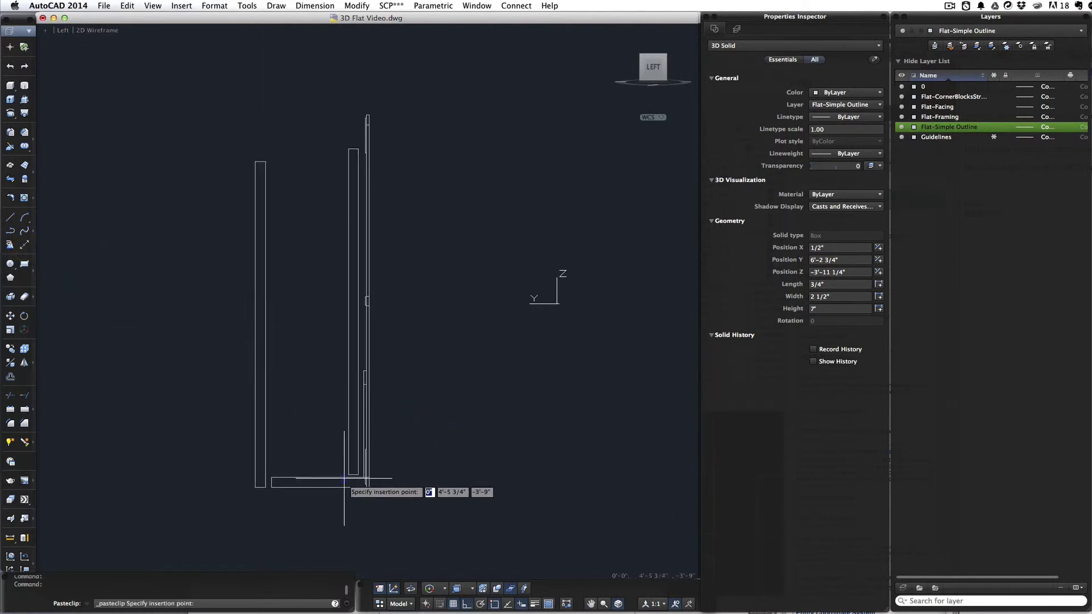
scroll(346, 474, up, 5)
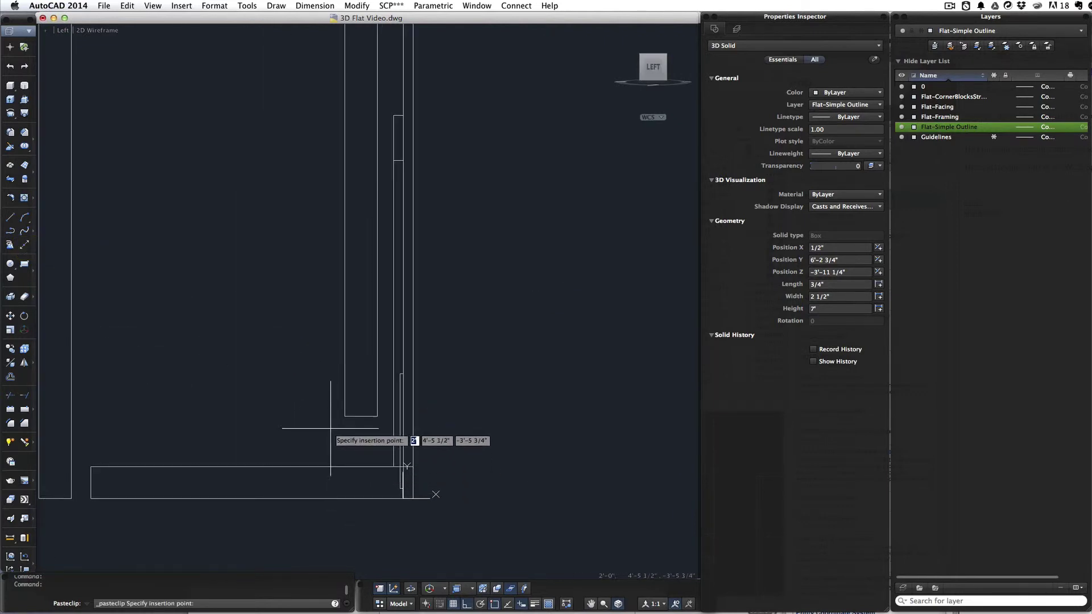
click(314, 443)
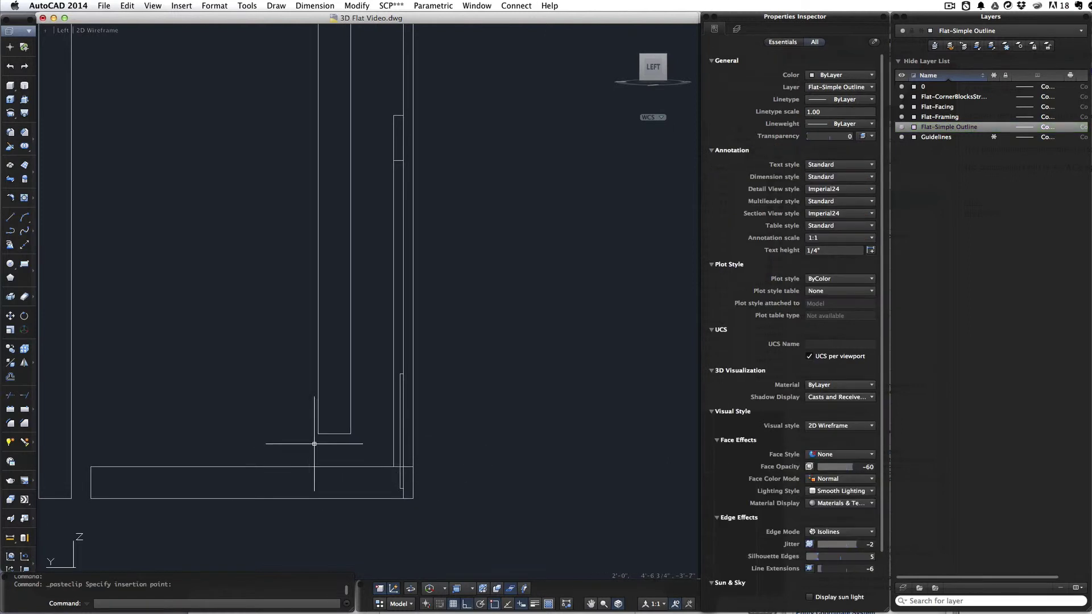
Select just the pasted upright solid at the jack's base.
click(24, 330)
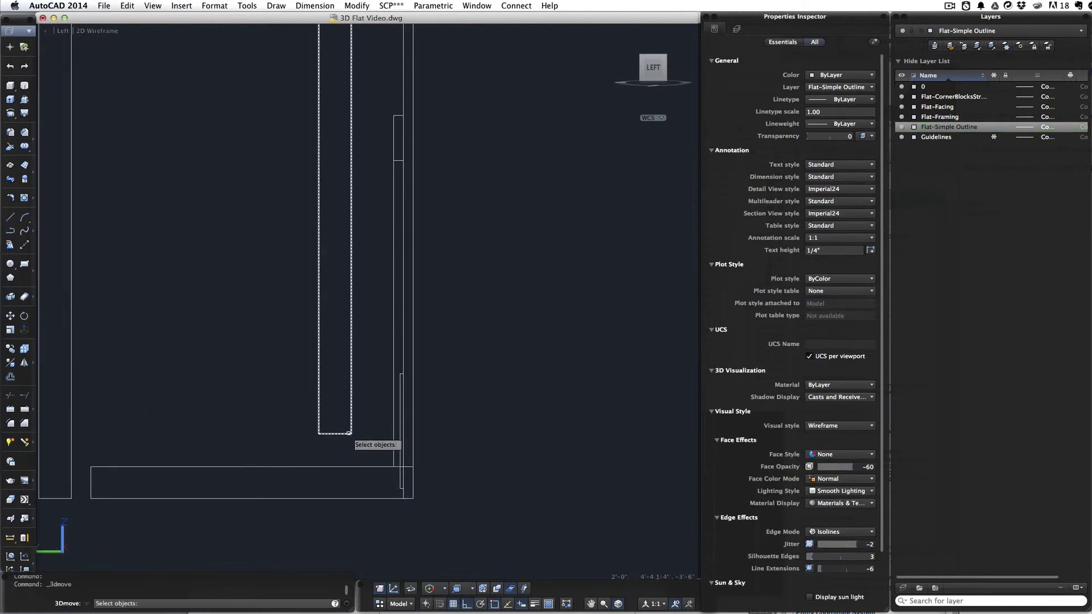
key(Escape)
click(336, 455)
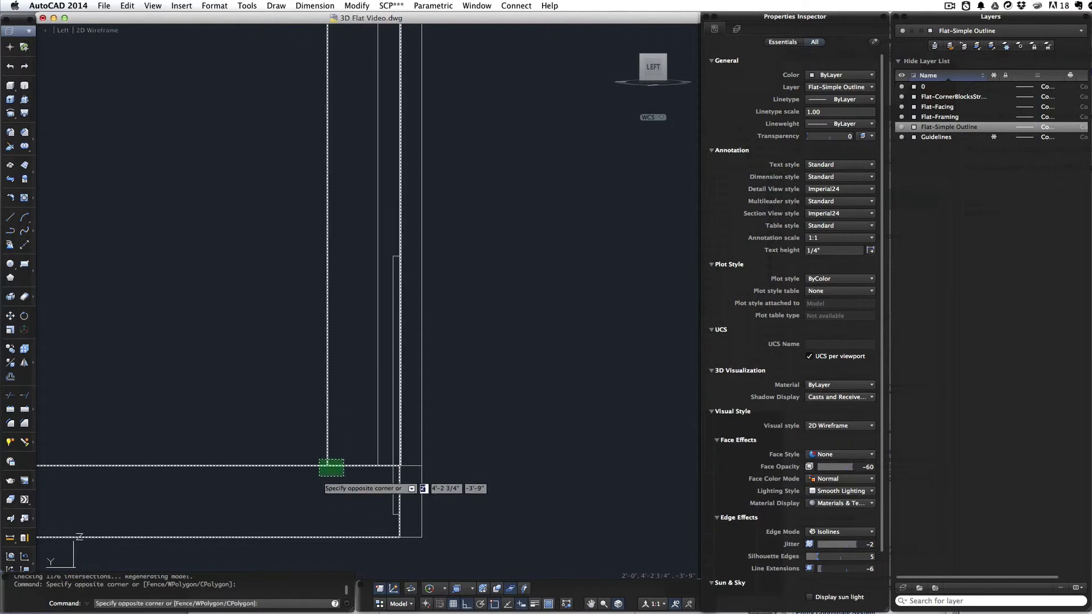
click(319, 477)
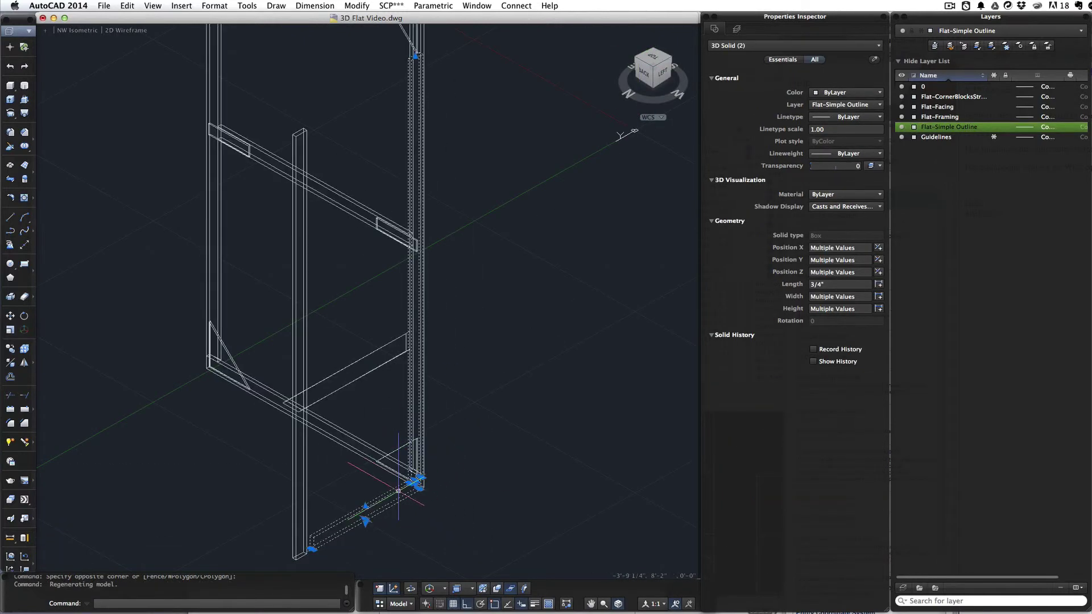
scroll(398, 490, up, 3)
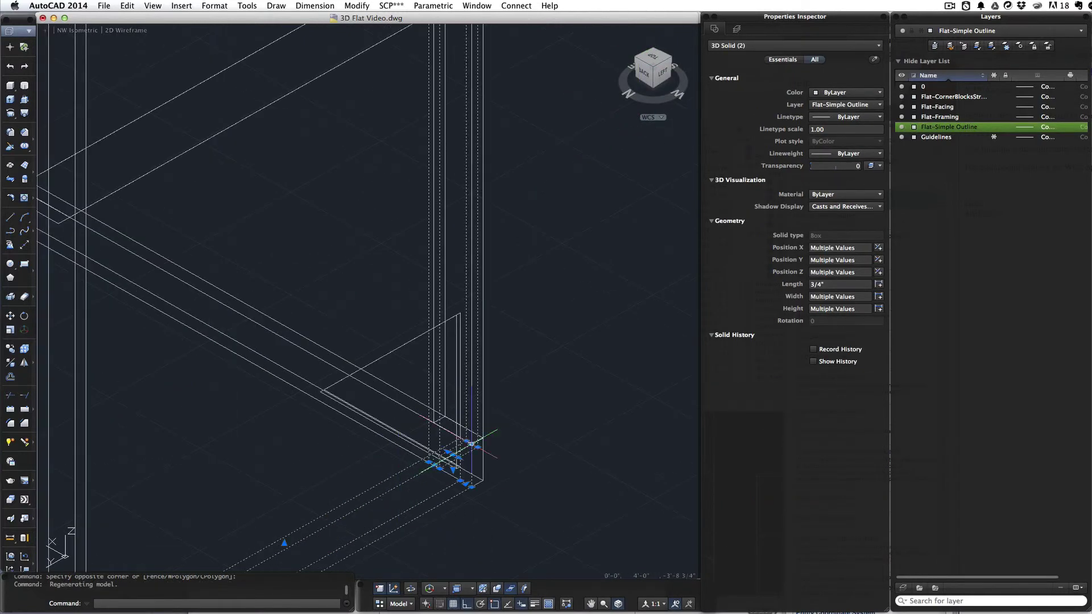
scroll(471, 443, up, 4)
key(Escape)
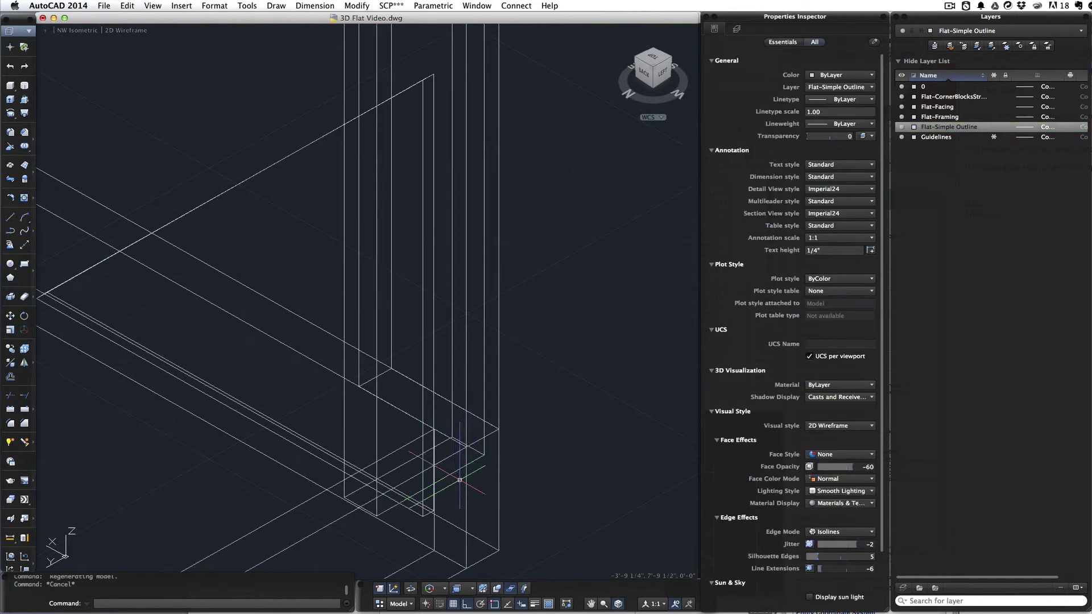
click(465, 442)
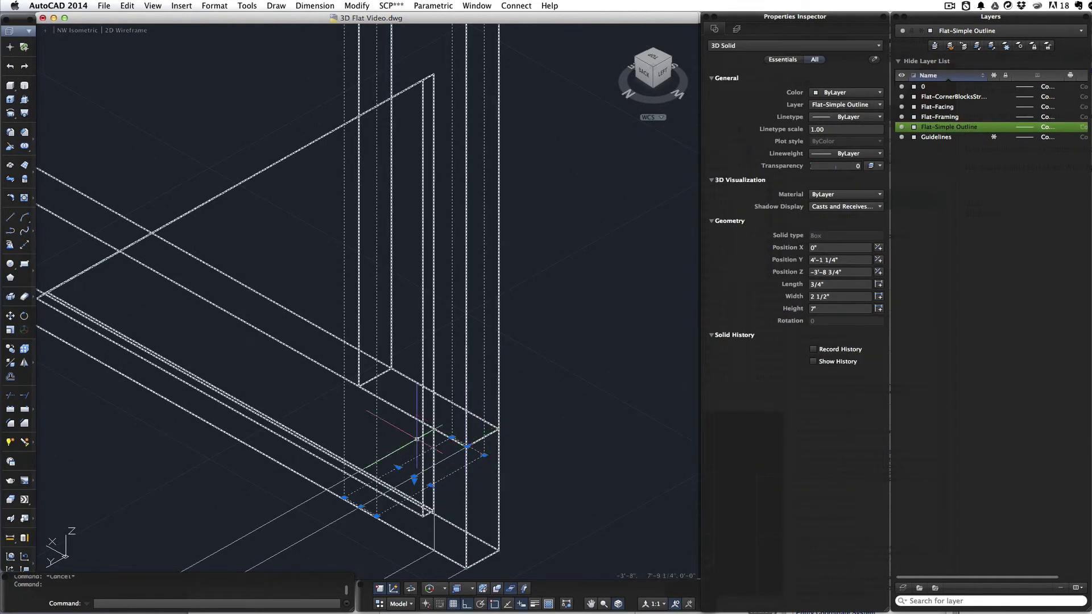
3D-move the pasted upright with Ortho on to a corner point at the jack's foot.
click(23, 331)
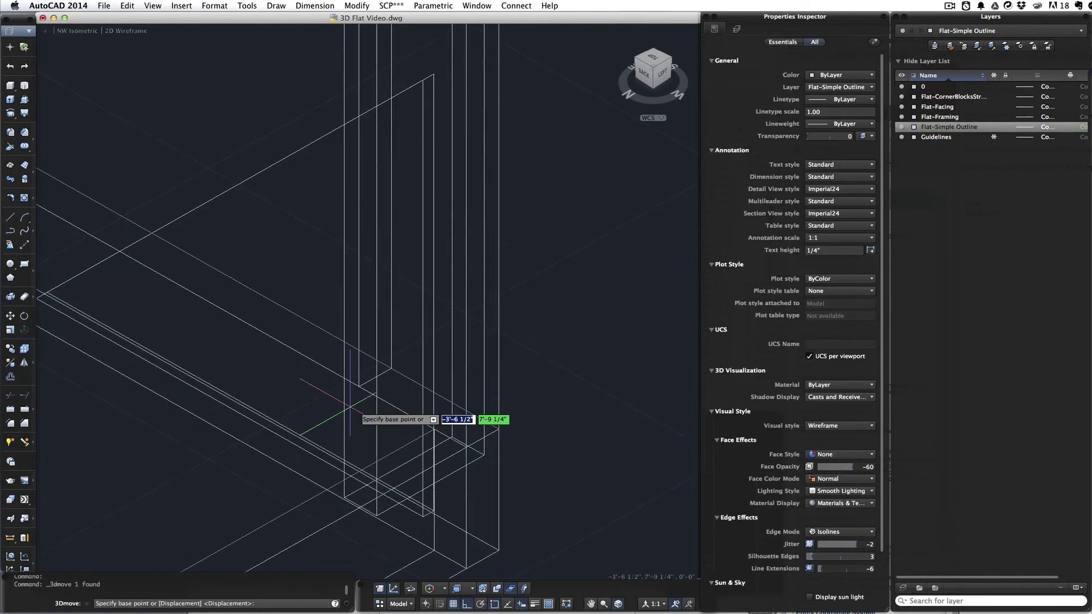
click(482, 455)
scroll(466, 447, up, 4)
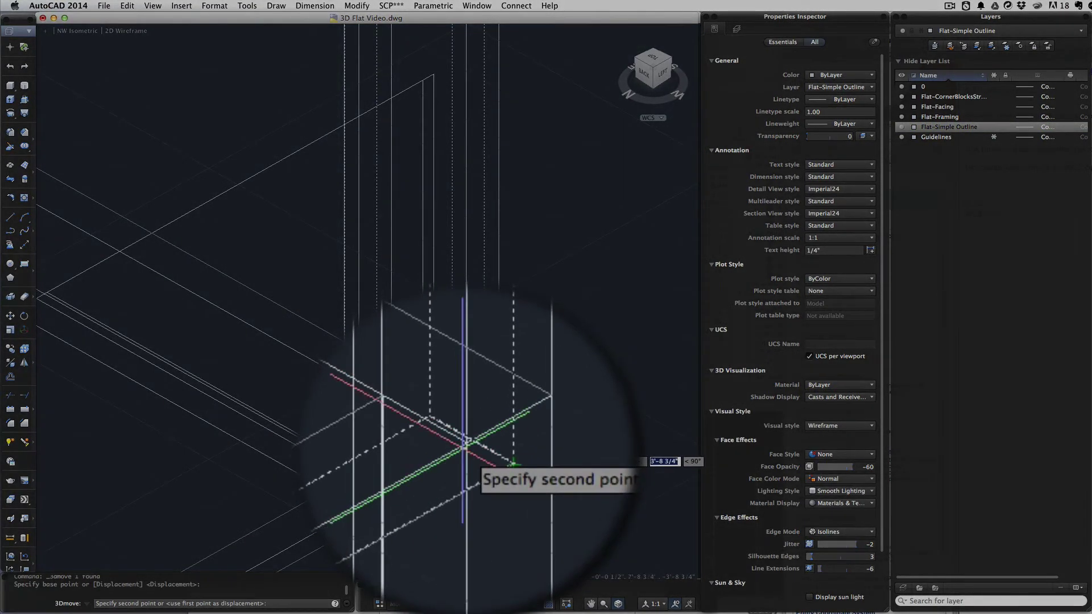
scroll(465, 447, up, 3)
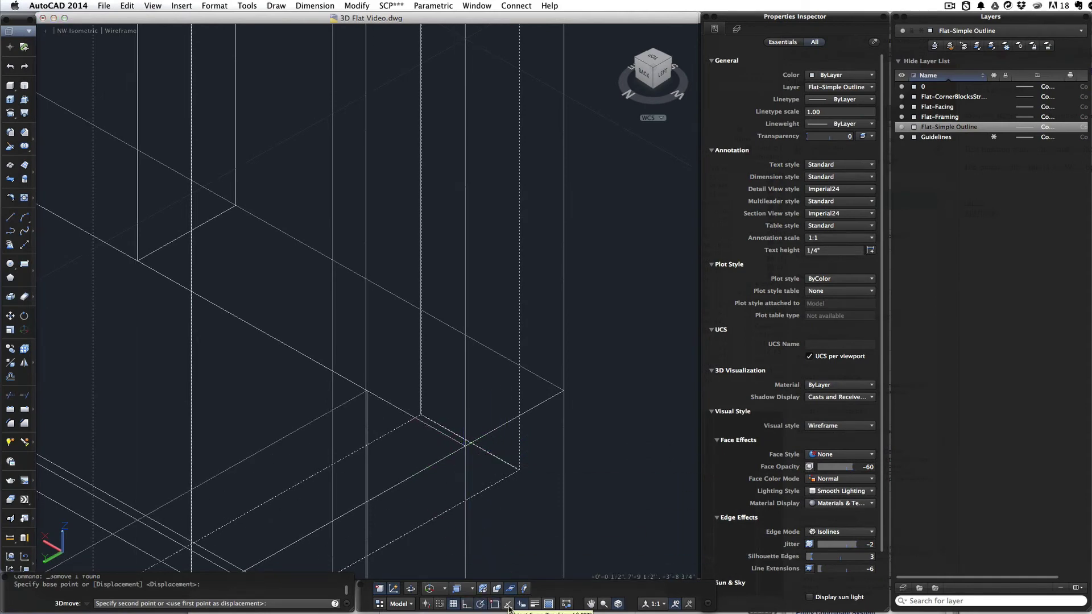
click(466, 604)
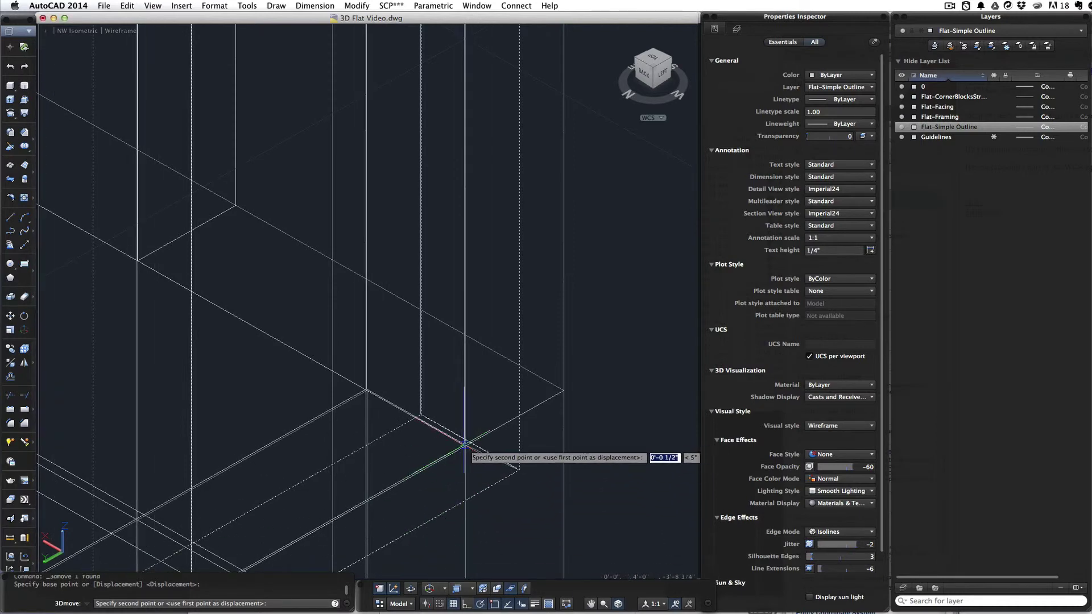
scroll(466, 443, up, 2)
scroll(465, 446, up, 2)
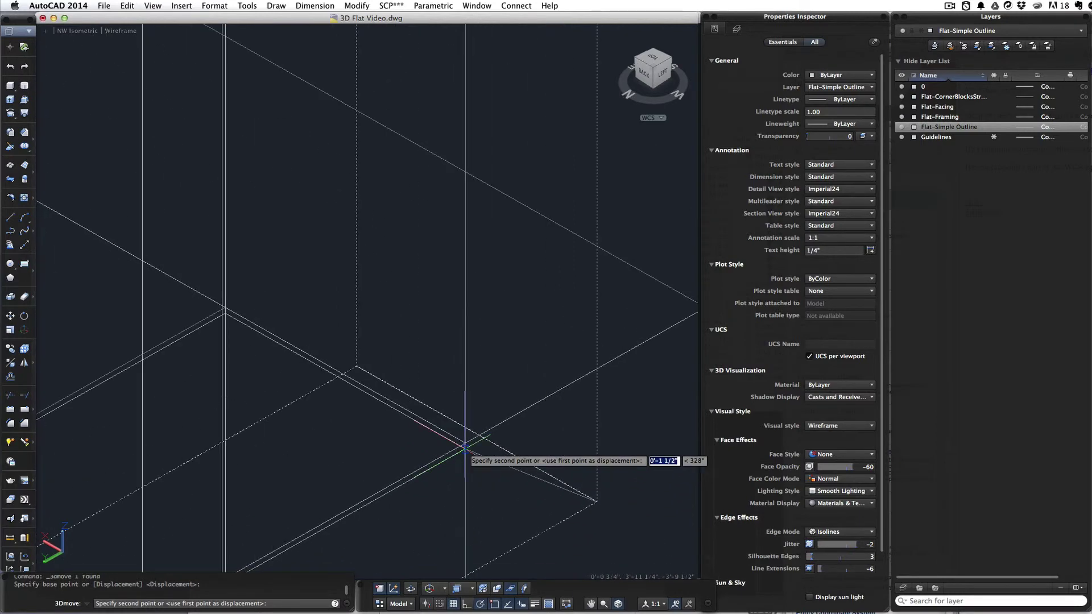
click(465, 445)
scroll(465, 444, down, 8)
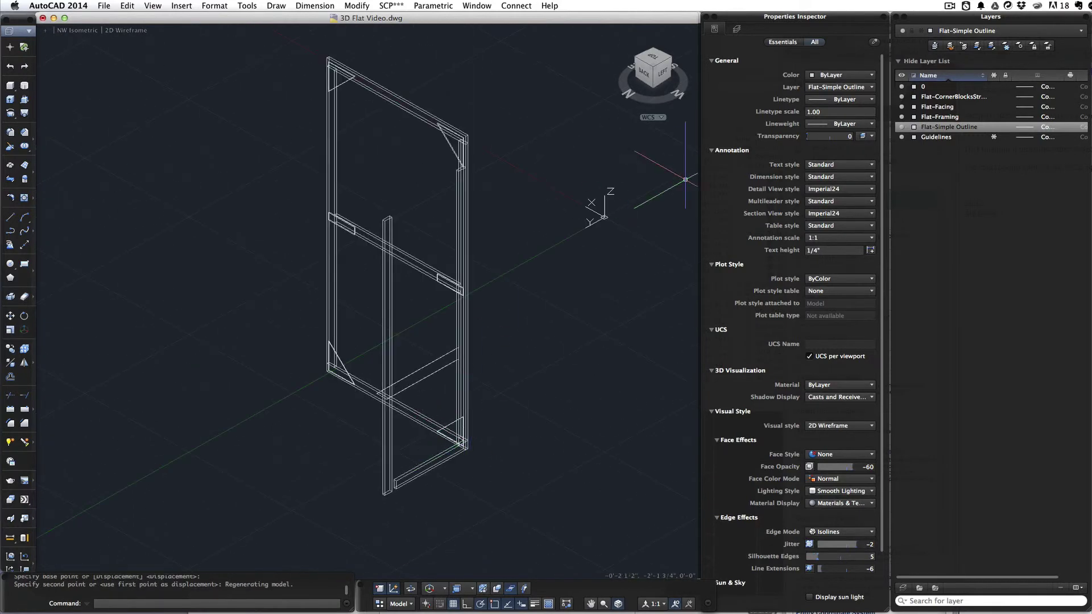
In left view, 3D-rotate the pasted vertical about its bottom end into a diagonal brace.
click(662, 73)
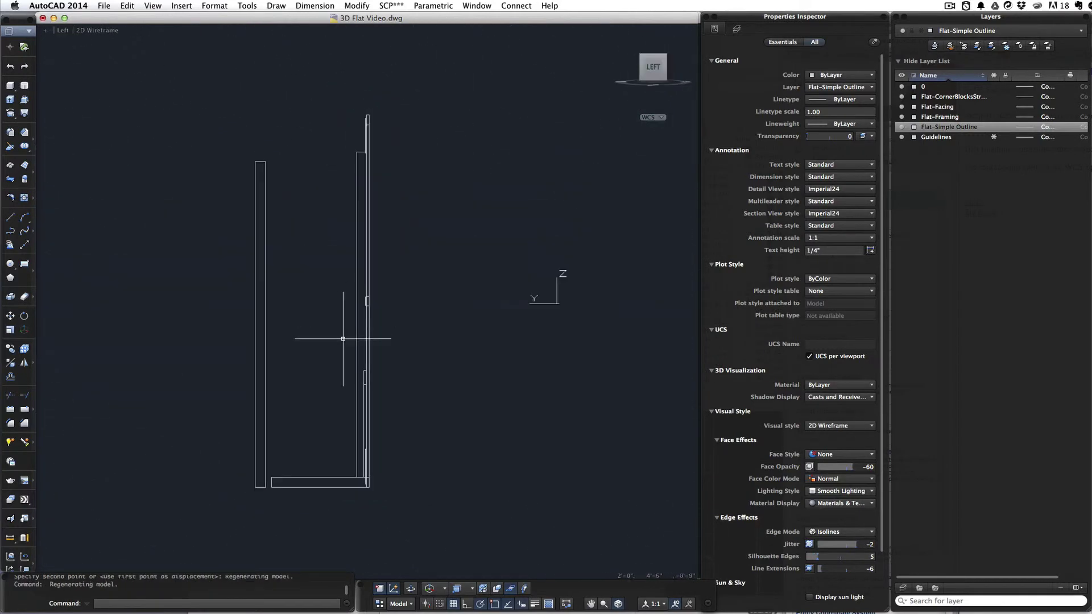
click(263, 313)
click(364, 9)
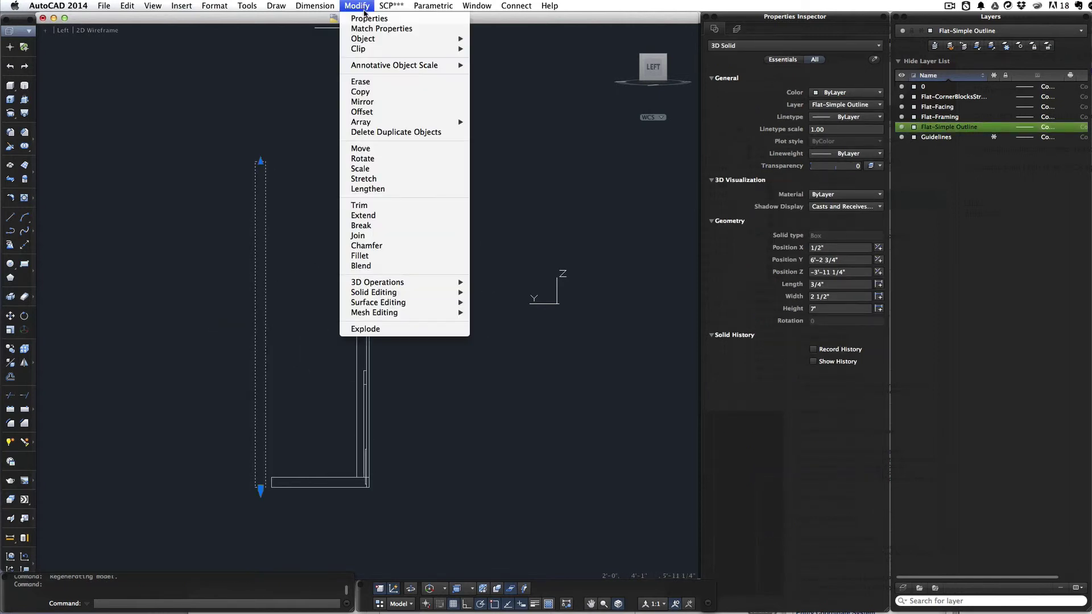
mouse_move(432, 283)
click(504, 292)
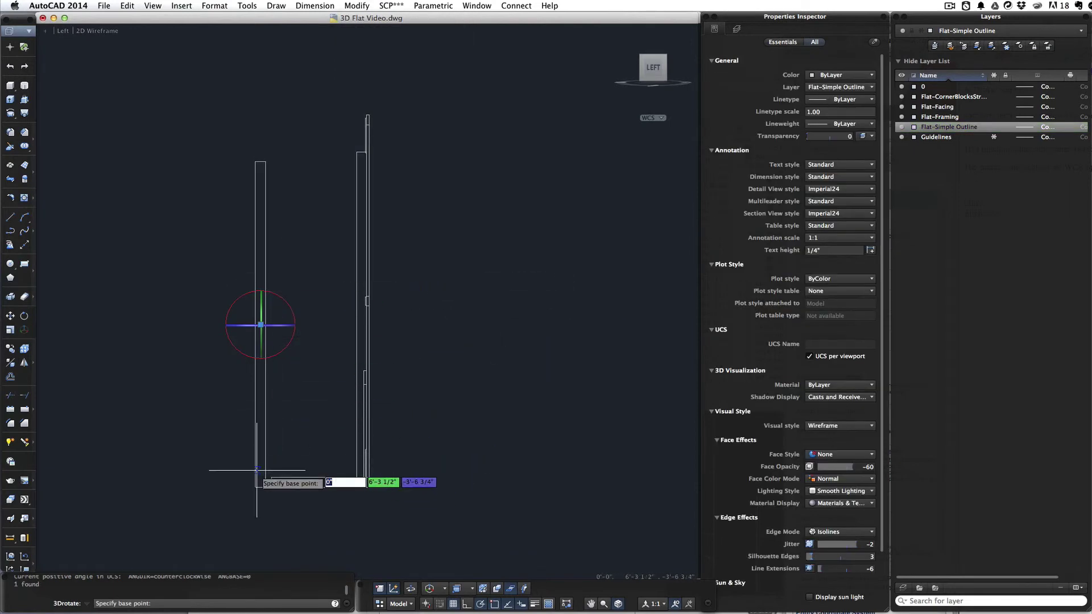
click(265, 488)
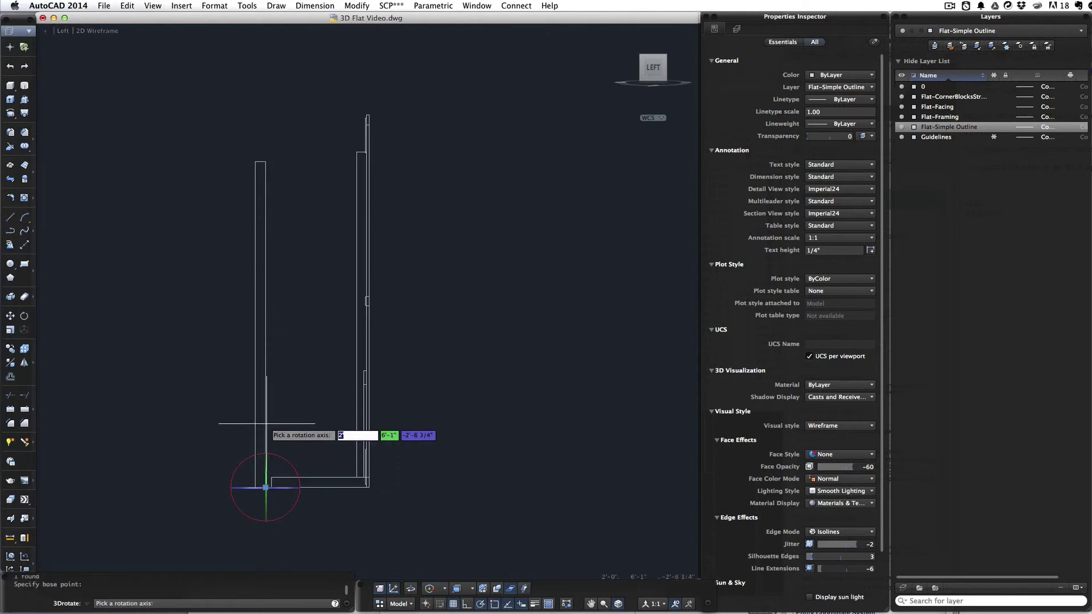
click(265, 472)
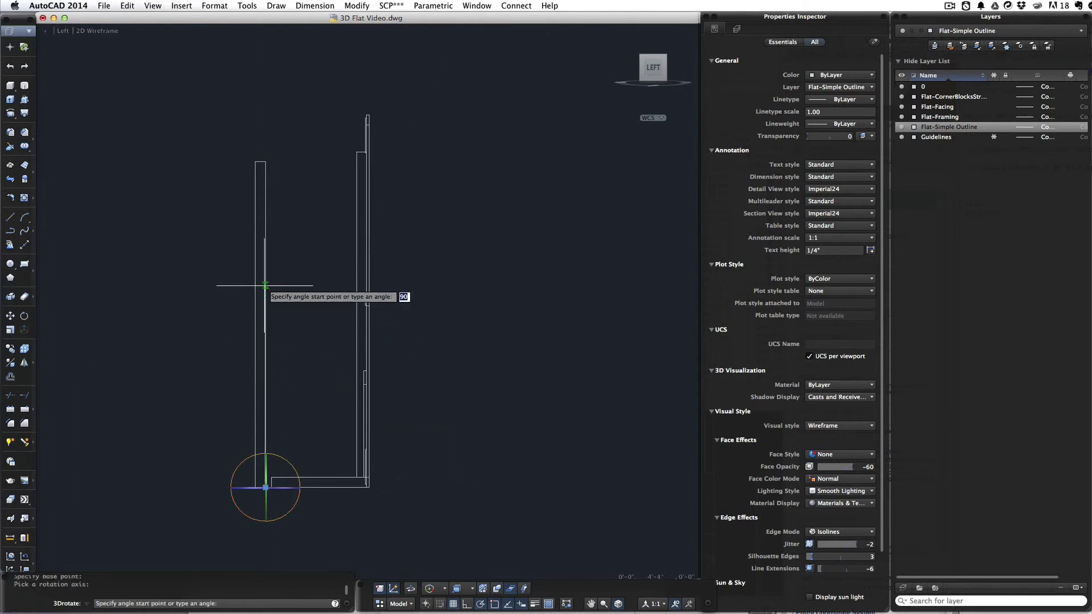
click(260, 163)
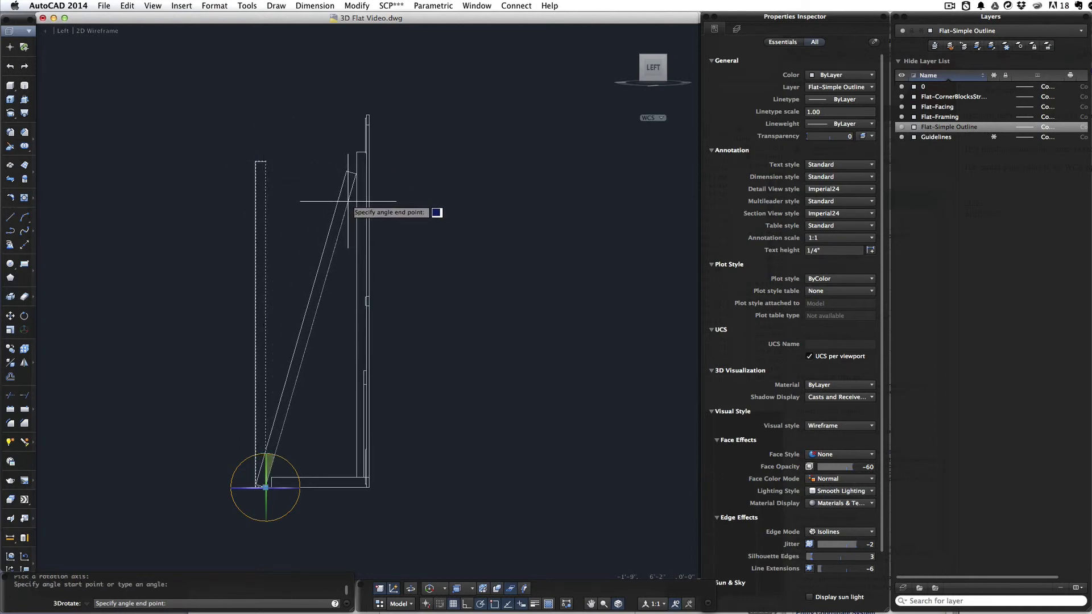
click(347, 200)
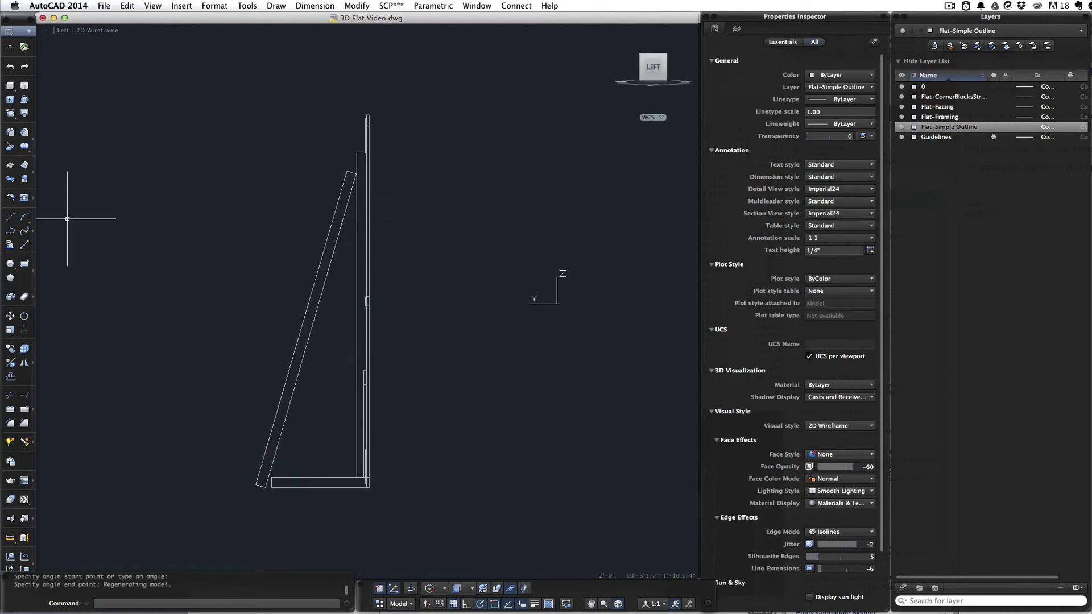
3D-move the slanted brace so its base sits at the end of the foot.
click(24, 331)
click(281, 434)
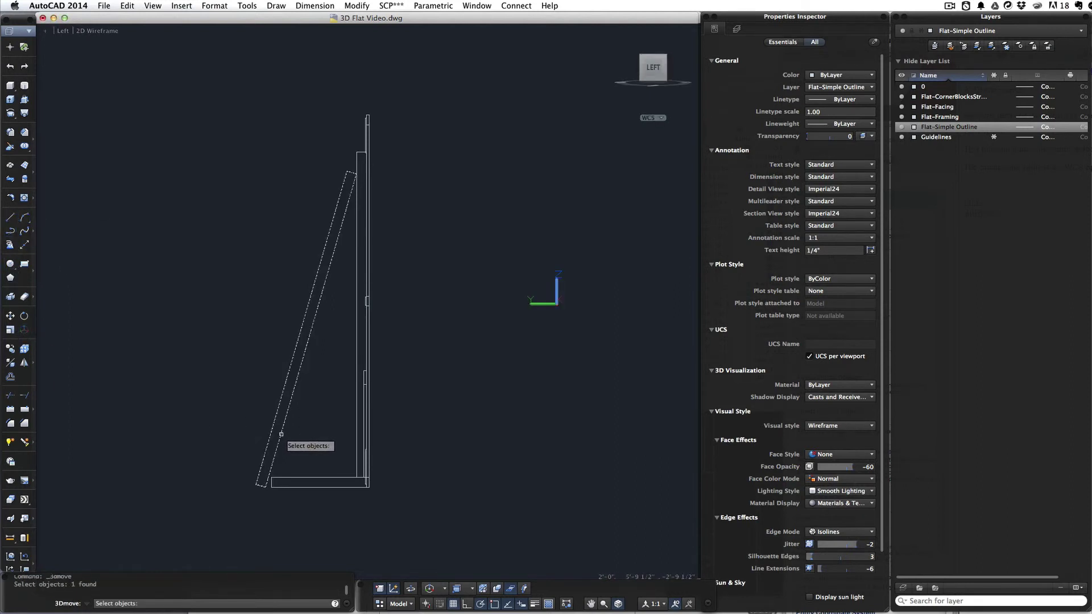
key(Return)
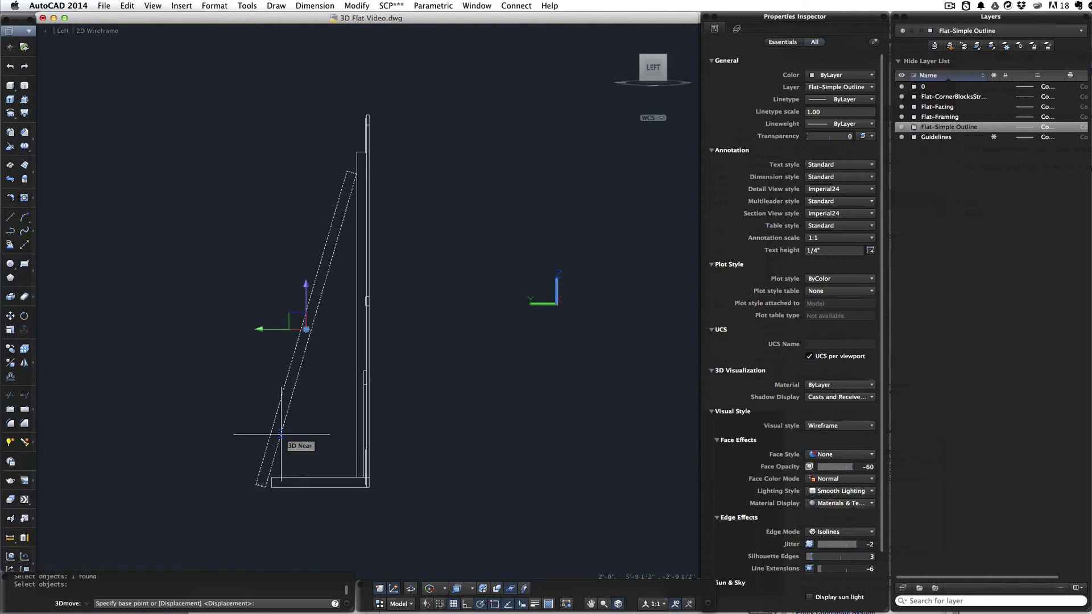
click(270, 333)
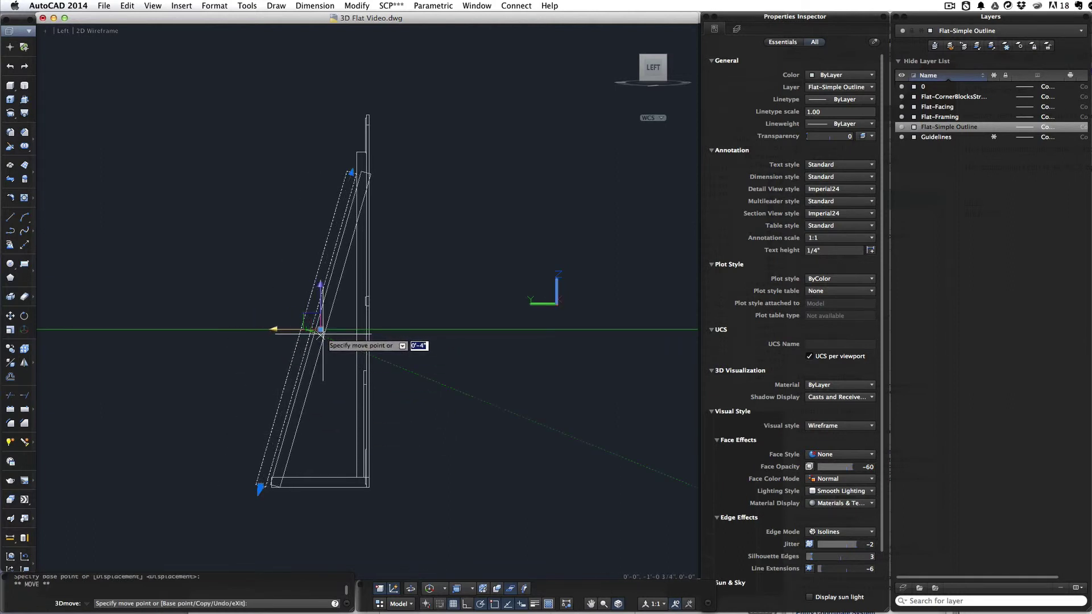
click(324, 335)
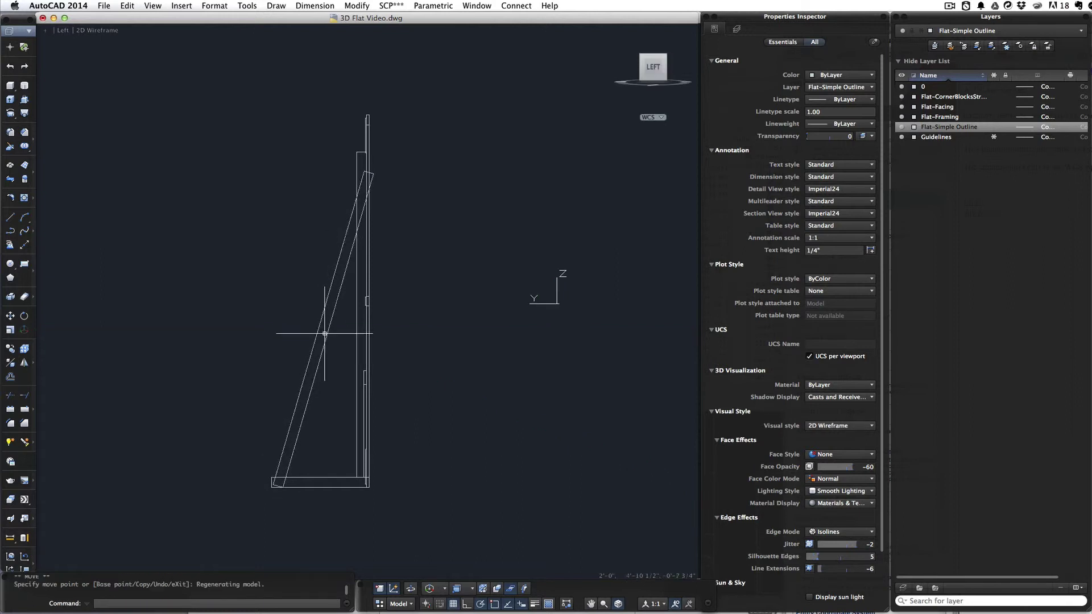
click(346, 226)
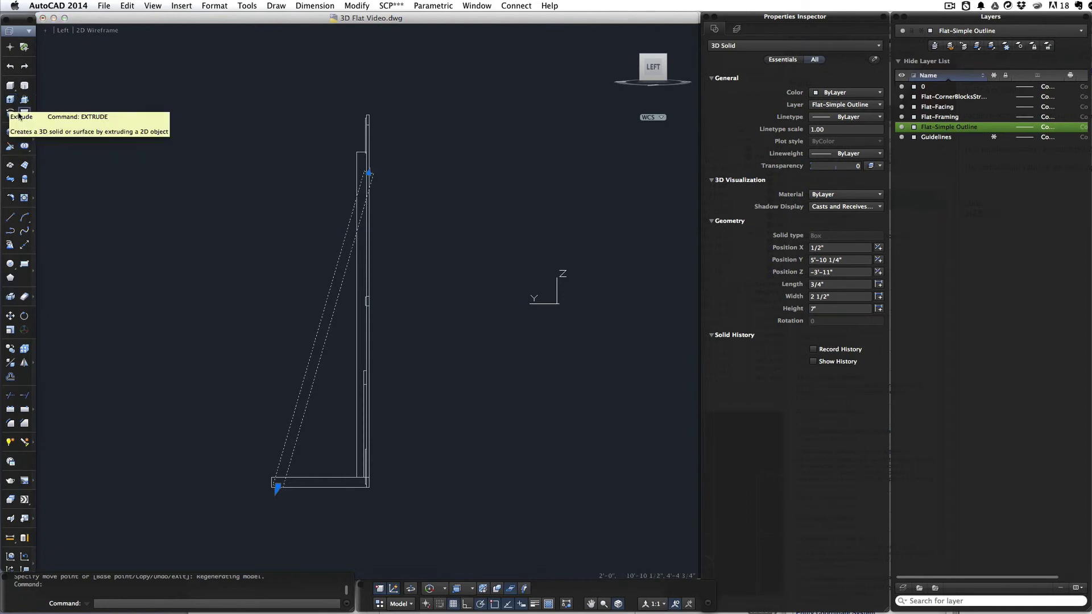
Slice the brace along the flat's frame edge, keeping the lower part.
click(9, 147)
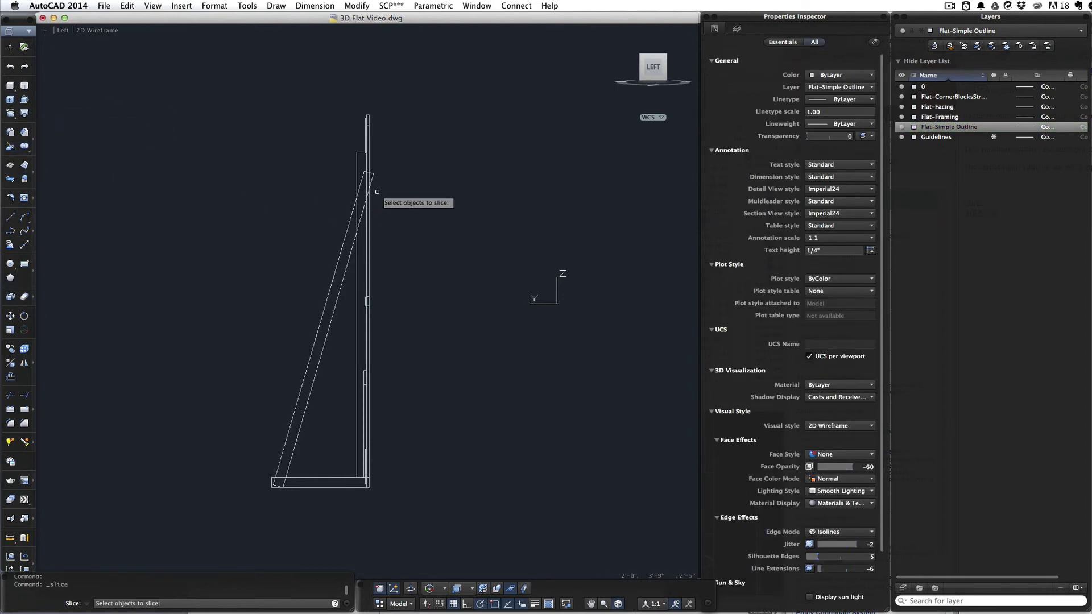
click(349, 219)
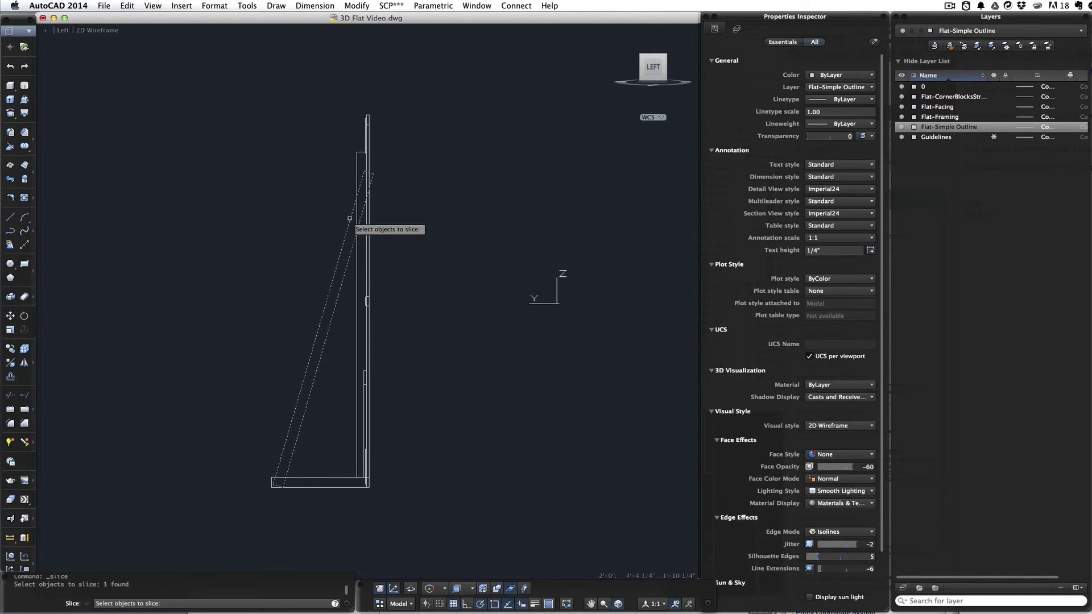
key(Return)
scroll(356, 200, up, 3)
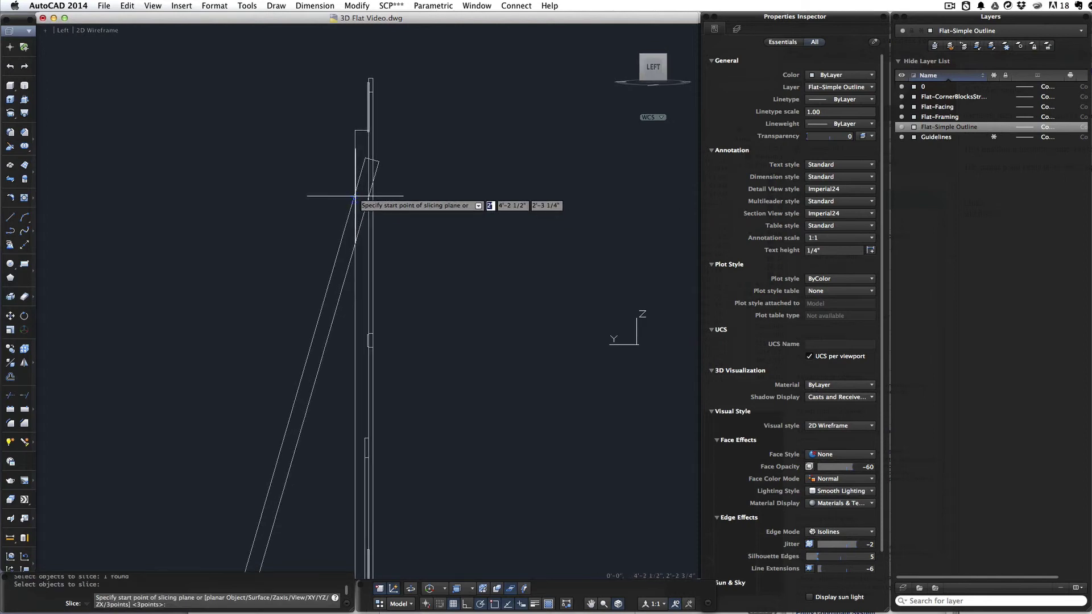
click(356, 194)
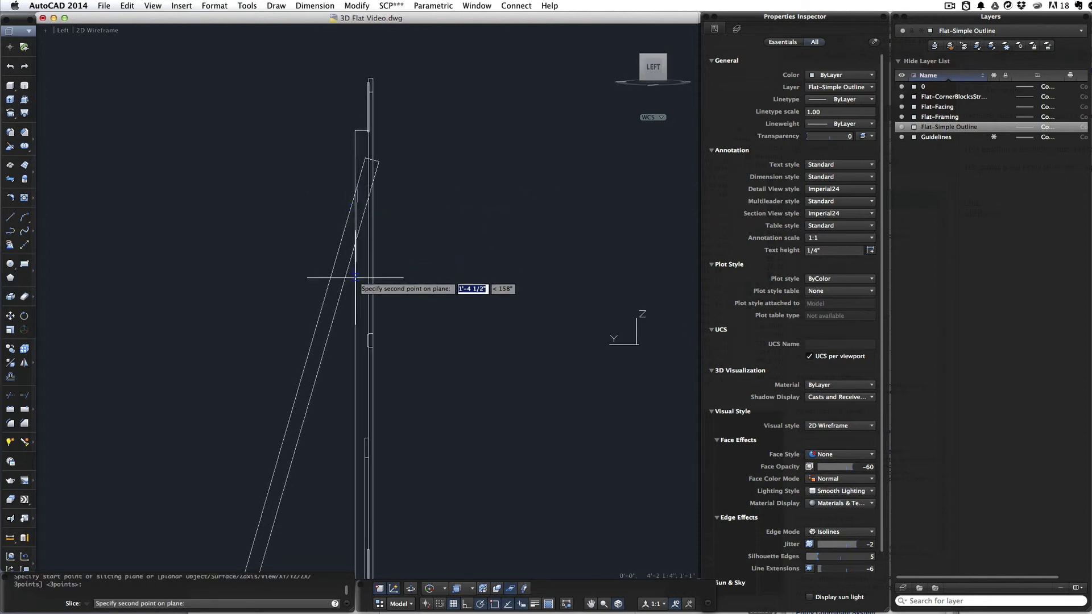
click(355, 283)
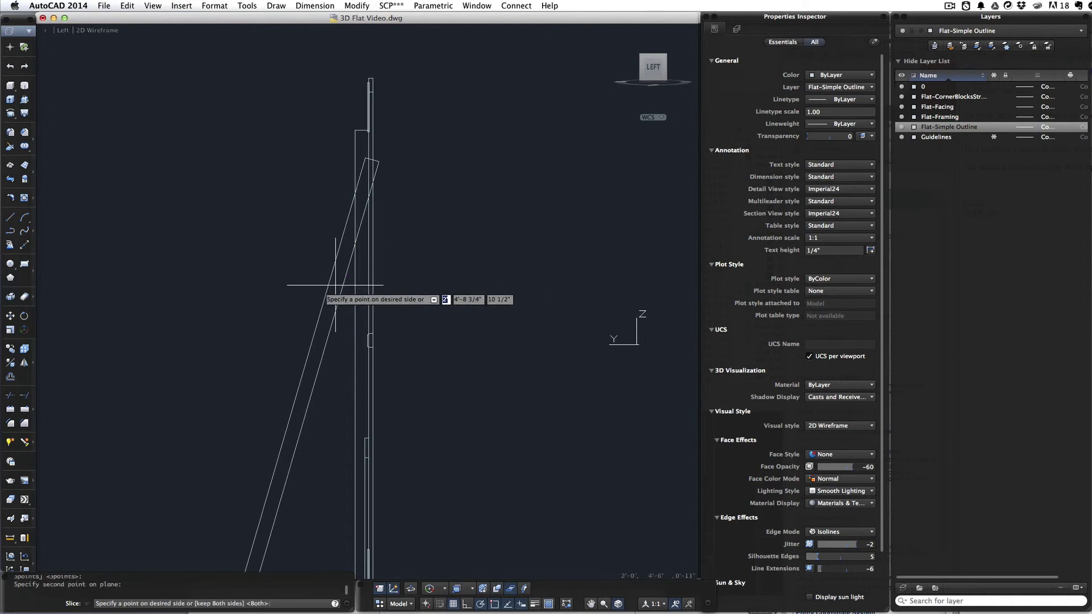
click(325, 301)
scroll(316, 348, down, 2)
middle_drag(317, 349, 490, 201)
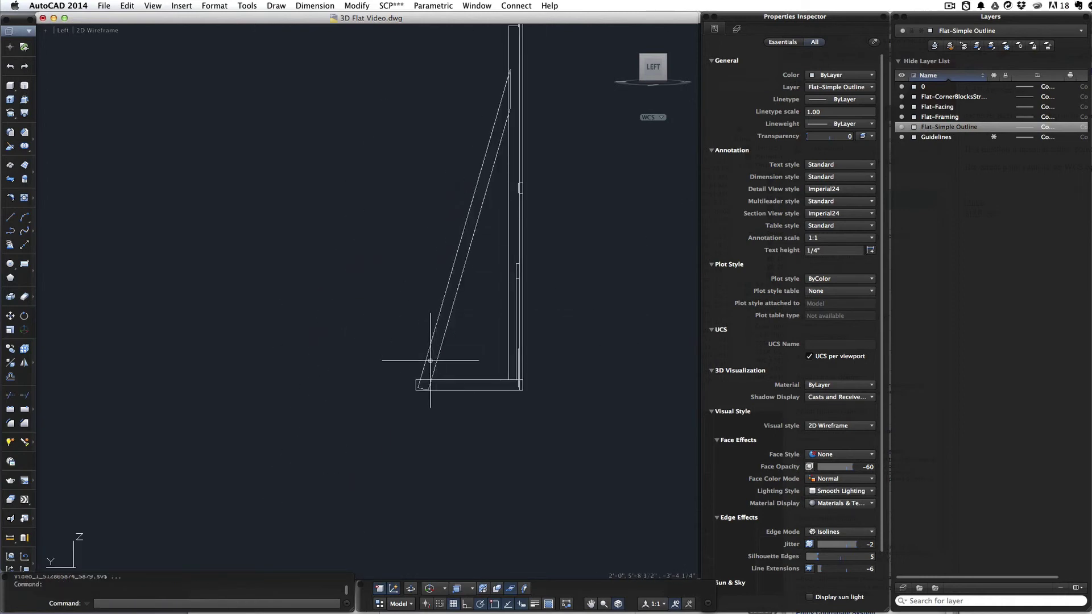
scroll(430, 360, up, 5)
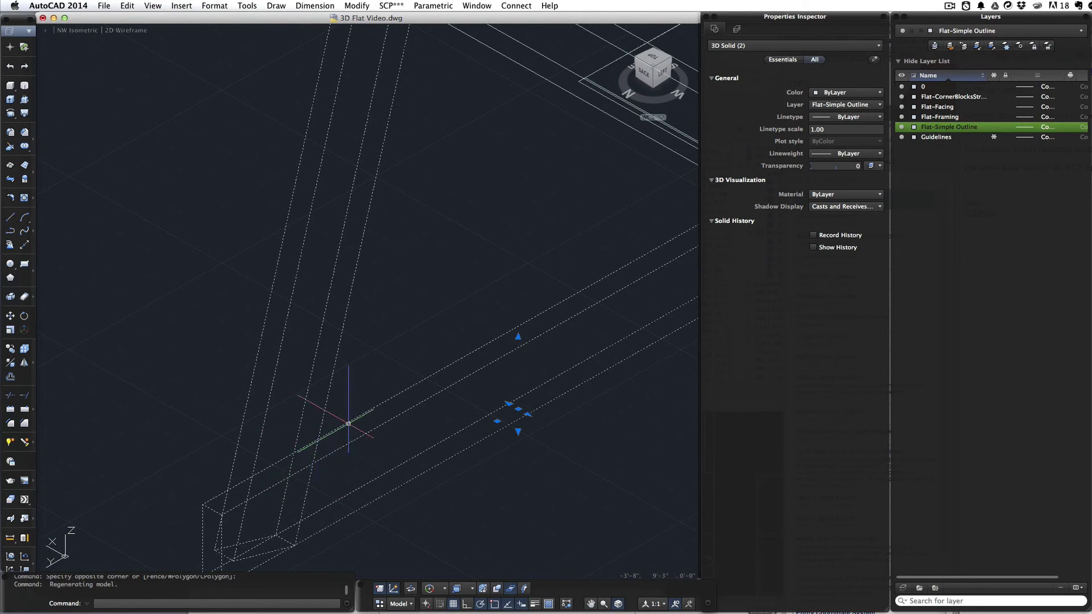
Slice the brace with a 3-point plane on the foot's face, keeping the upper part.
key(Escape)
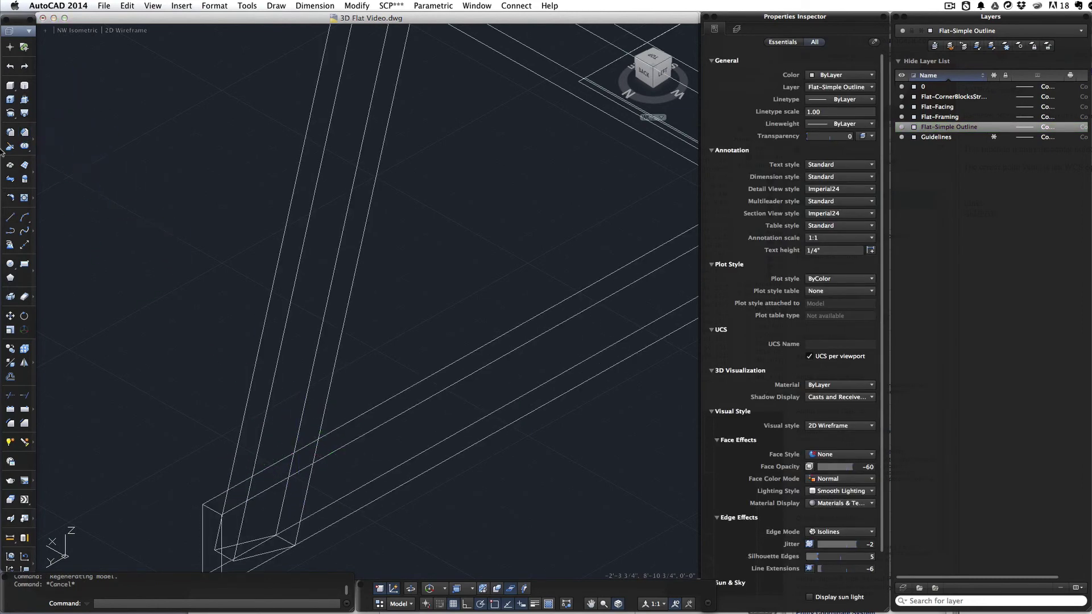
click(289, 217)
key(Return)
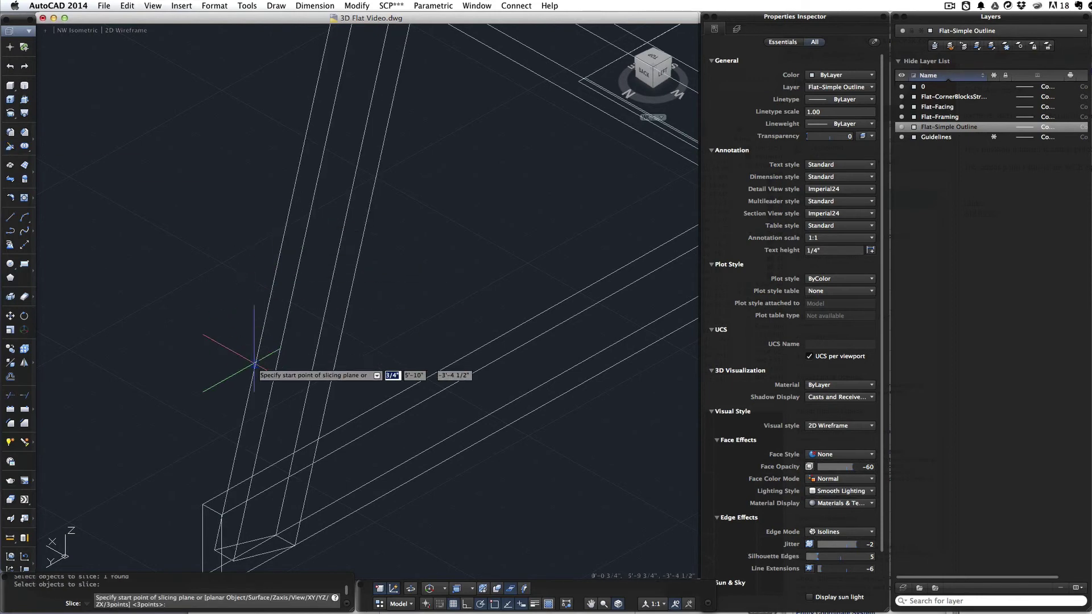
text(3)
key(Return)
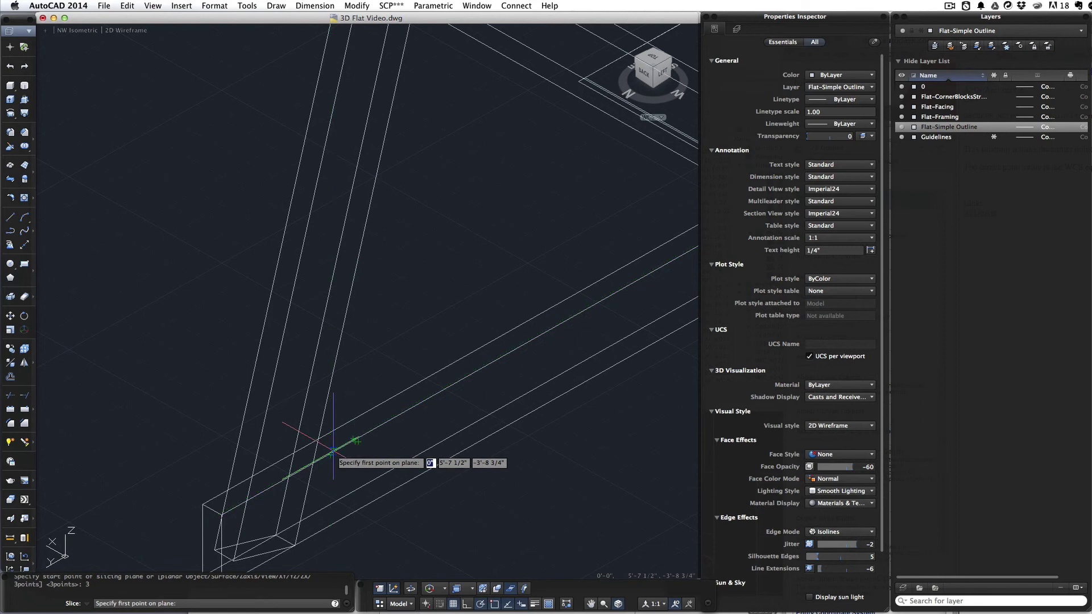
click(364, 434)
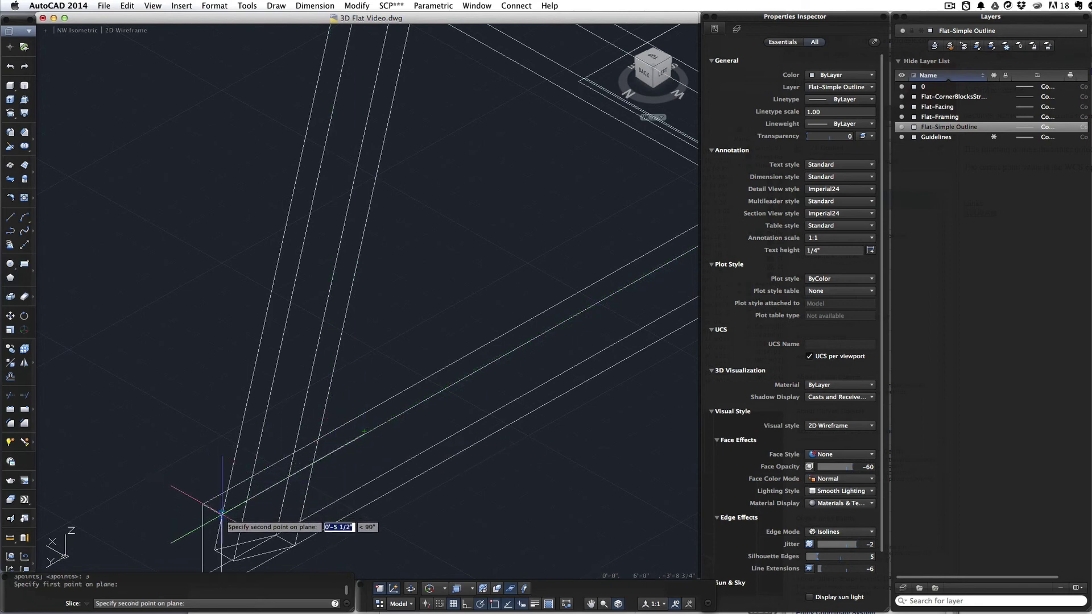
click(203, 504)
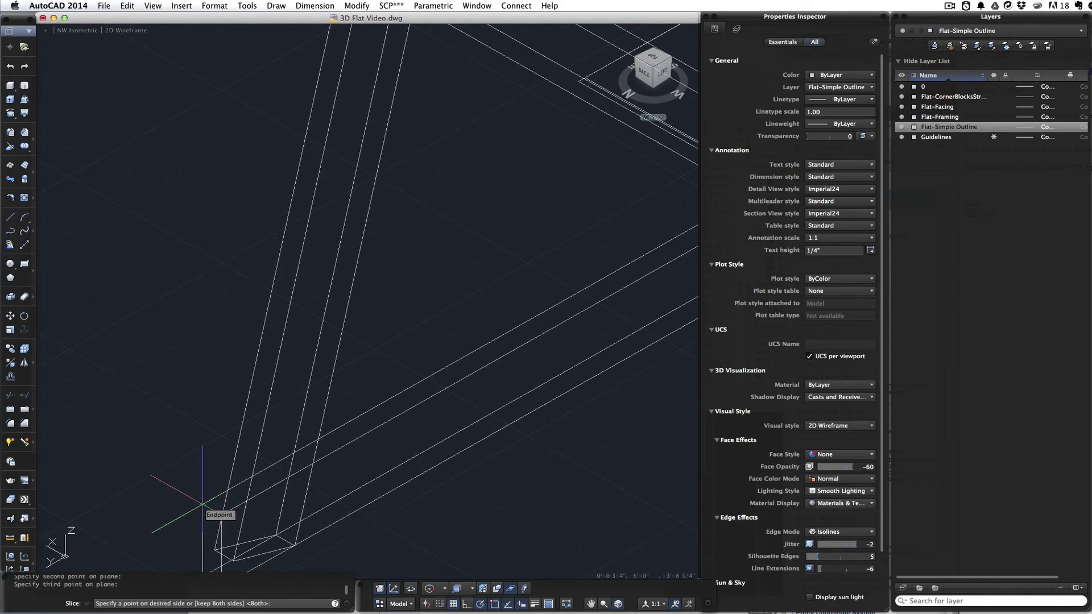
click(203, 505)
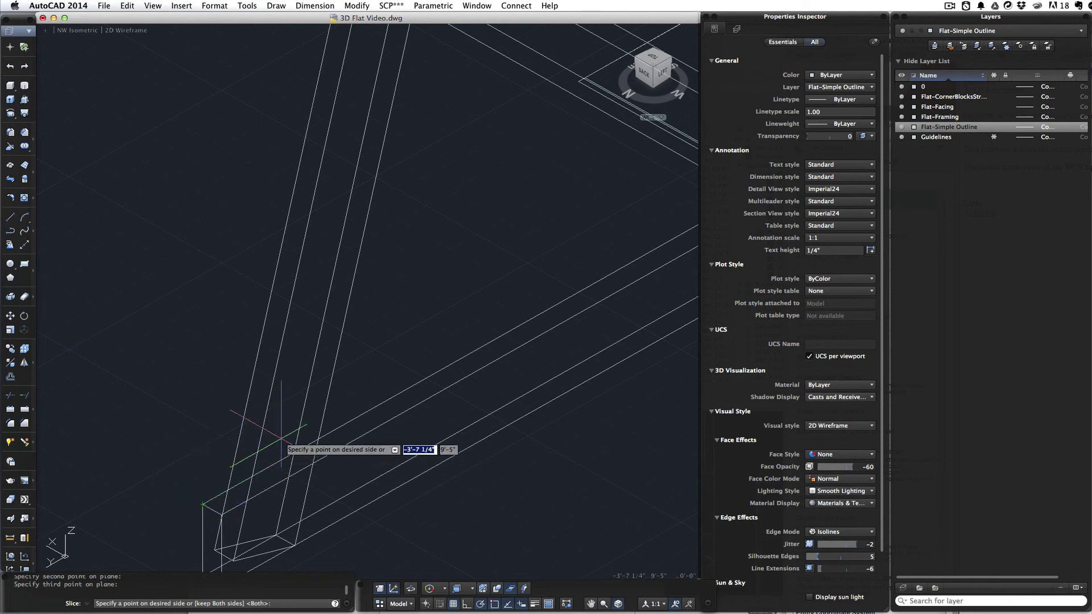
click(270, 405)
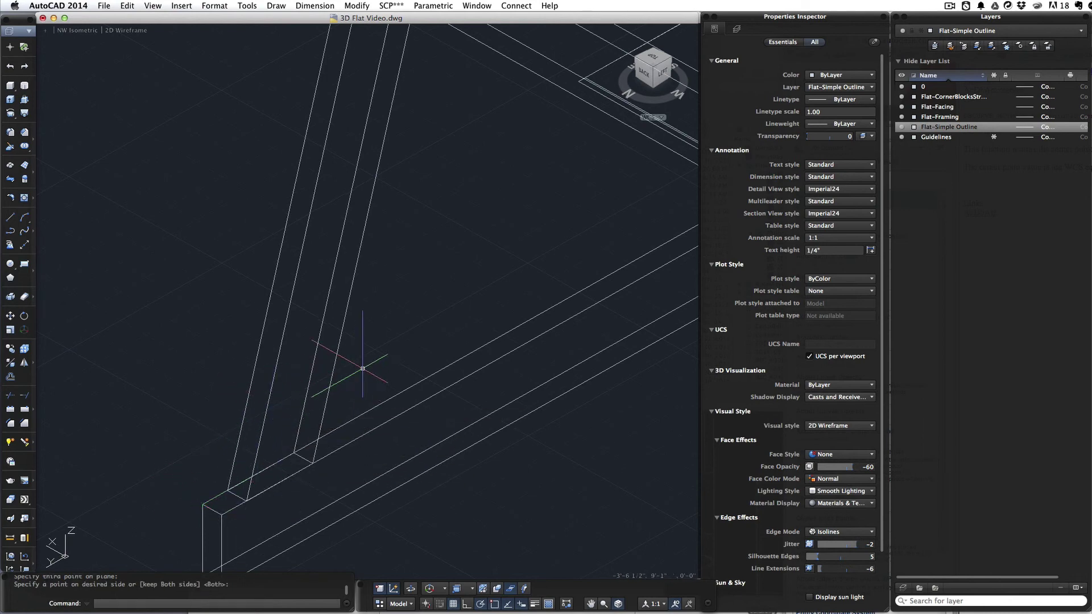
Zoom out to show the whole upright flat with its foot, vertical and trimmed diagonal brace.
scroll(408, 349, down, 5)
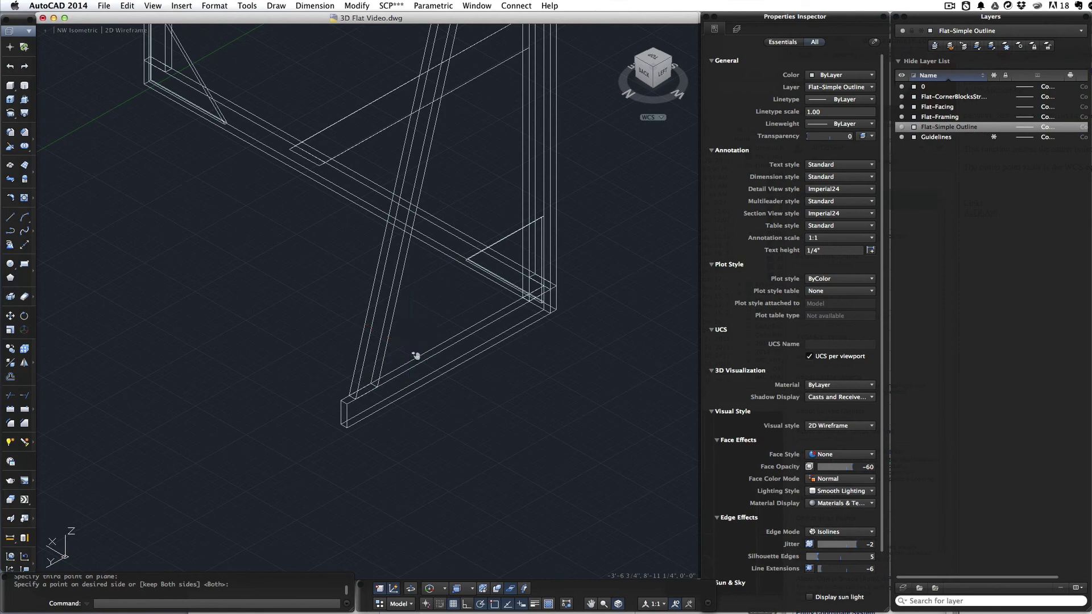
scroll(416, 355, down, 5)
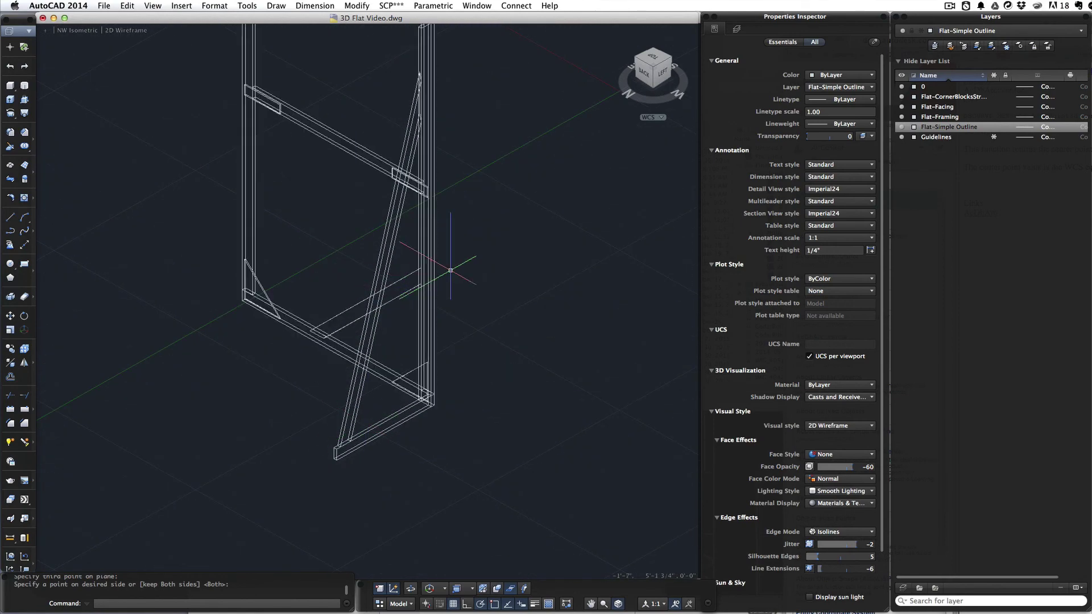